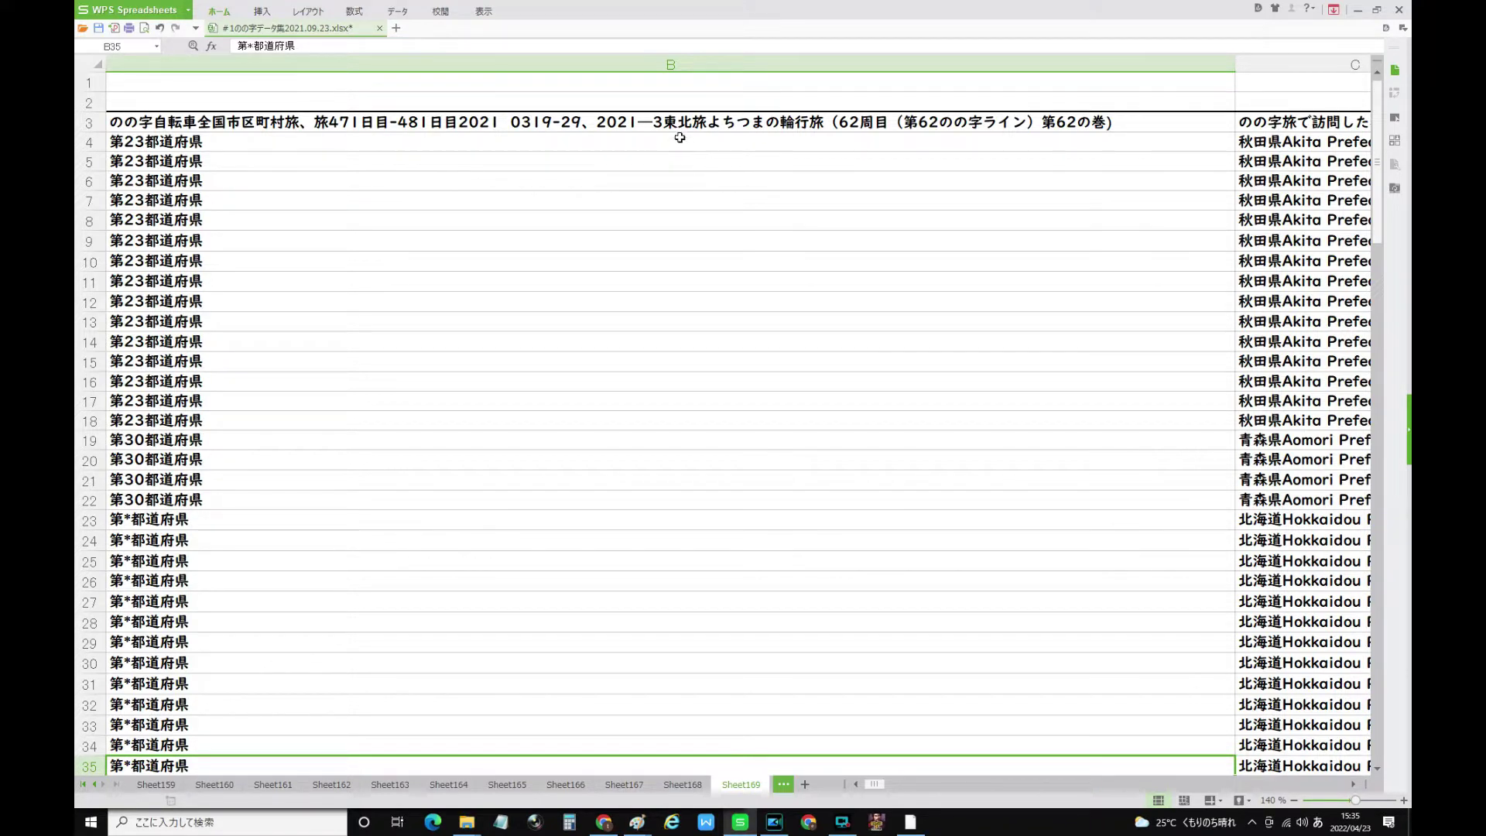
In the B3 title, delete "2021—3" before 東北旅 and insert "2" directly after 東北旅
double_click(671, 124)
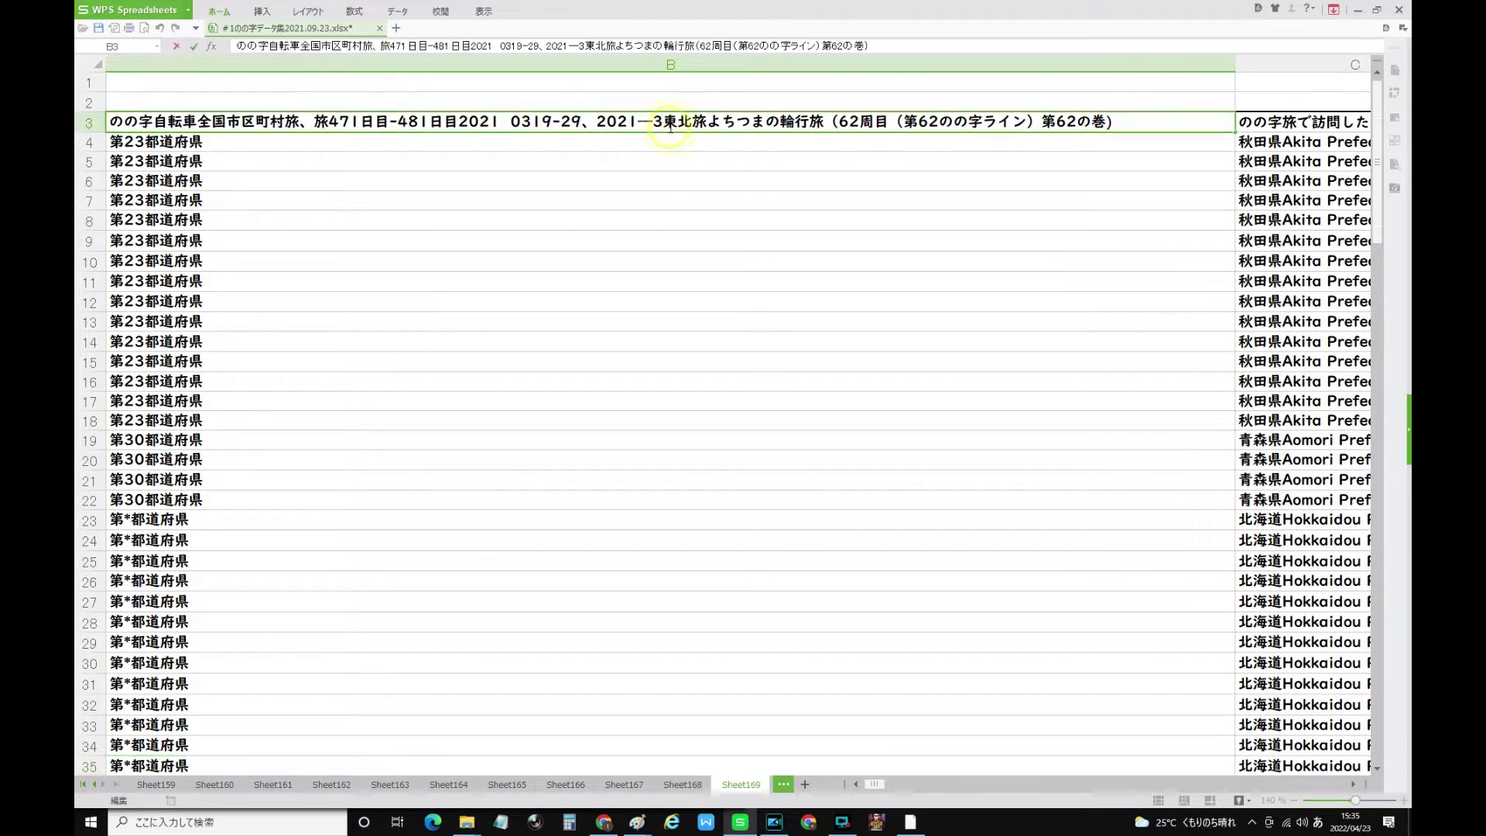
key("BackSpace")
key("BackSpace")
key("BackSpace")
key("BackSpace")
key("BackSpace")
key("BackSpace")
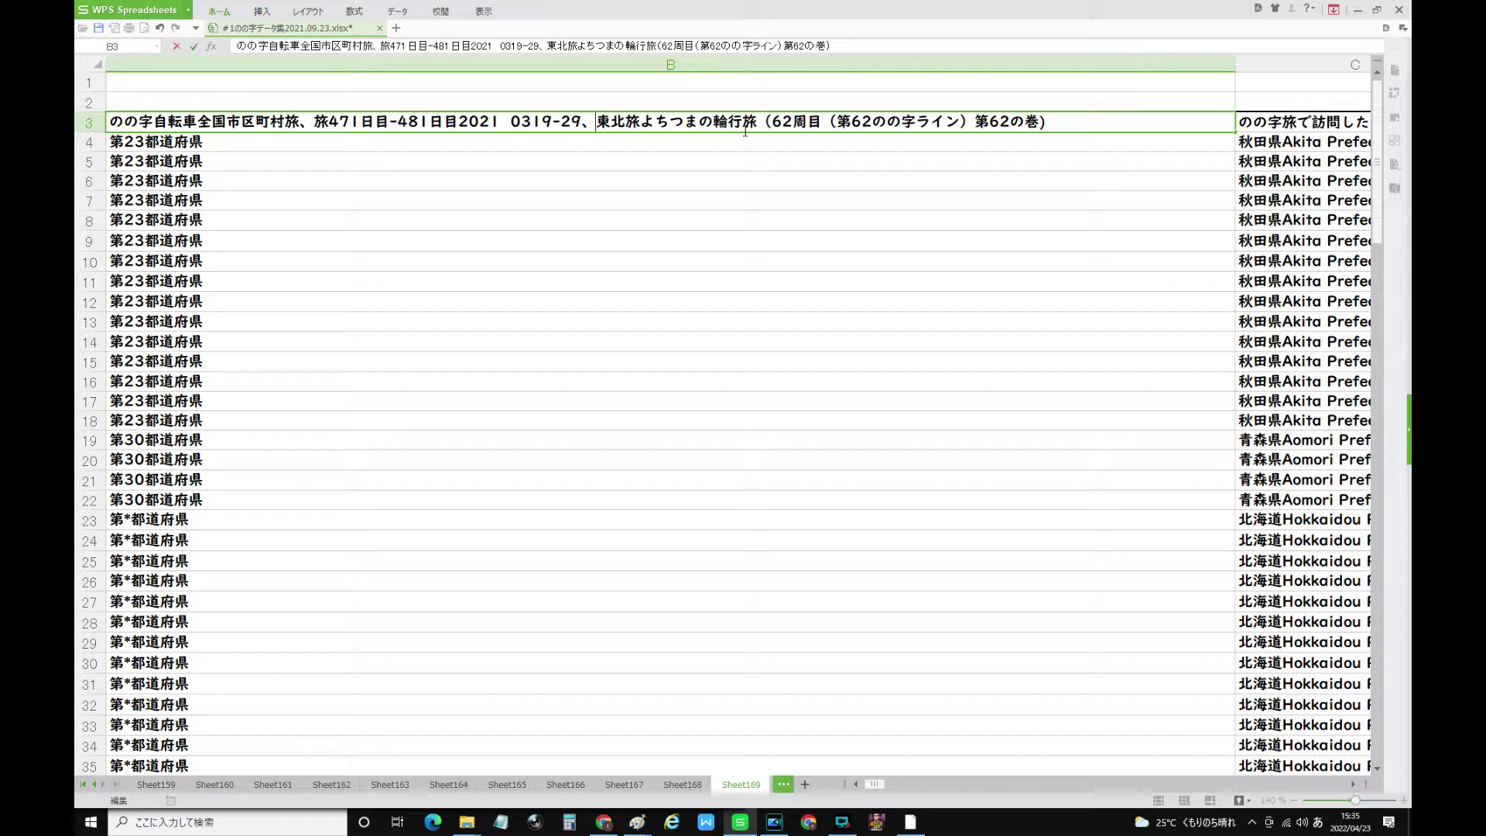
left_click(638, 122)
type("2")
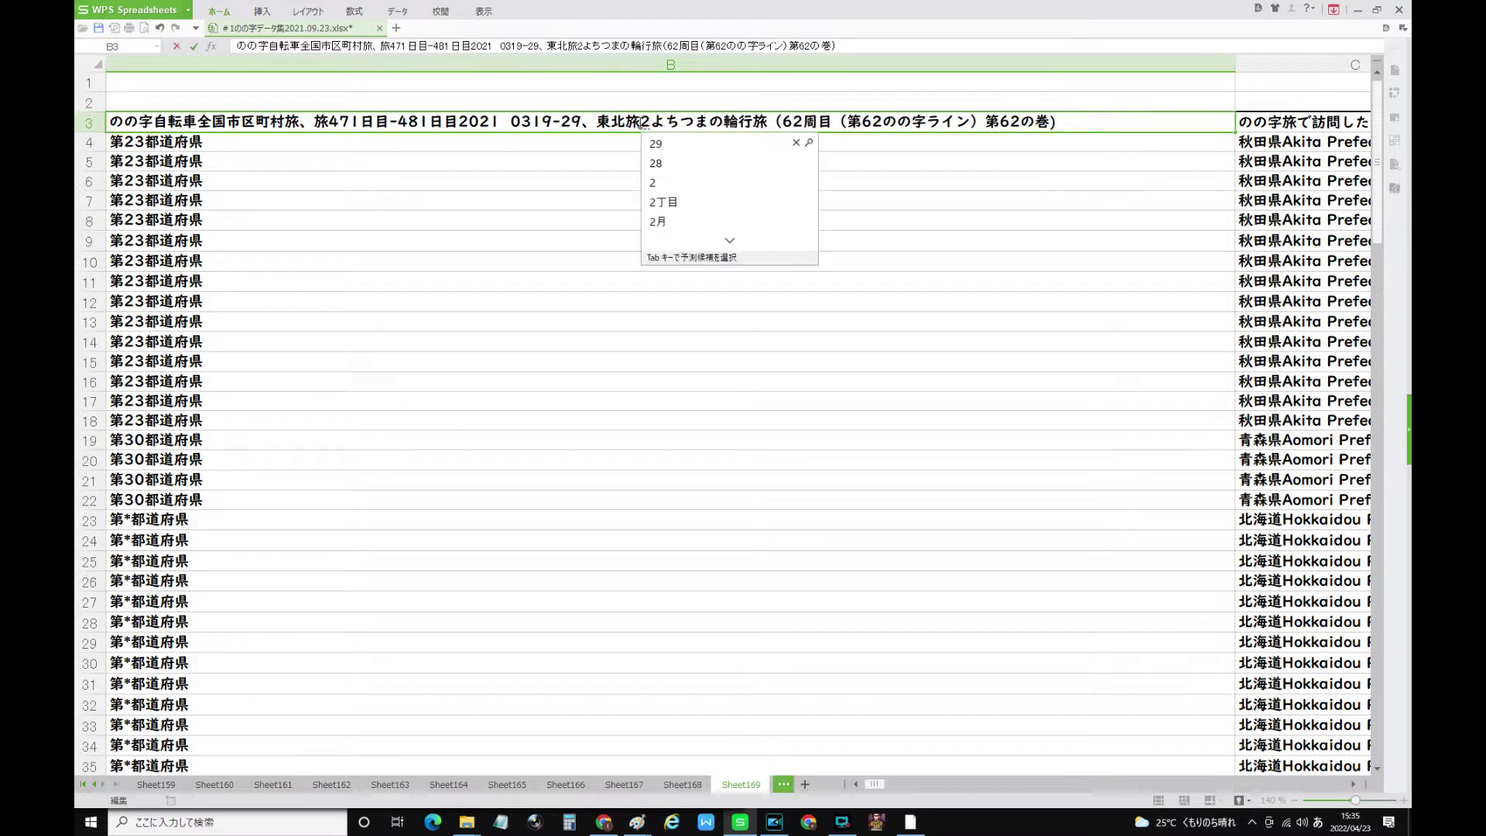
key("Return")
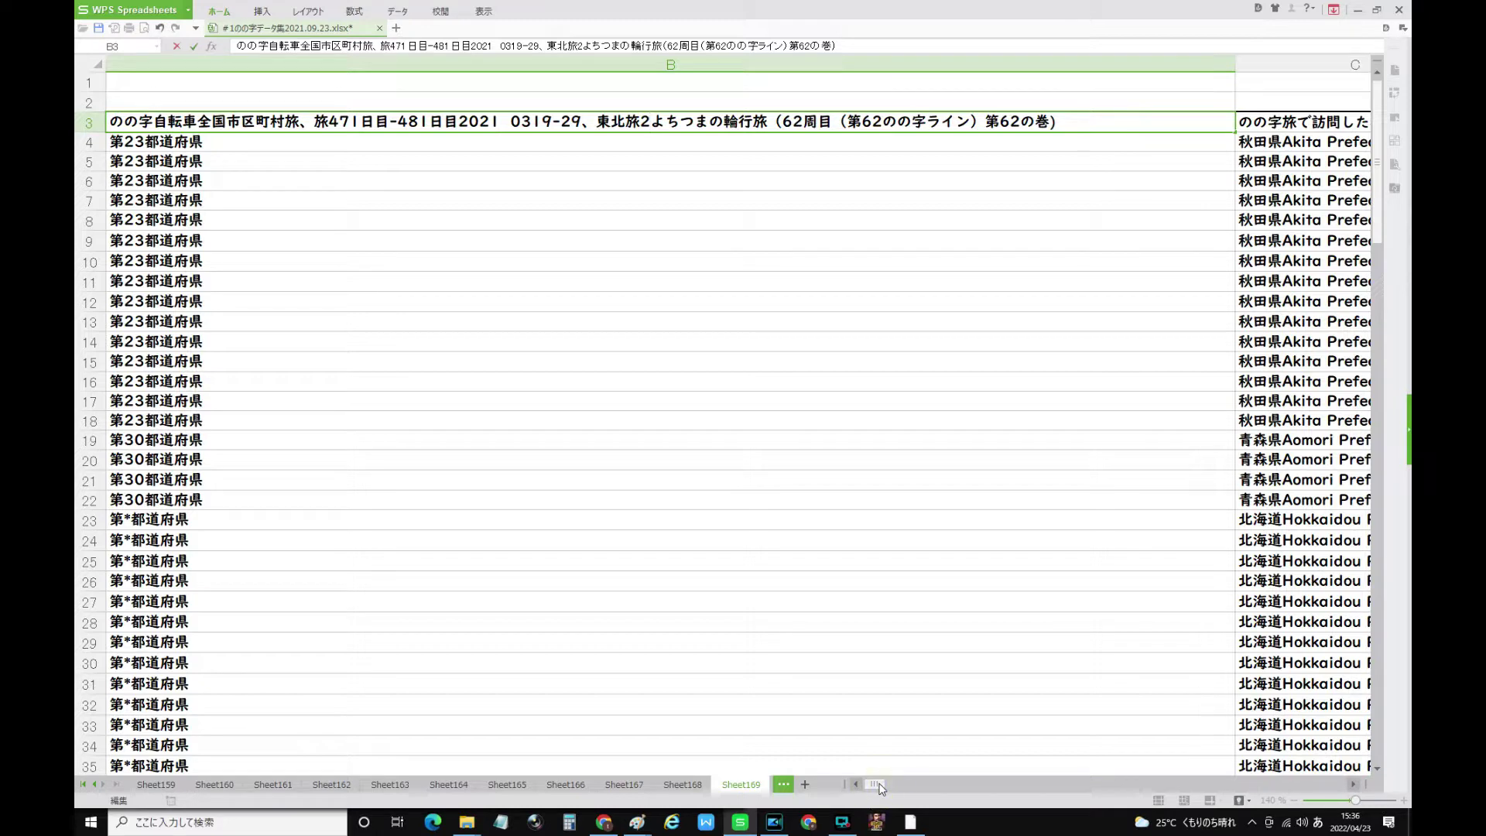
Review the visited prefectures, municipalities, trip dates and lap columns down to the table's last row
mouse_move(880, 786)
left_mouse_down()
mouse_move(909, 788)
mouse_move(885, 782)
left_mouse_up()
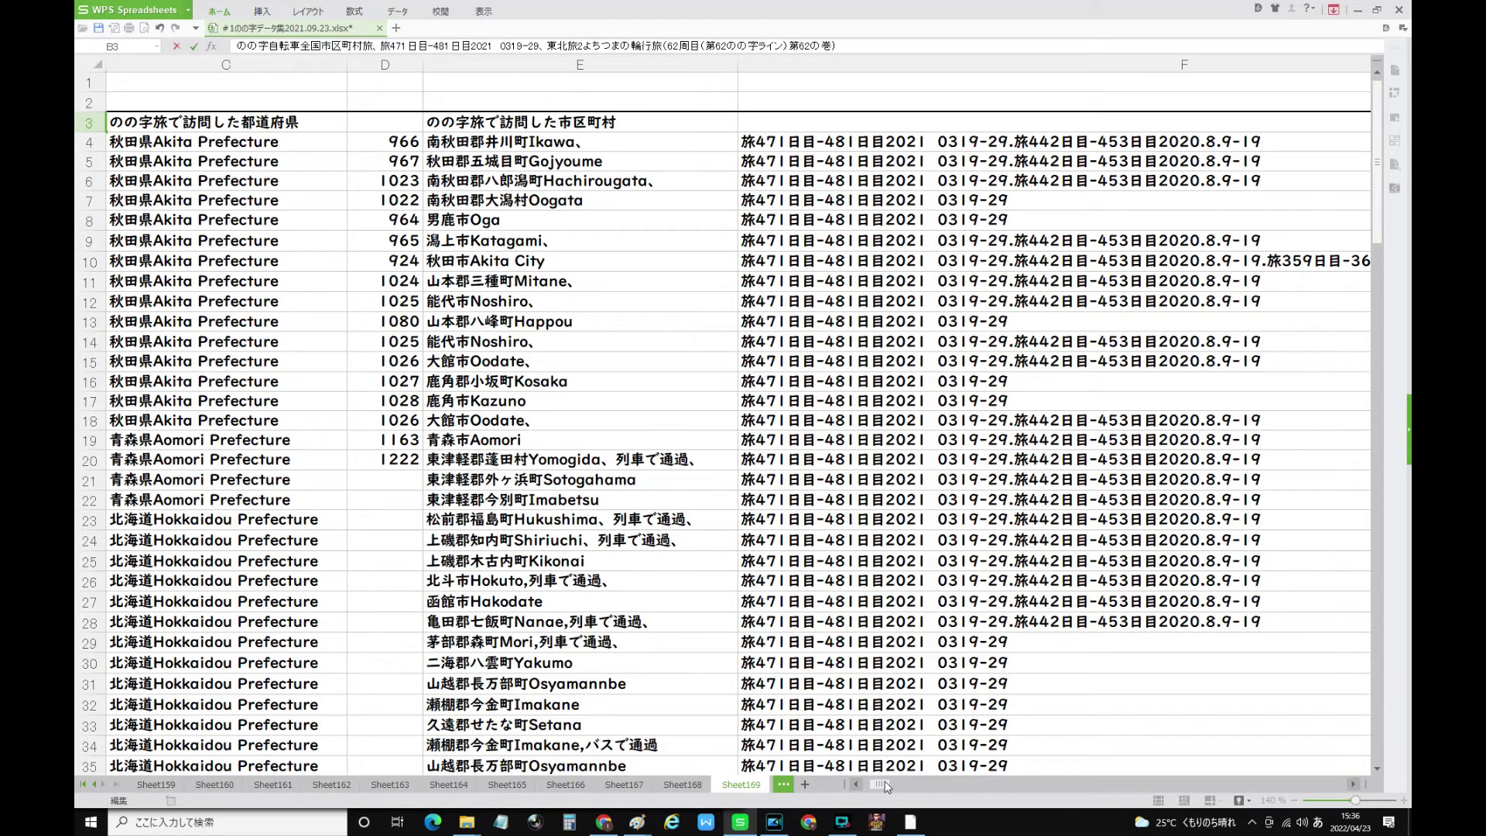
scroll(887, 745, "down", 4)
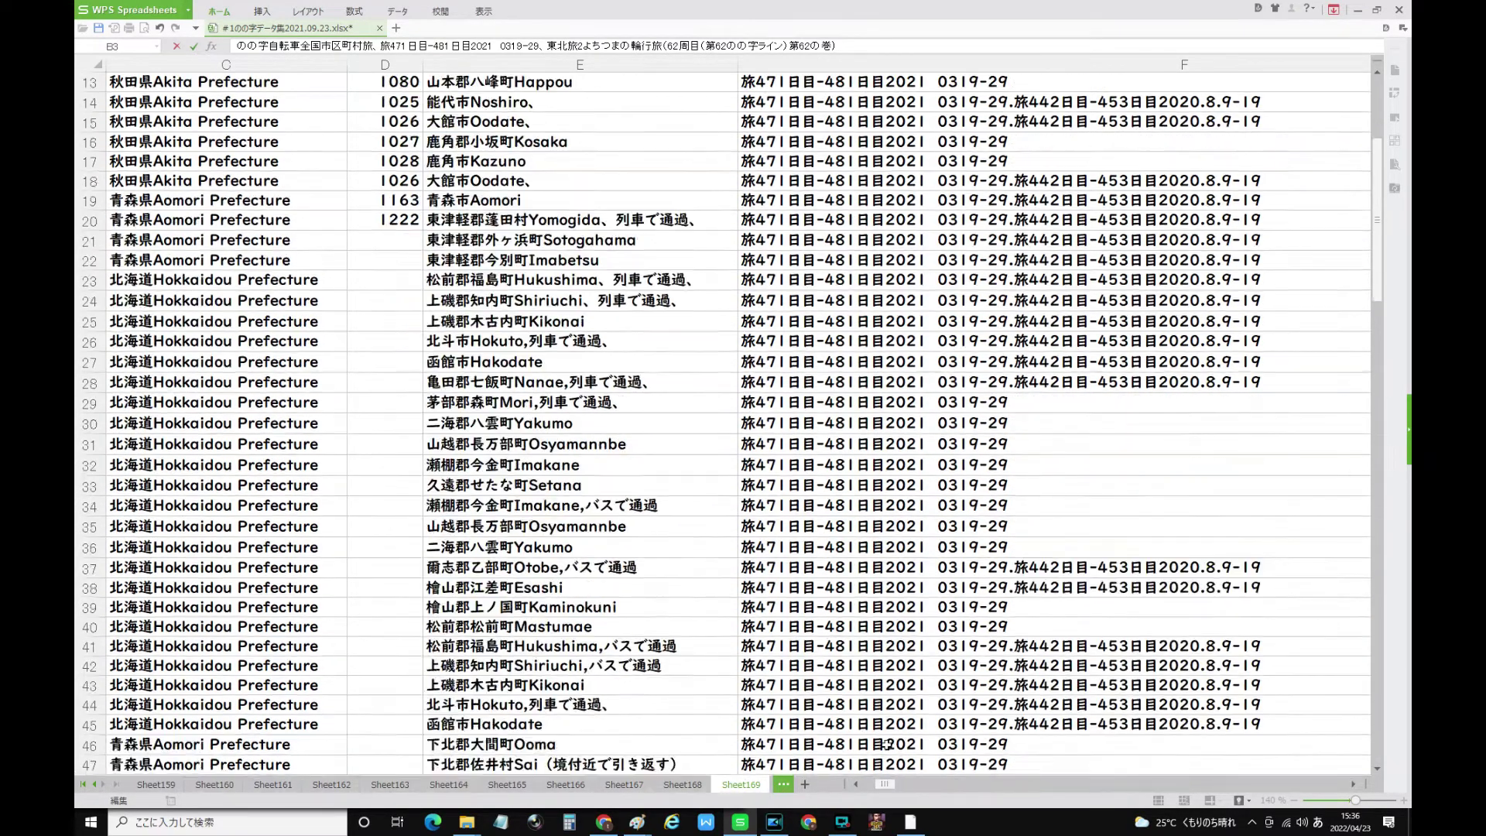
scroll(887, 745, "down", 10)
scroll(887, 744, "down", 7)
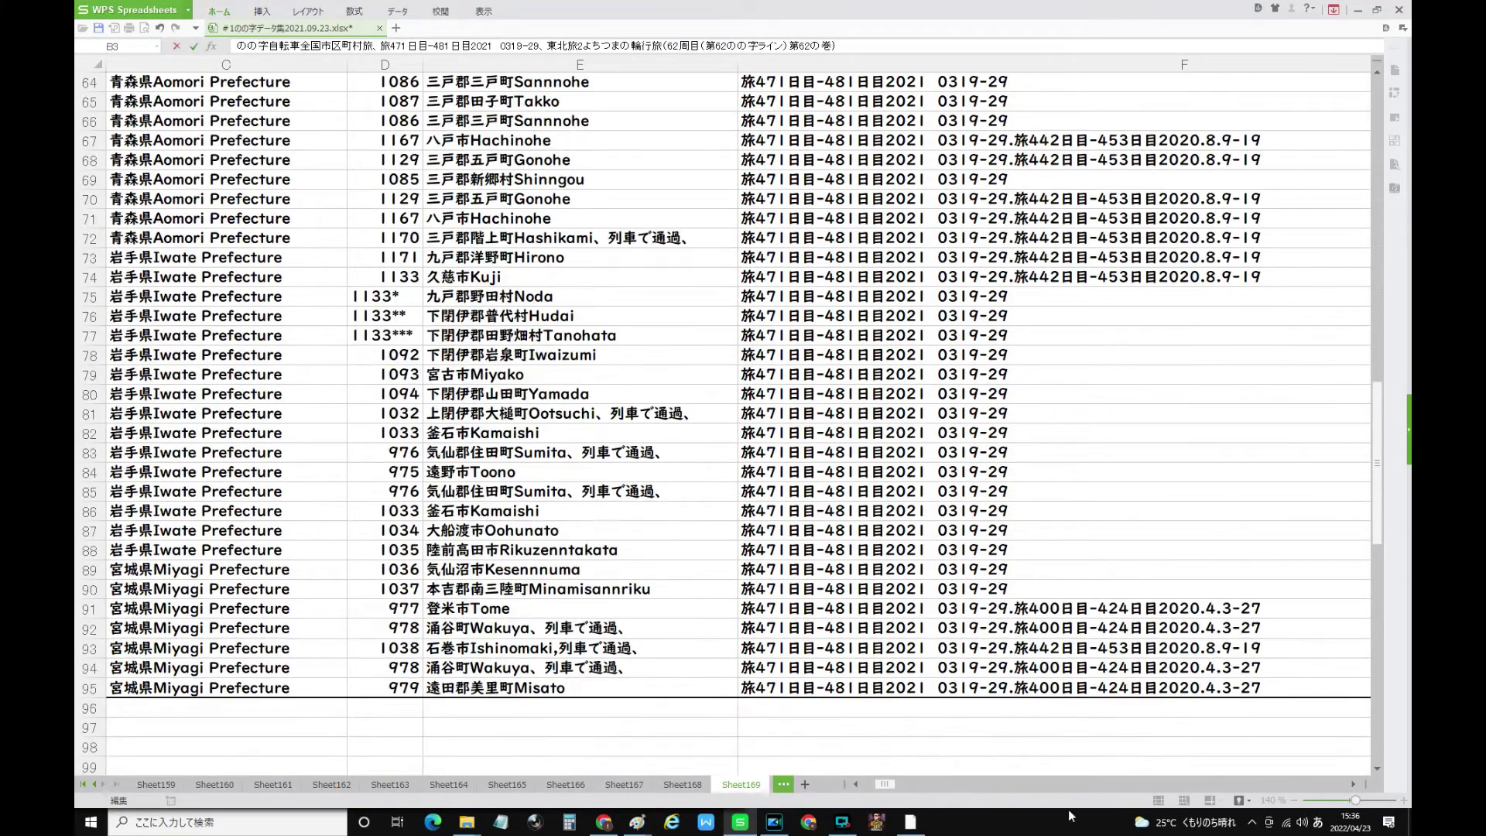
left_click_drag(884, 784, 896, 787)
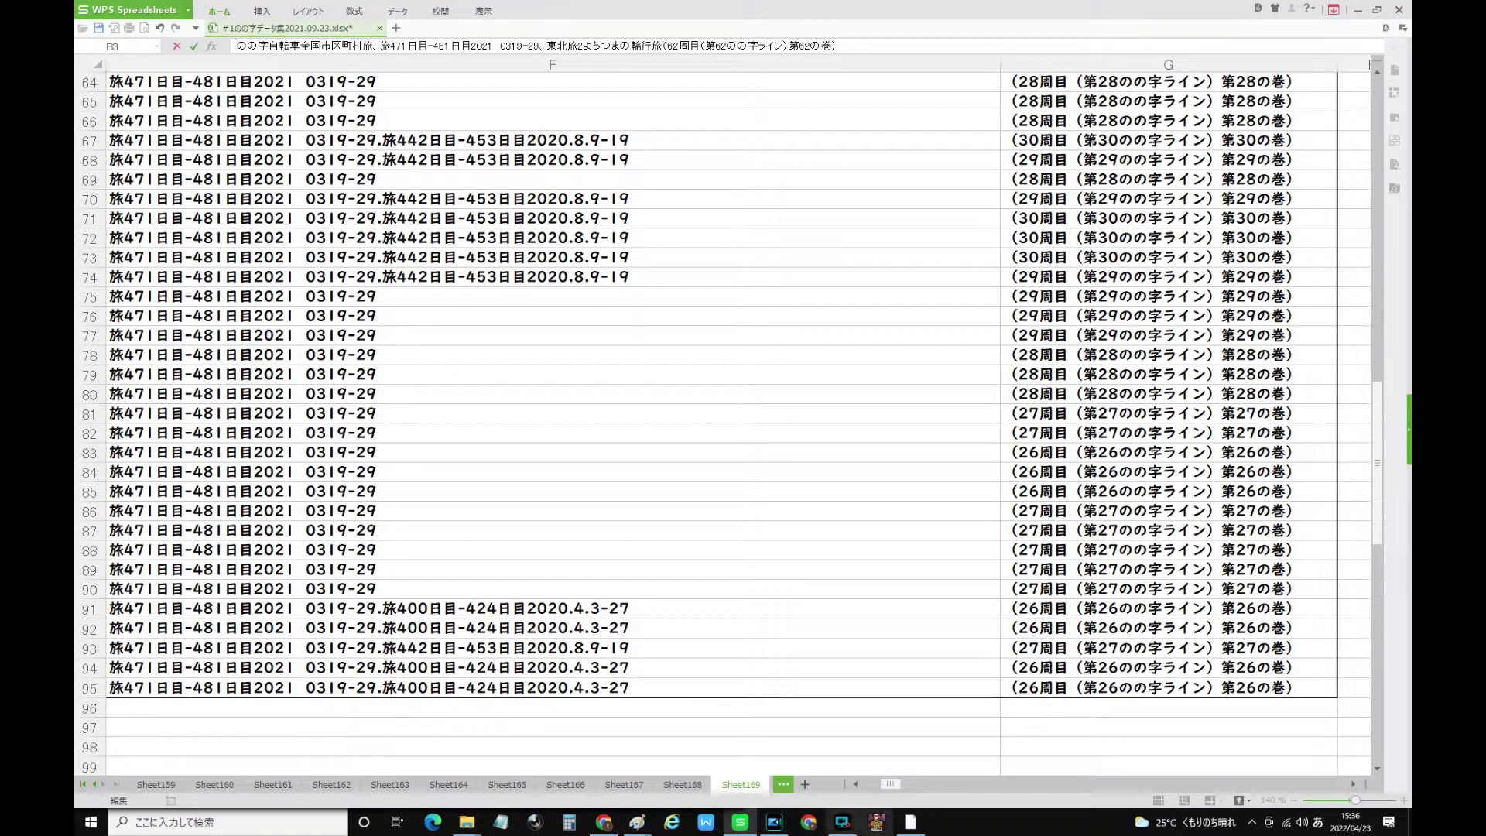
left_click(870, 787)
left_click(869, 788)
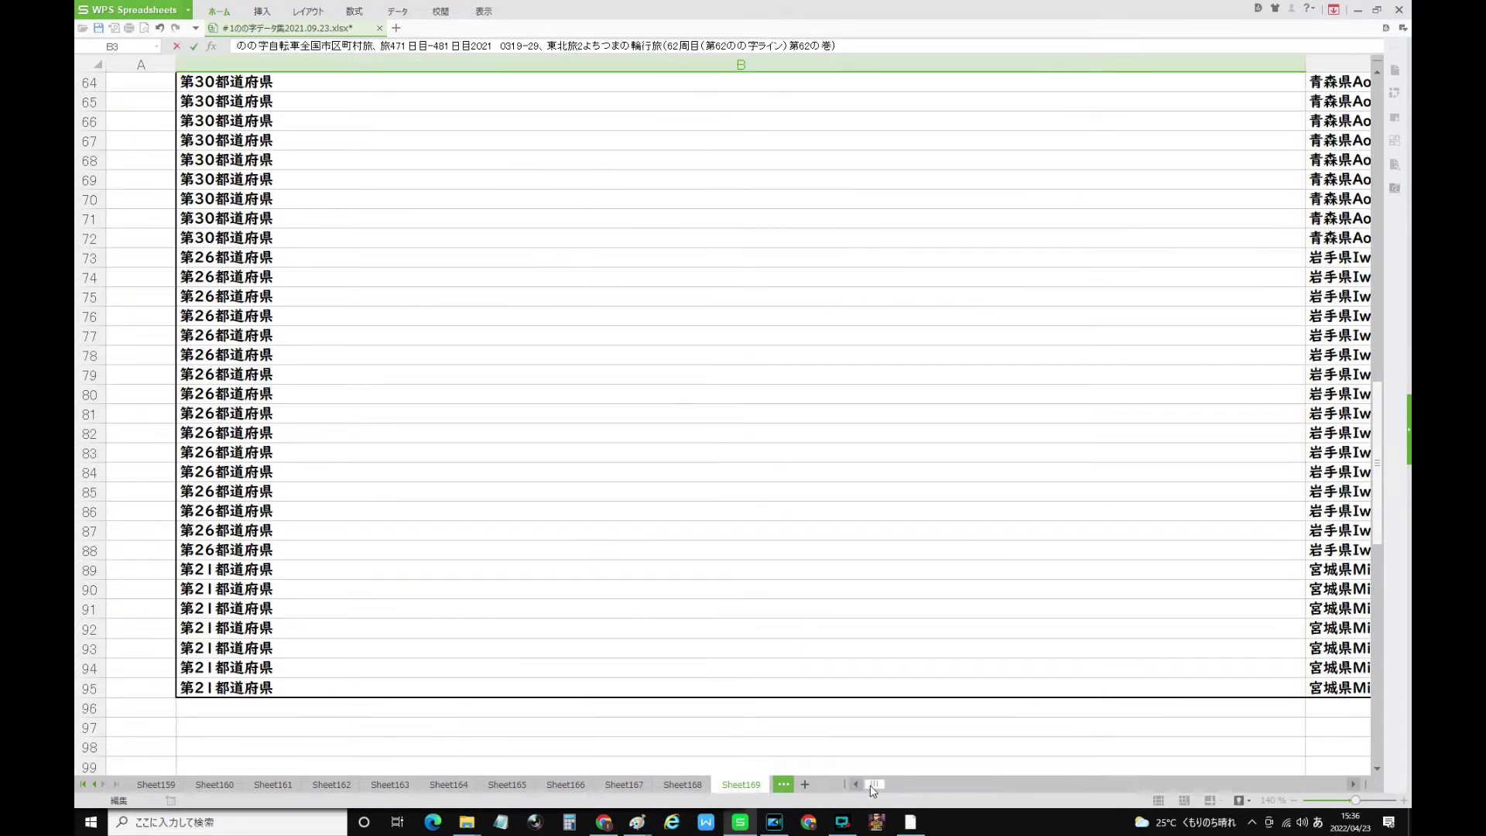
left_click(1381, 93)
left_click(1381, 93)
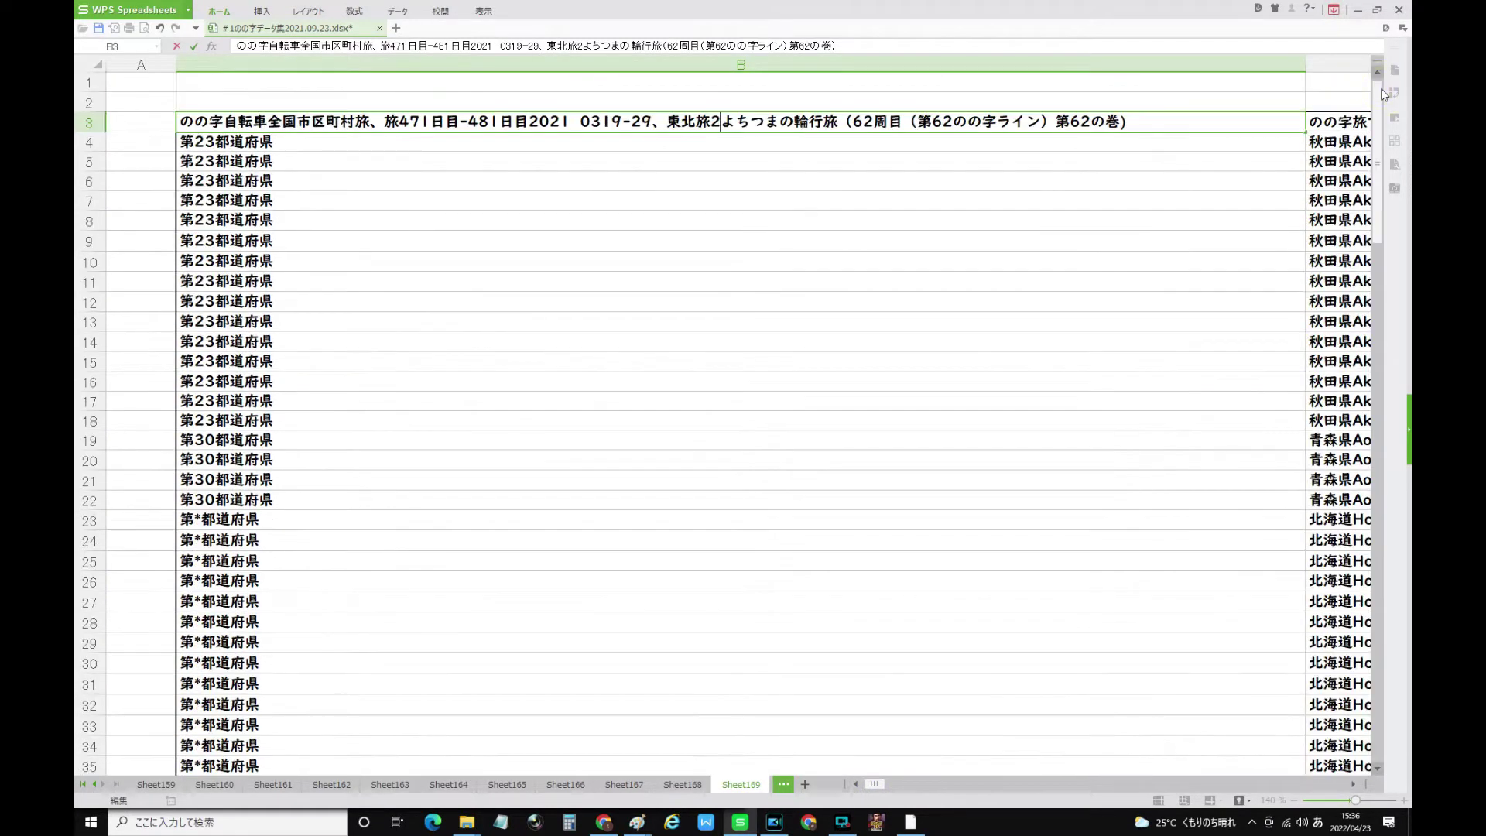
Change the 周目, のの字ライン and 巻 numbers in the B3 title to 26 and save the workbook
double_click(862, 122)
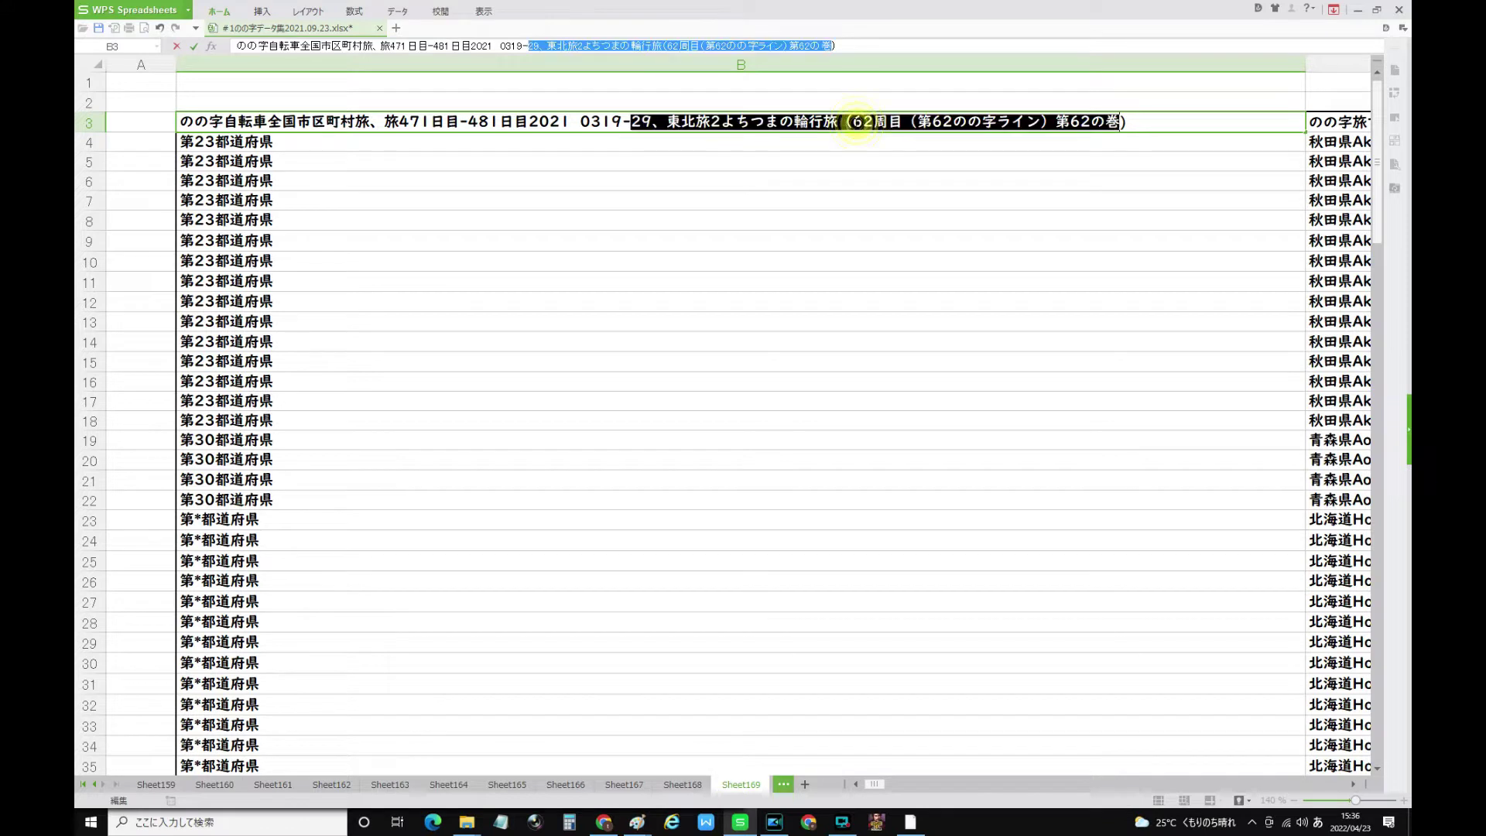
left_click_drag(852, 123, 877, 117)
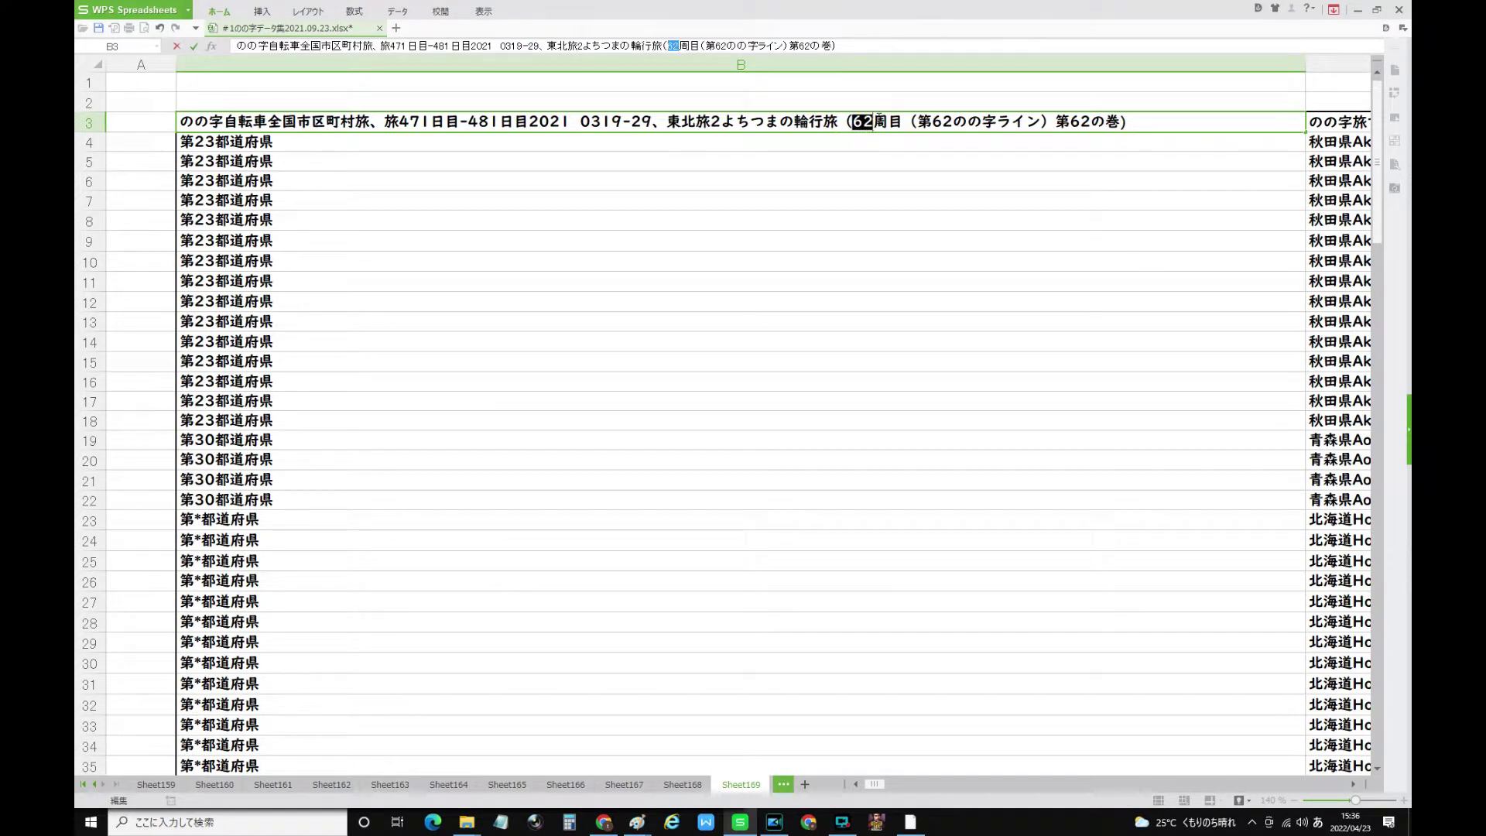
type("26")
key("Return")
left_click_drag(935, 122, 957, 125)
type("269")
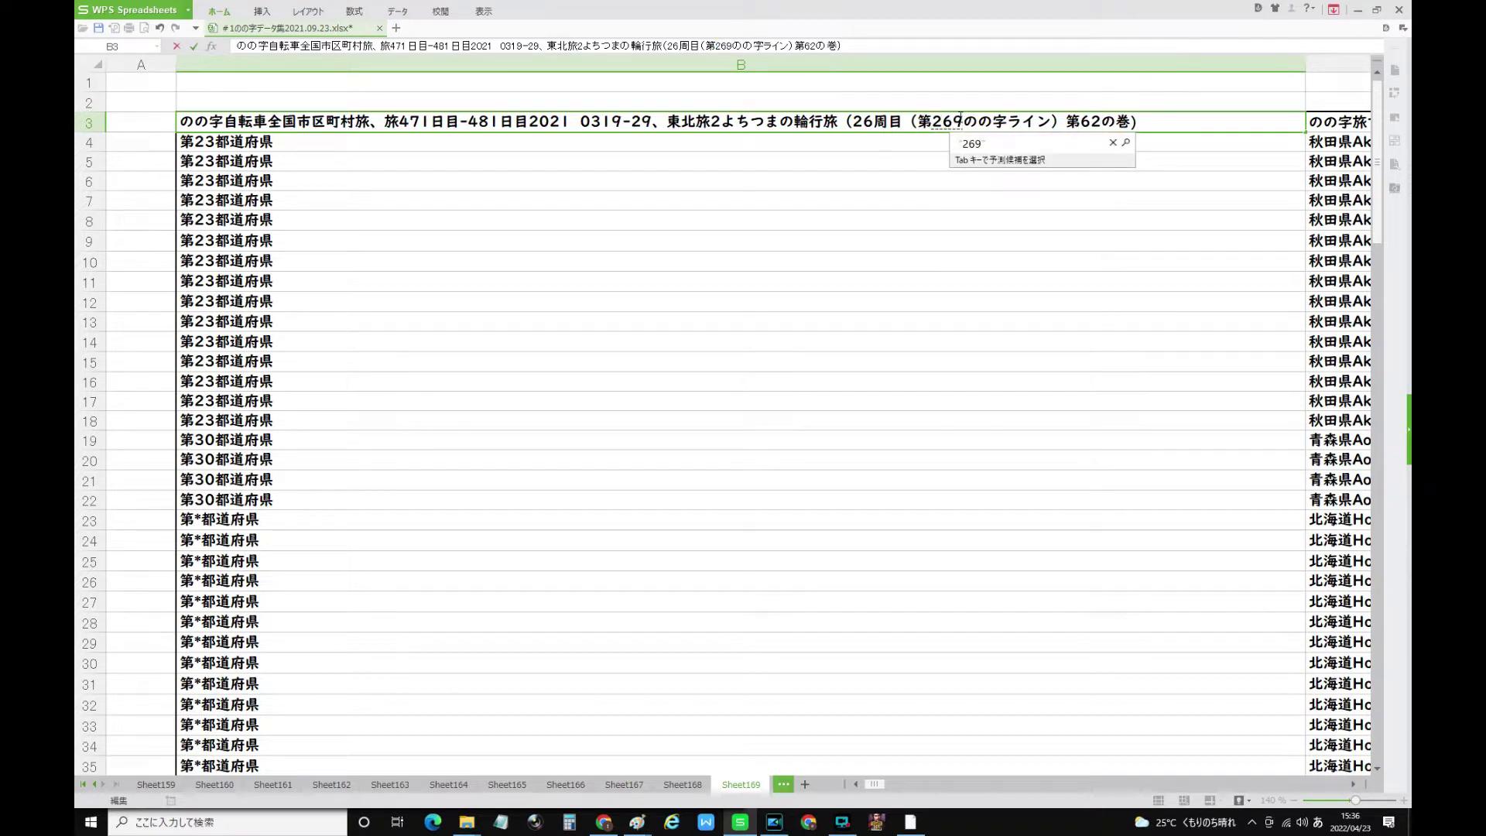
key("BackSpace")
key("Return")
left_click_drag(1070, 122, 1091, 122)
type("26")
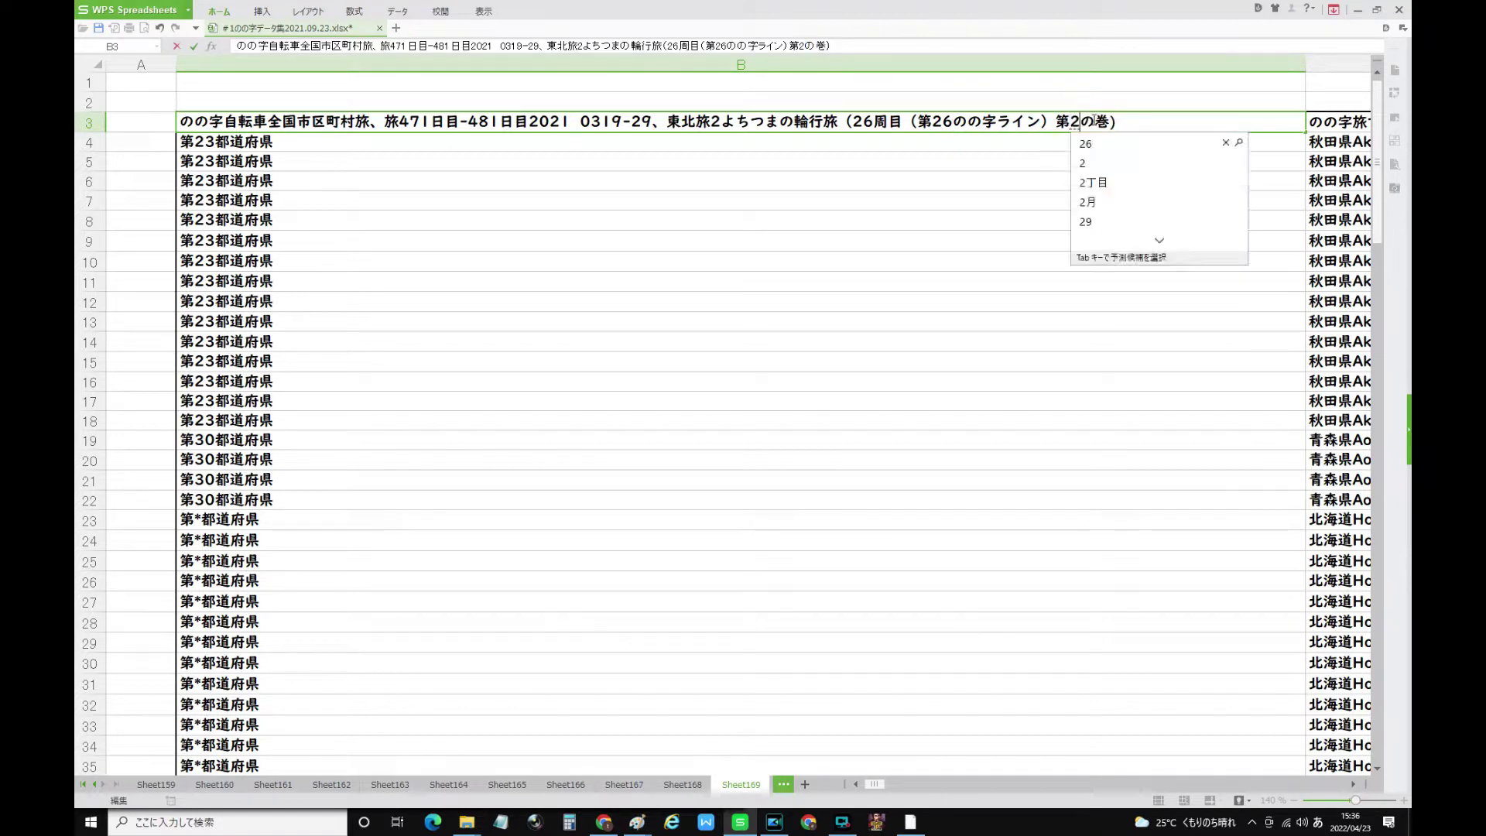
key("Return")
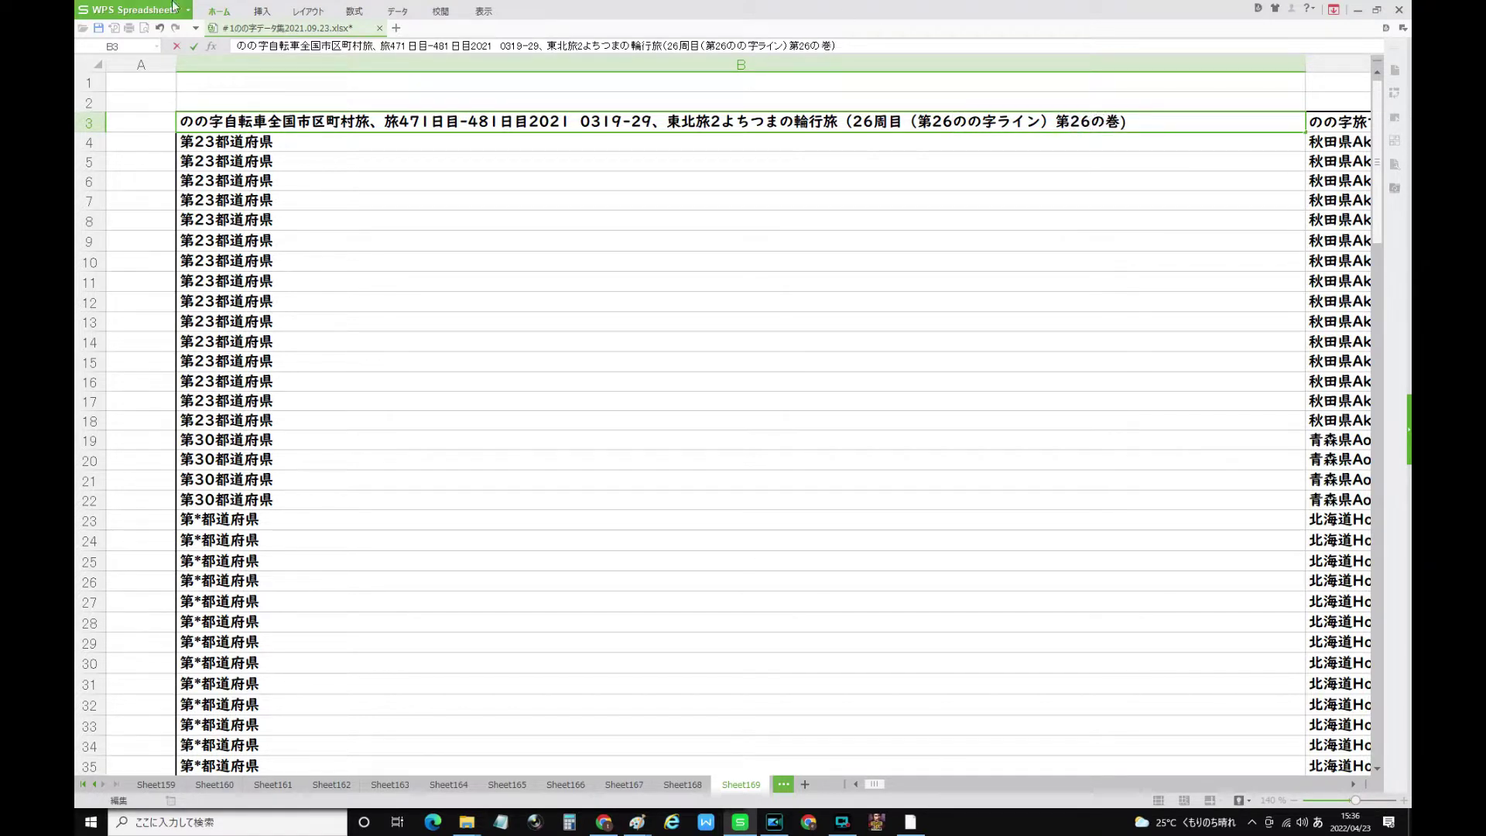
left_click(98, 28)
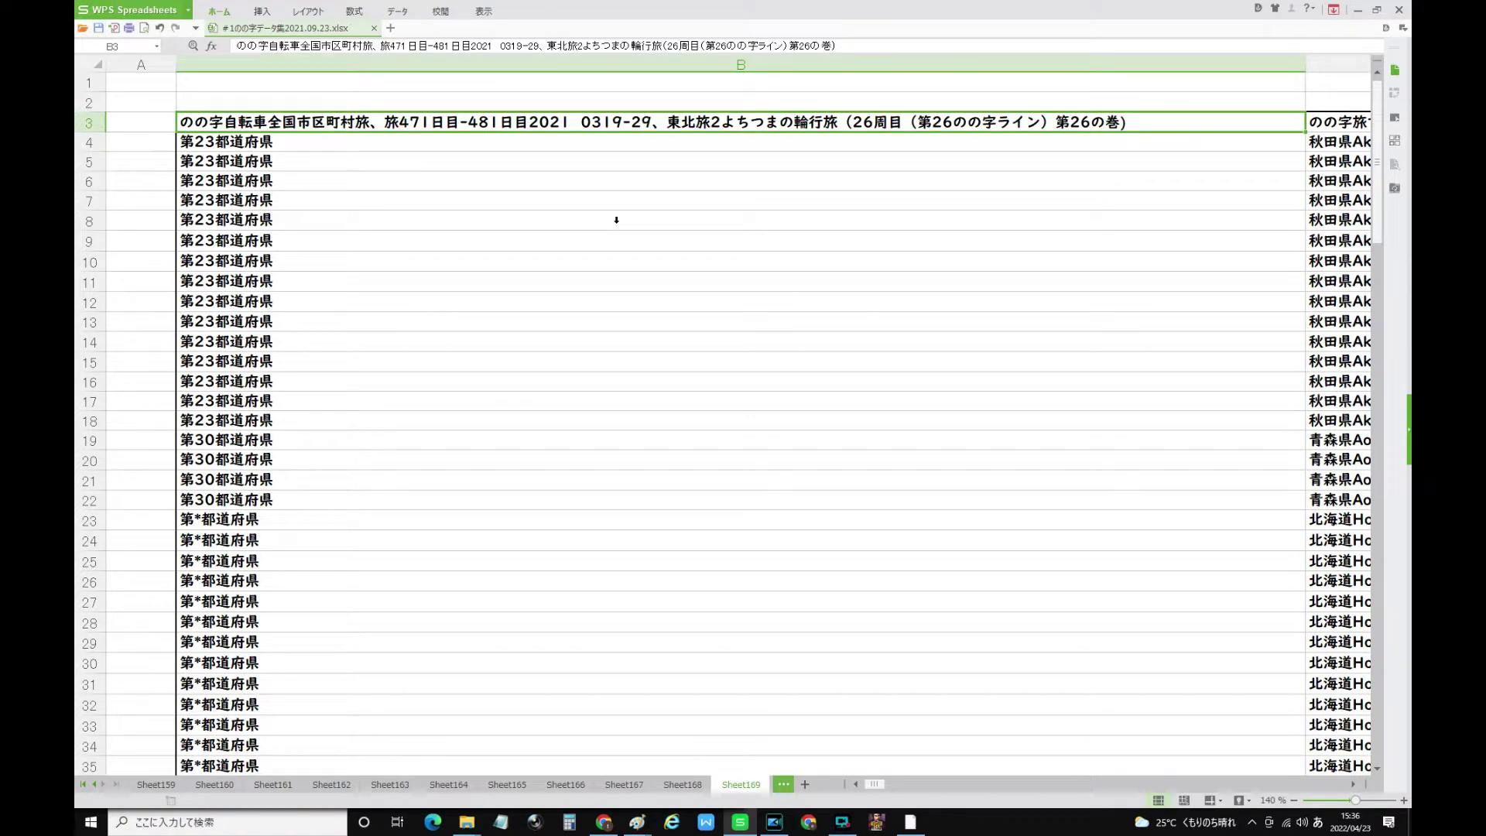
Go through the visited municipalities in column E, from the Akita entries through Aomori and Hokkaido to Hakodate
left_click(877, 784)
left_click(857, 784)
left_click_drag(871, 781, 883, 782)
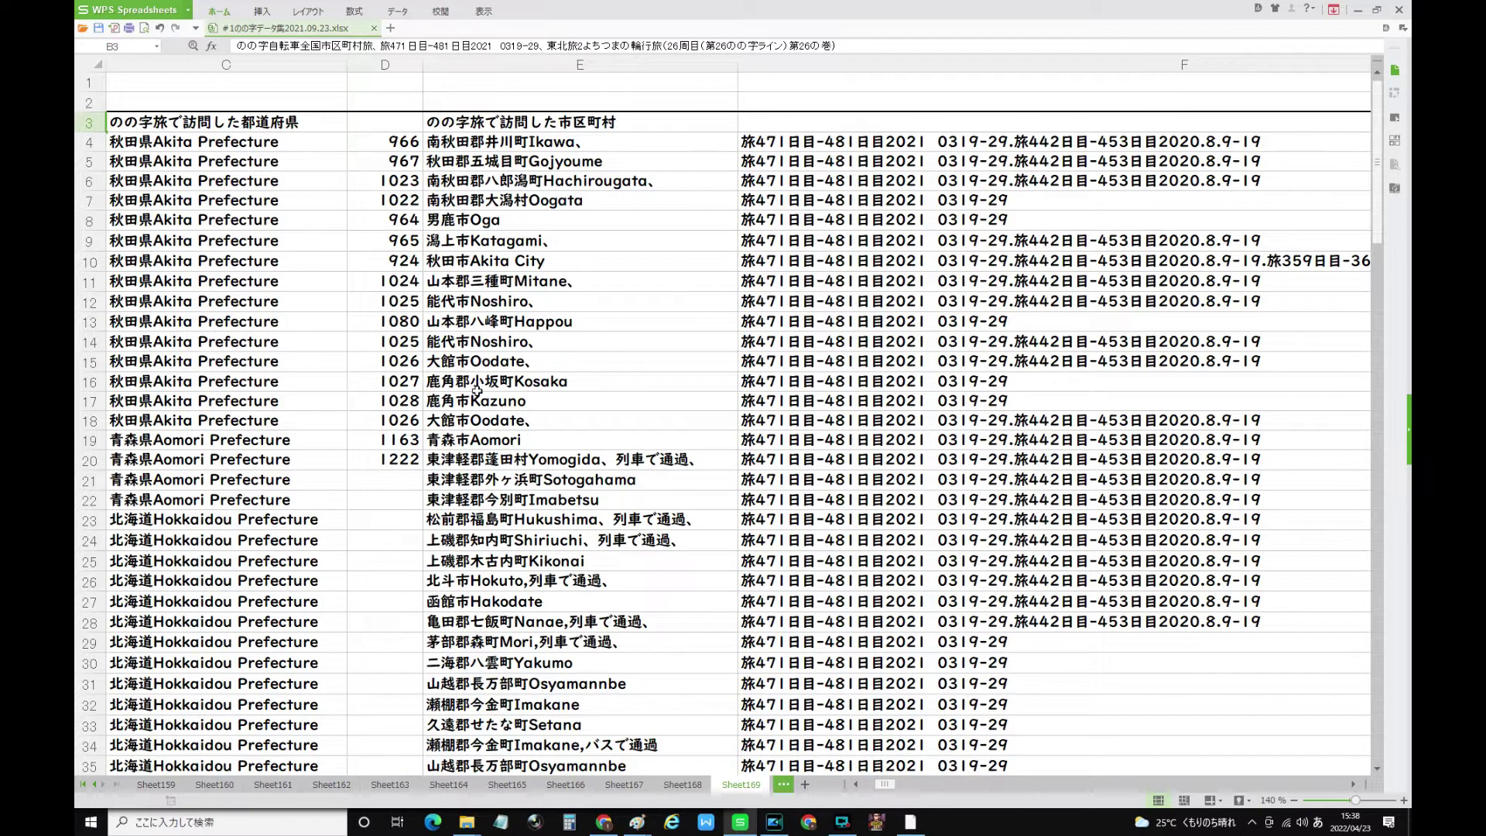
left_click(517, 383)
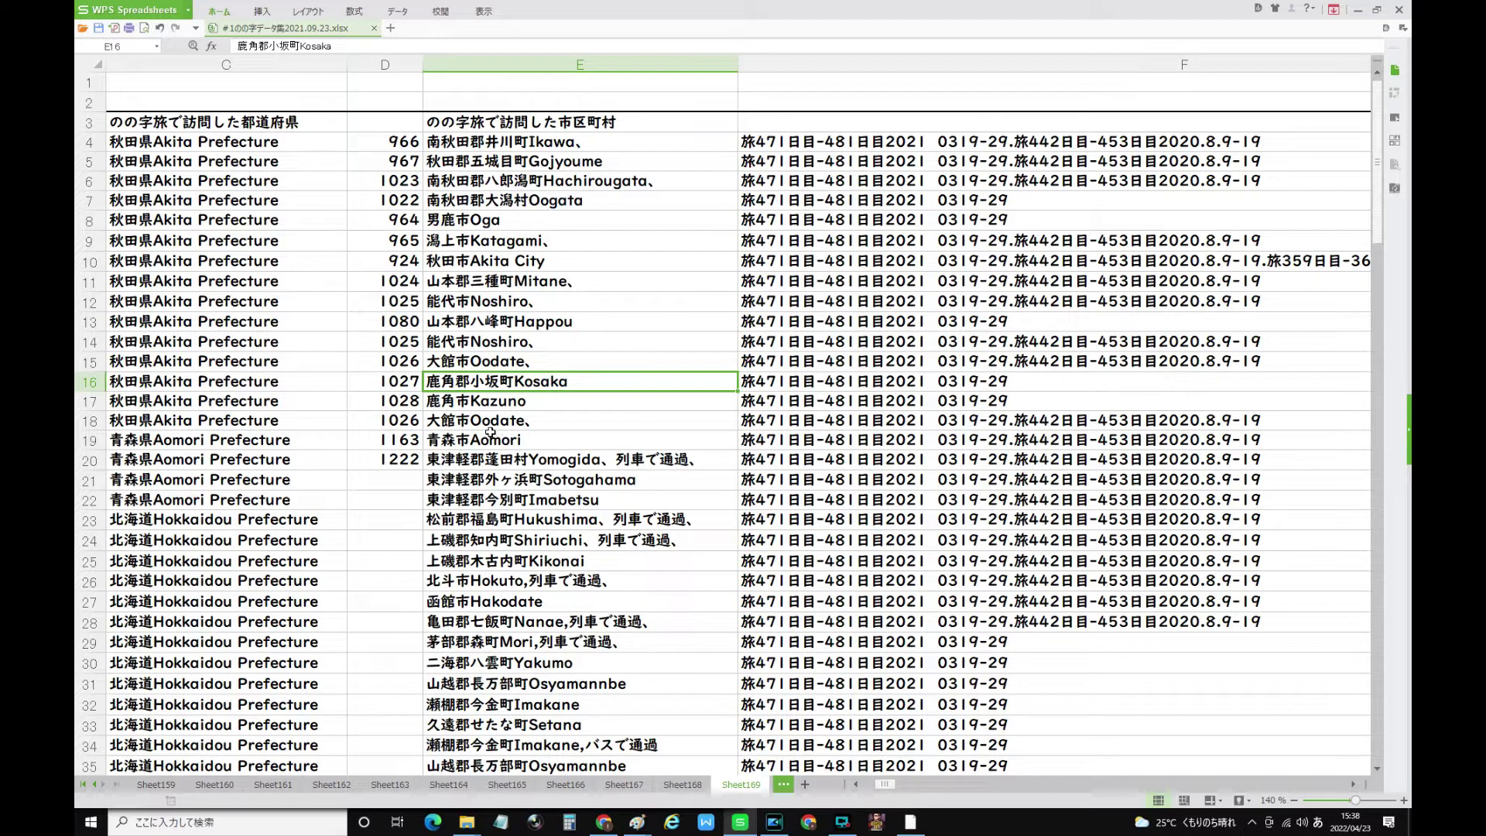
left_click(471, 422)
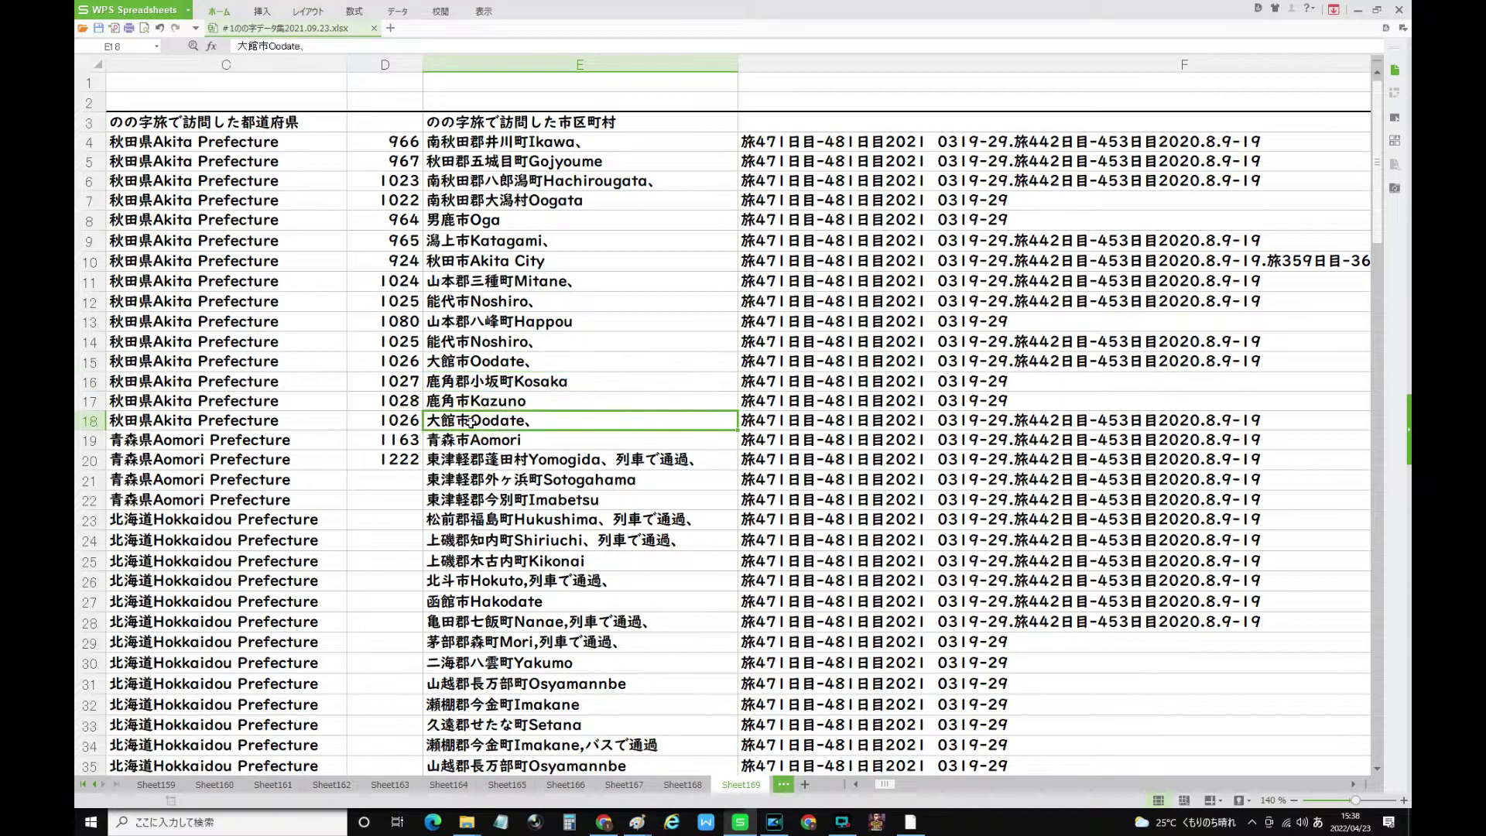
scroll(470, 422, "down", 4)
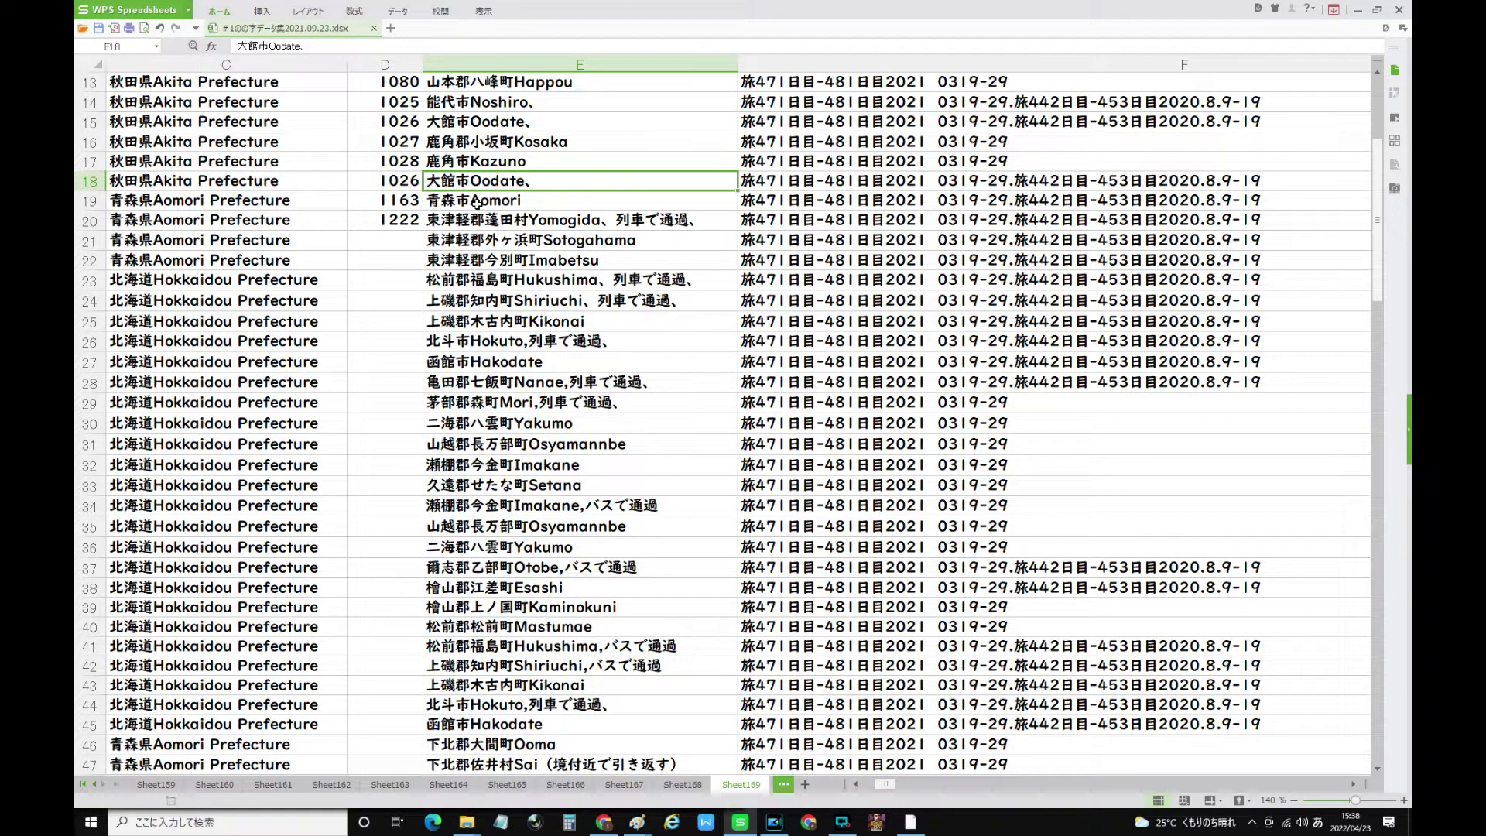
left_click(477, 203)
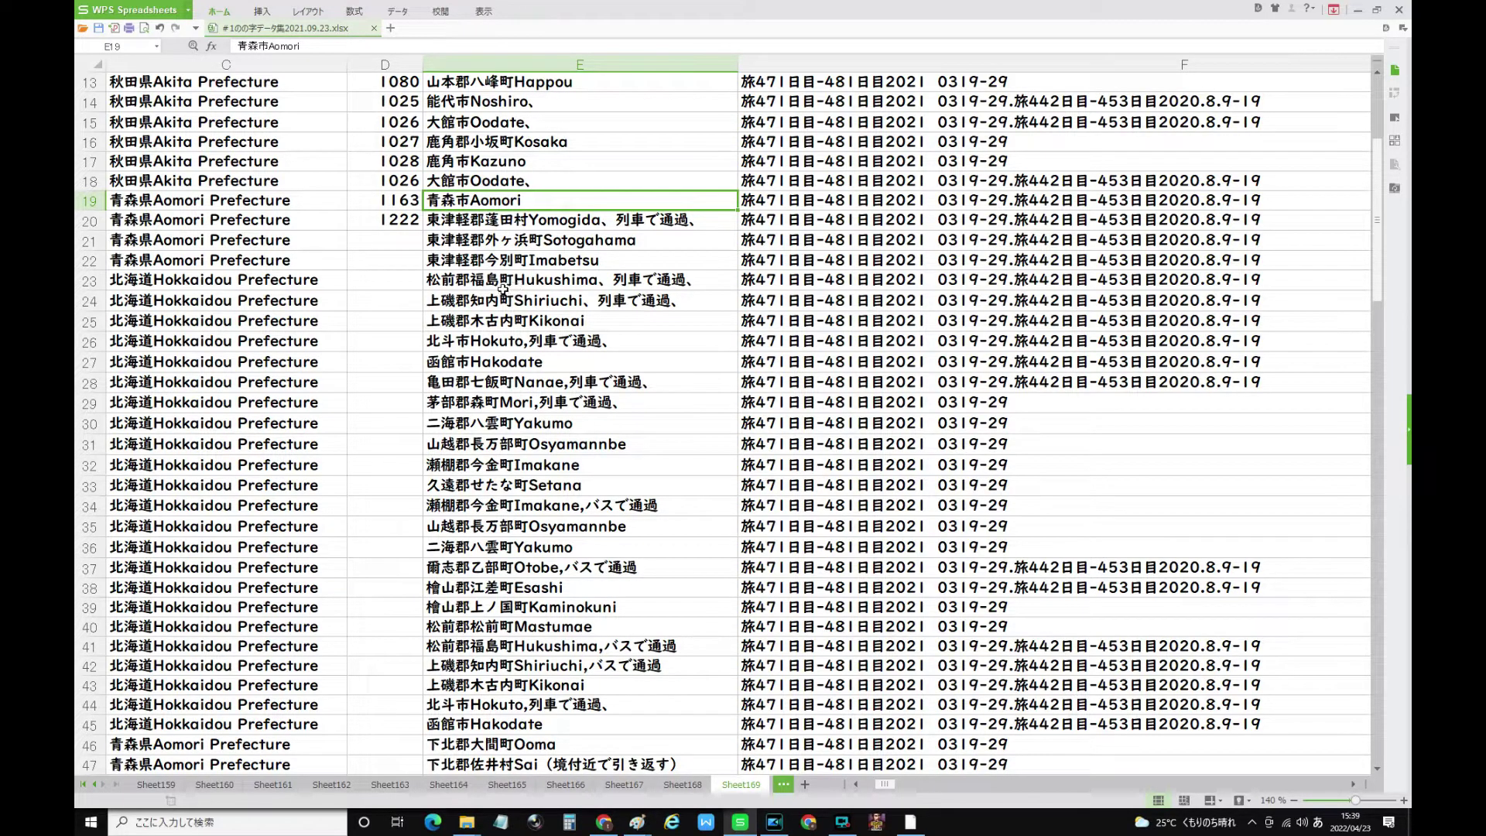
left_click(586, 285)
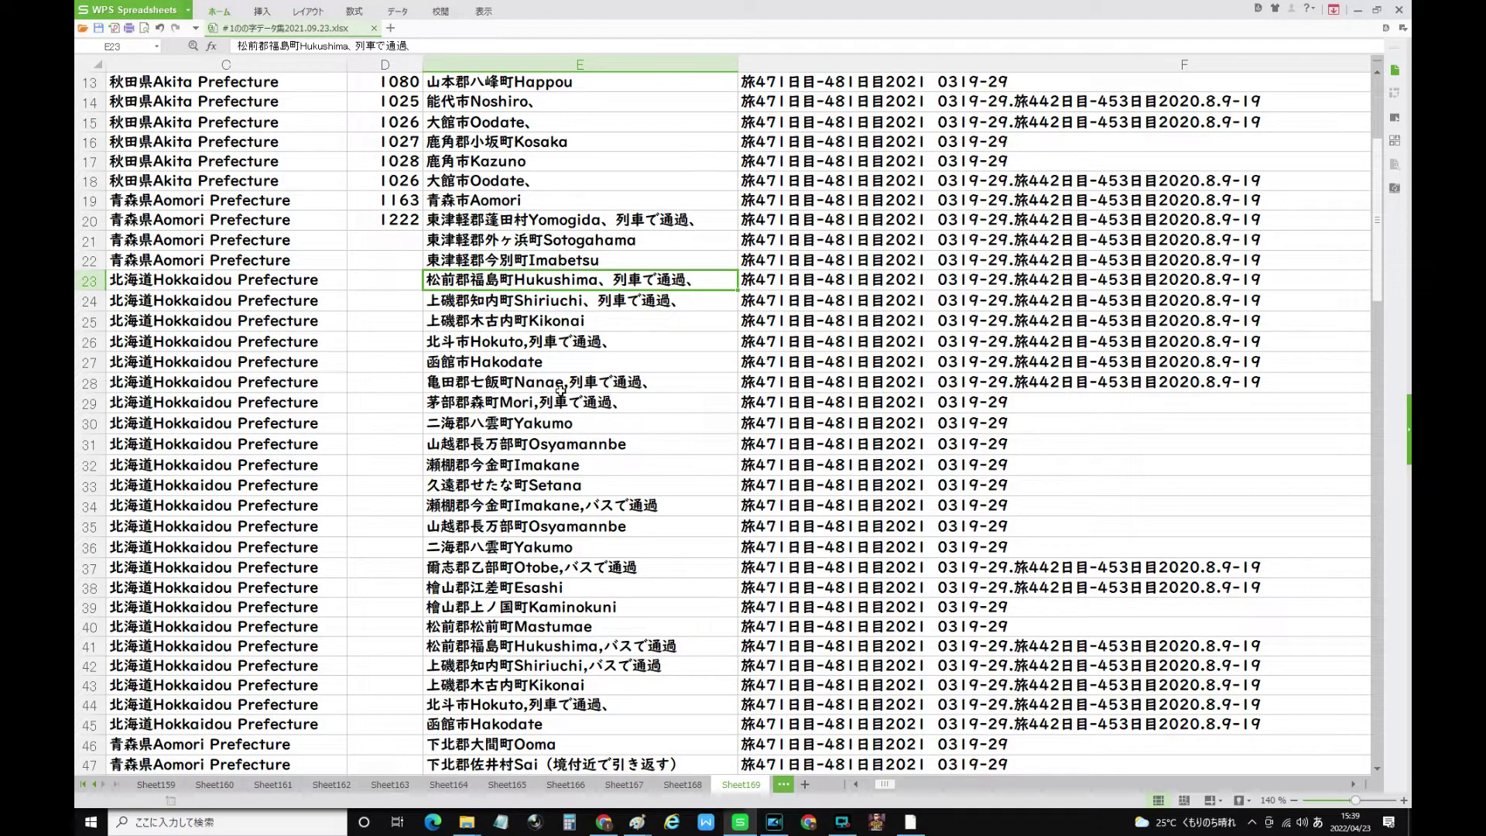
left_click(481, 424)
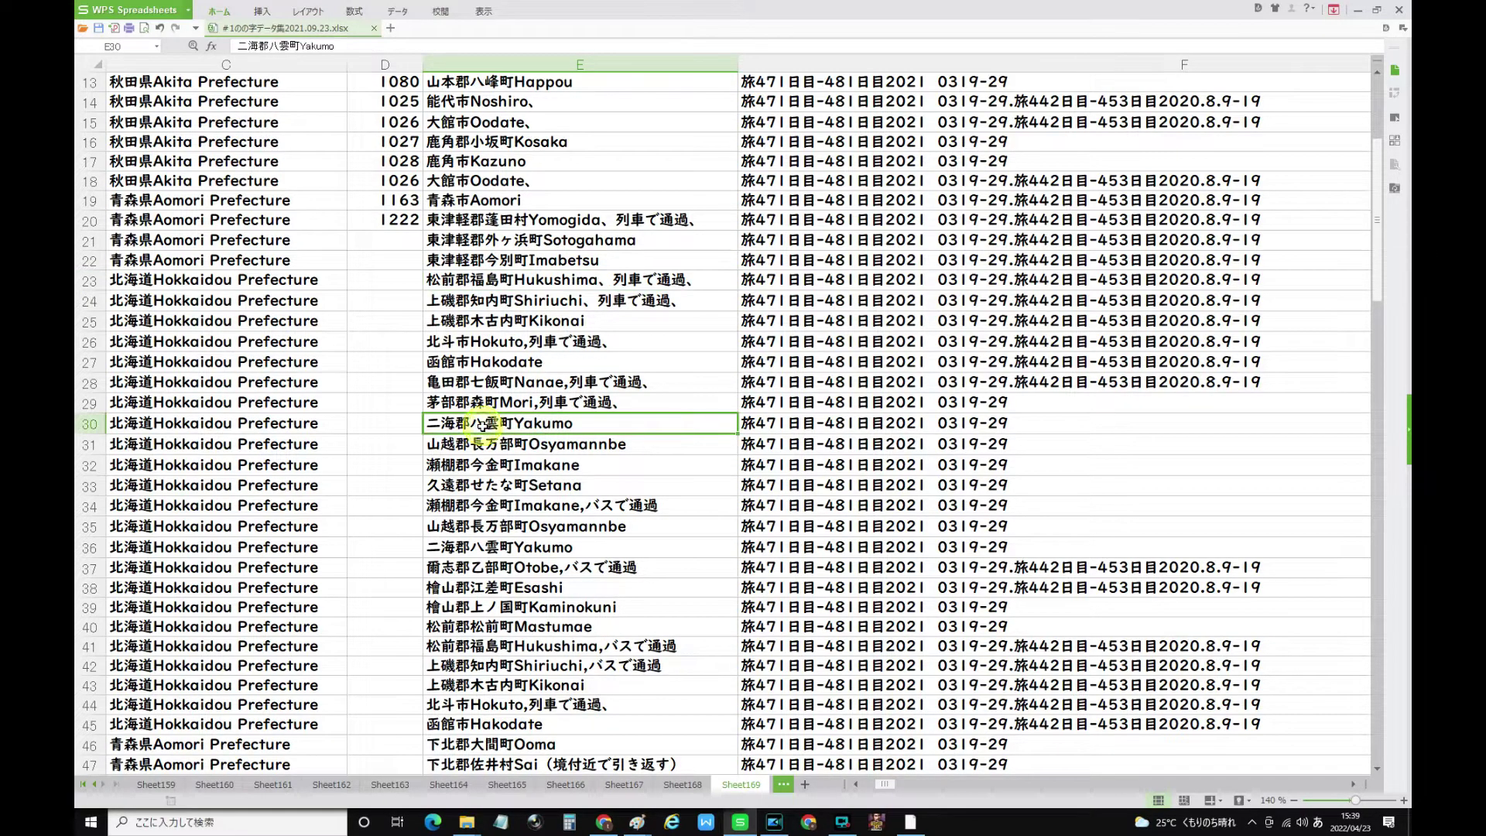
scroll(482, 425, "down", 5)
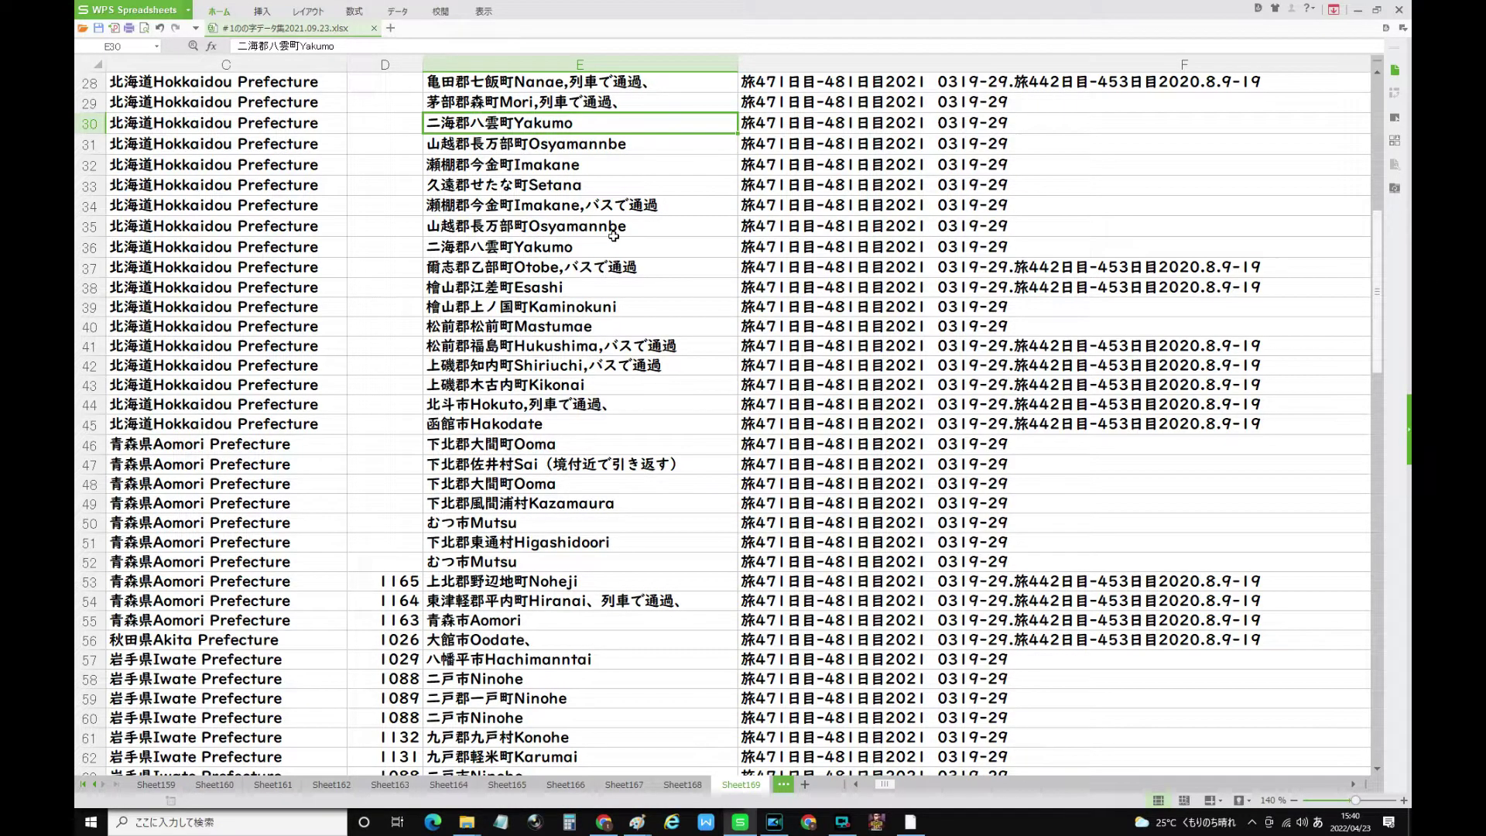
left_click(503, 248)
scroll(502, 248, "down", 1)
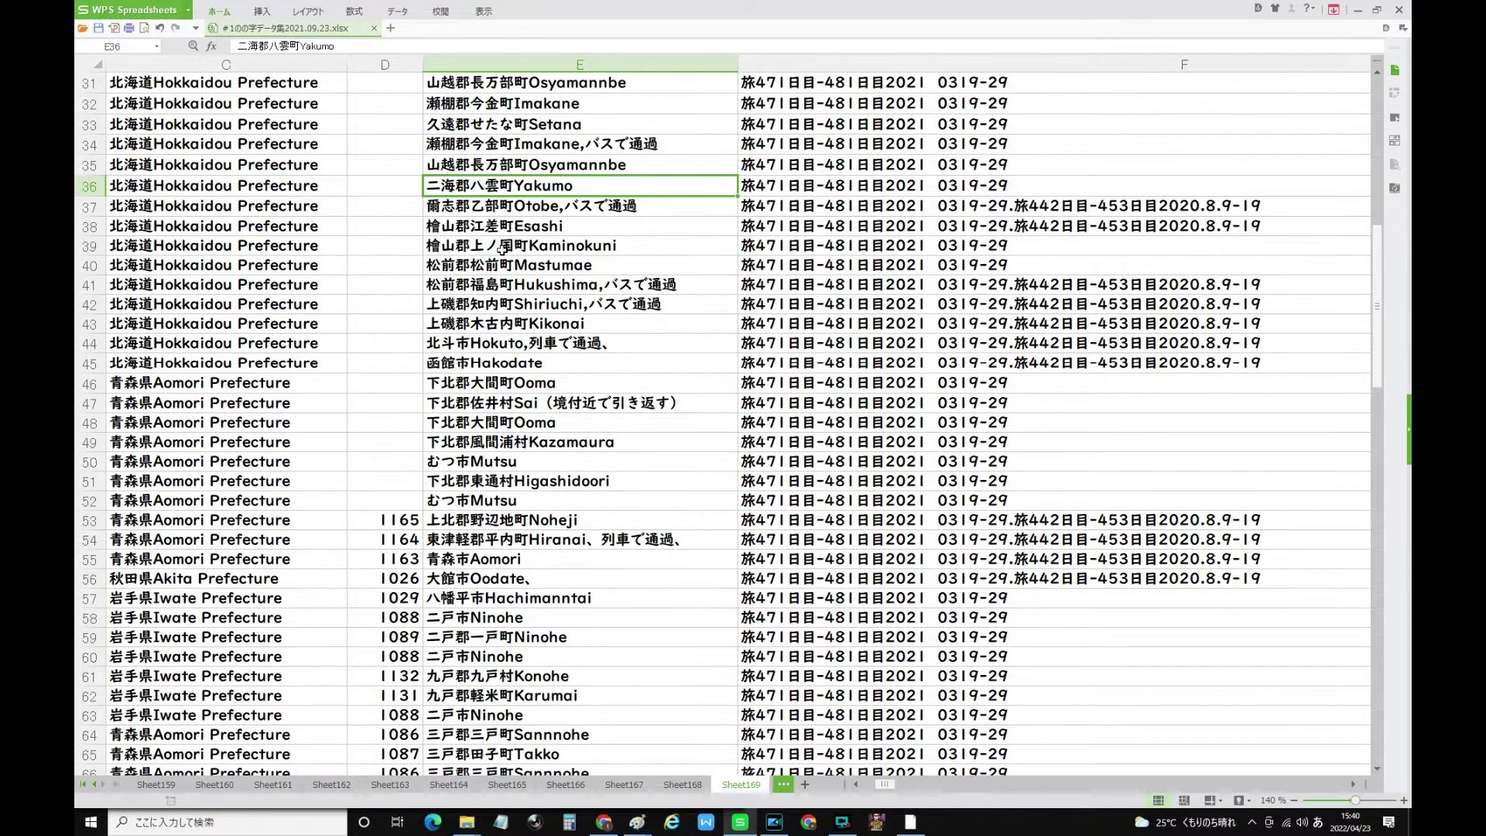
scroll(501, 248, "down", 1)
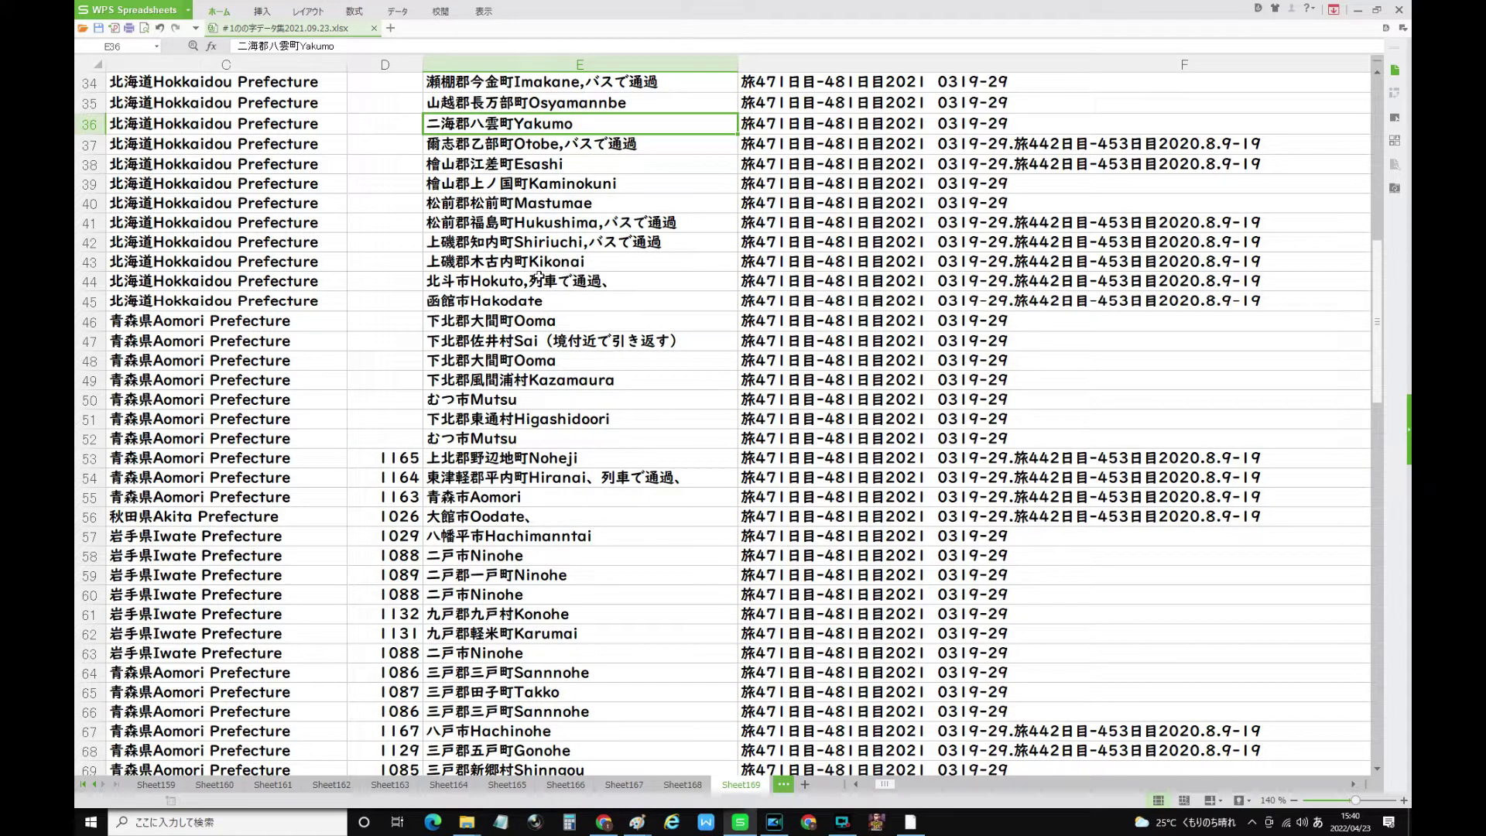
left_click(477, 305)
scroll(481, 317, "down", 2)
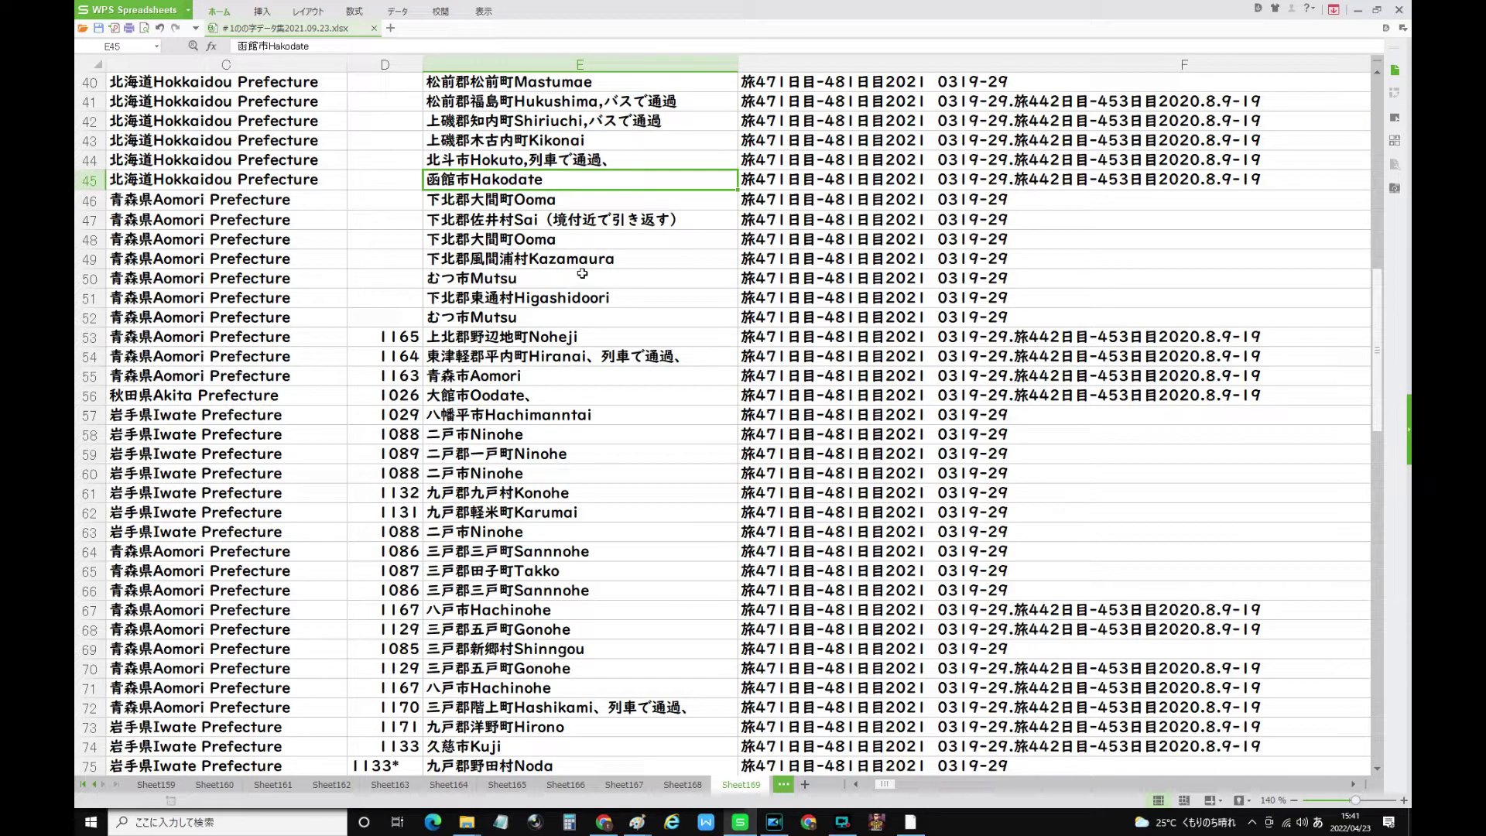
Append "、バスで通過" to the 下北郡風間浦村Kazamaura entry in E49 and save the workbook
left_click(508, 263)
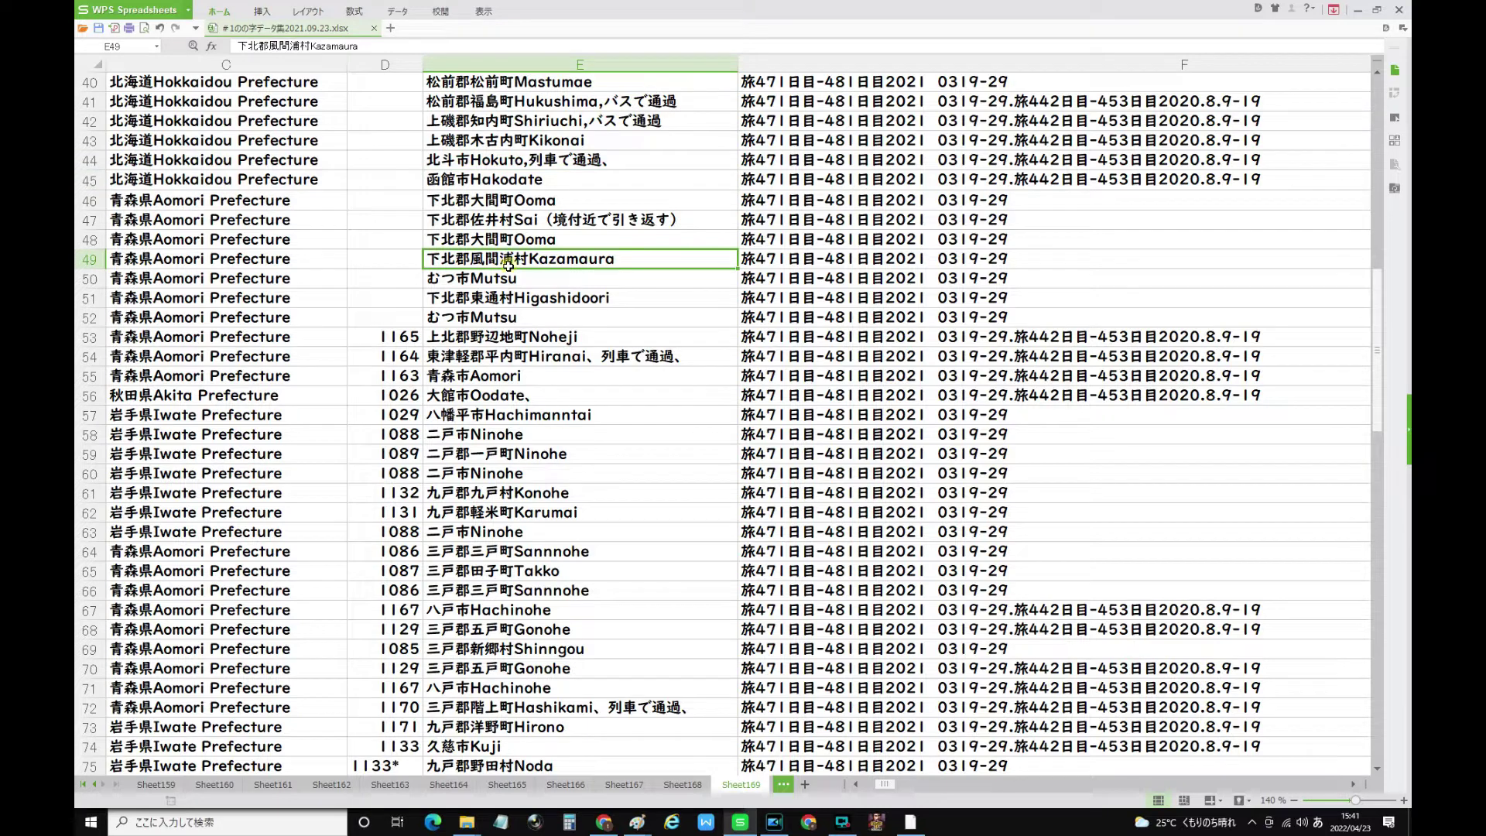
double_click(634, 261)
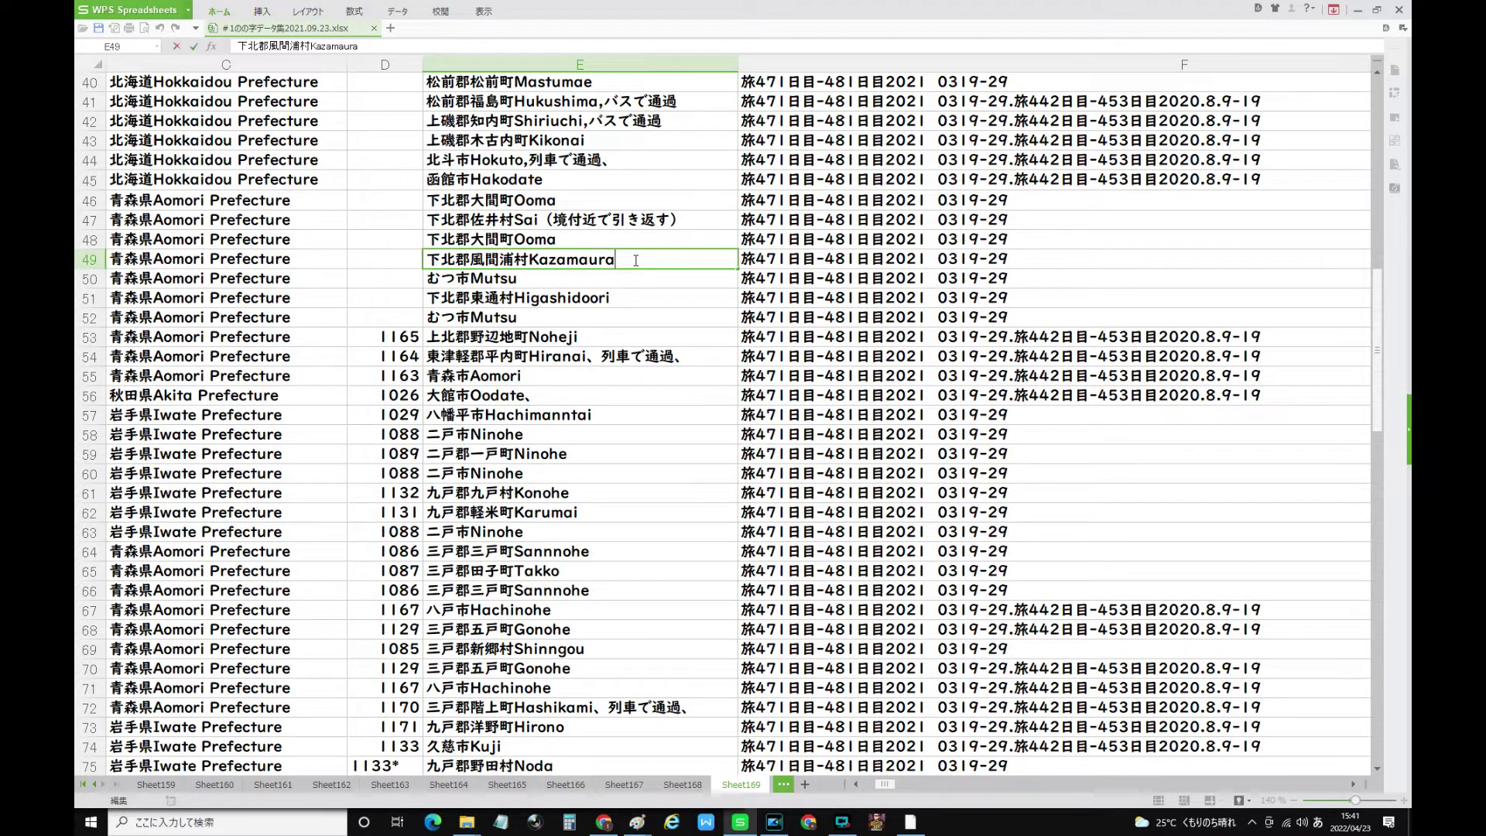
type("、")
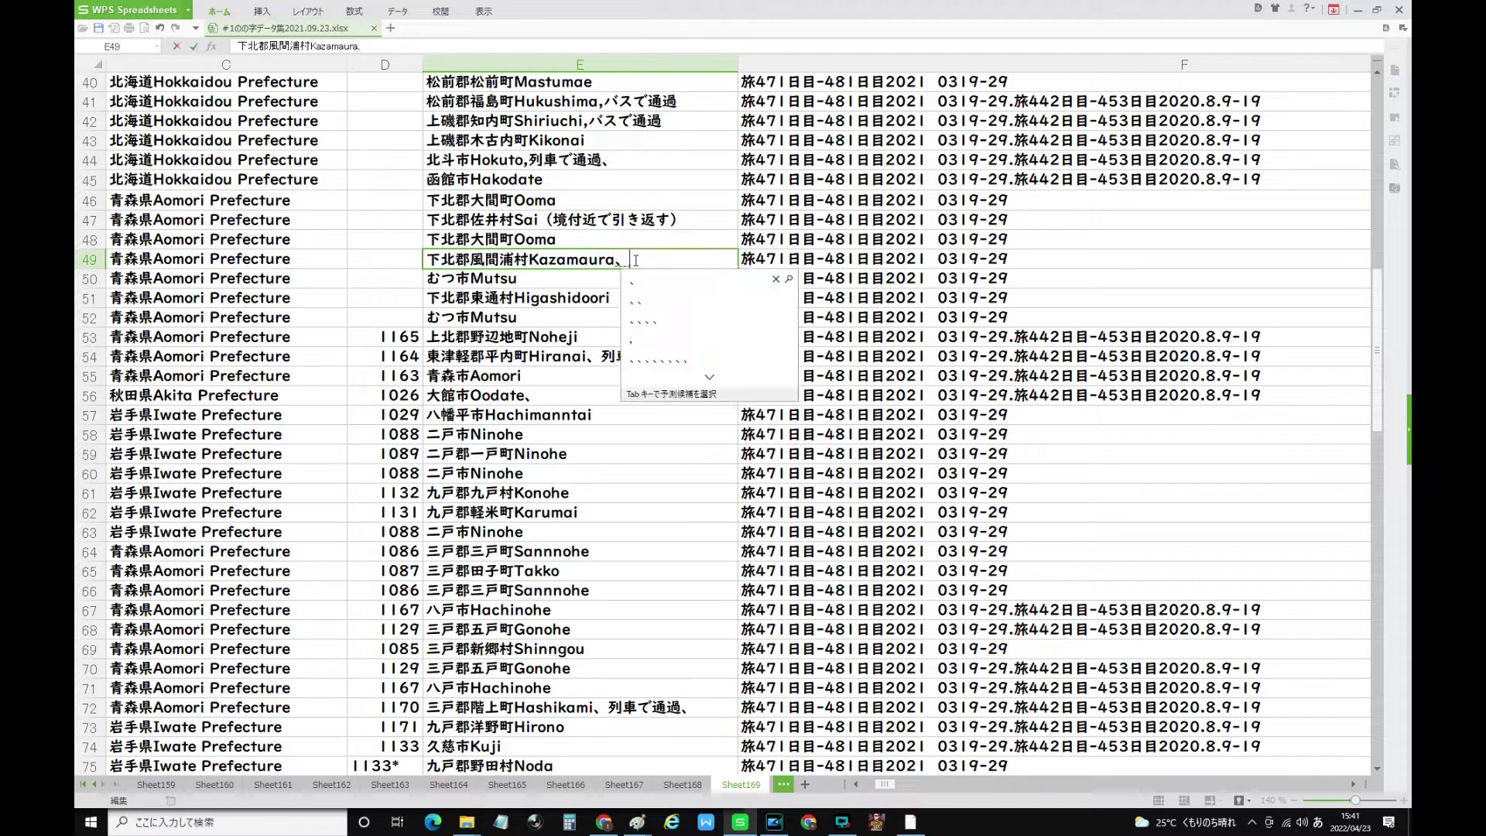
type("basudetuu")
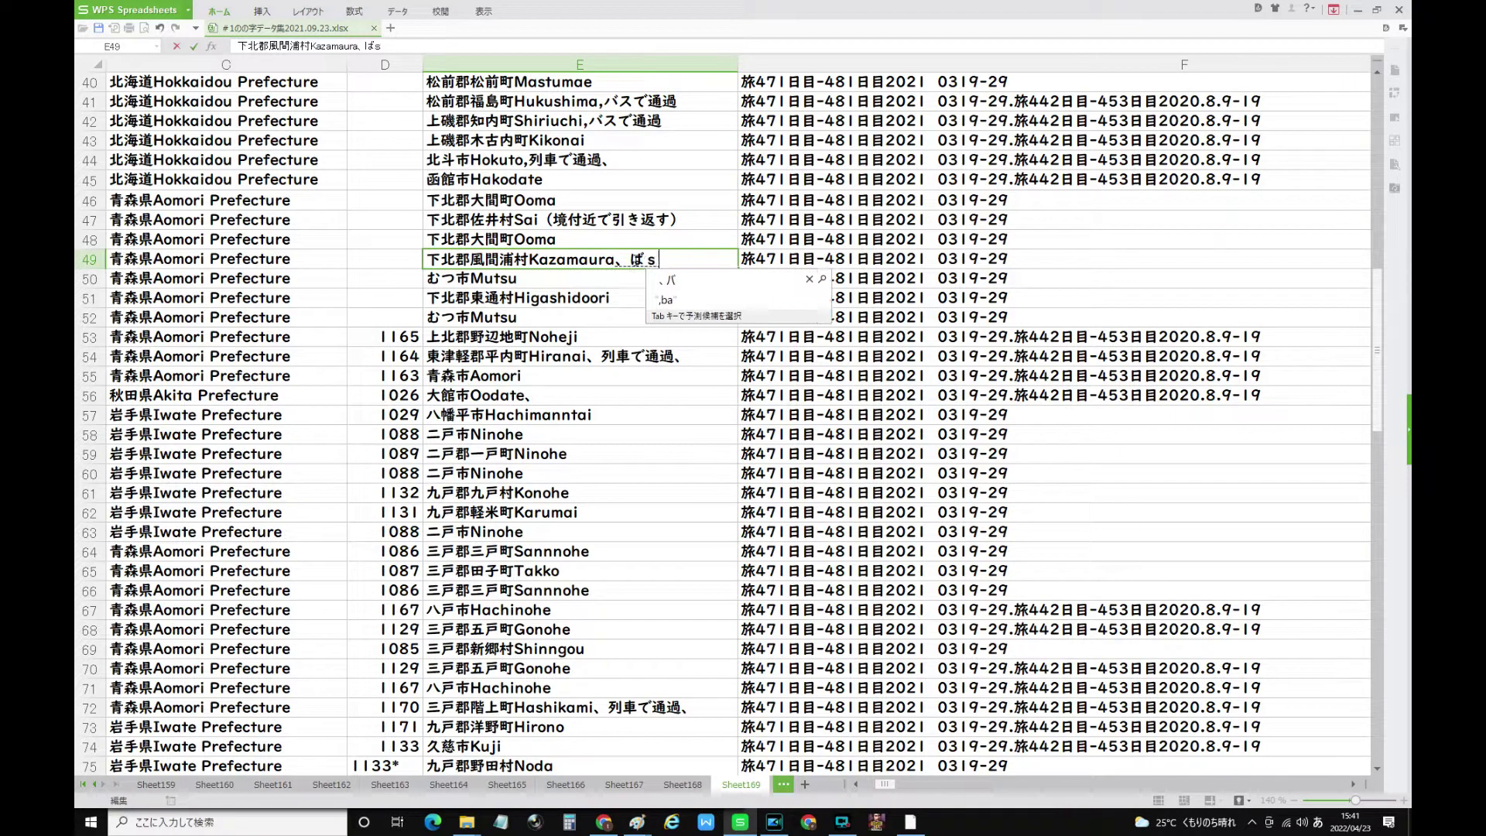
type("ka")
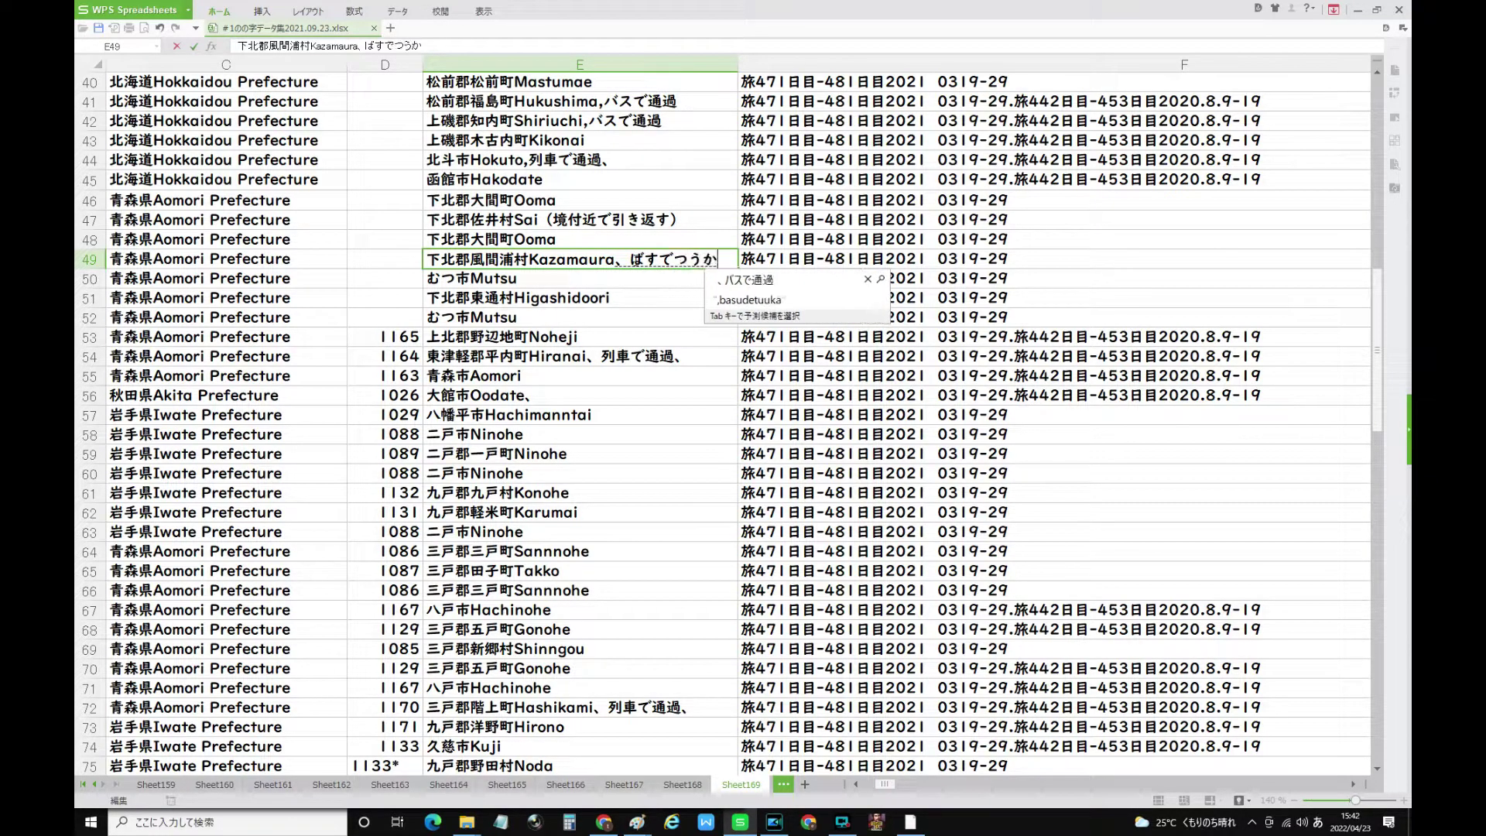
key("space")
key("Return")
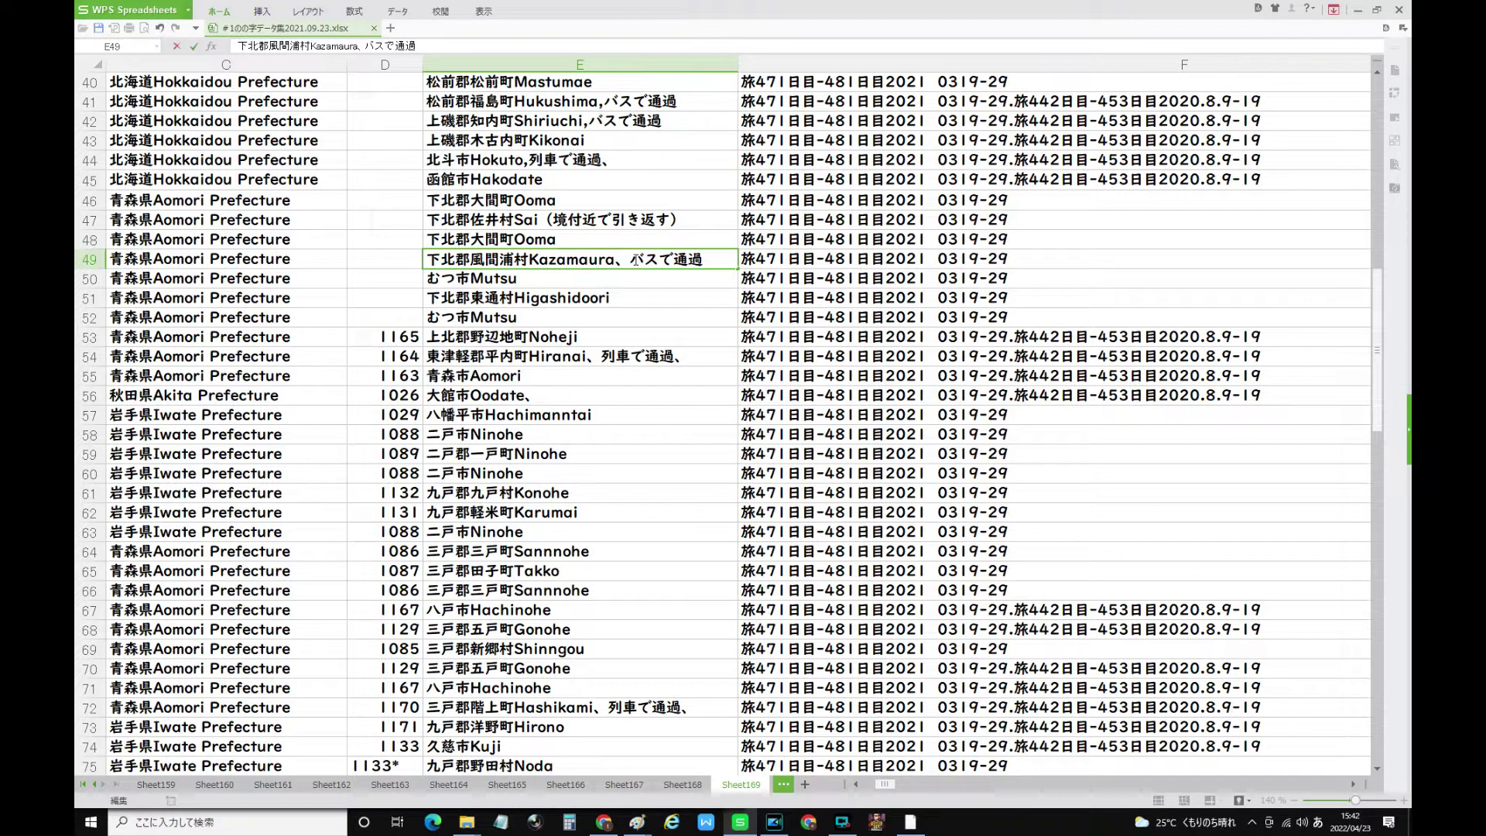
left_click(98, 28)
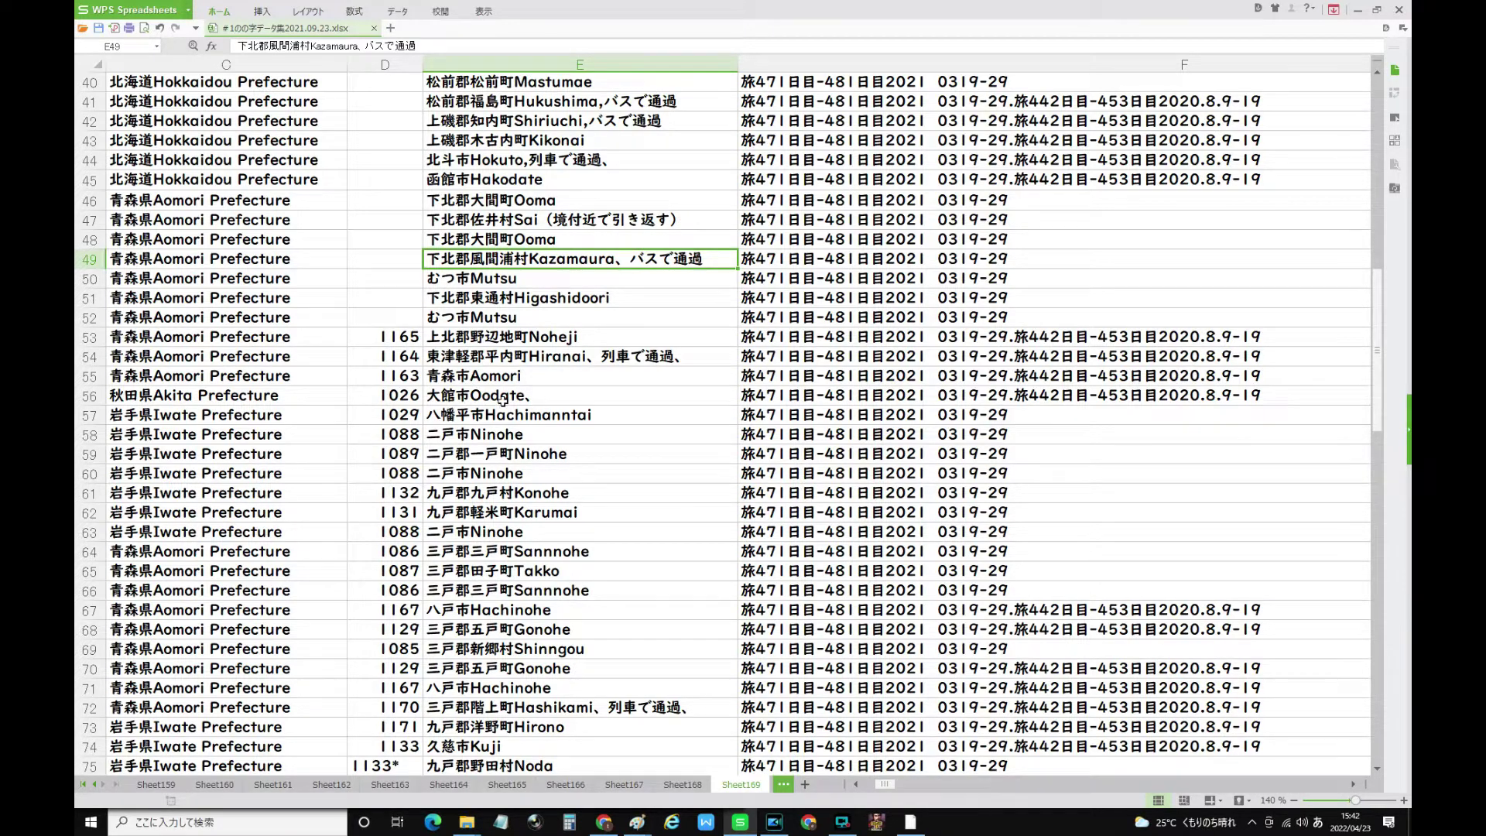
Correct the romanized name in the Iwate entry in E57 so it reads 八幡平市Hachimanntaira
left_click(90, 396)
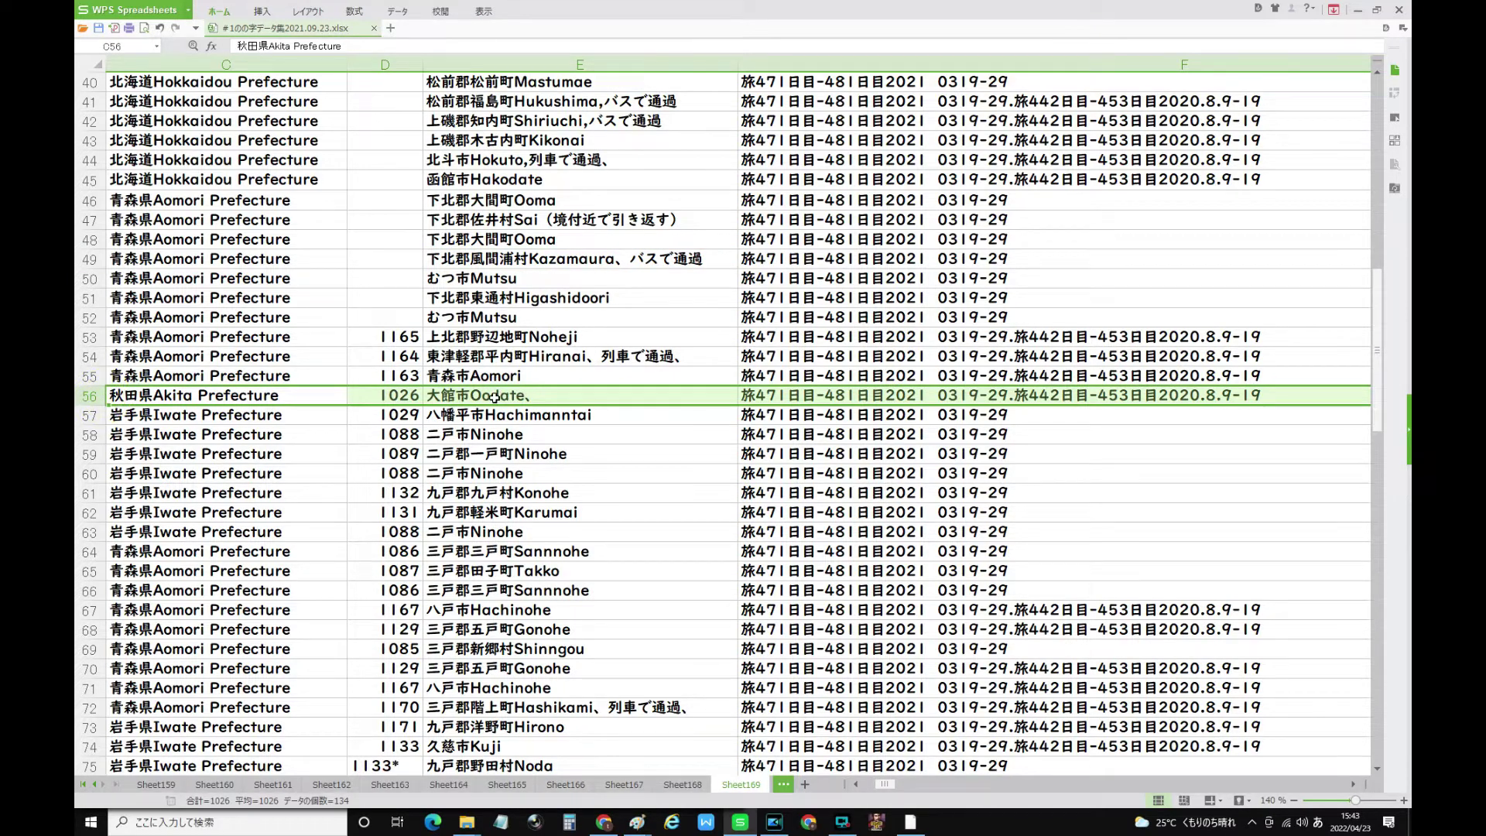
scroll(531, 478, "down", 4)
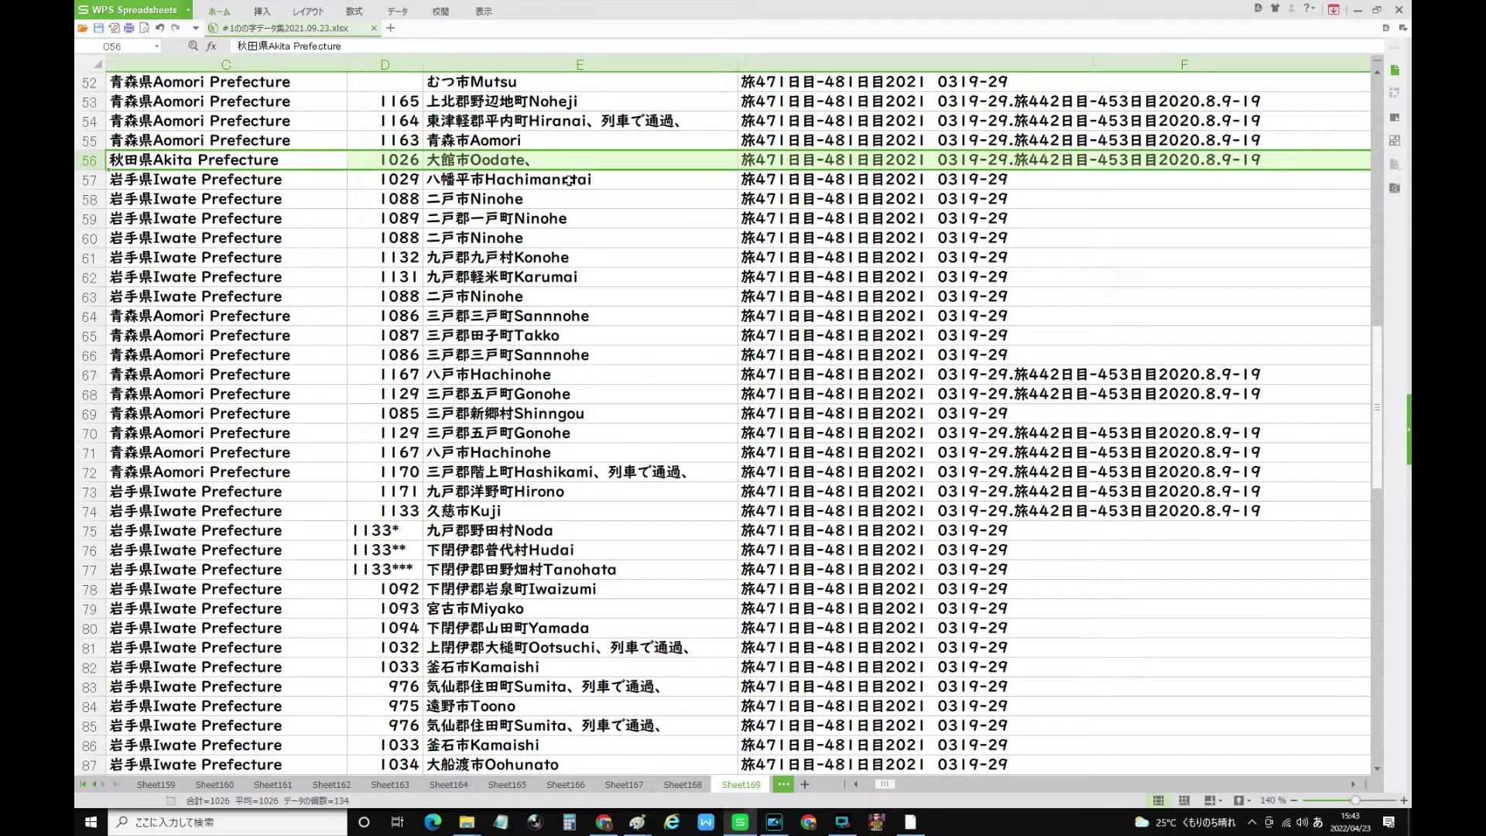
double_click(604, 182)
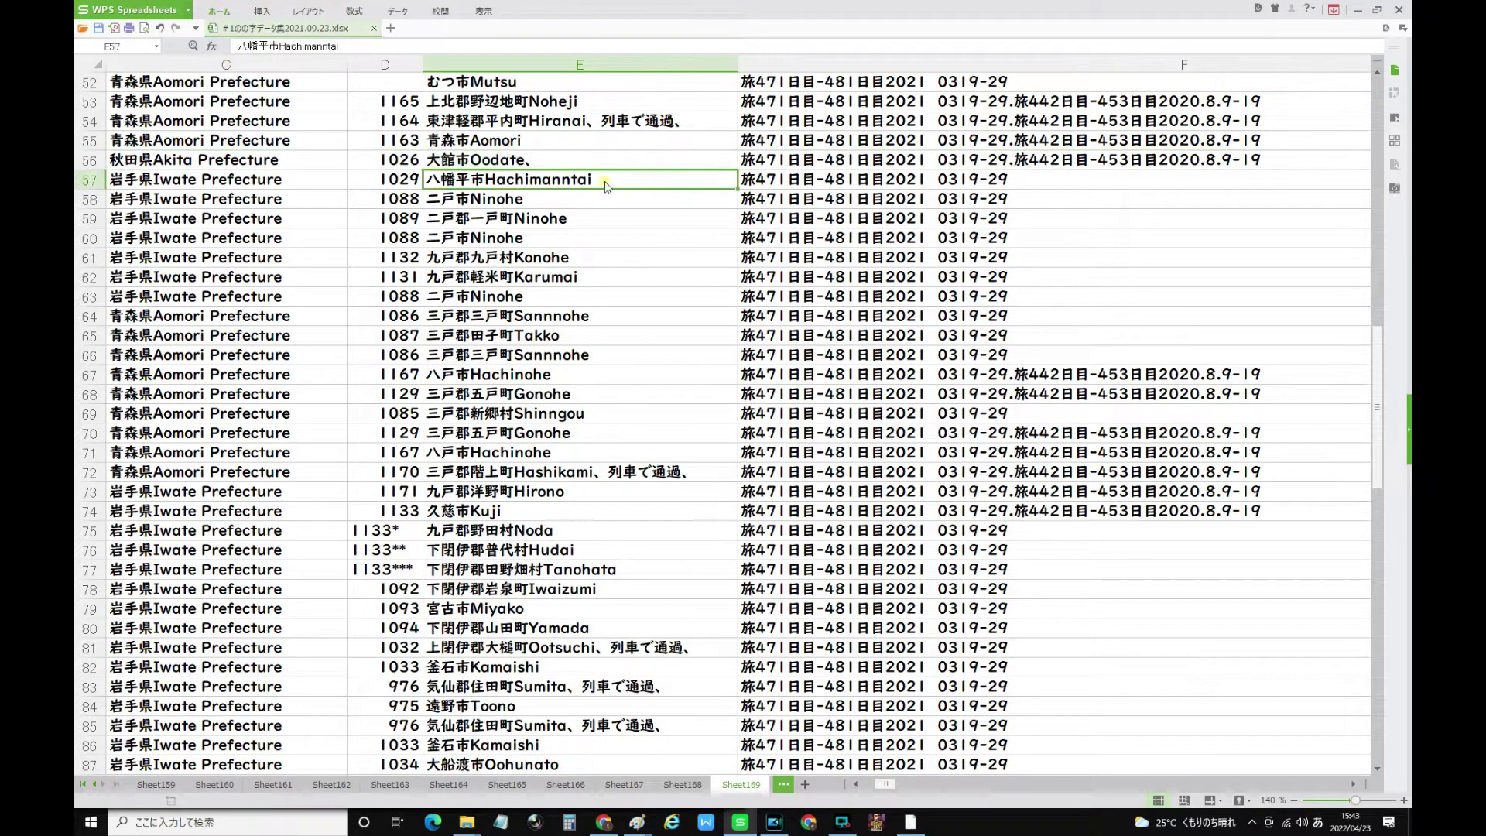
key("Zenkaku_Hankaku")
type("ra")
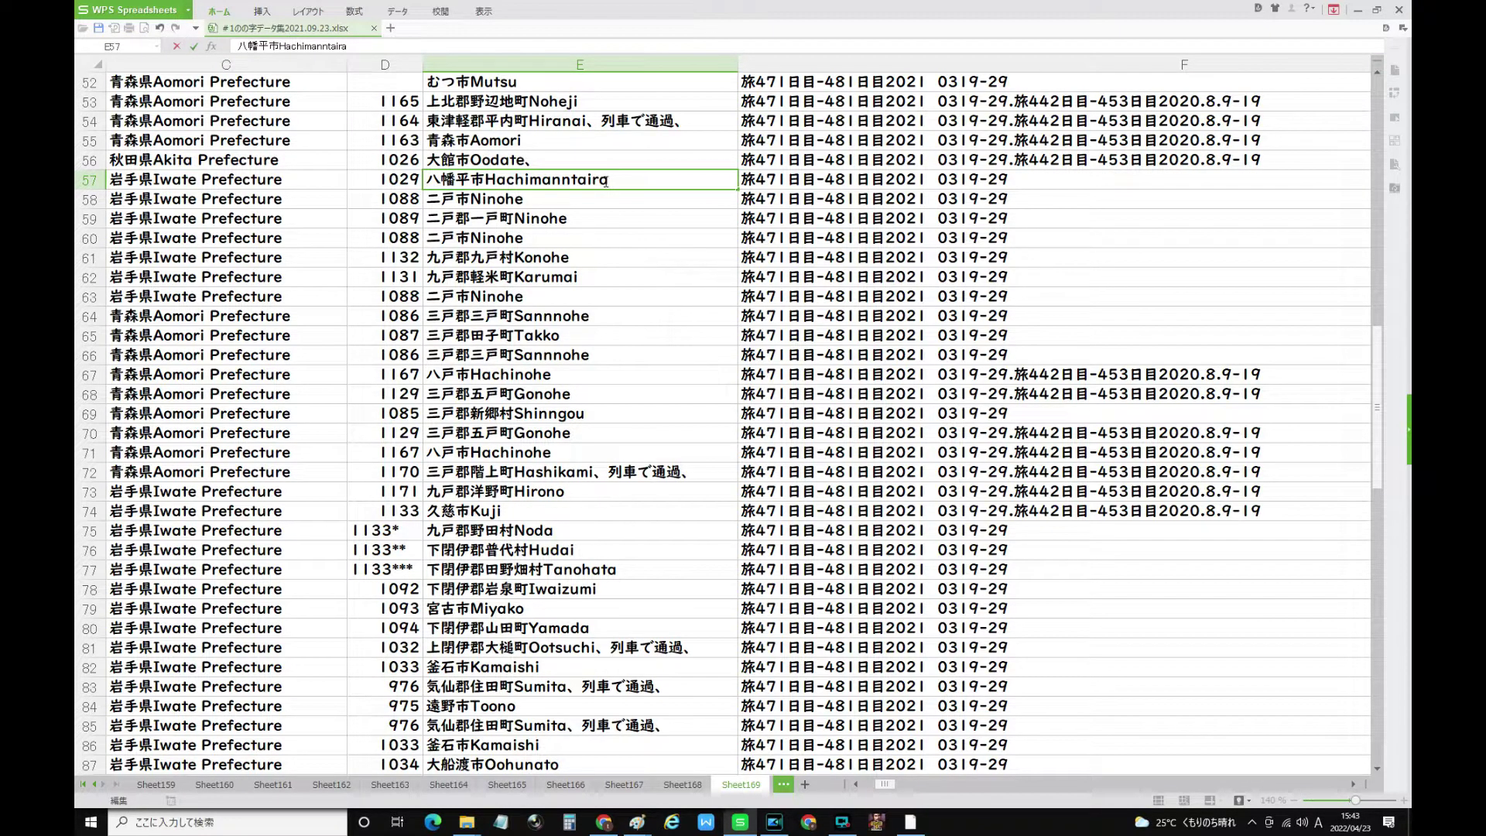
key("Return")
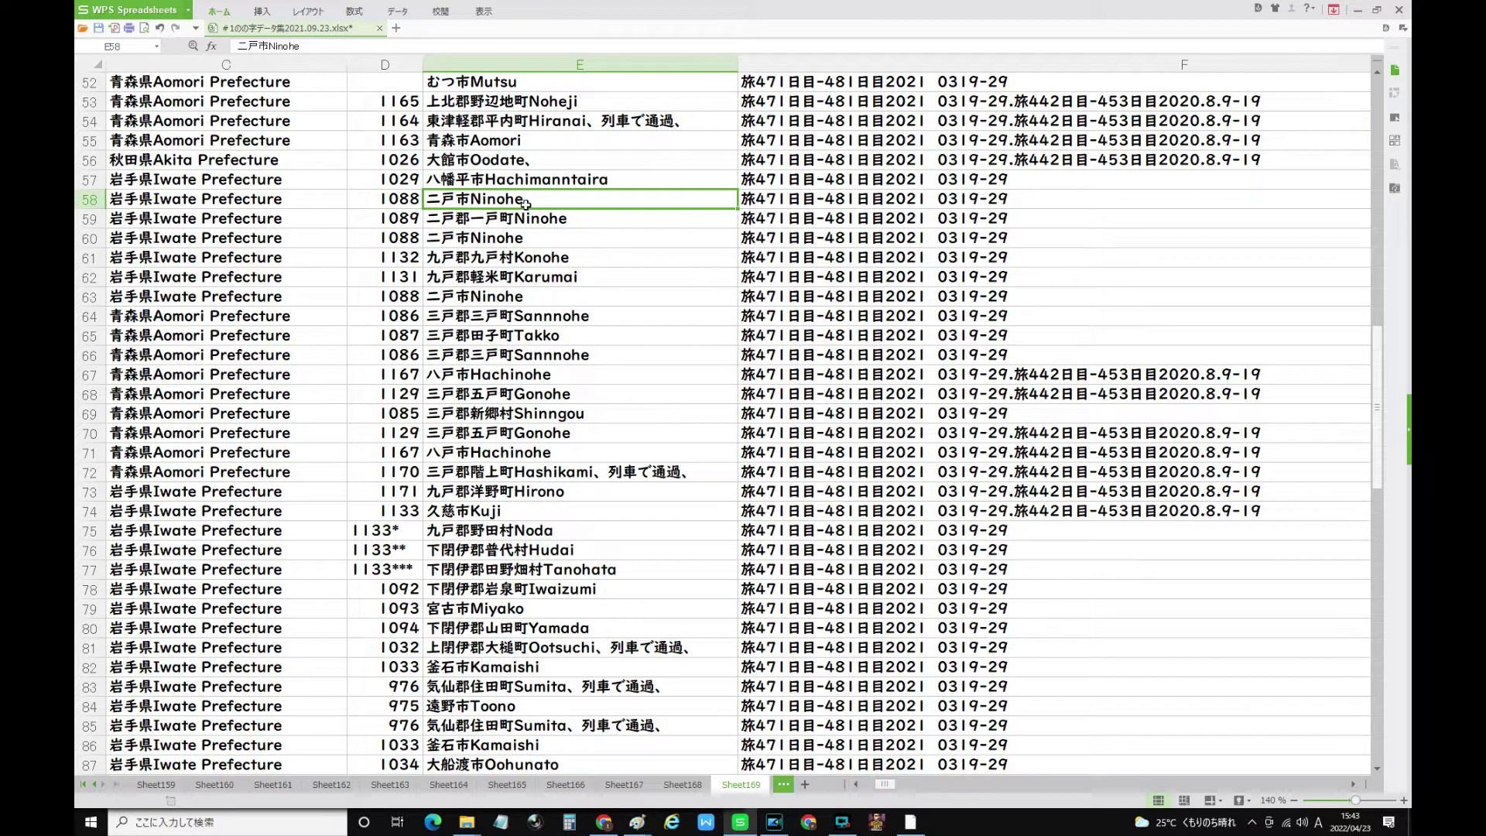
Check the Iwate municipalities in rows 57 to 63, from 八幡平市 through 一戸町 and 軽米町 to 二戸市
left_click(88, 199)
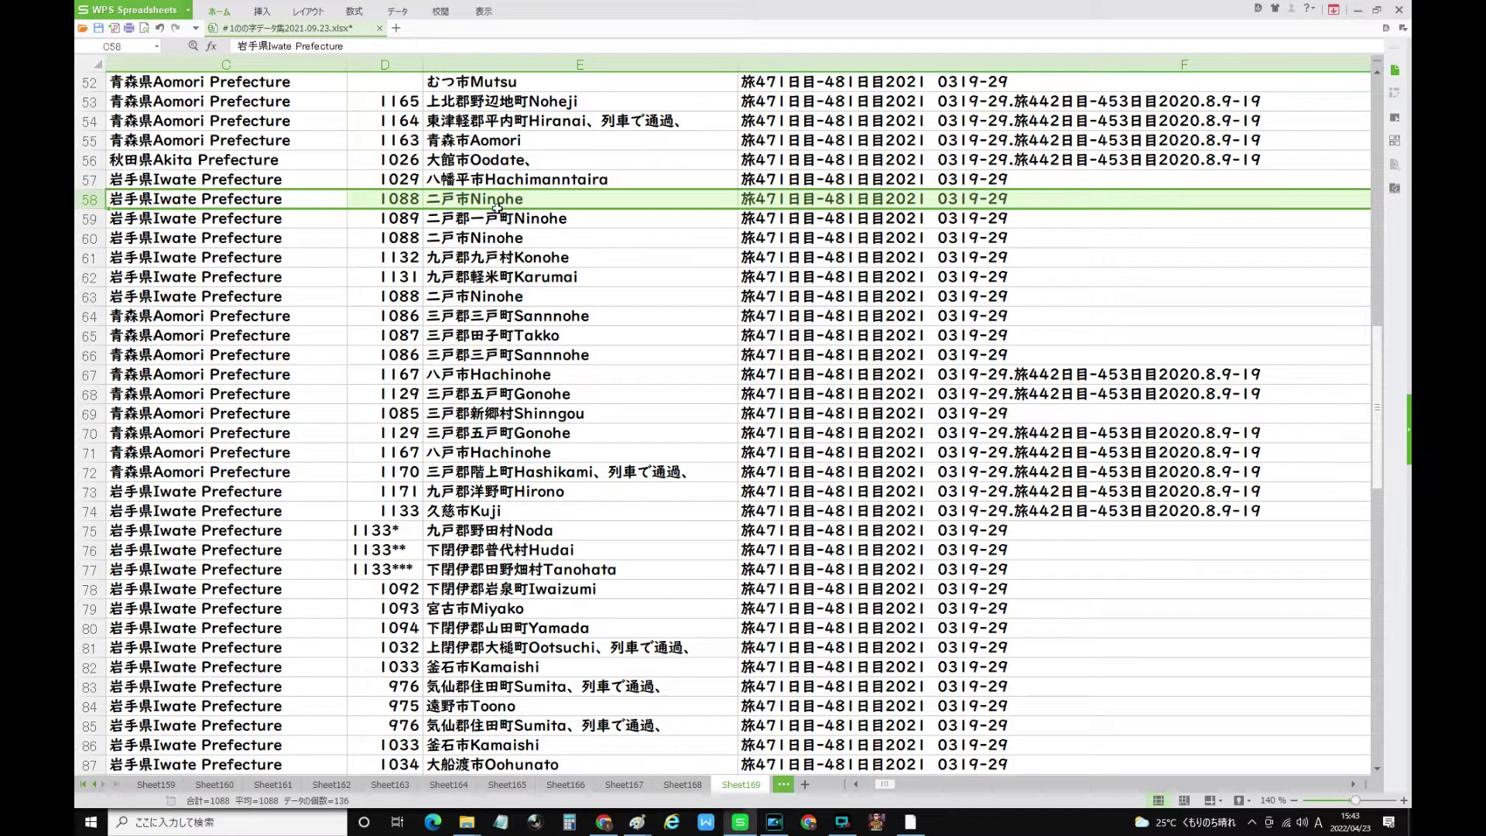
left_click(463, 179)
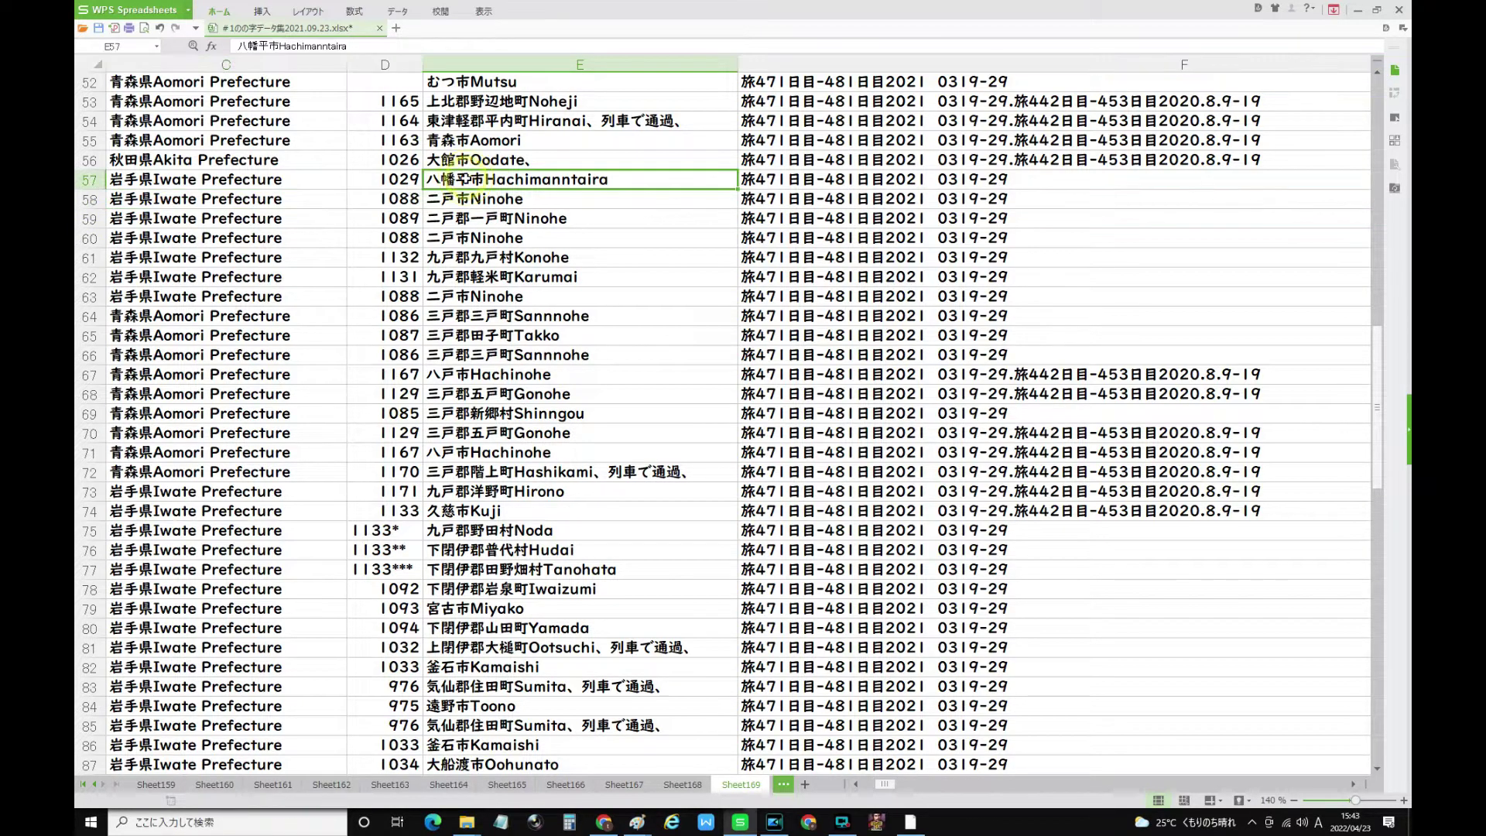
left_click(463, 199)
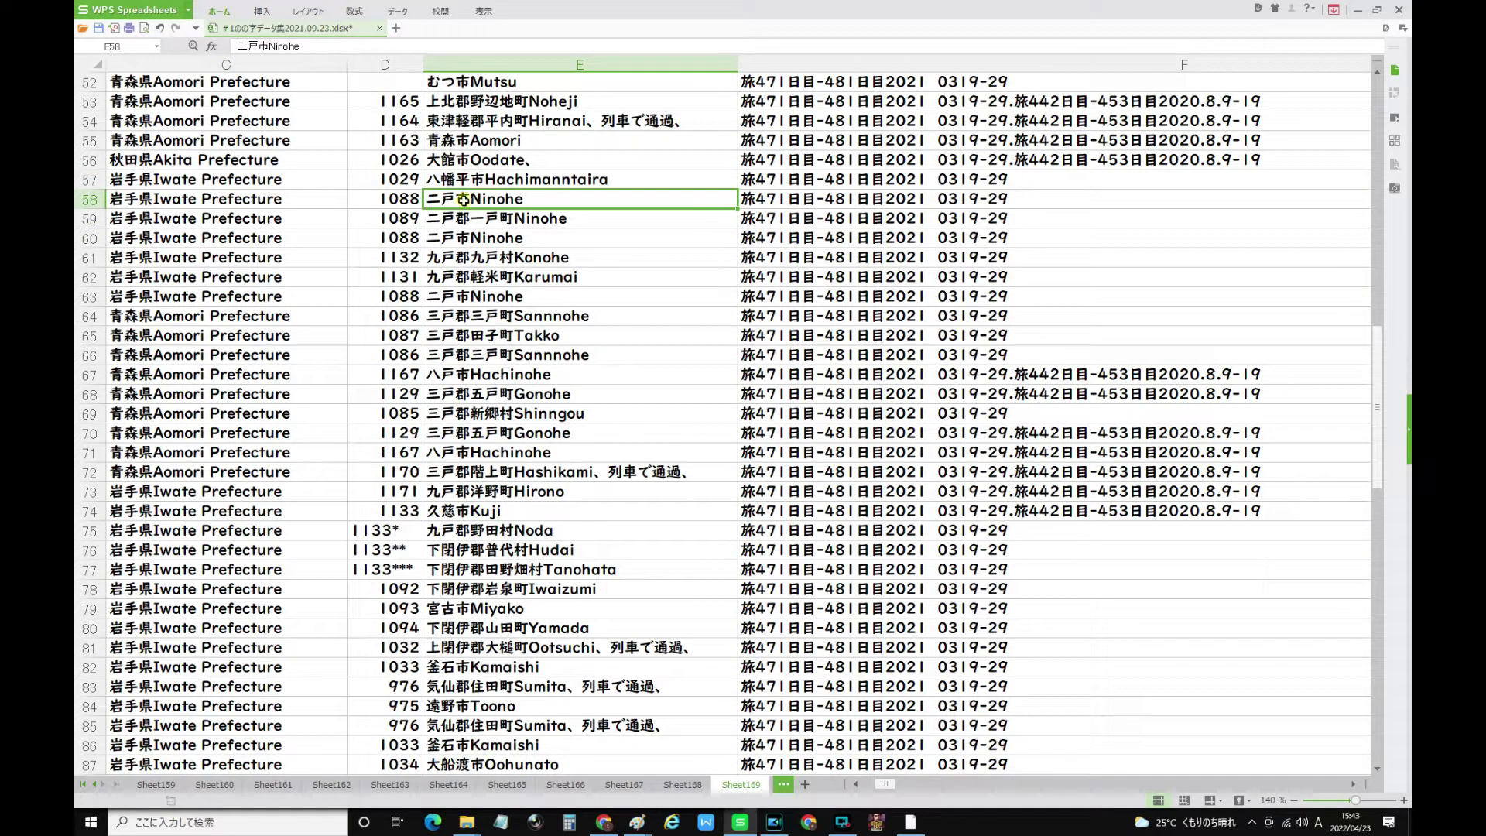
left_click(513, 220)
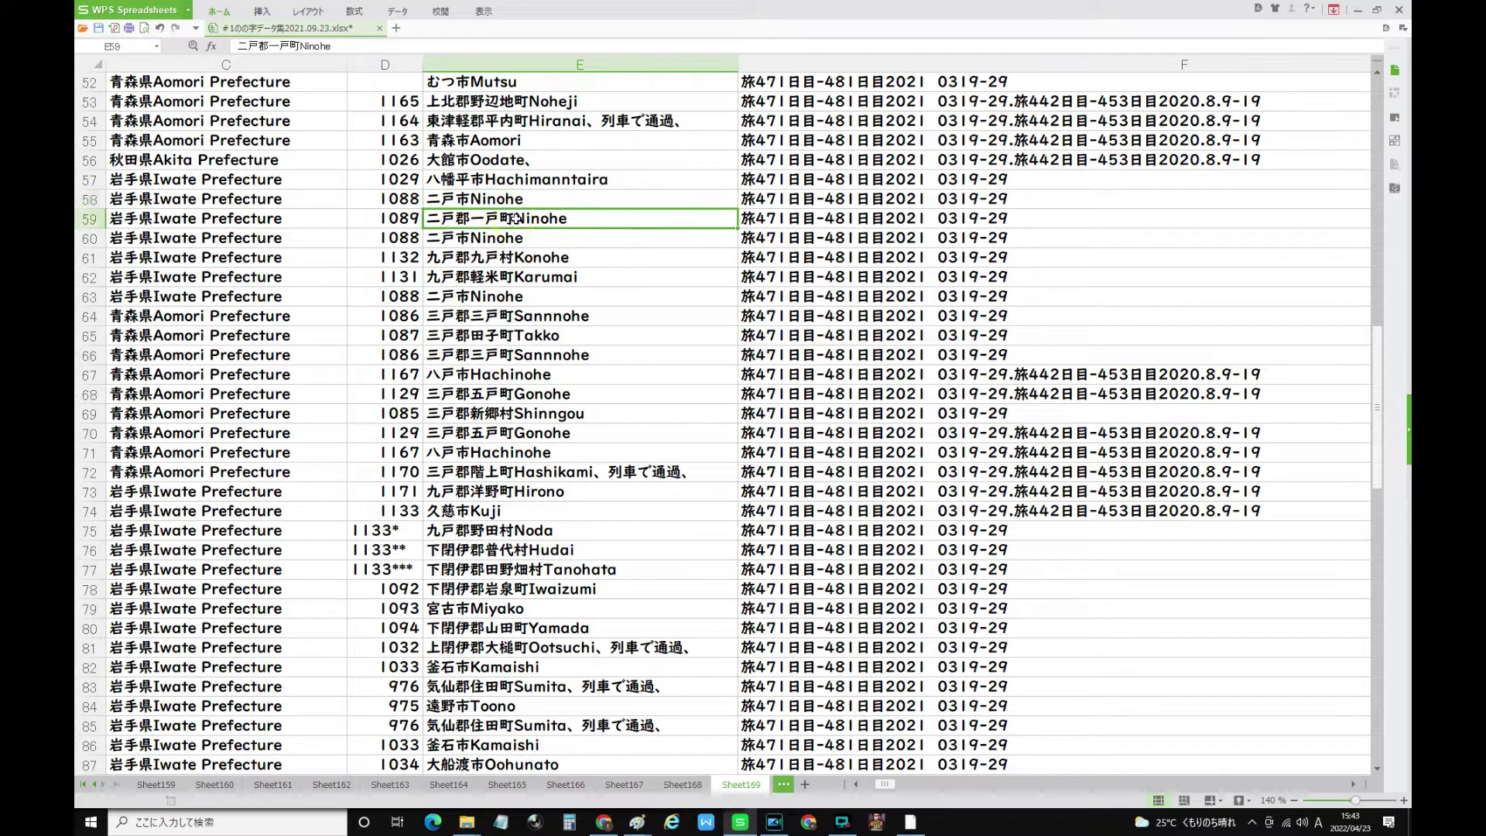
left_click(474, 239)
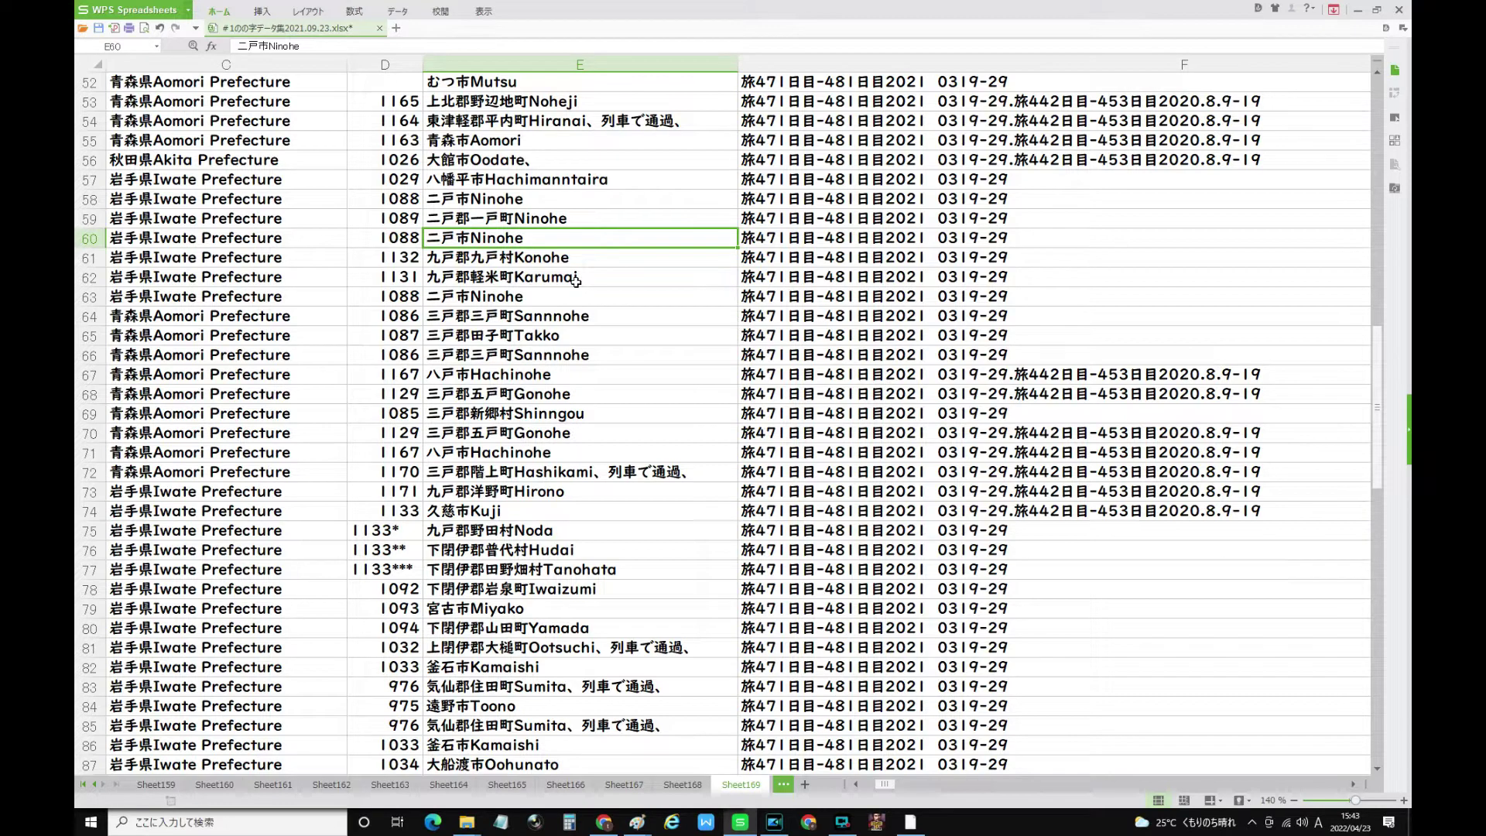
left_click(481, 276)
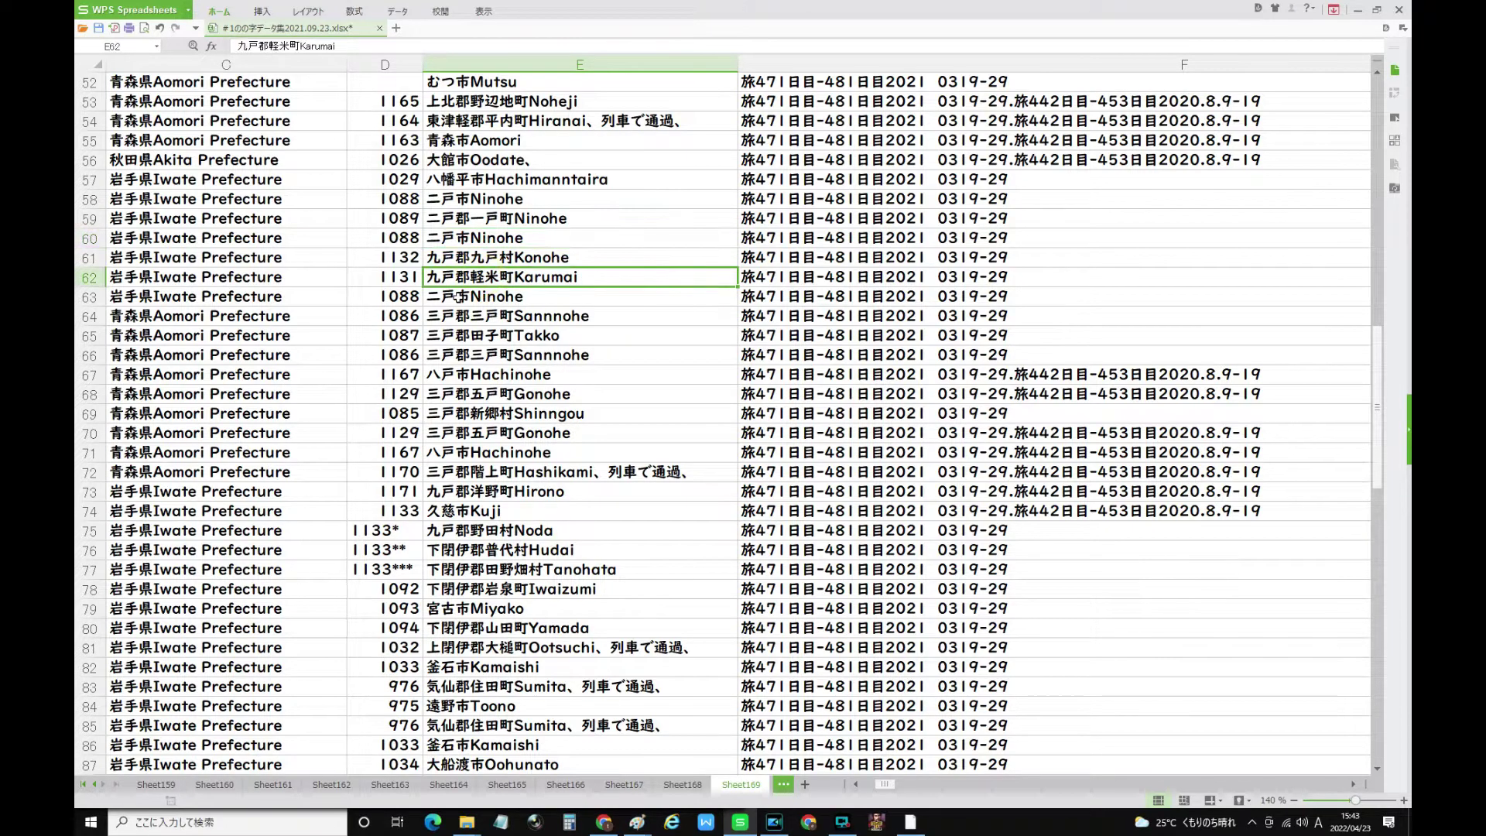
left_click(460, 296)
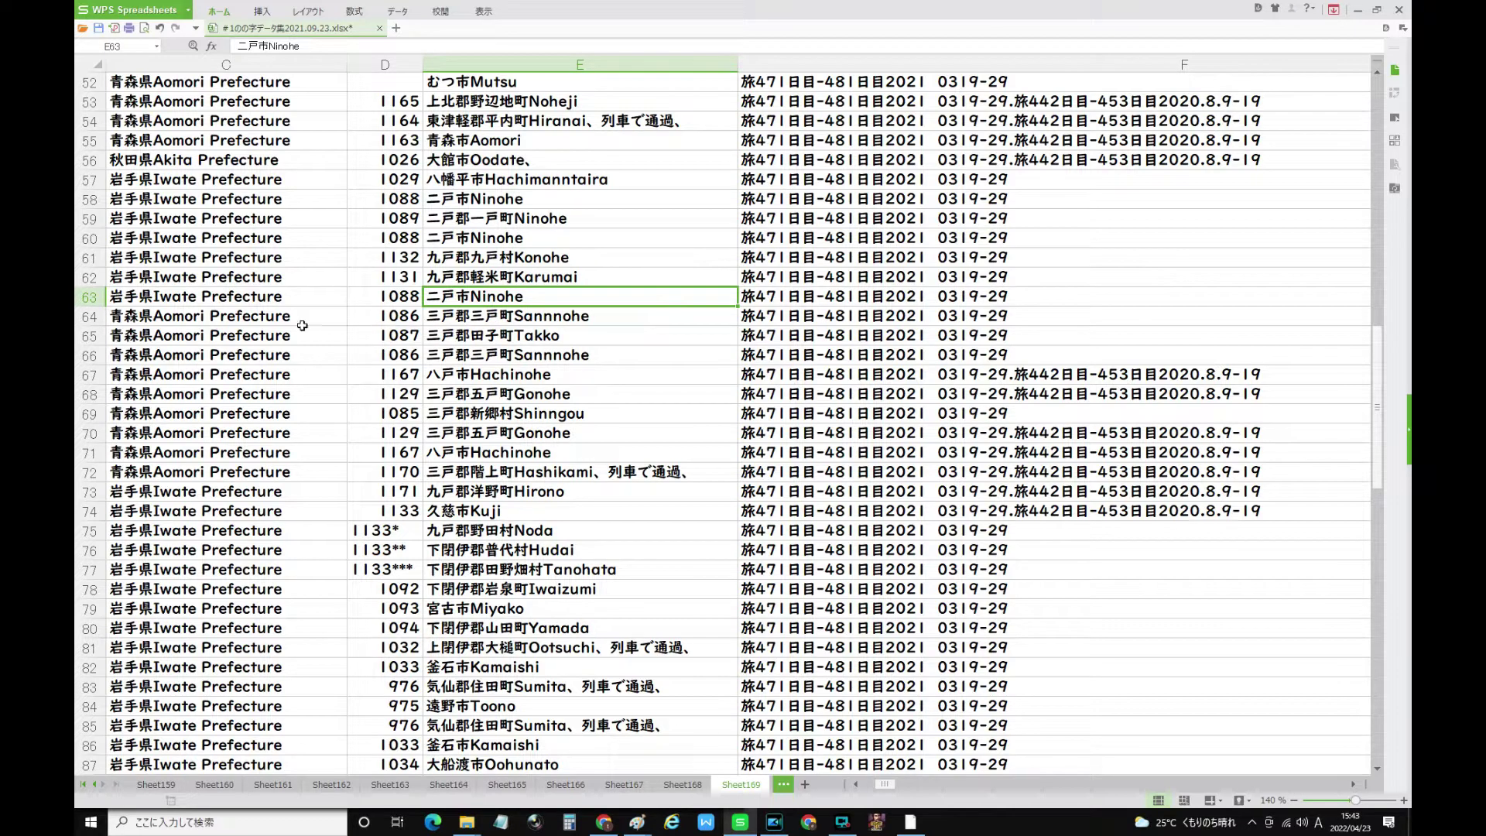
Check the Aomori municipalities in rows 64 to 71, from 三戸町 through 五戸町 and 新郷村 to 八戸市
left_click(91, 317)
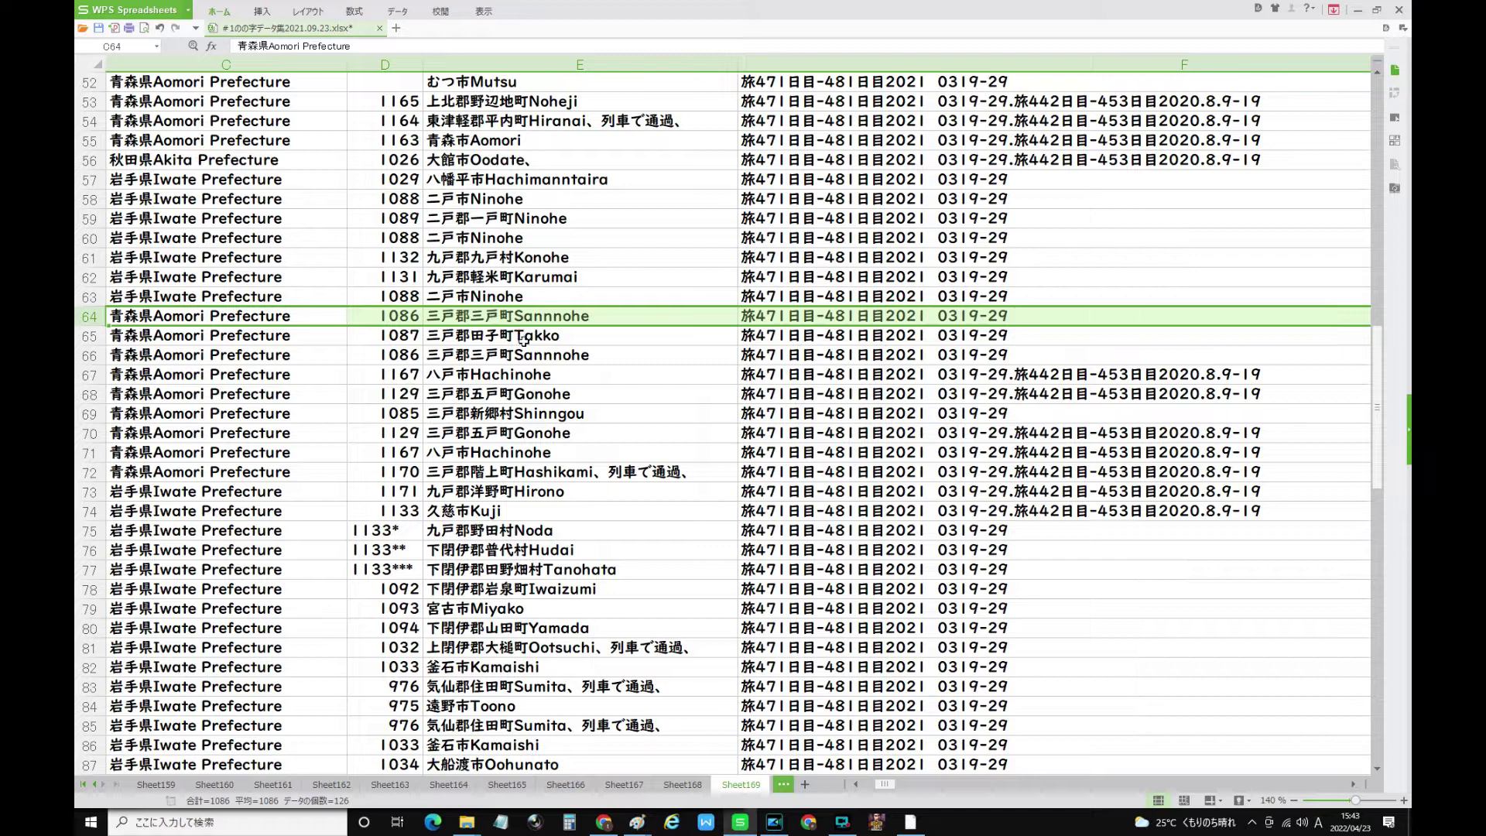
left_click(475, 355)
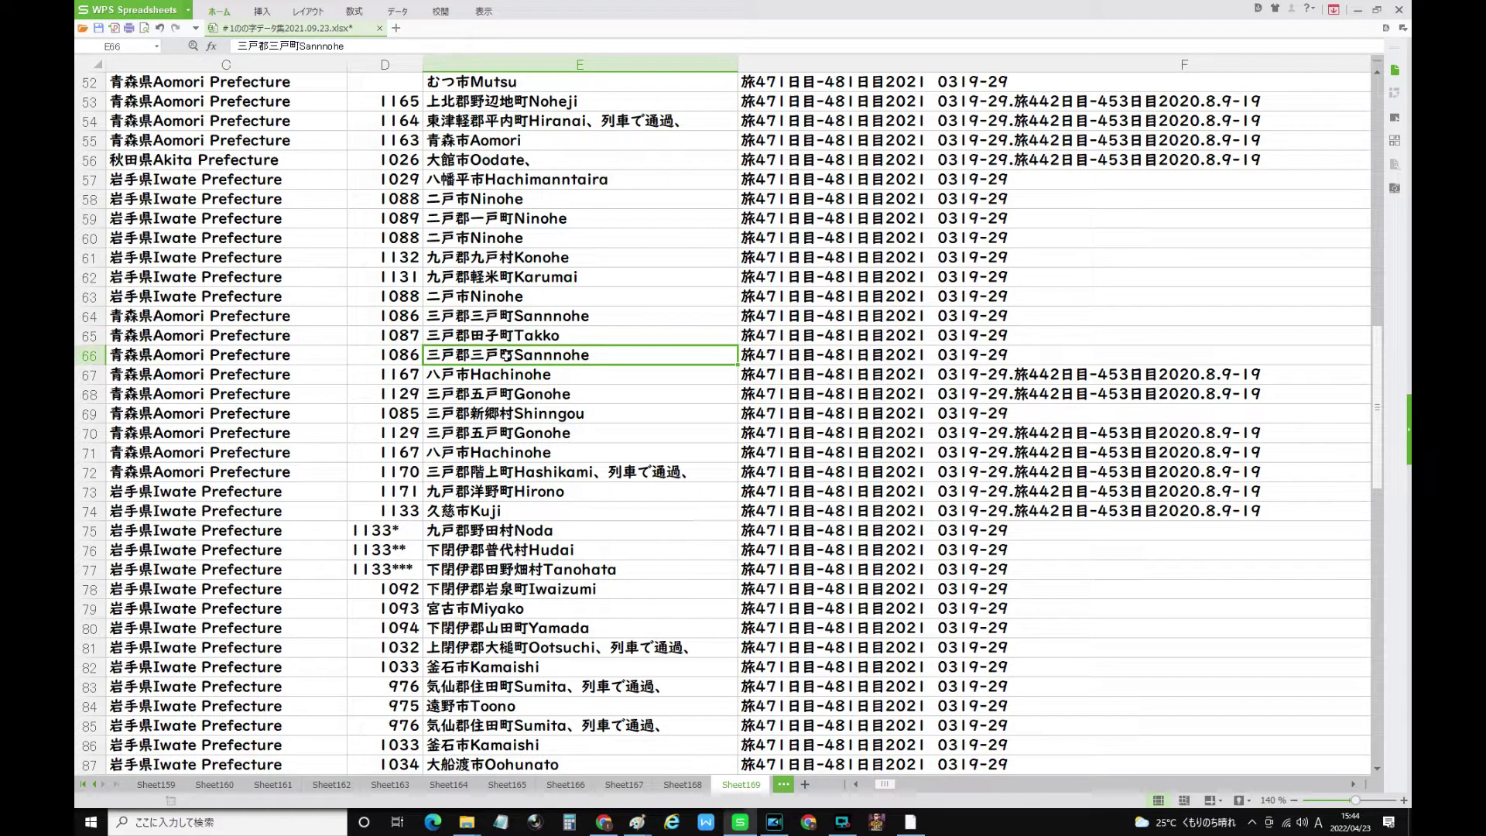
left_click(477, 374)
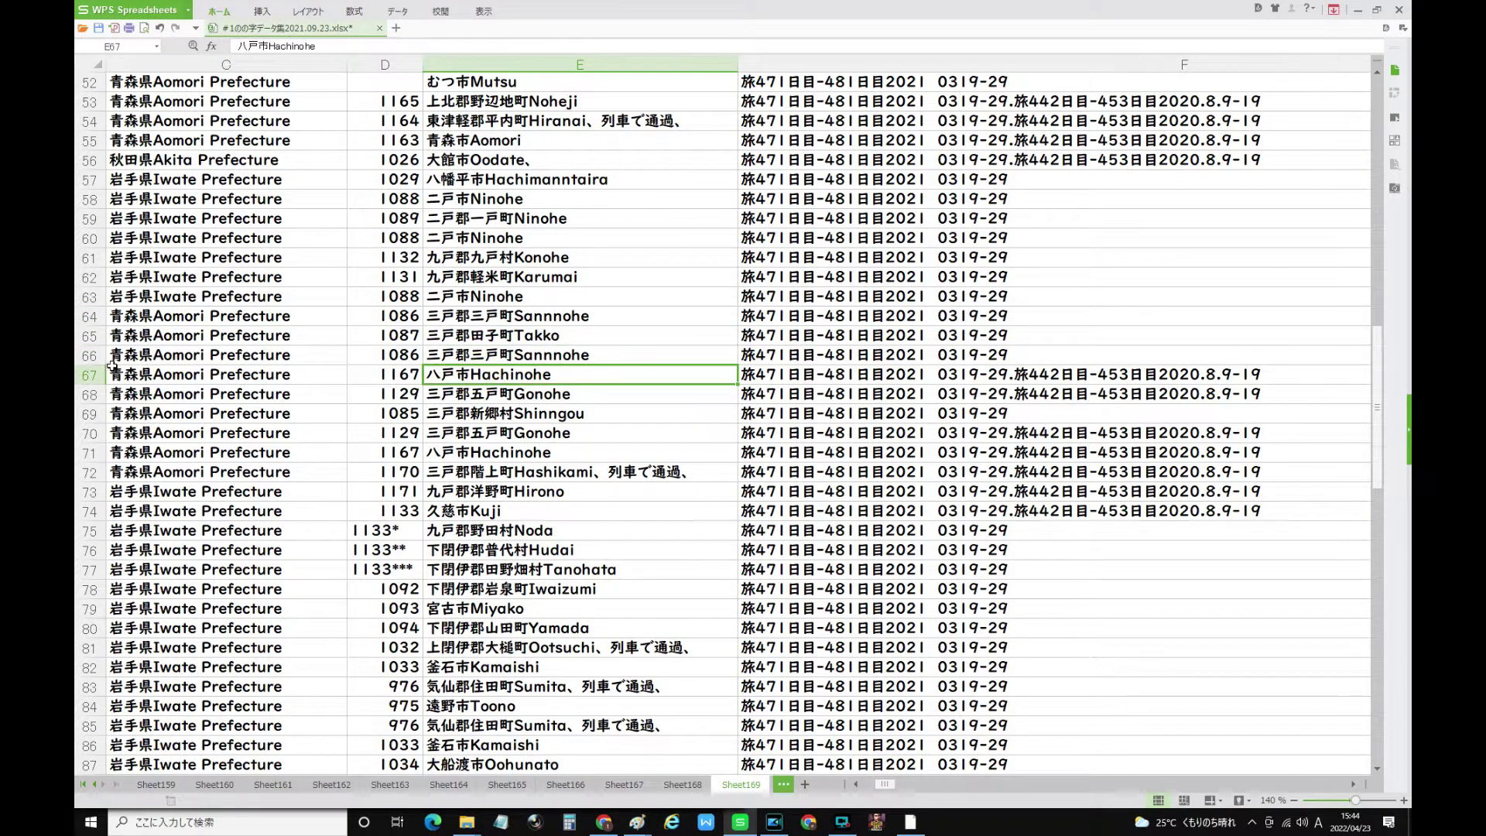
left_click(113, 367)
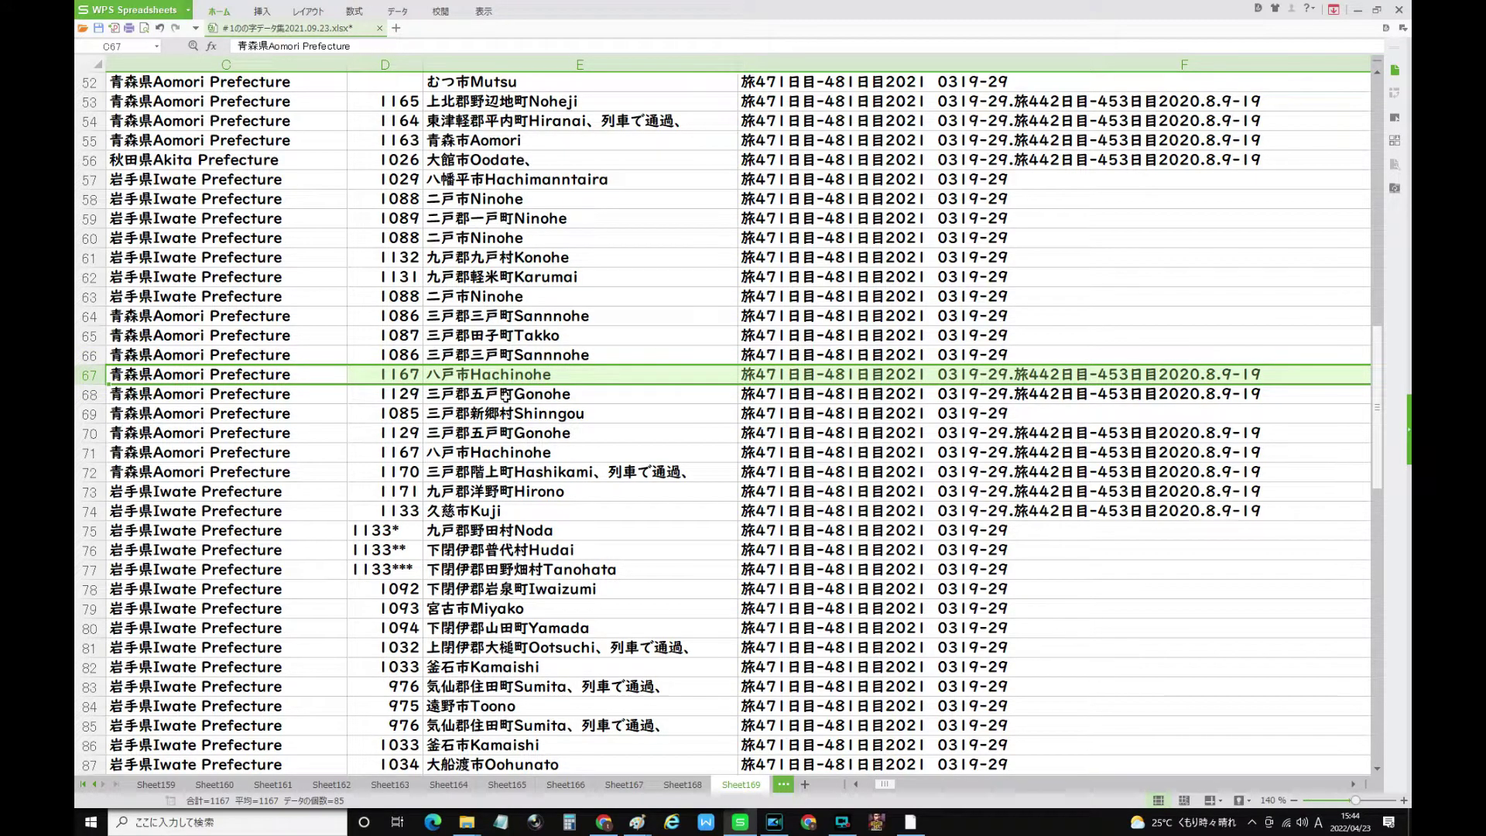
left_click(505, 395)
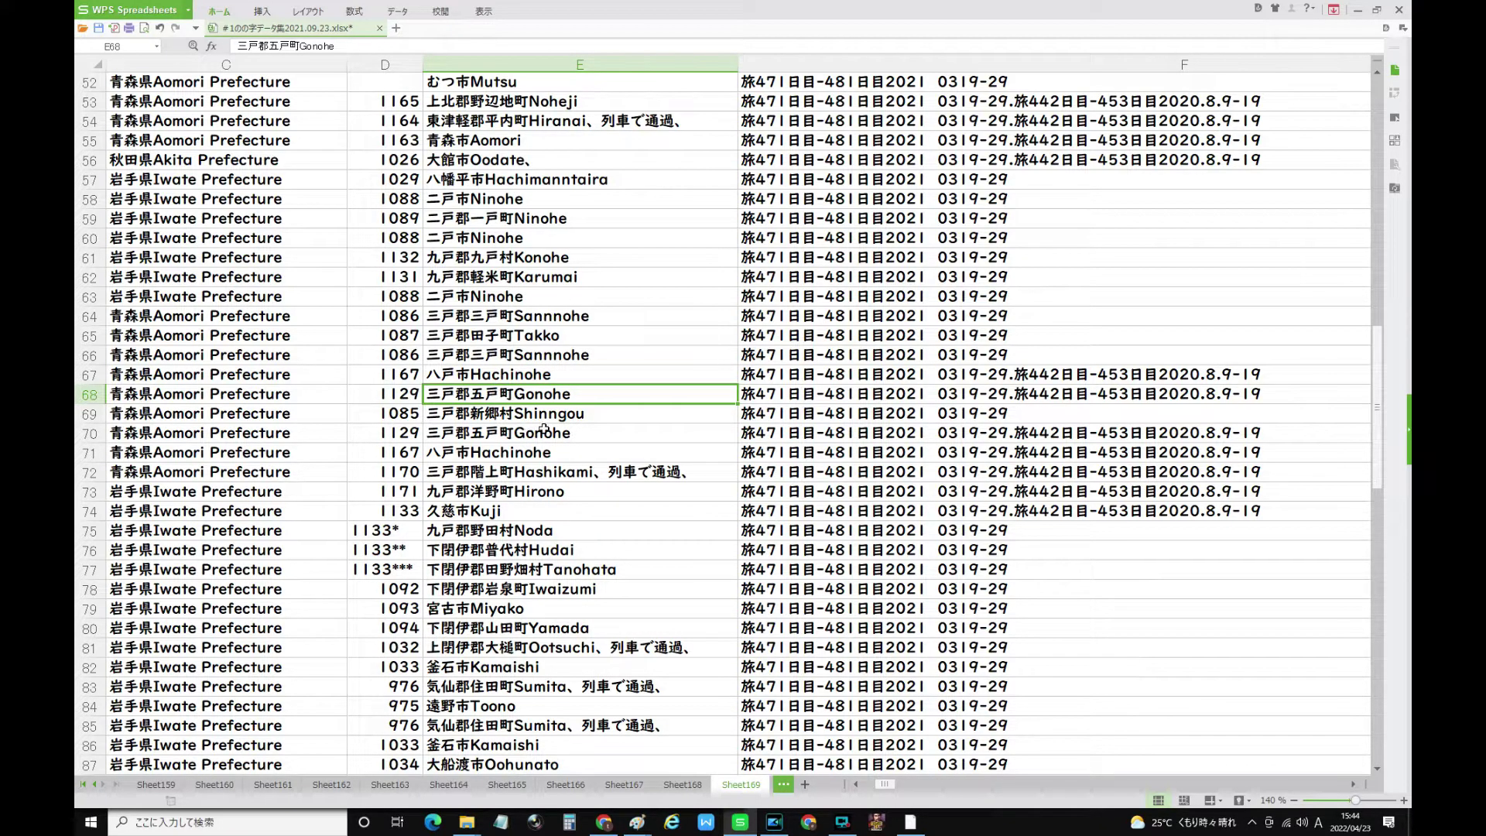
left_click(486, 412)
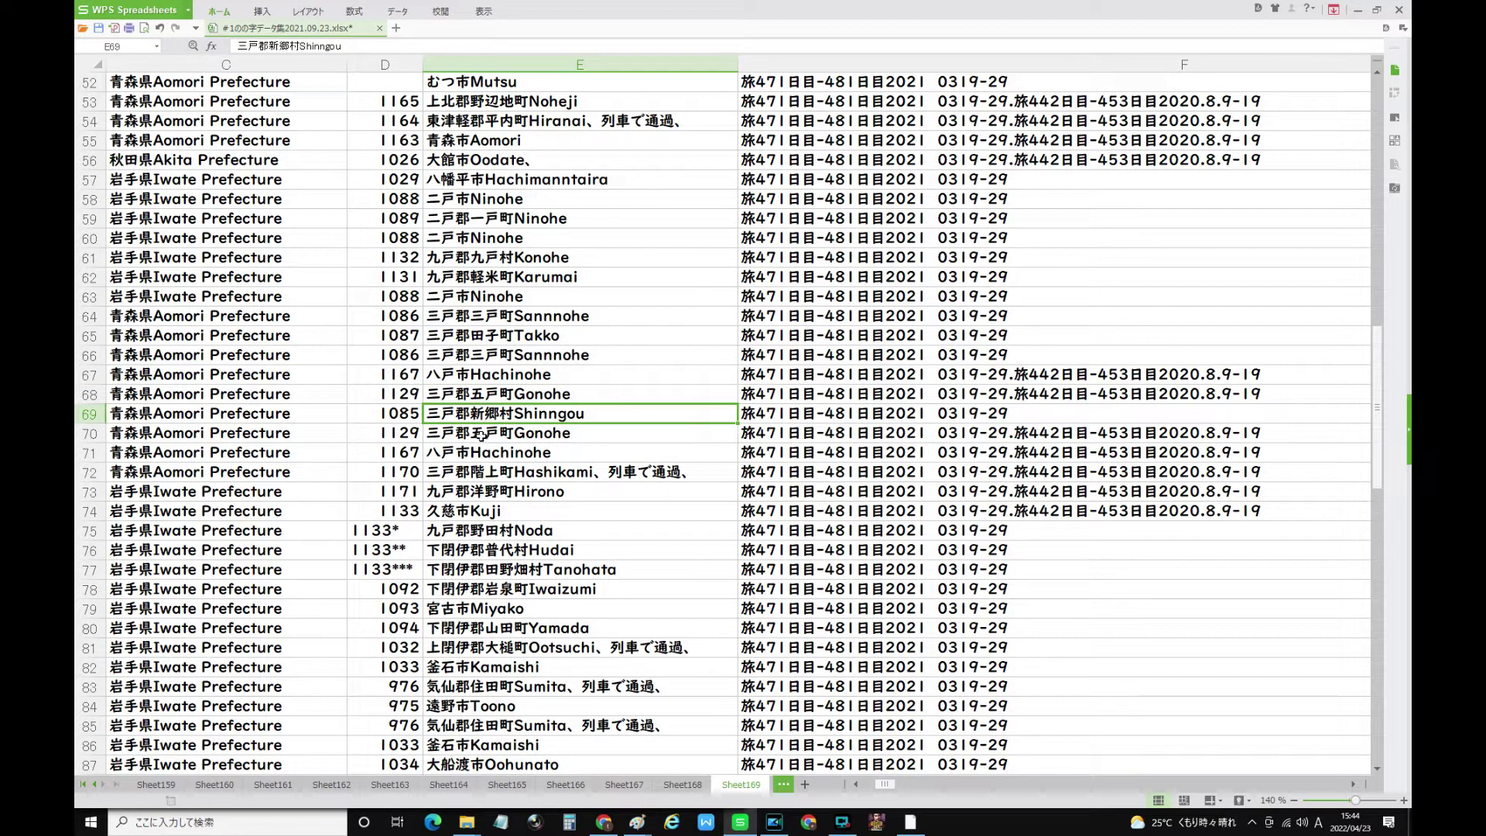
left_click(481, 434)
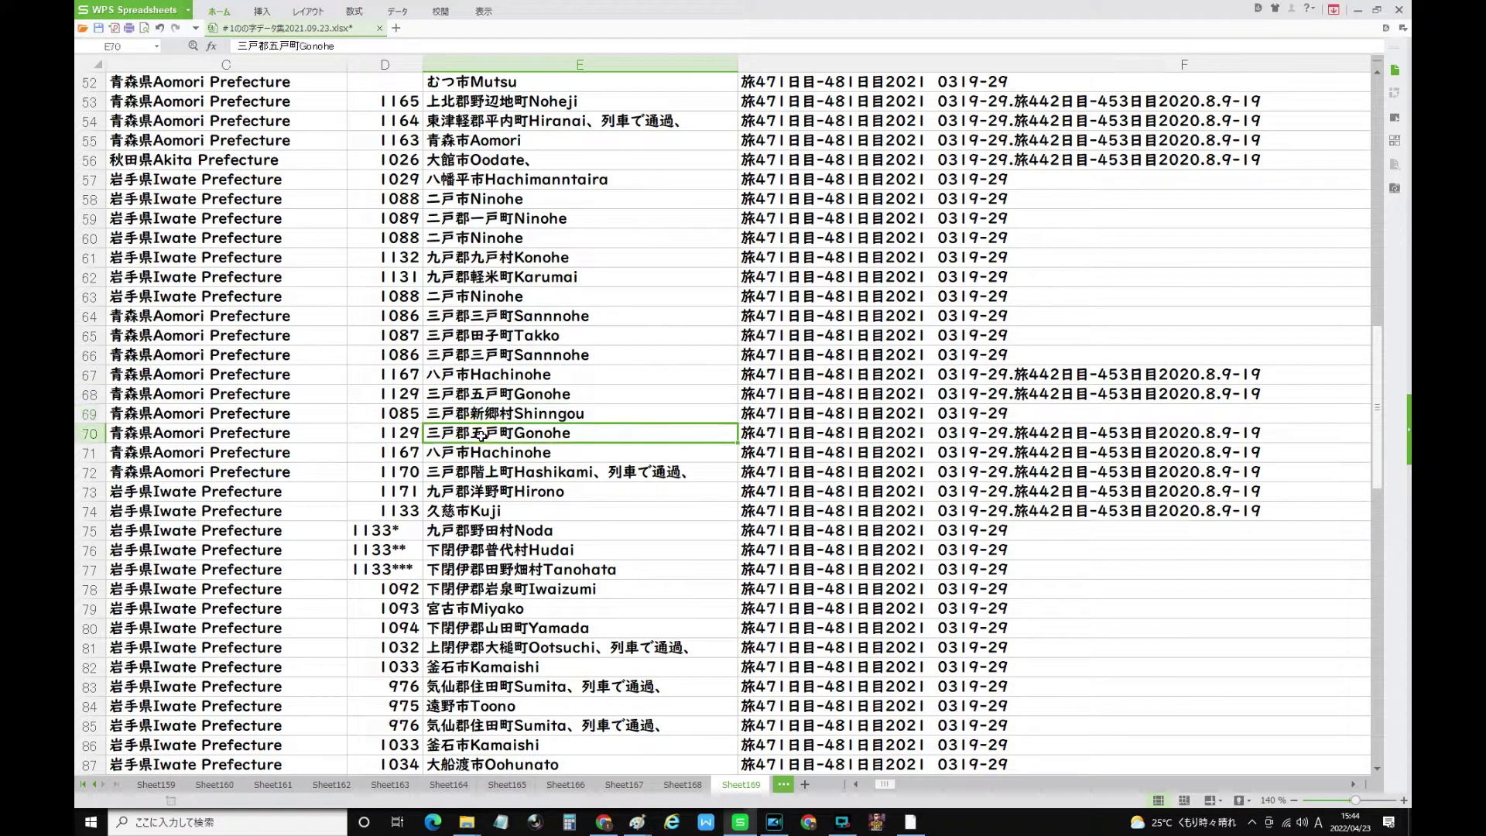
left_click(475, 456)
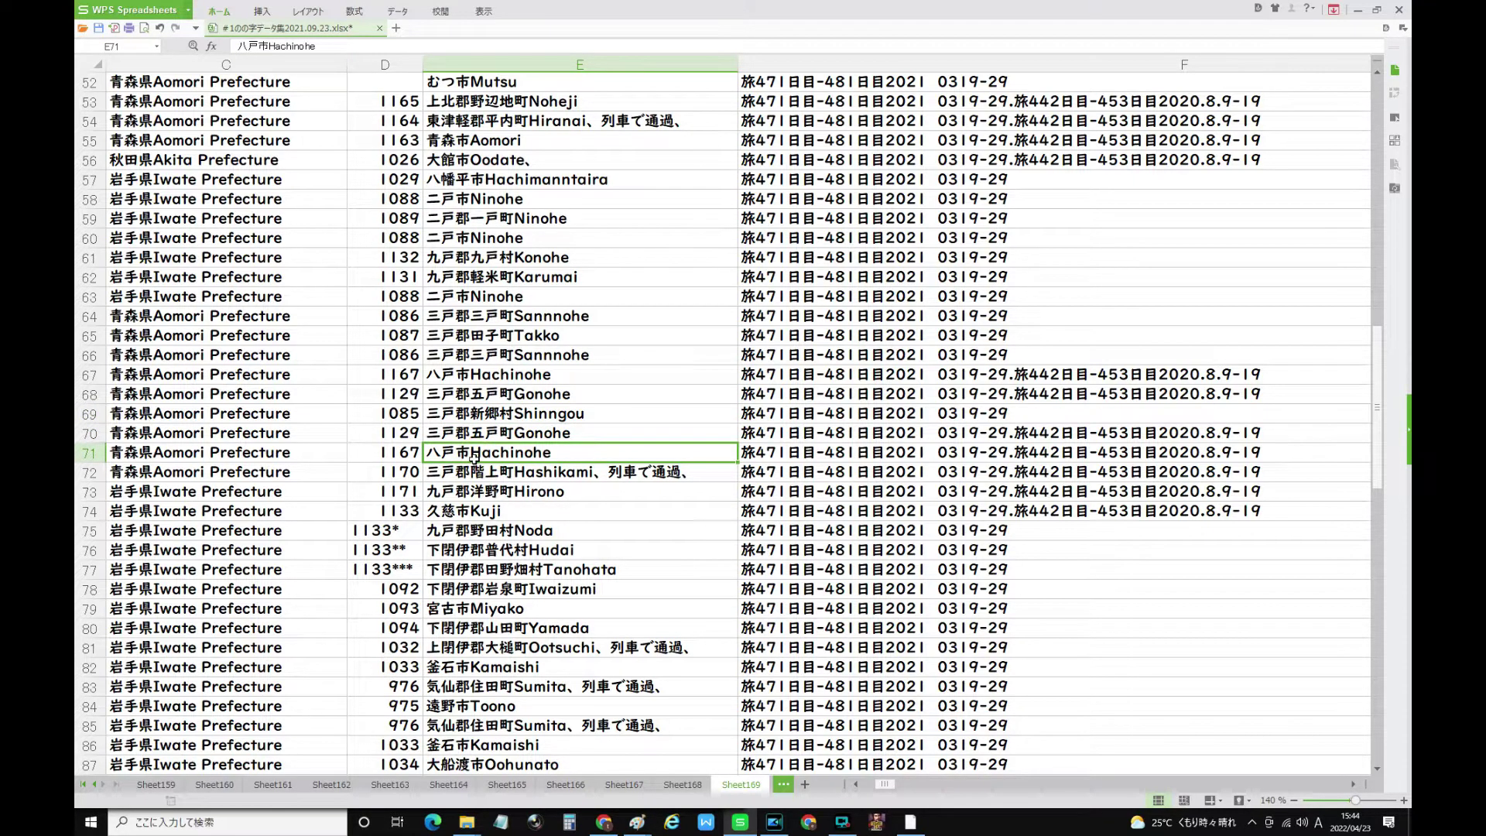
left_click(109, 452)
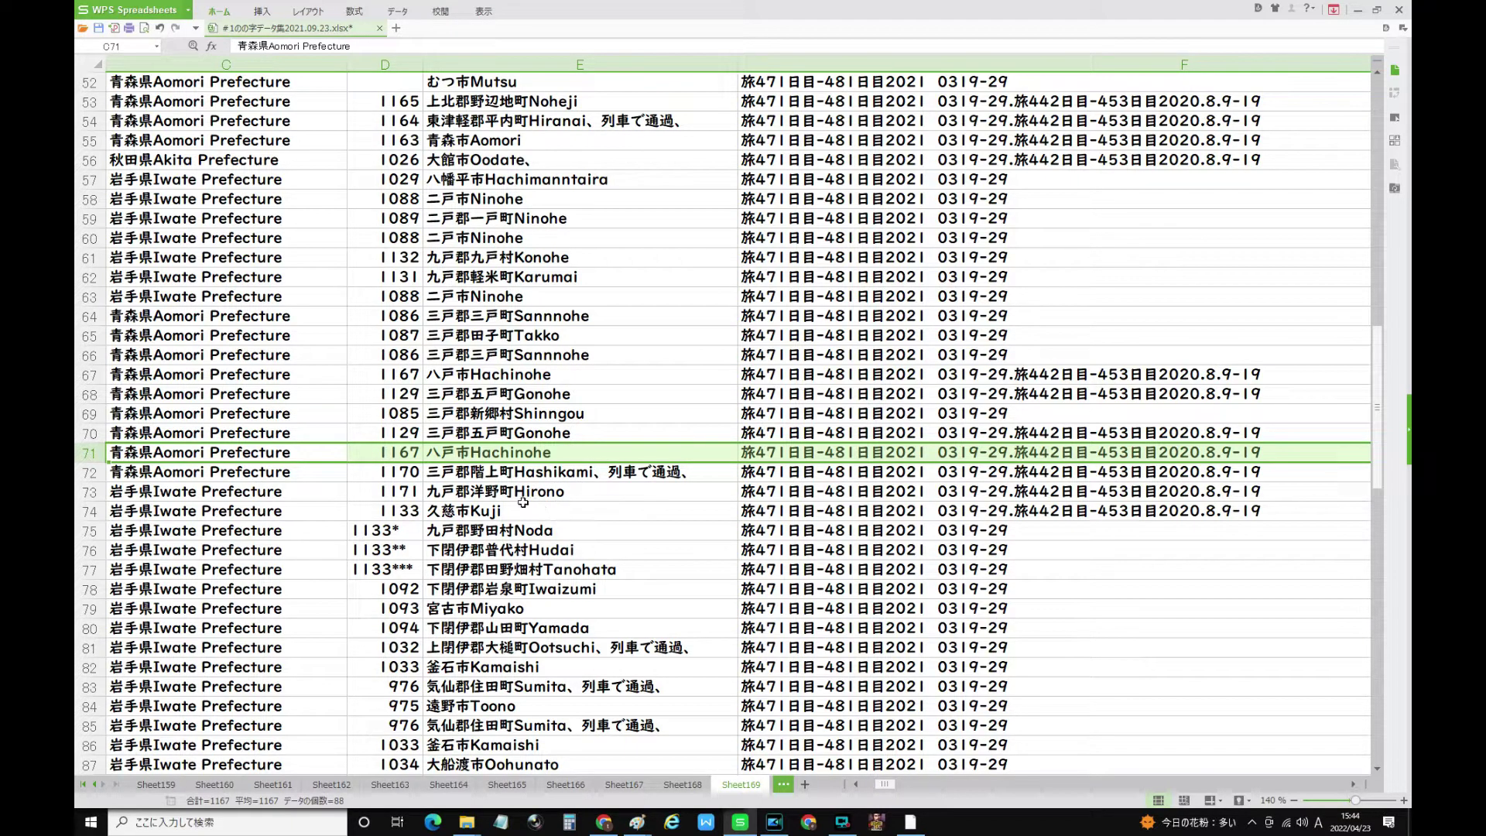
Check the Iwate coastal municipalities in rows 74 to 79, from 久慈市 through 野田村 and 岩泉町 to 宮古市
left_click(449, 514)
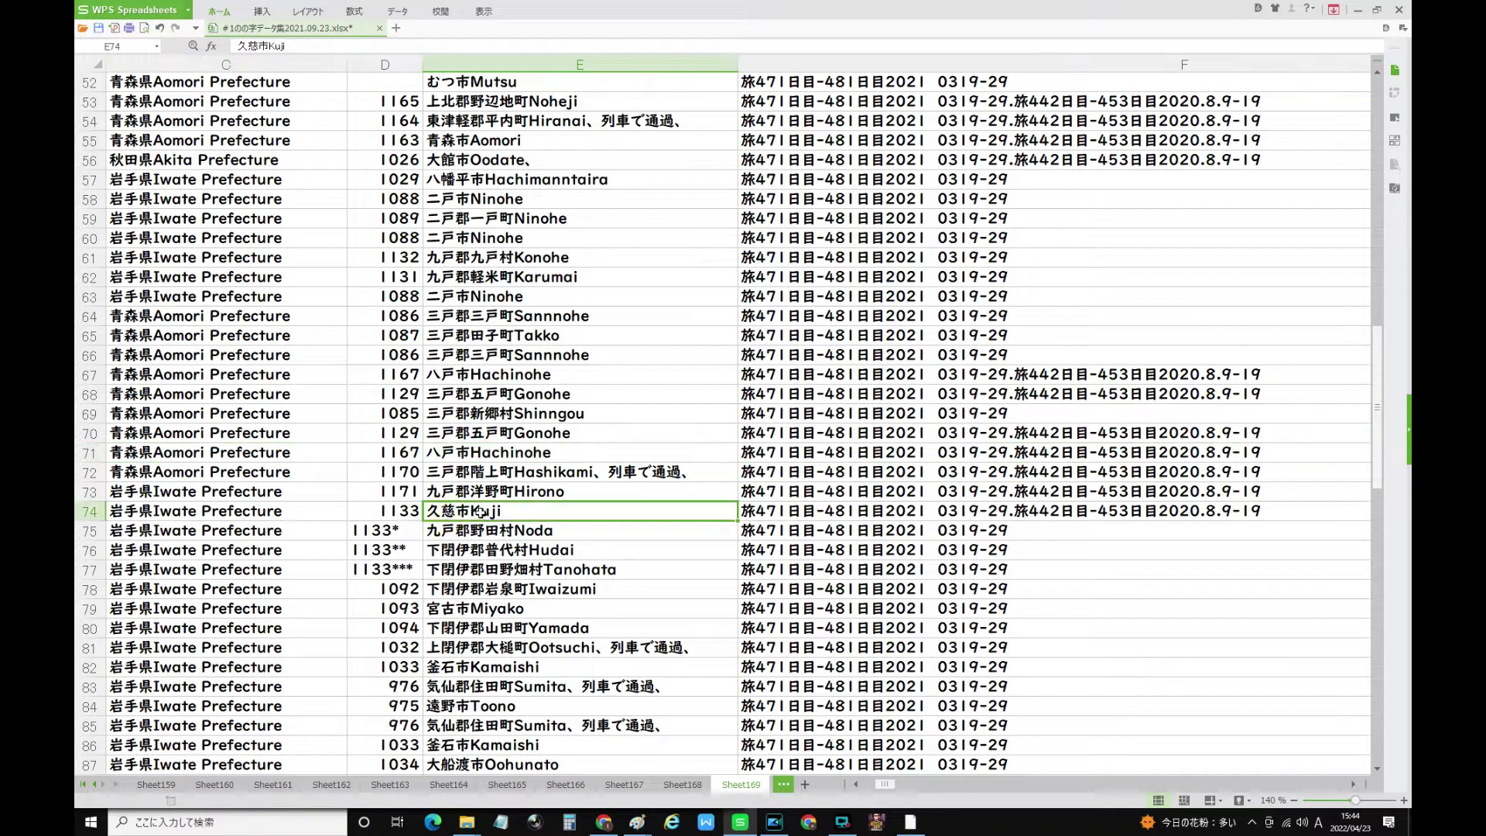
left_click(101, 512)
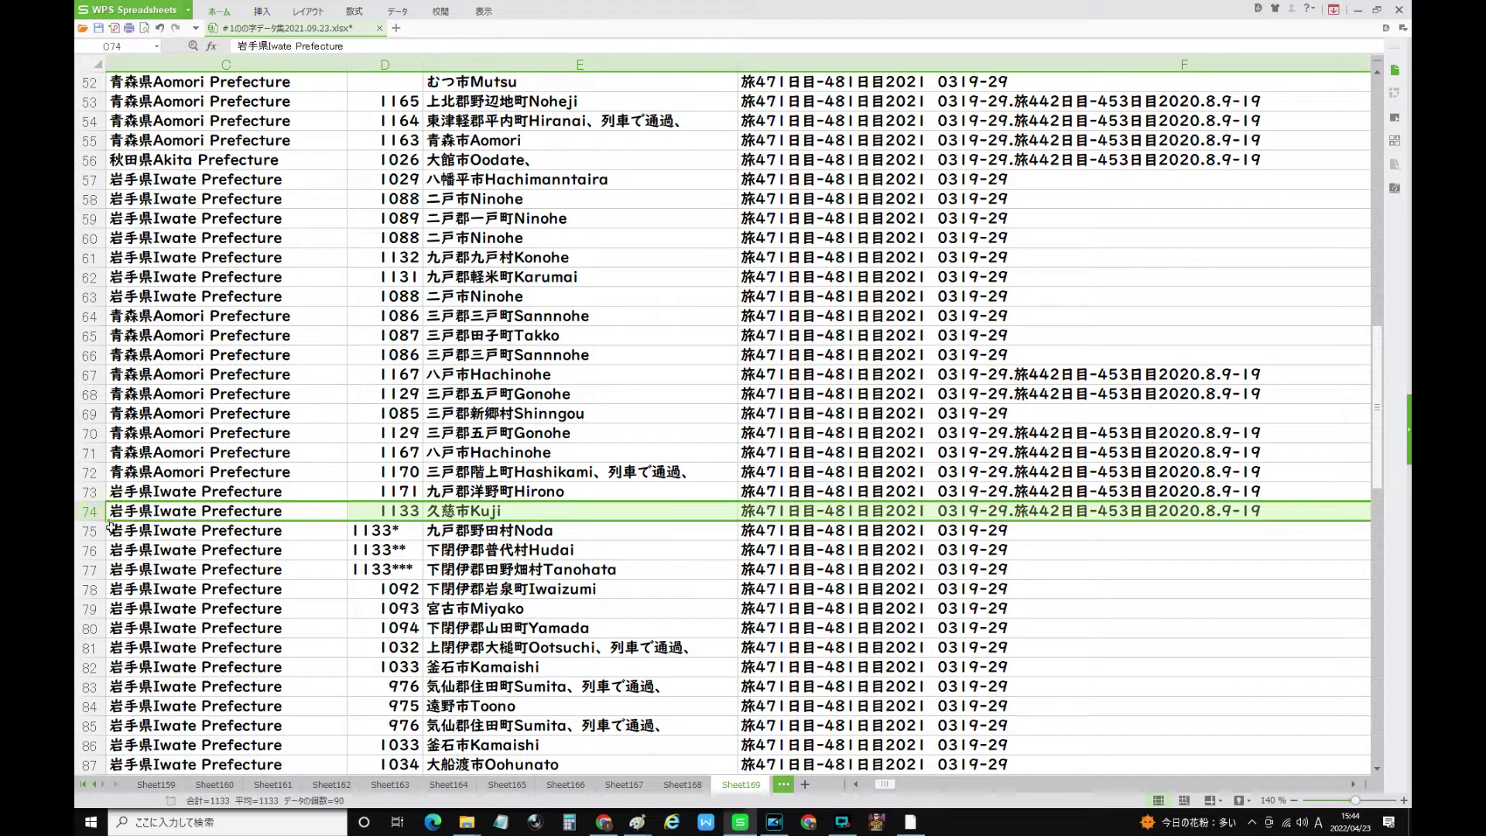
left_click(99, 532)
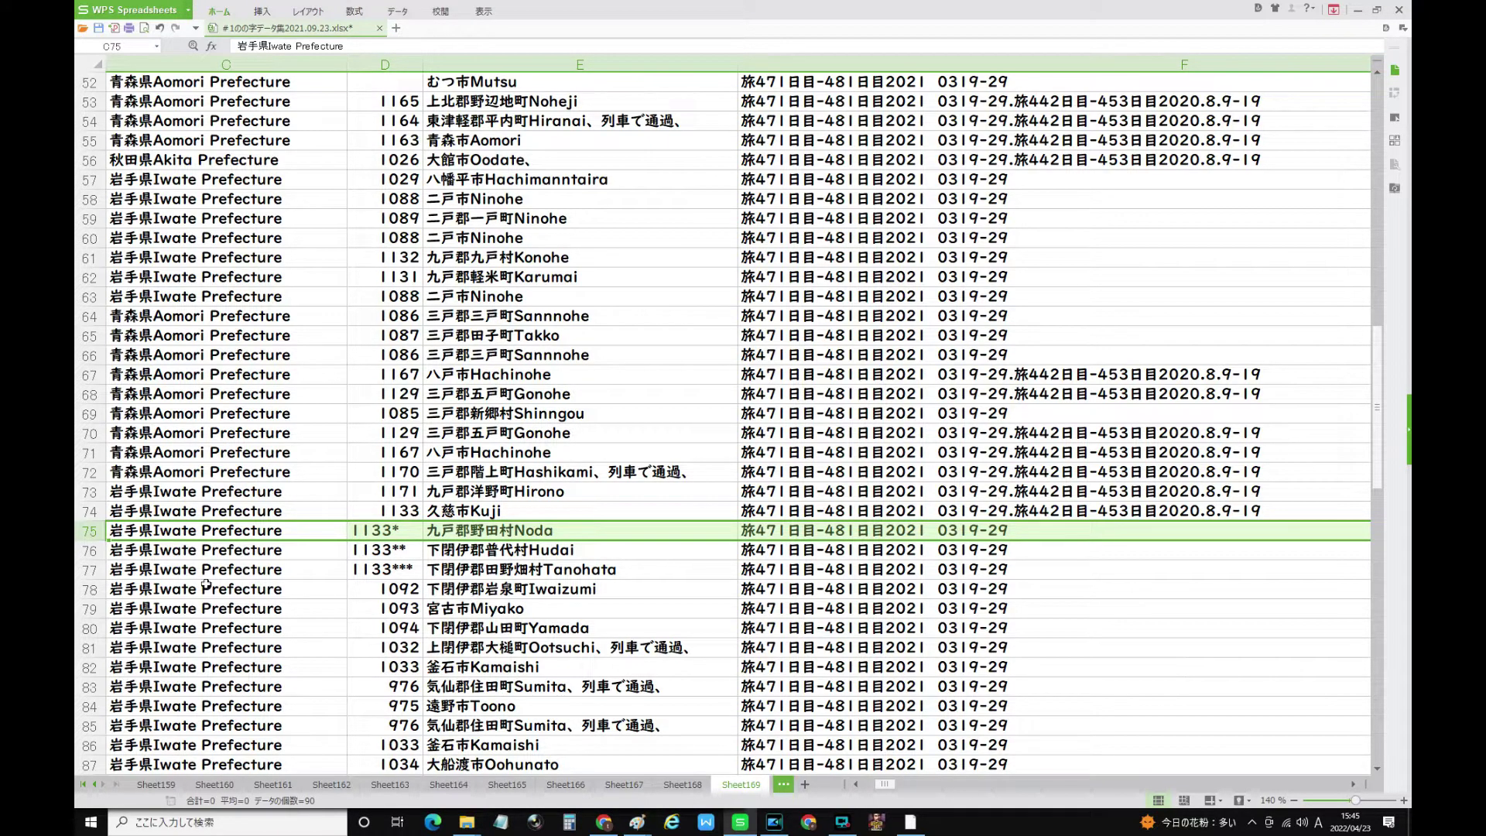
left_click(120, 588)
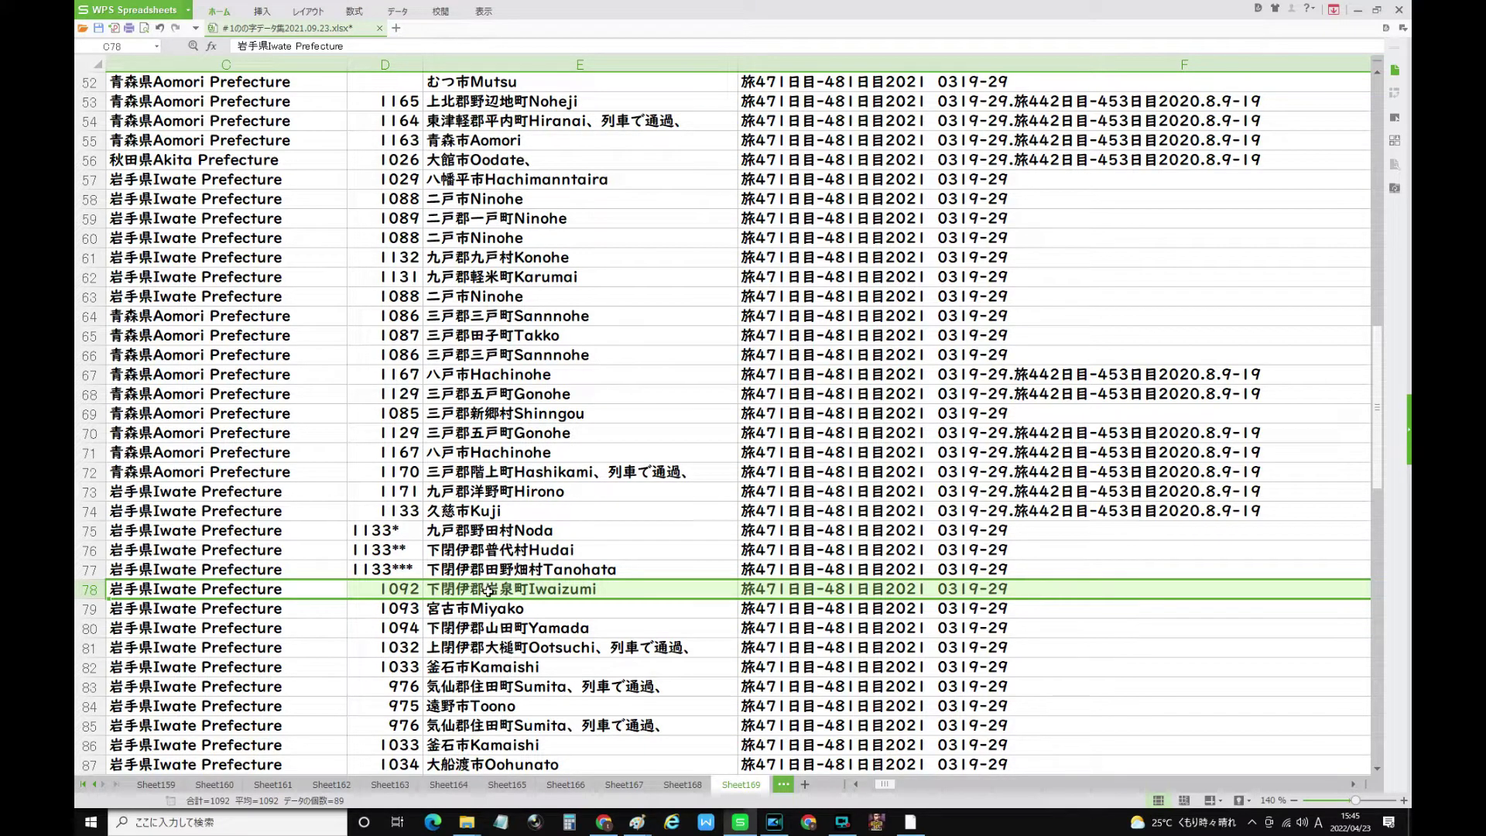
left_click(561, 591)
left_click(557, 573)
left_click(549, 593)
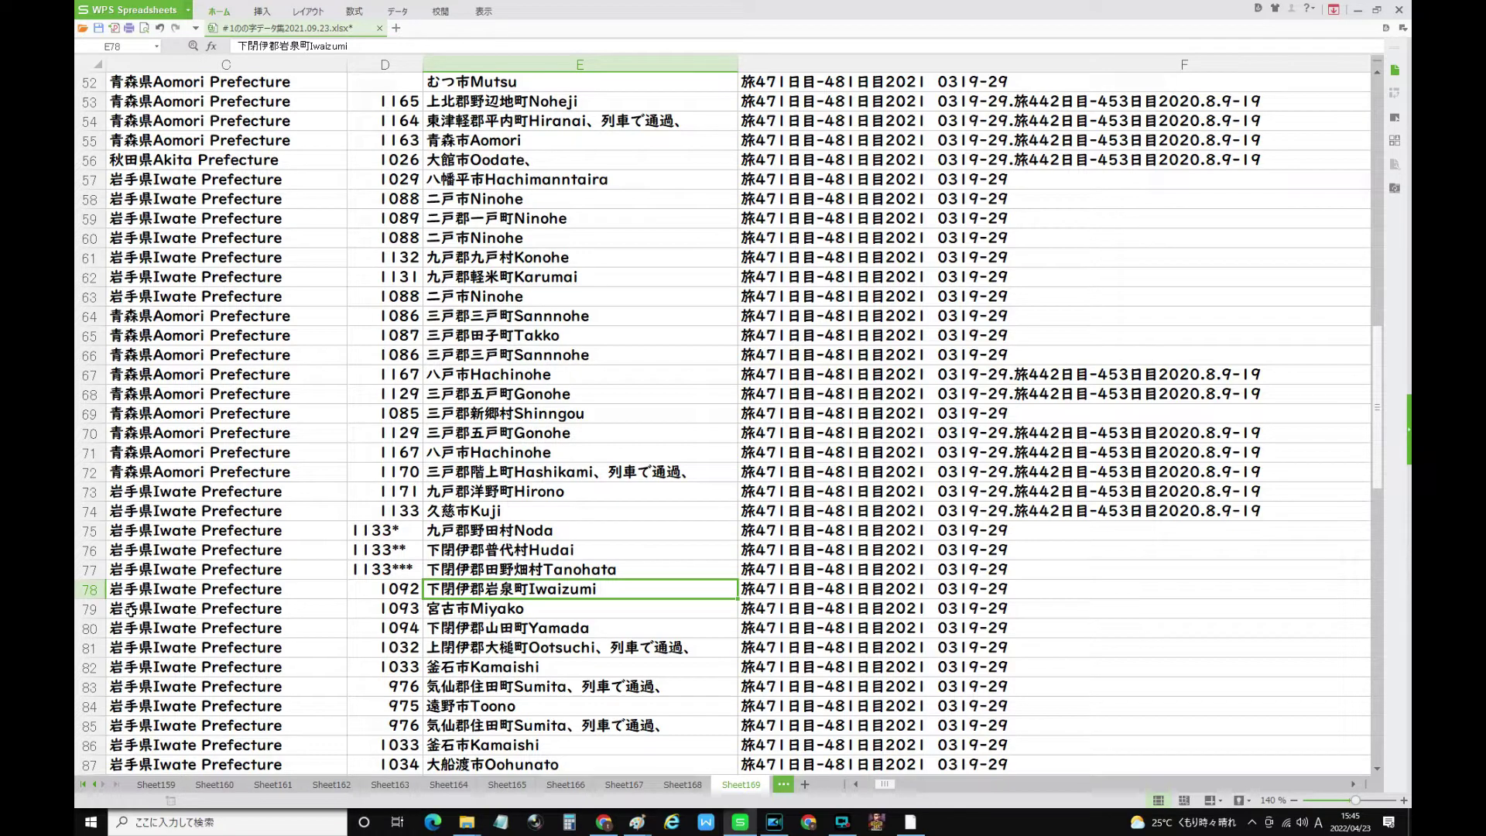
left_click(85, 609)
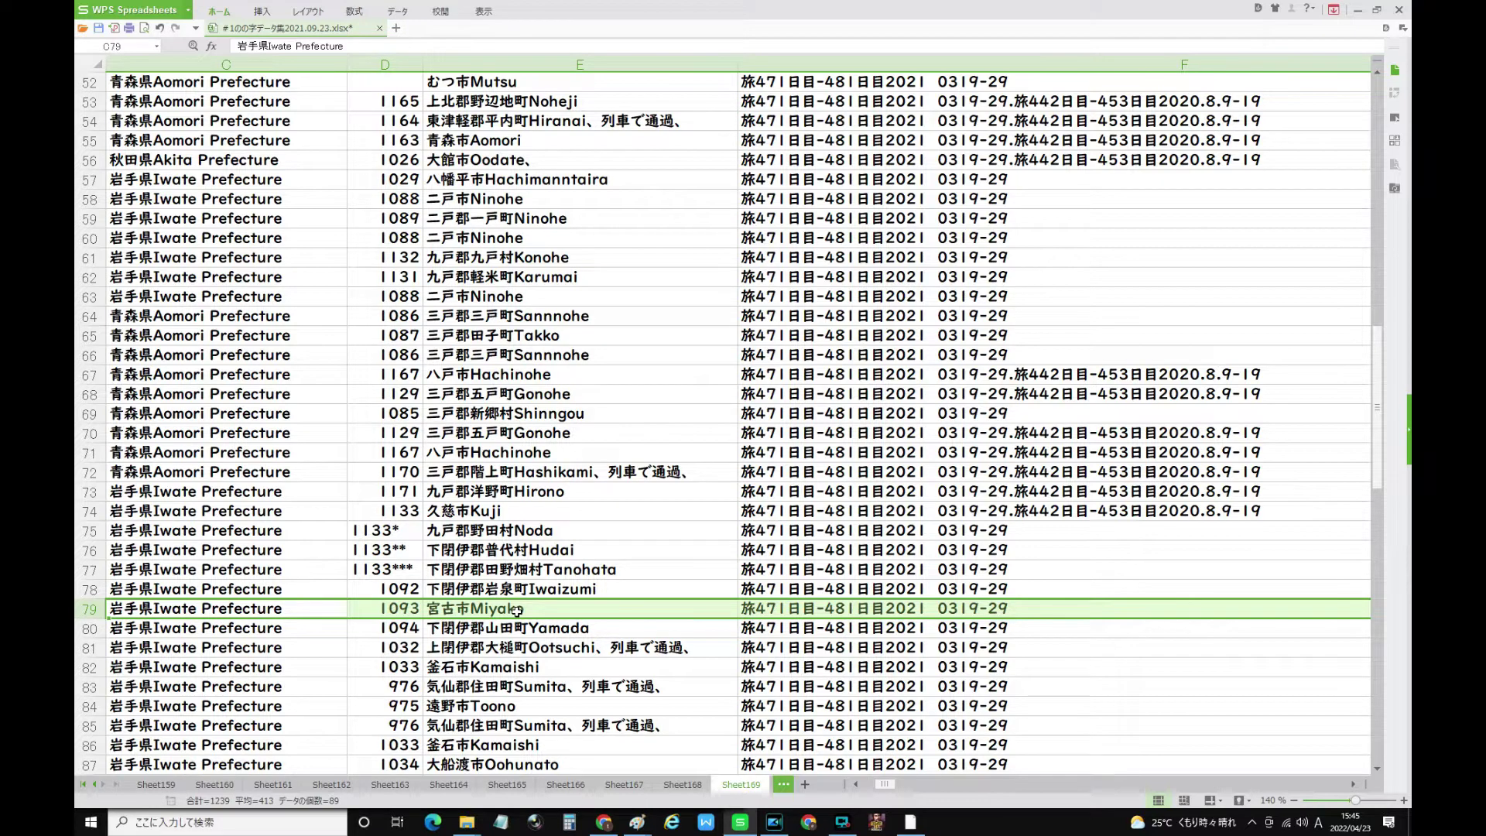
Check the Iwate municipalities in rows 80 to 86, from 山田町 through 大槌町, 住田町 and 遠野市 to the second 釜石市 entry
left_click(489, 629)
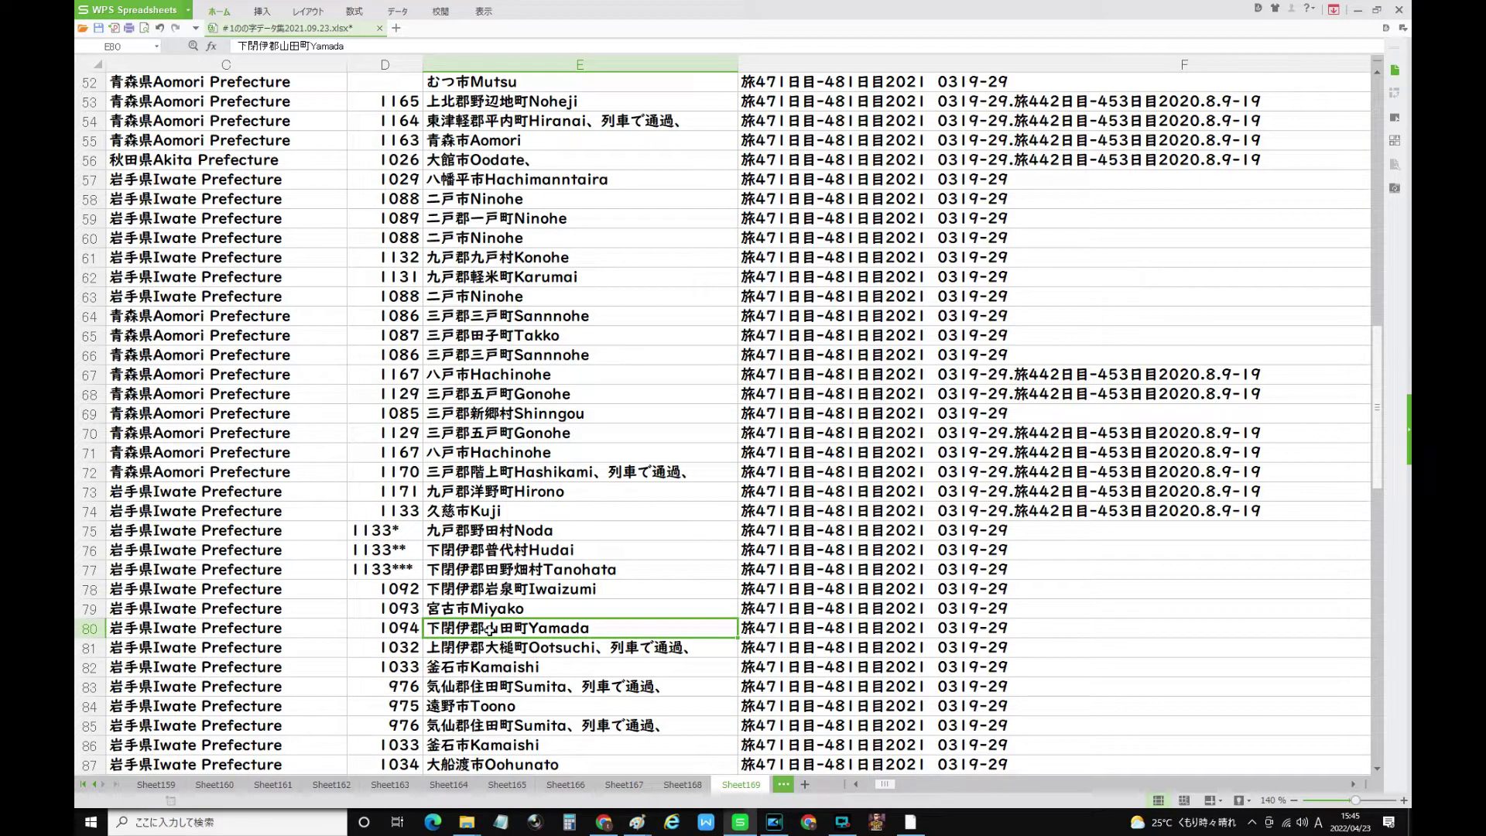
left_click(98, 624)
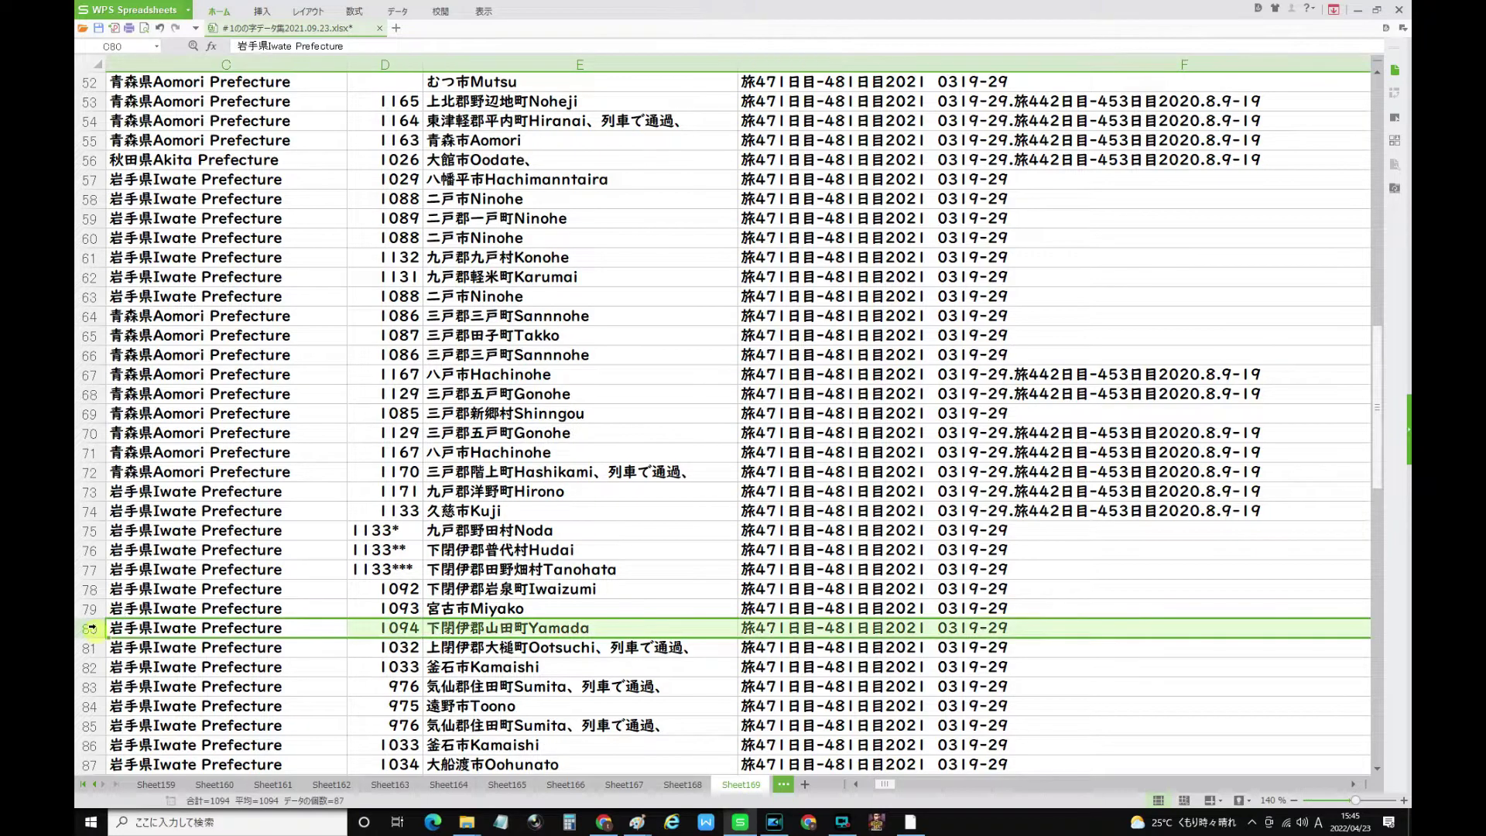
left_click(517, 653)
left_click(94, 647)
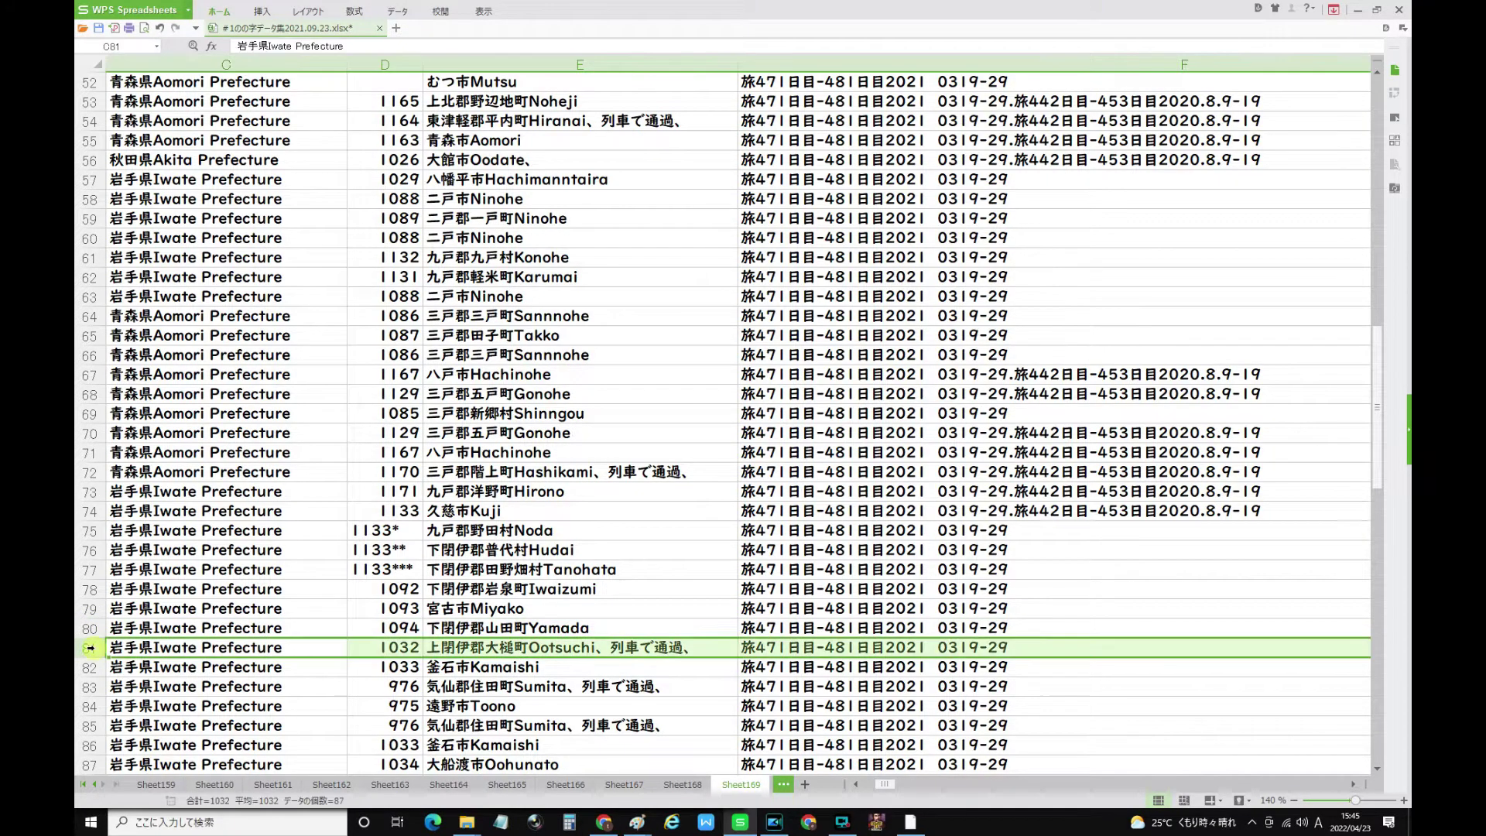
left_click(461, 670)
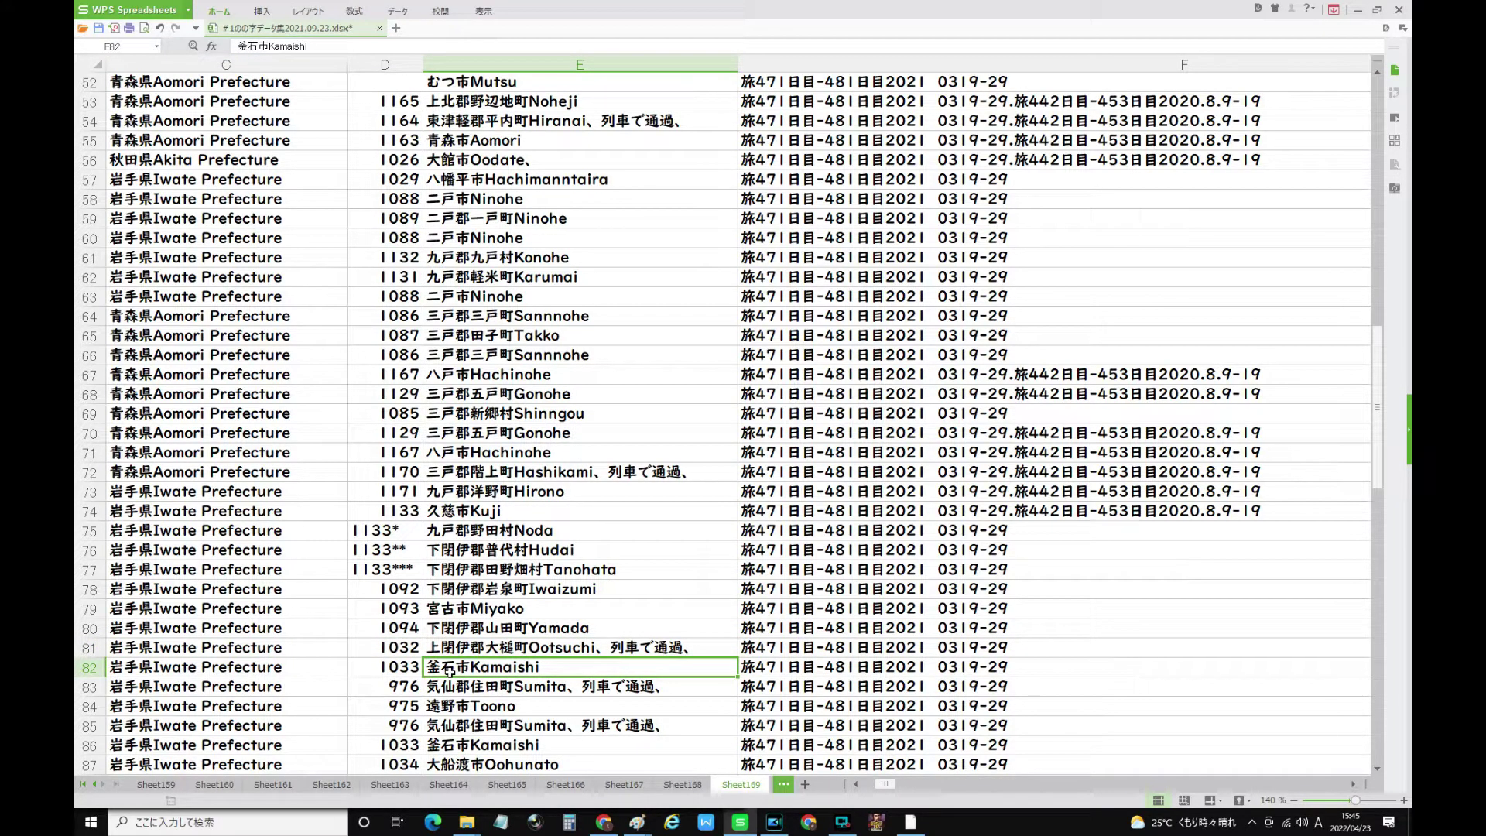
left_click(87, 670)
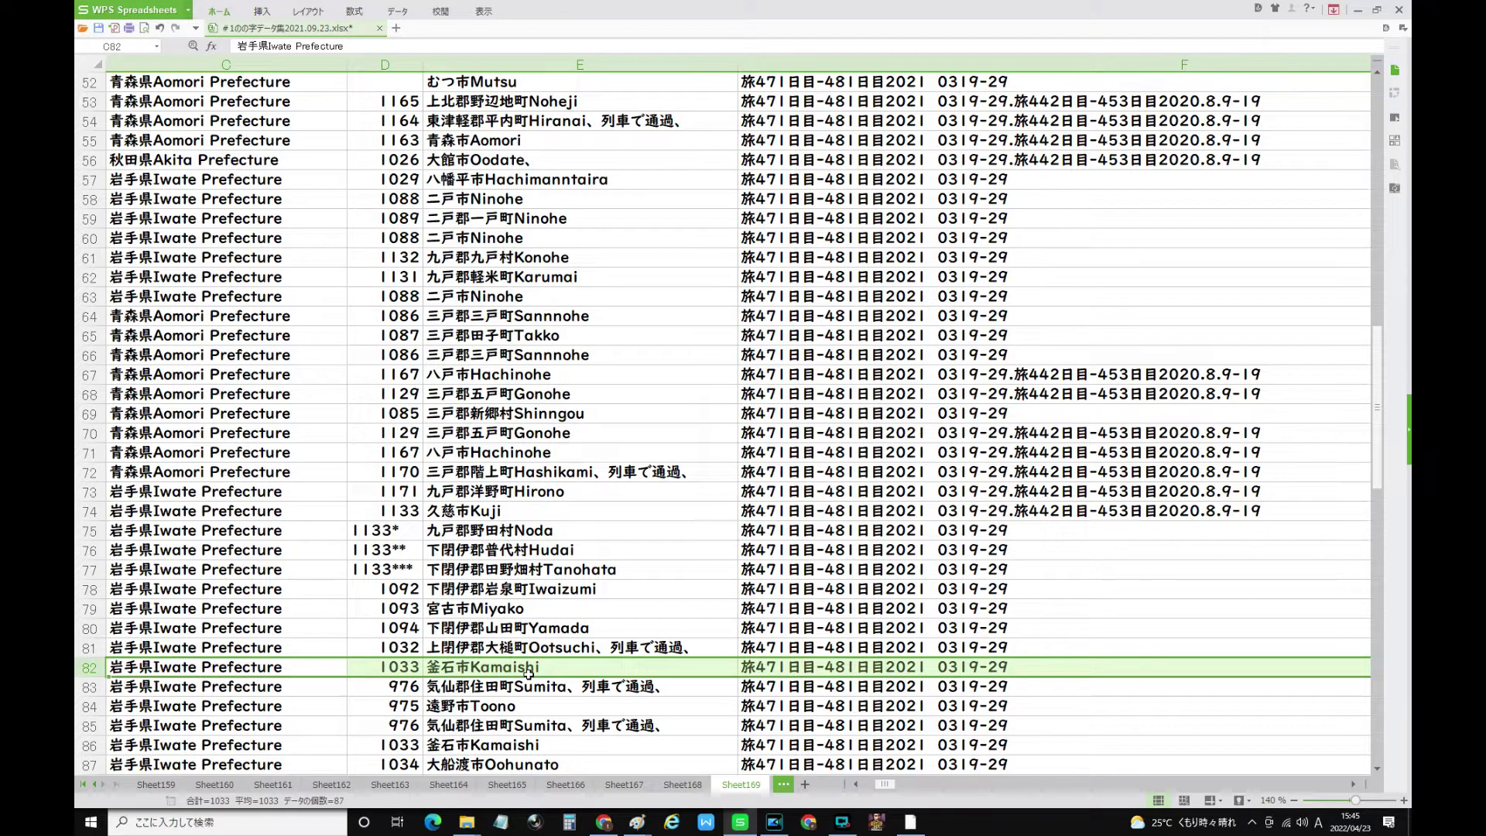
left_click(594, 691)
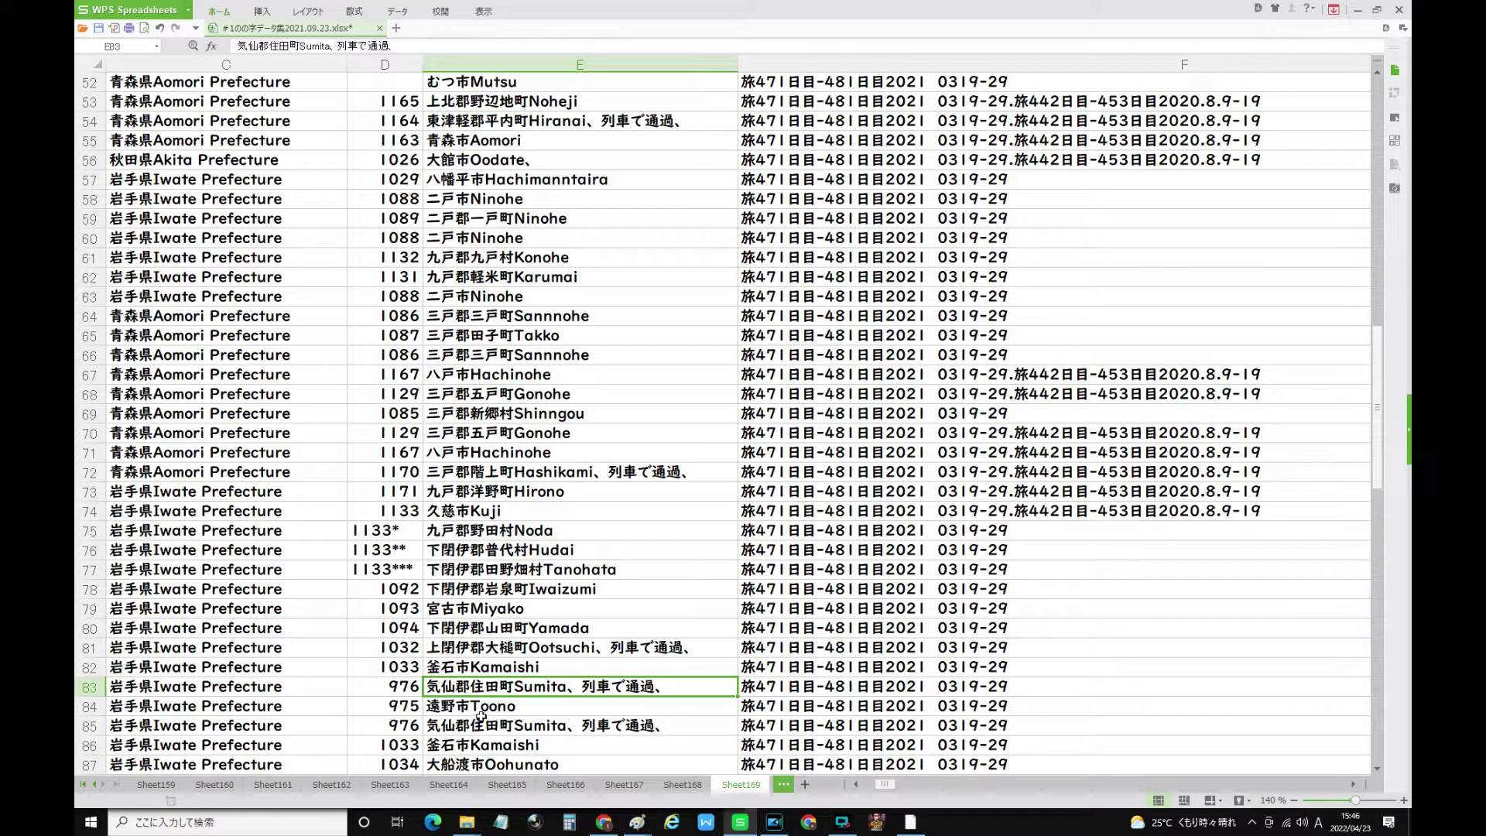
left_click(100, 707)
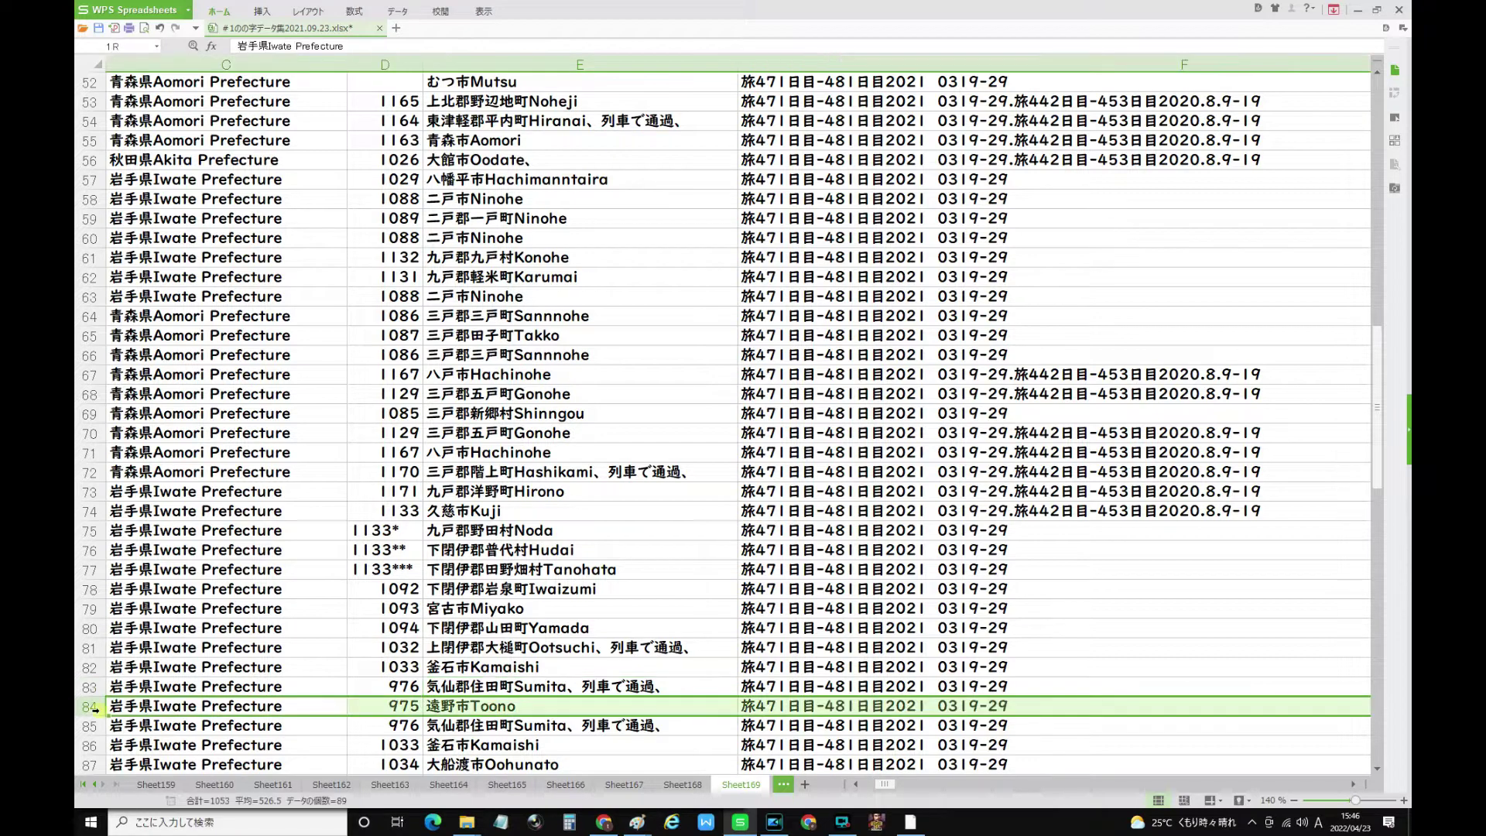
left_click(458, 726)
left_click(464, 751)
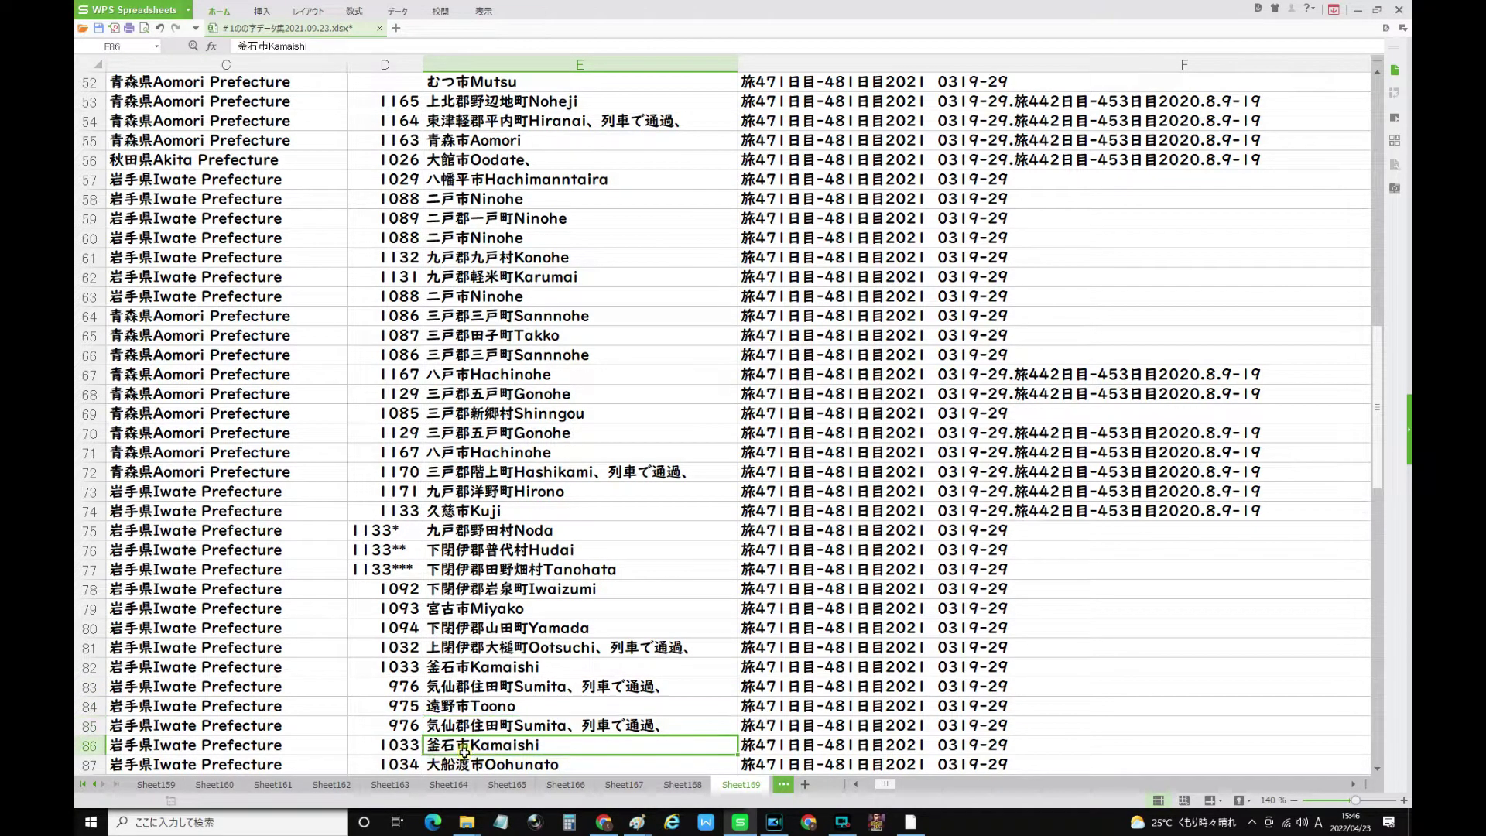
Check the Iwate municipalities in rows 87 and 88, 大船渡市 and 陸前高田市
scroll(308, 650, "down", 1)
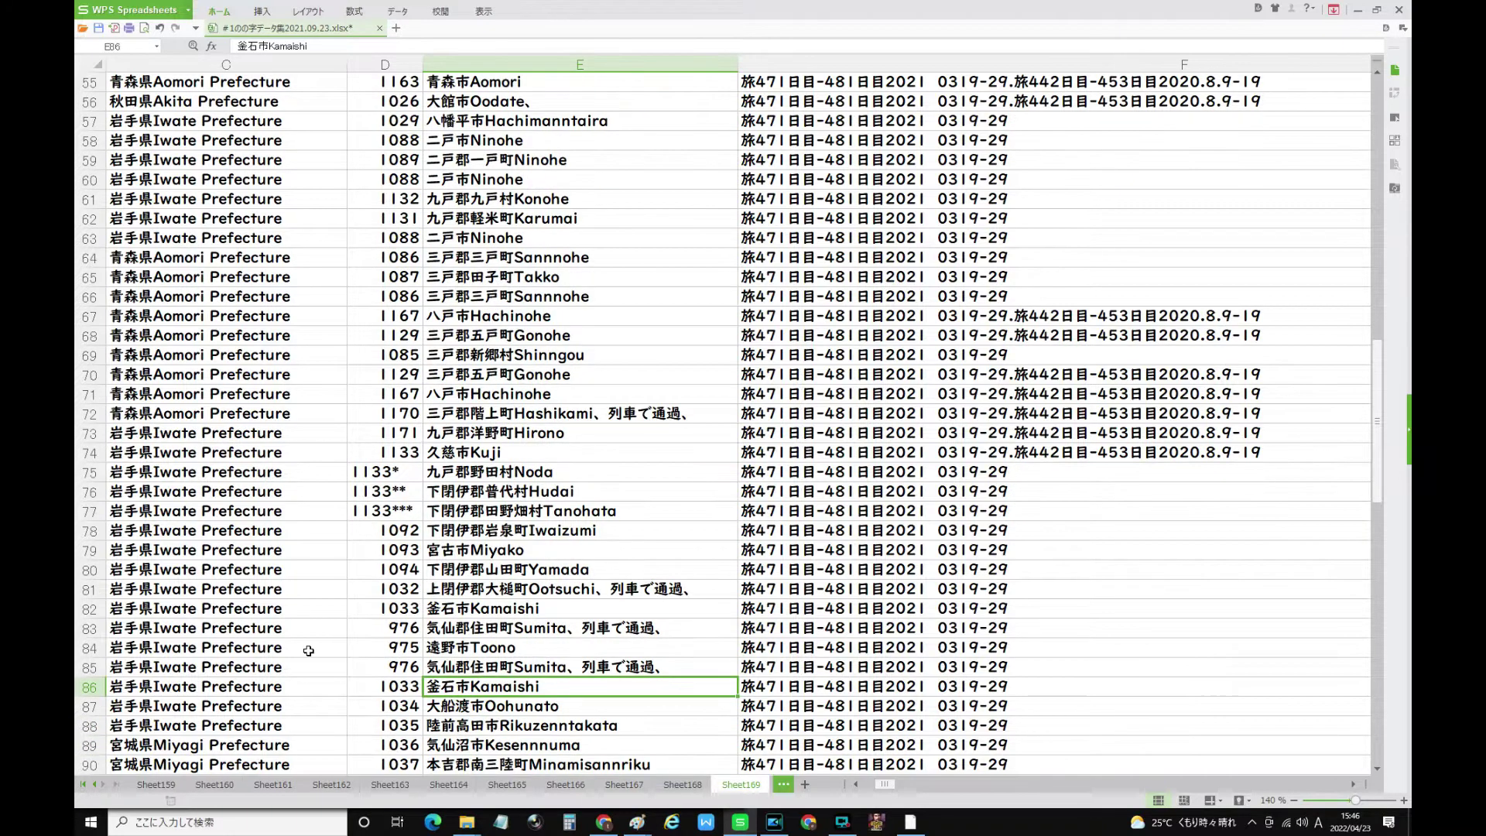
scroll(308, 650, "down", 3)
left_click(456, 533)
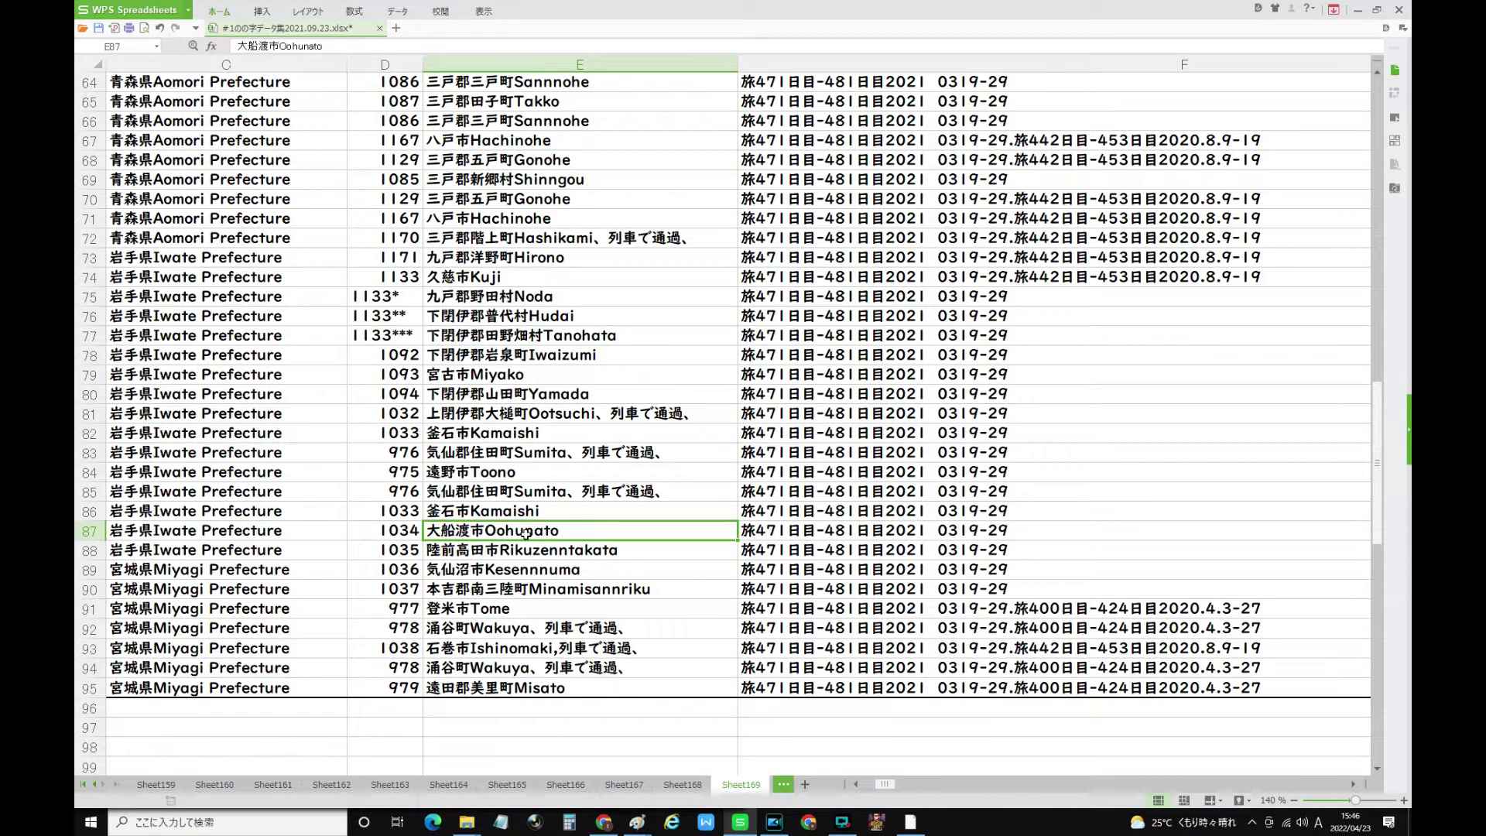
left_click(100, 533)
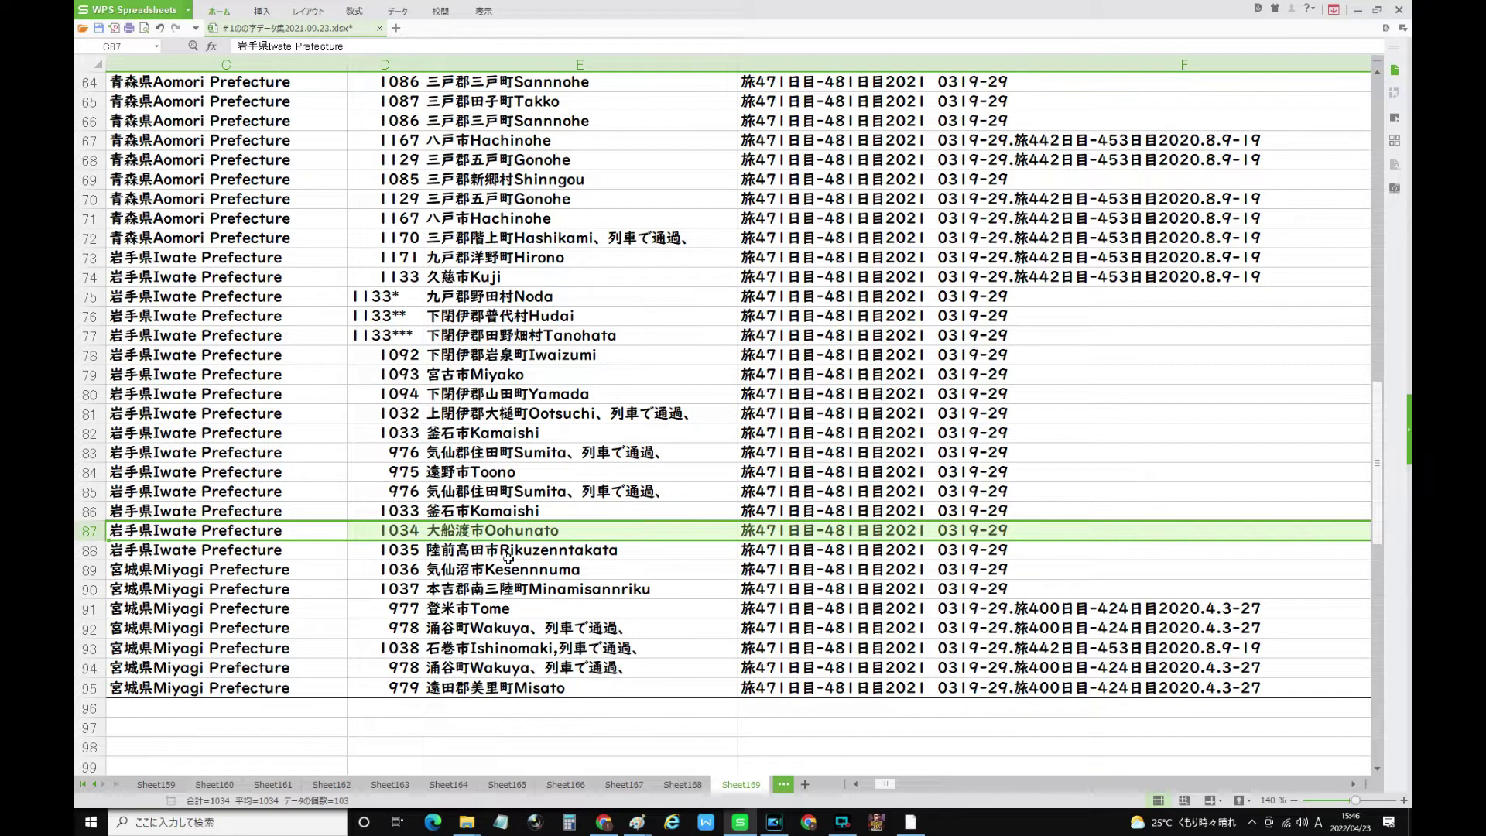
left_click(87, 551)
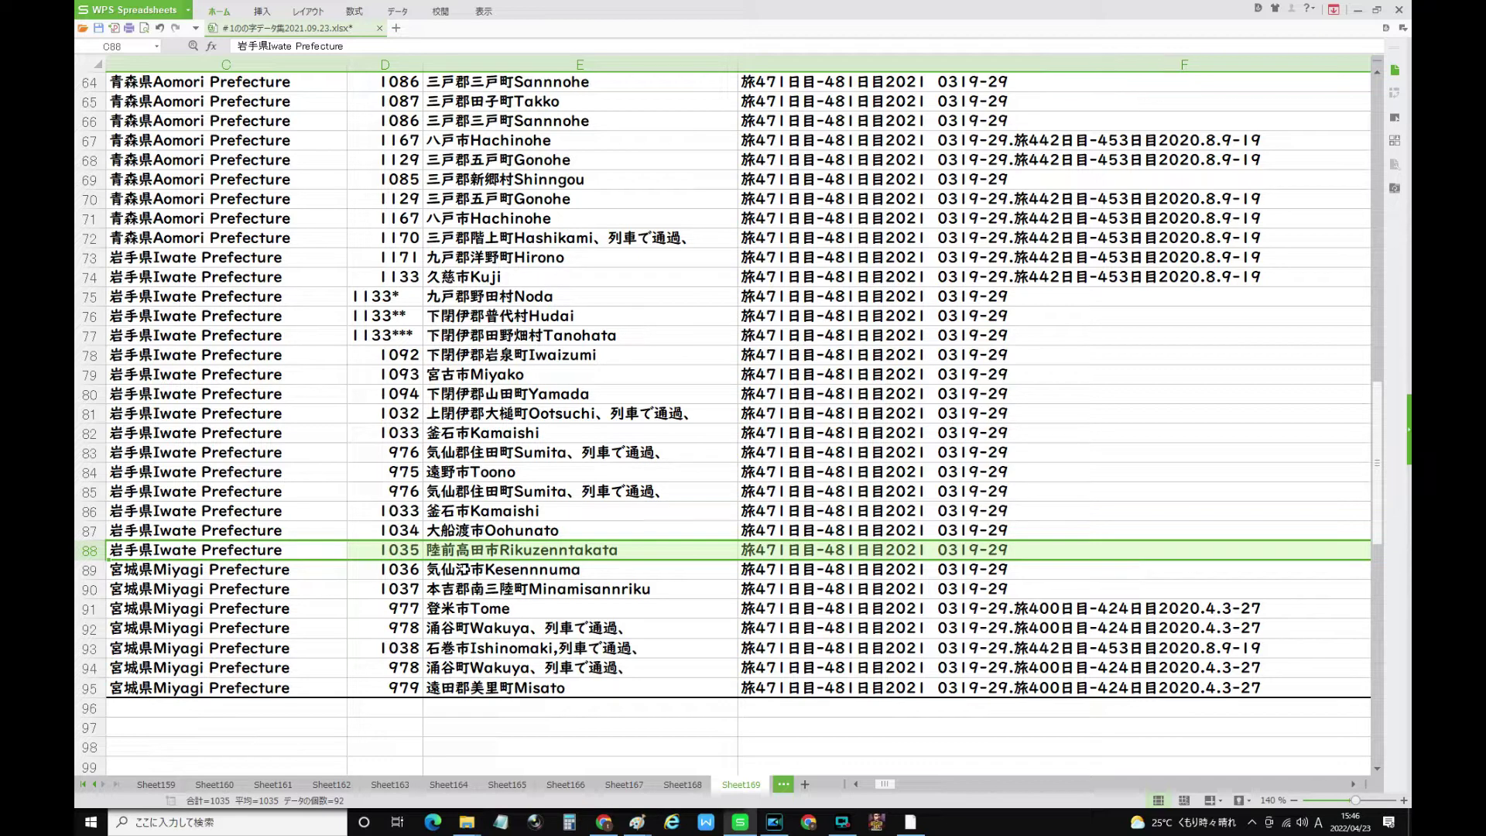
Check the Miyagi coastal municipalities in rows 89 and 90, 気仙沼市 and 本吉郡南三陸町
left_click(464, 570)
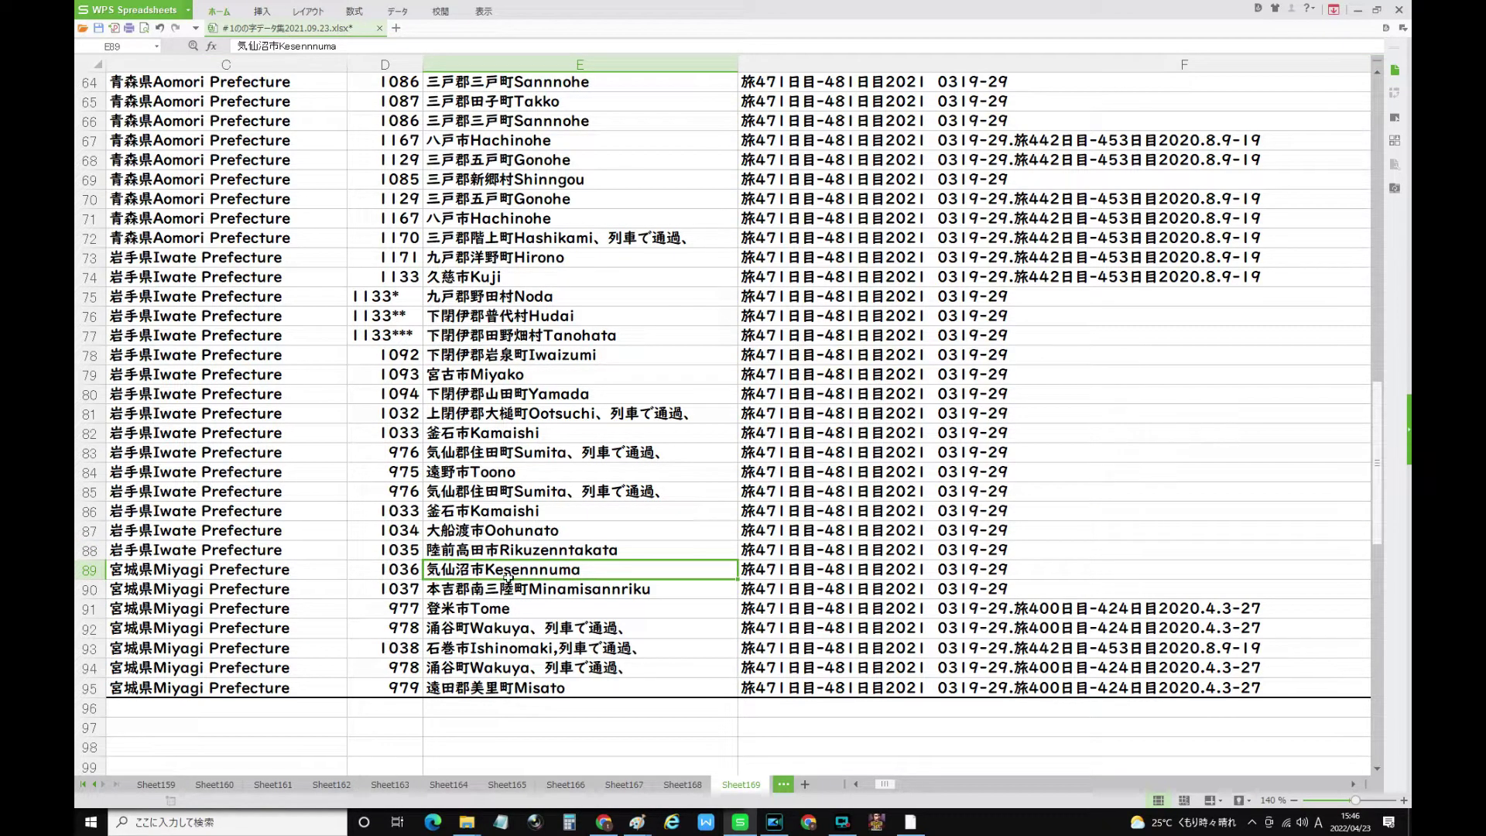
left_click(90, 571)
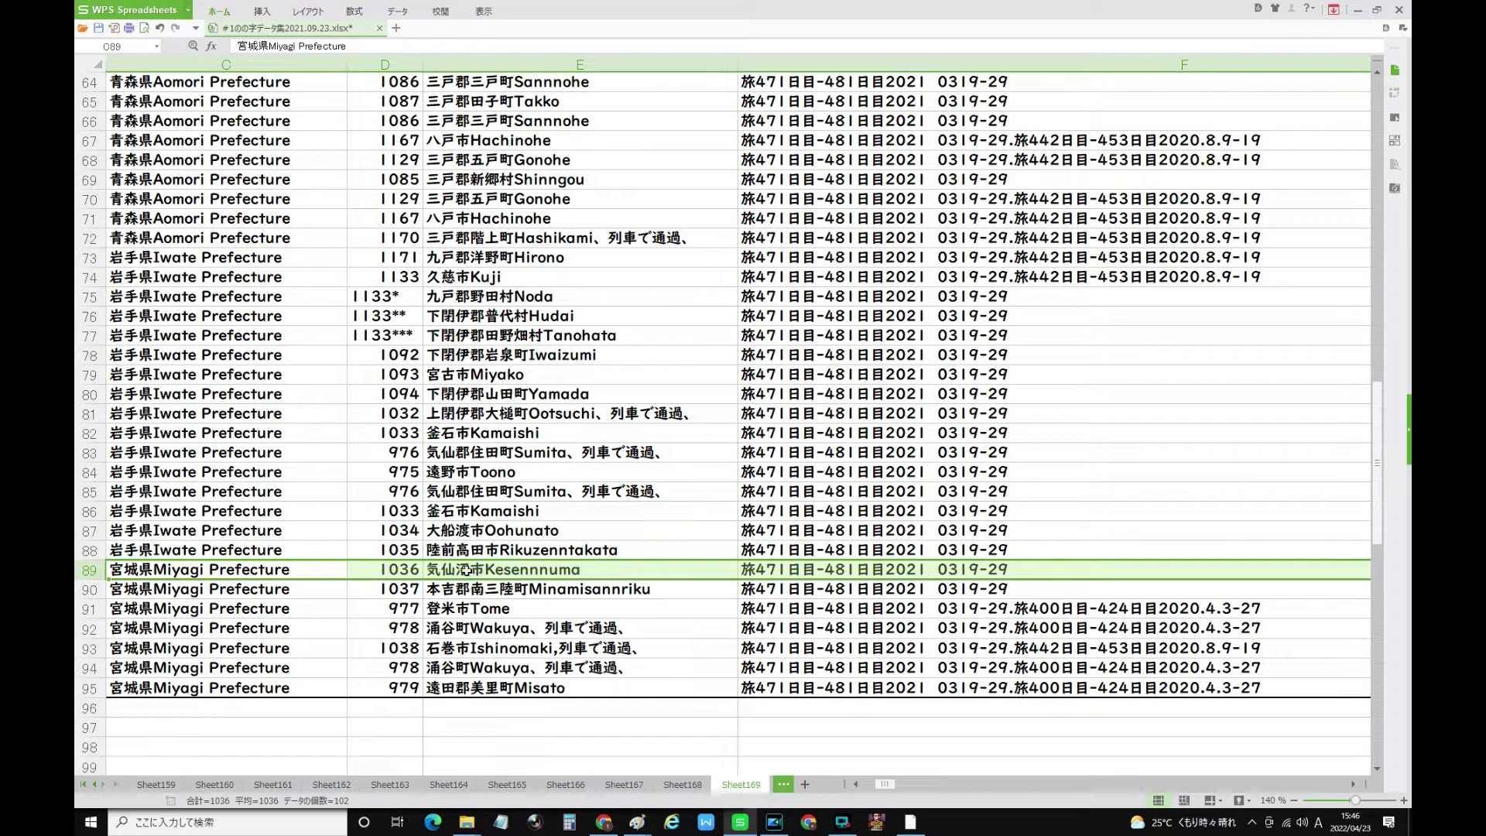
left_click(92, 590)
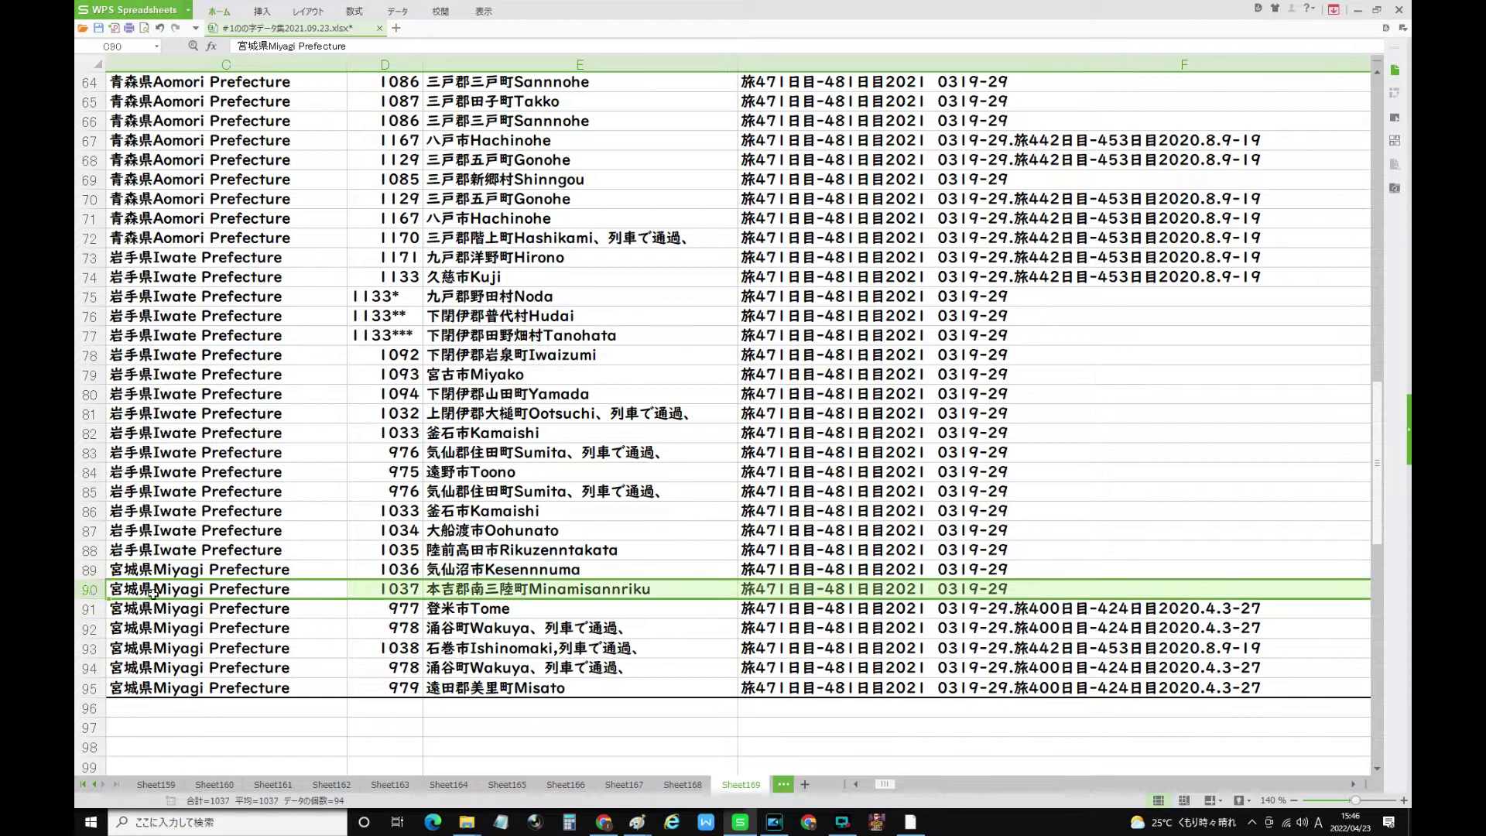
left_click(480, 590)
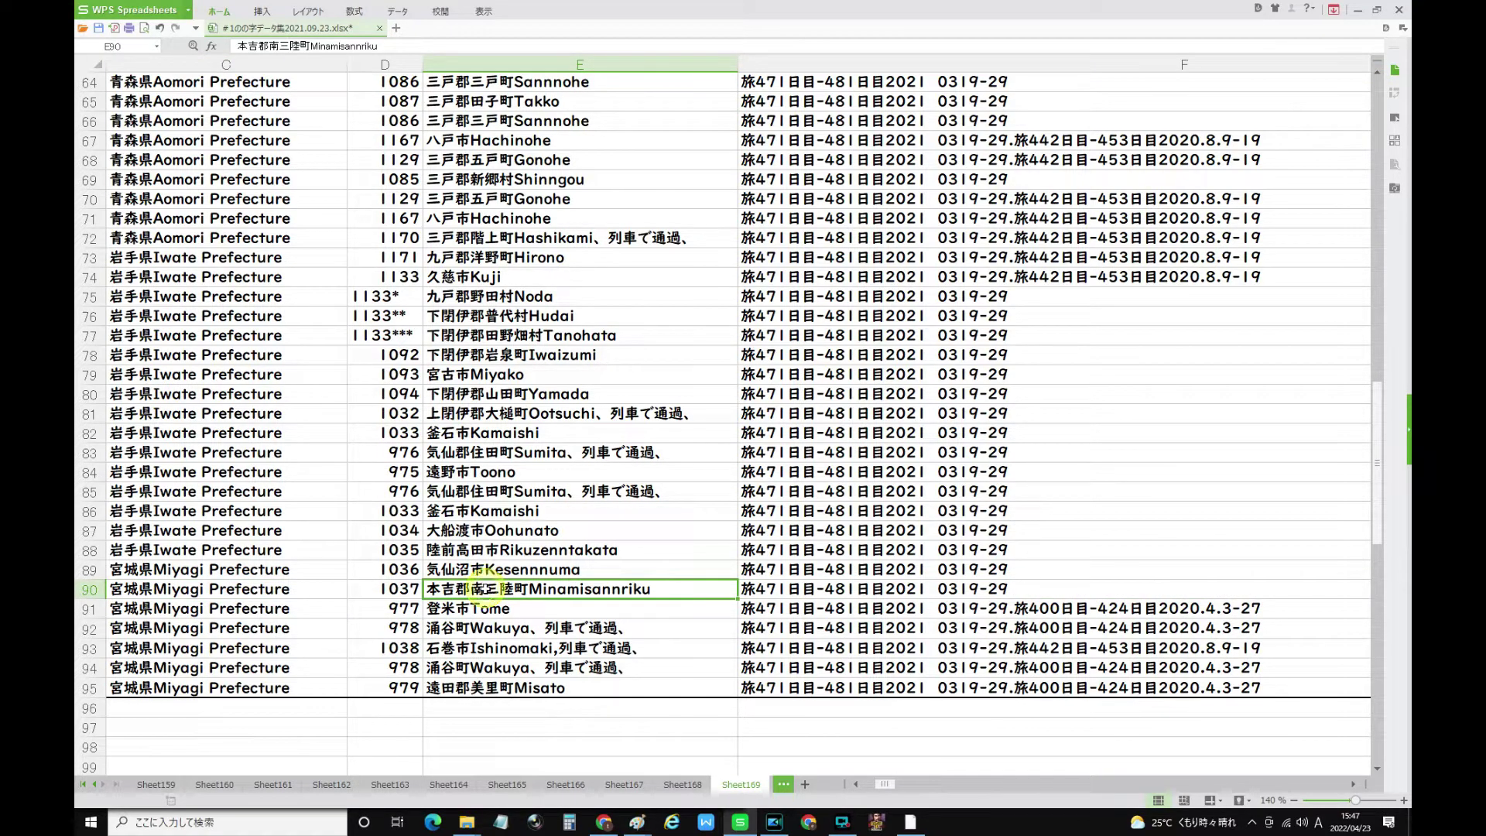
Check the Miyagi municipalities in rows 91 to 94, from 登米市 through 涌谷町 and 石巻市 to the second 涌谷町 entry
left_click(458, 608)
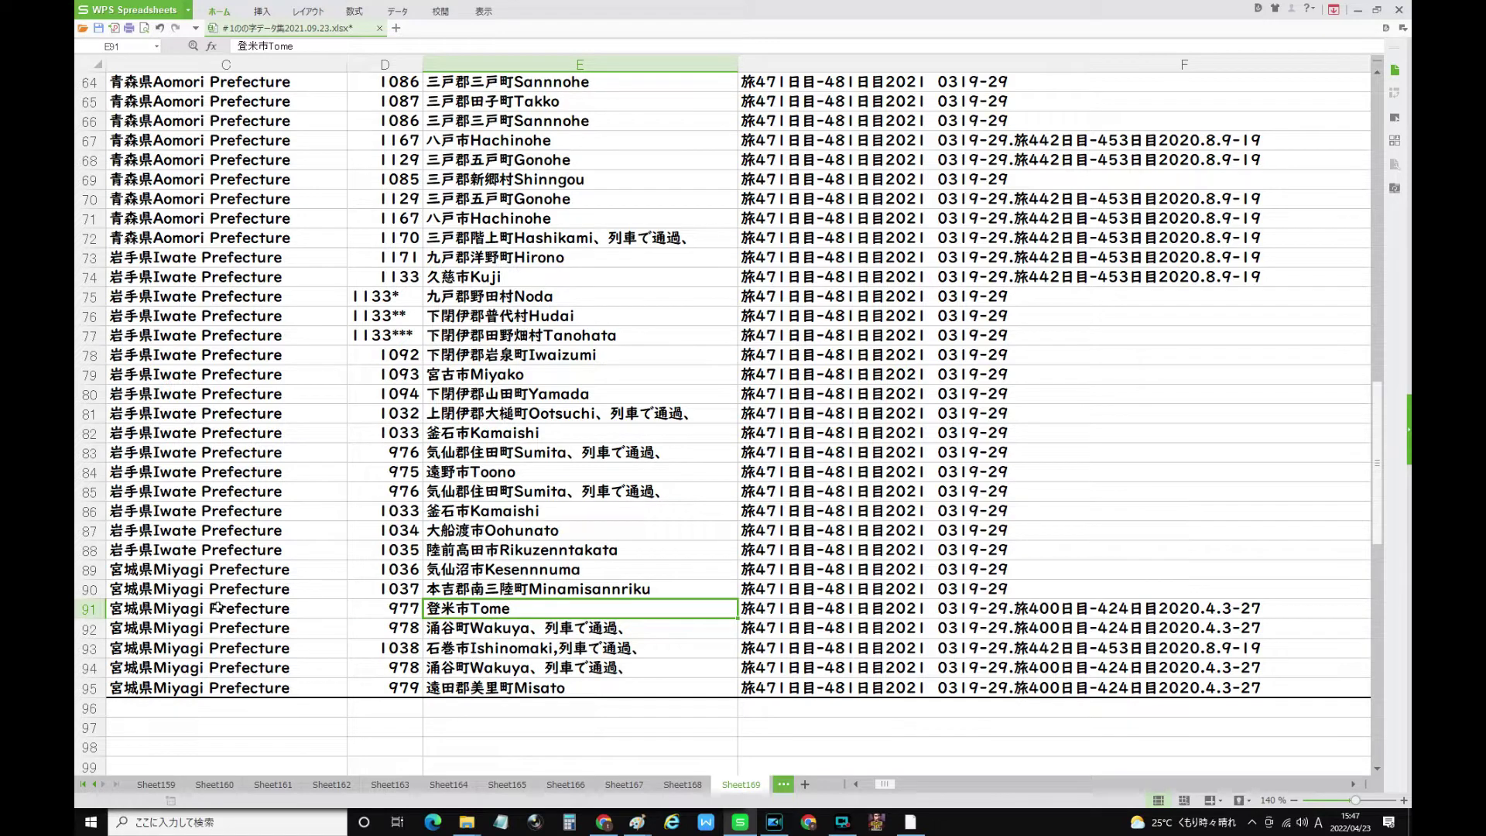
left_click(92, 609)
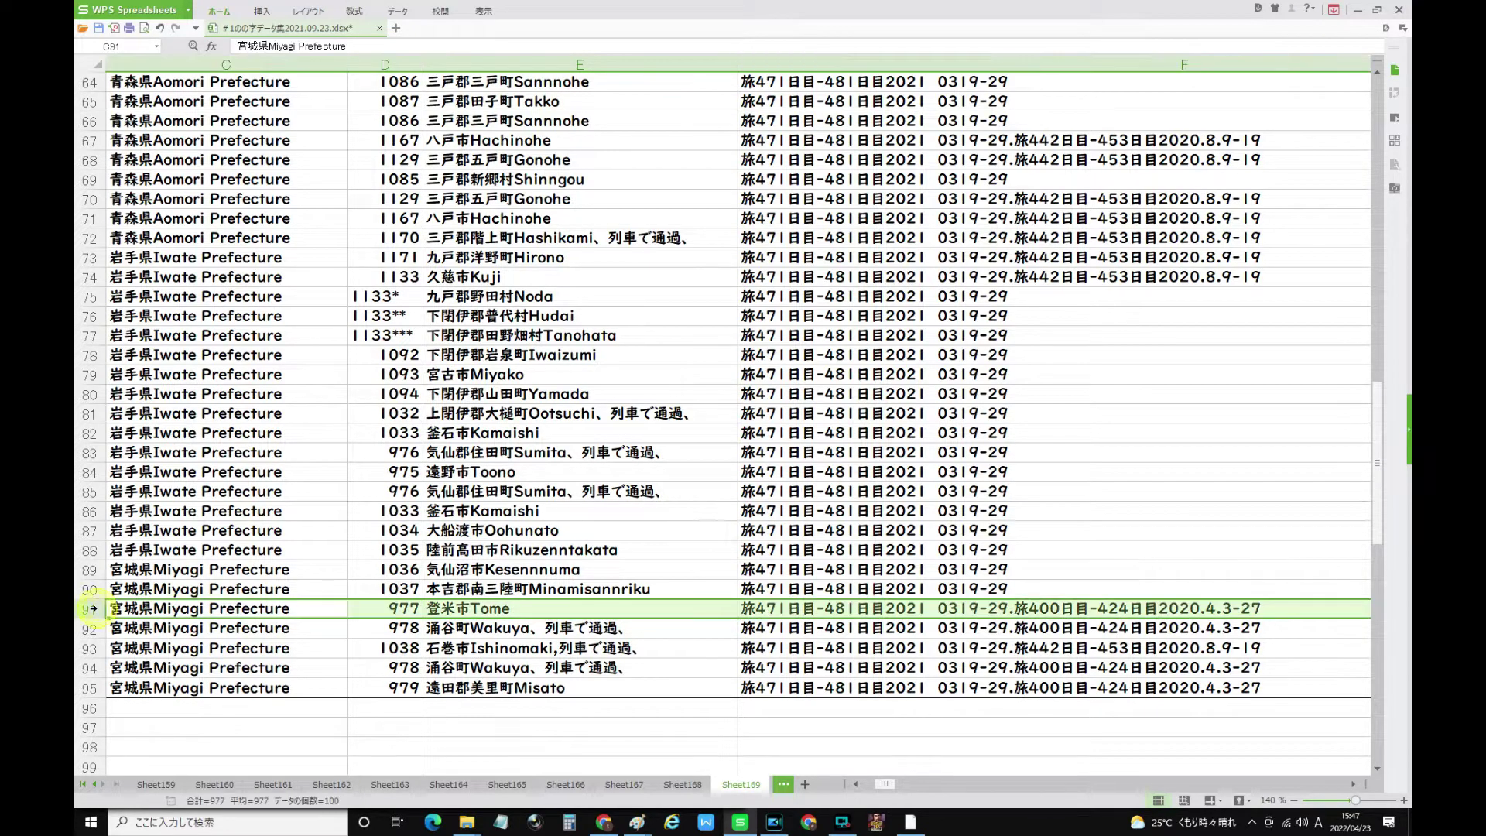
left_click(460, 630)
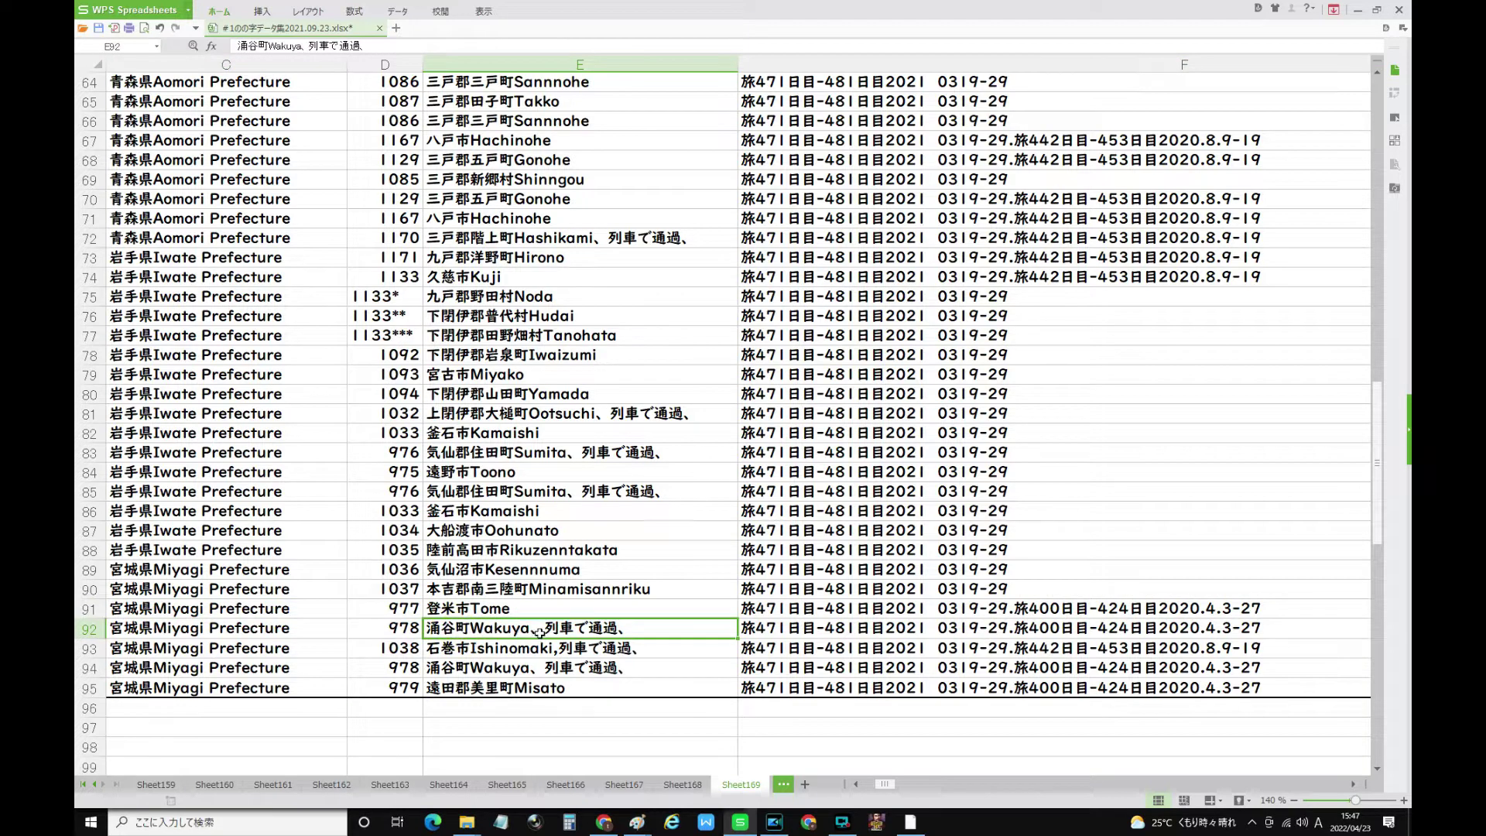
left_click(508, 650)
left_click(473, 670)
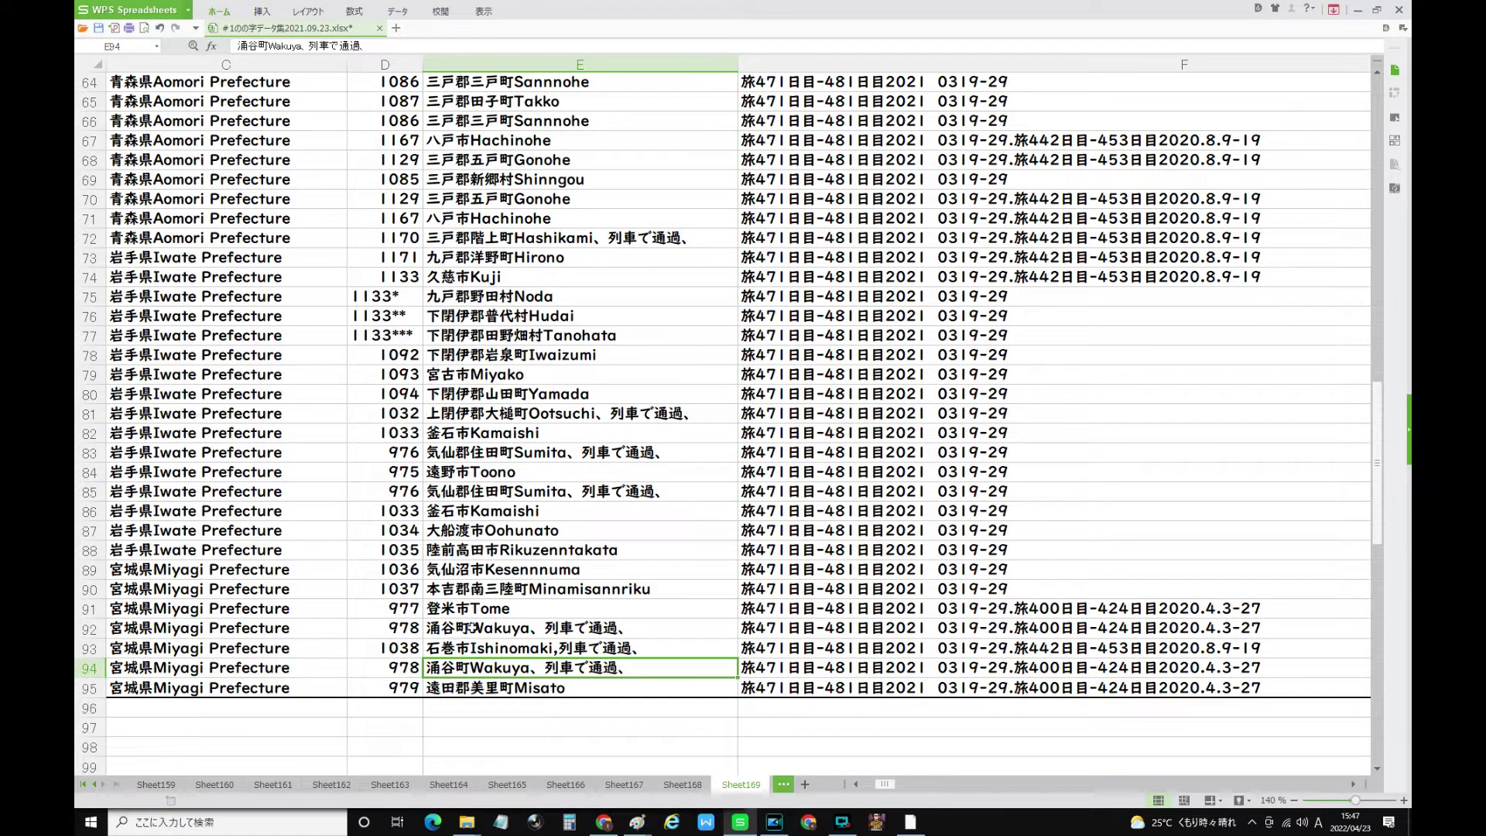
scroll(470, 627, "up", 2)
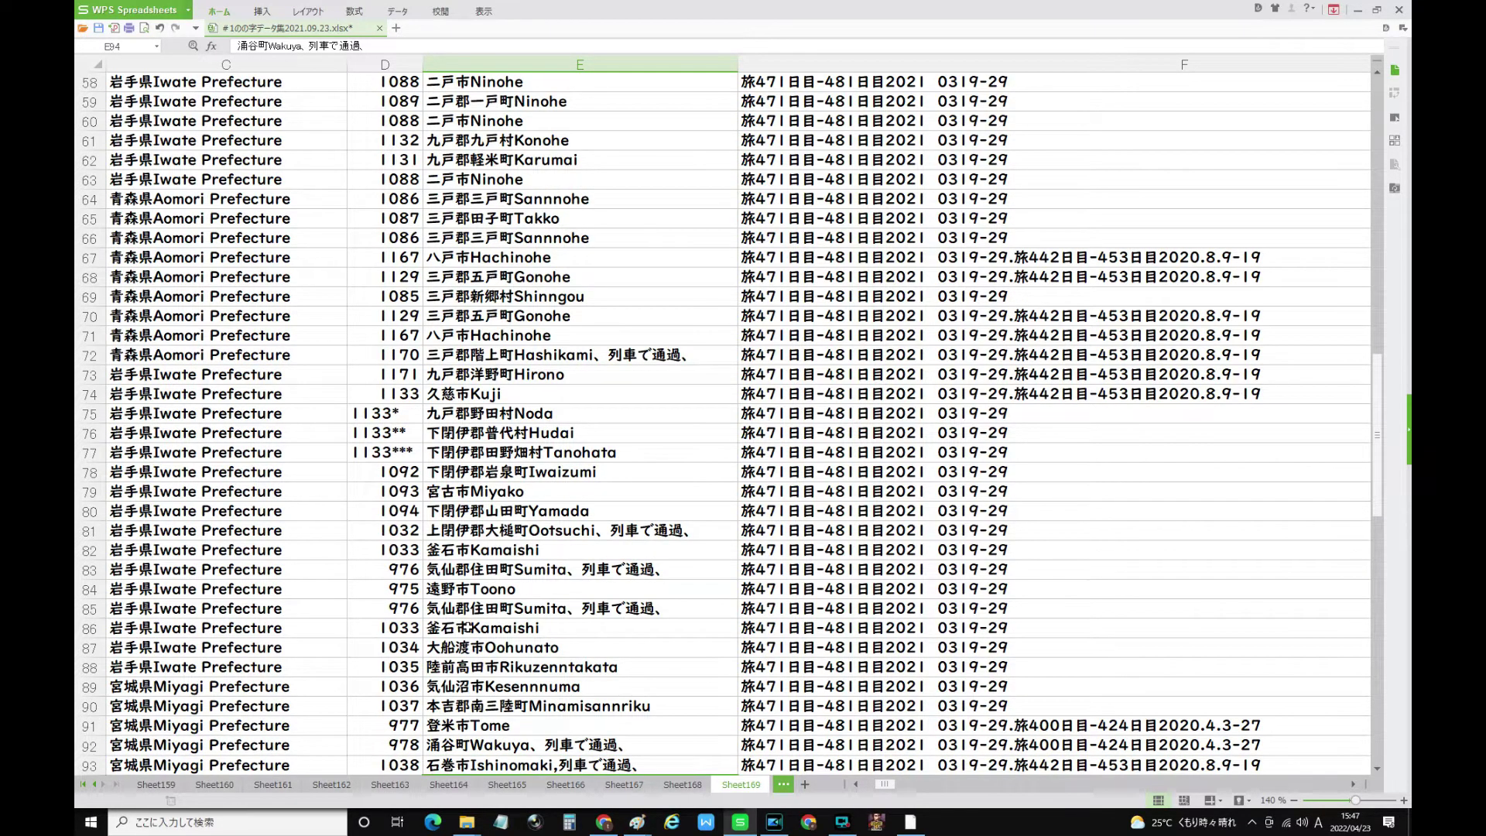
scroll(468, 626, "up", 3)
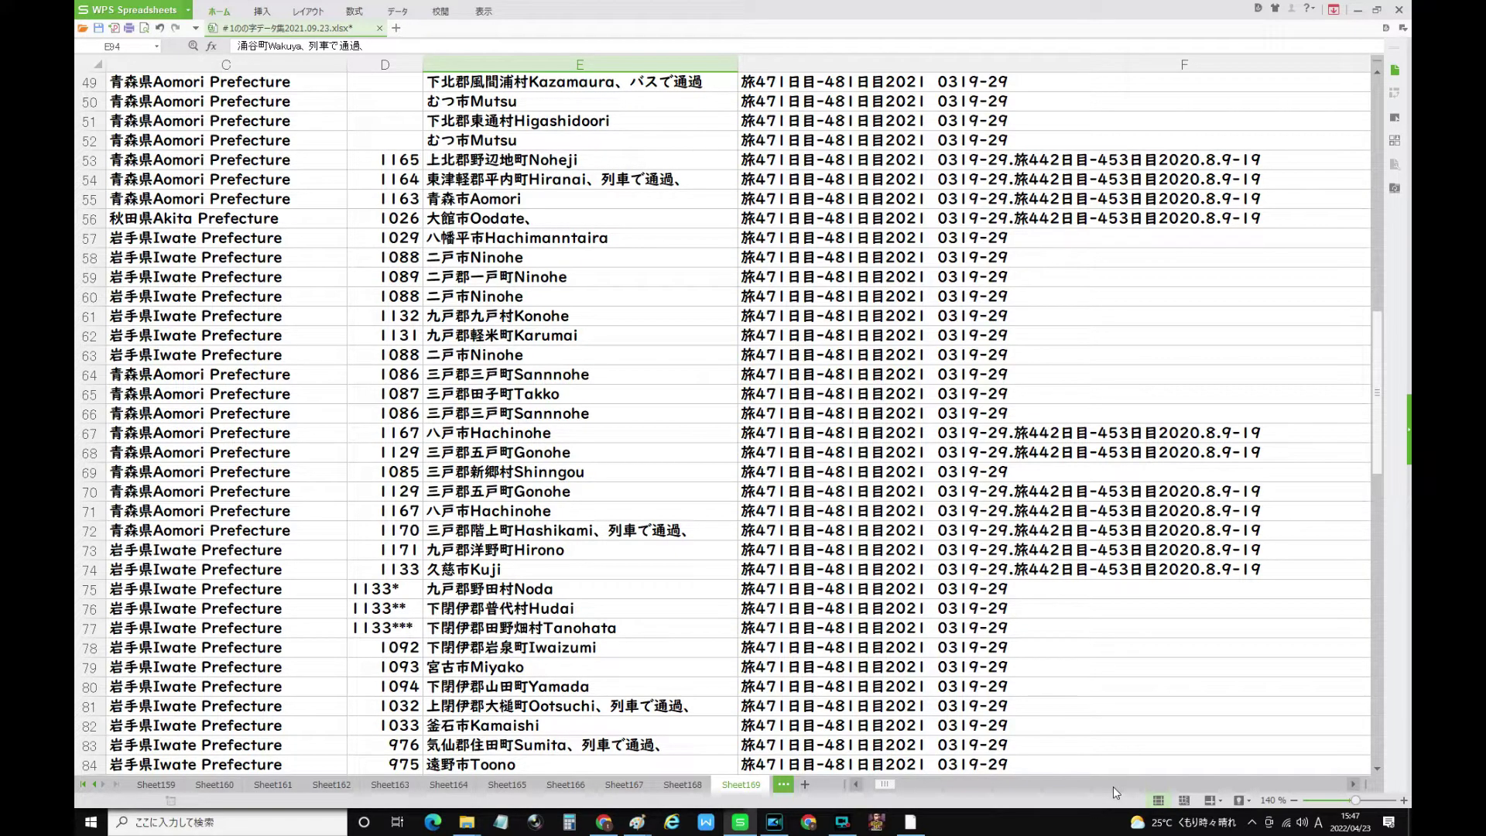
scroll(1113, 786, "right", 5)
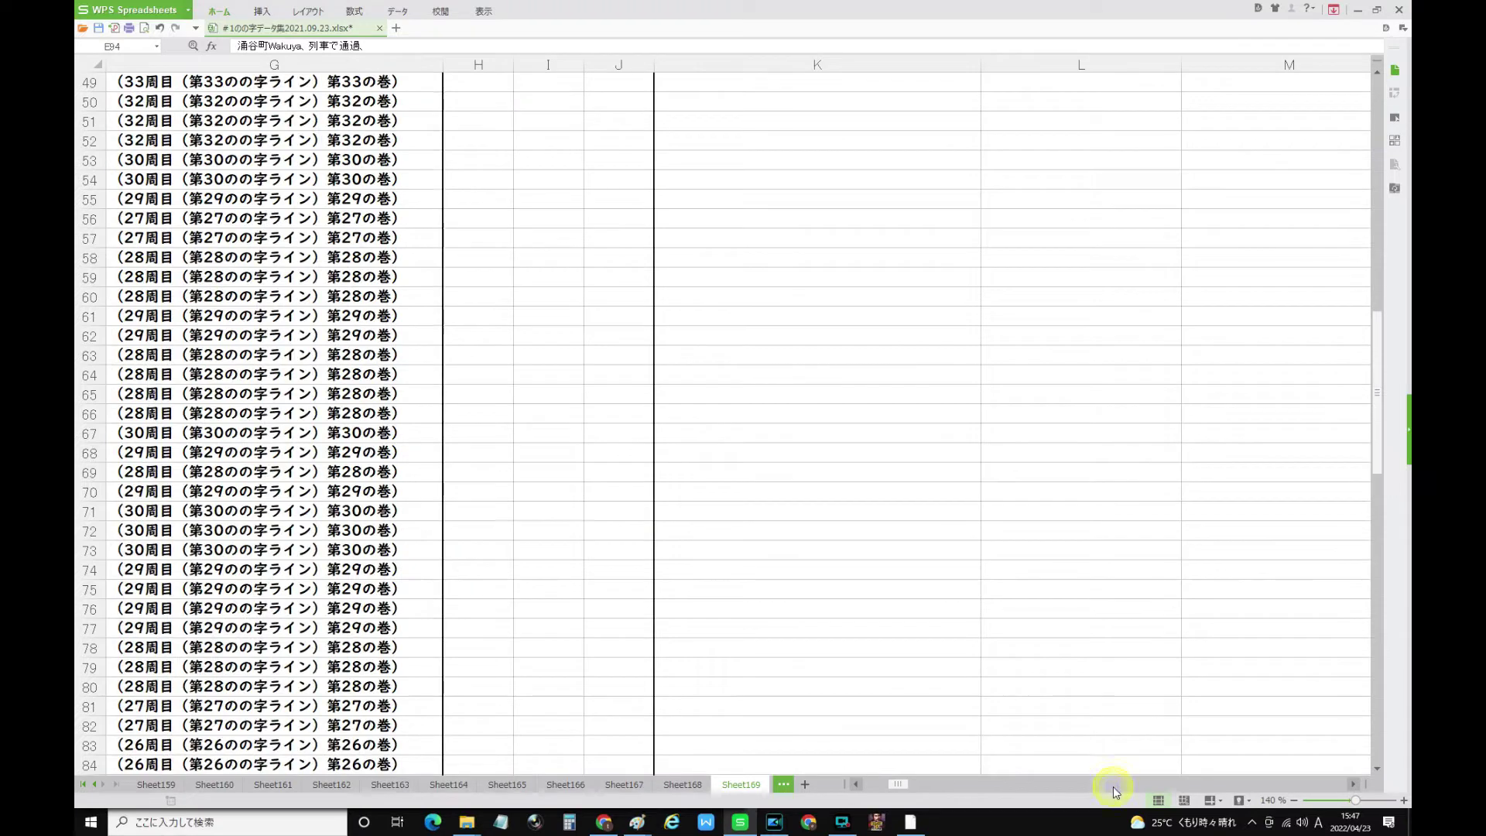
left_click(1376, 93)
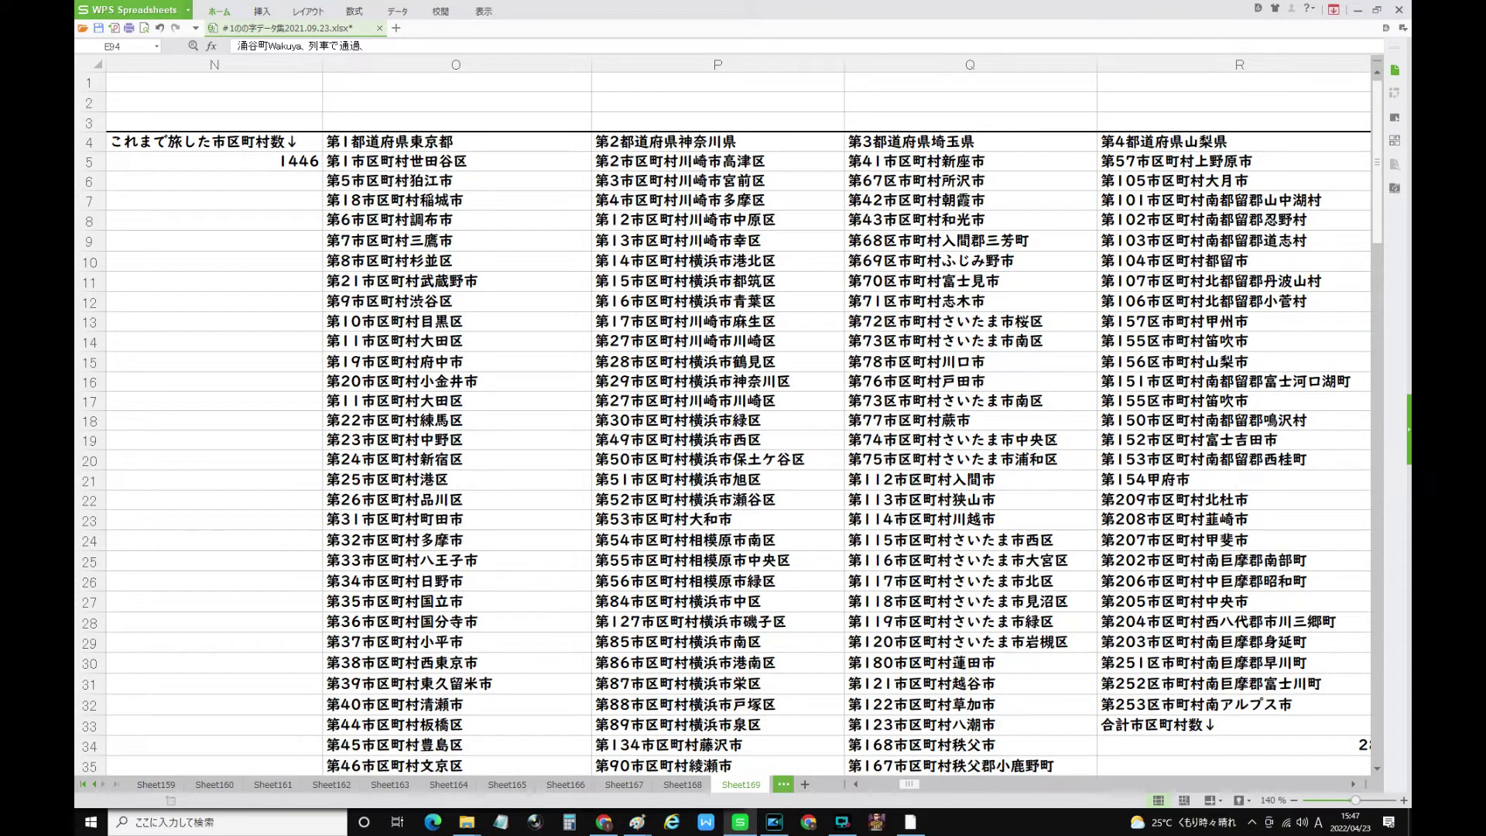
left_click_drag(914, 788, 907, 787)
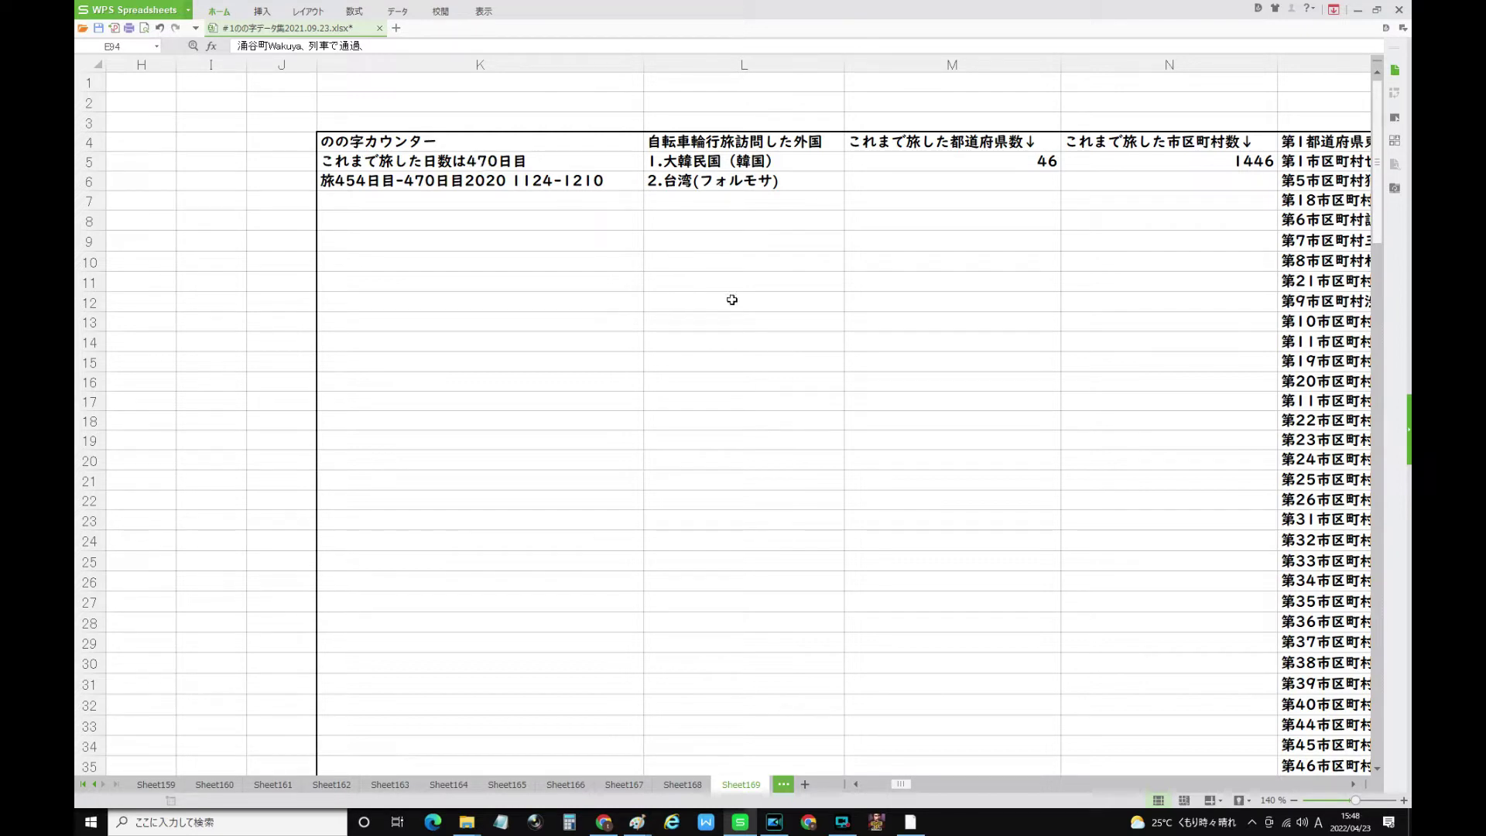
left_click(875, 783)
left_click(875, 784)
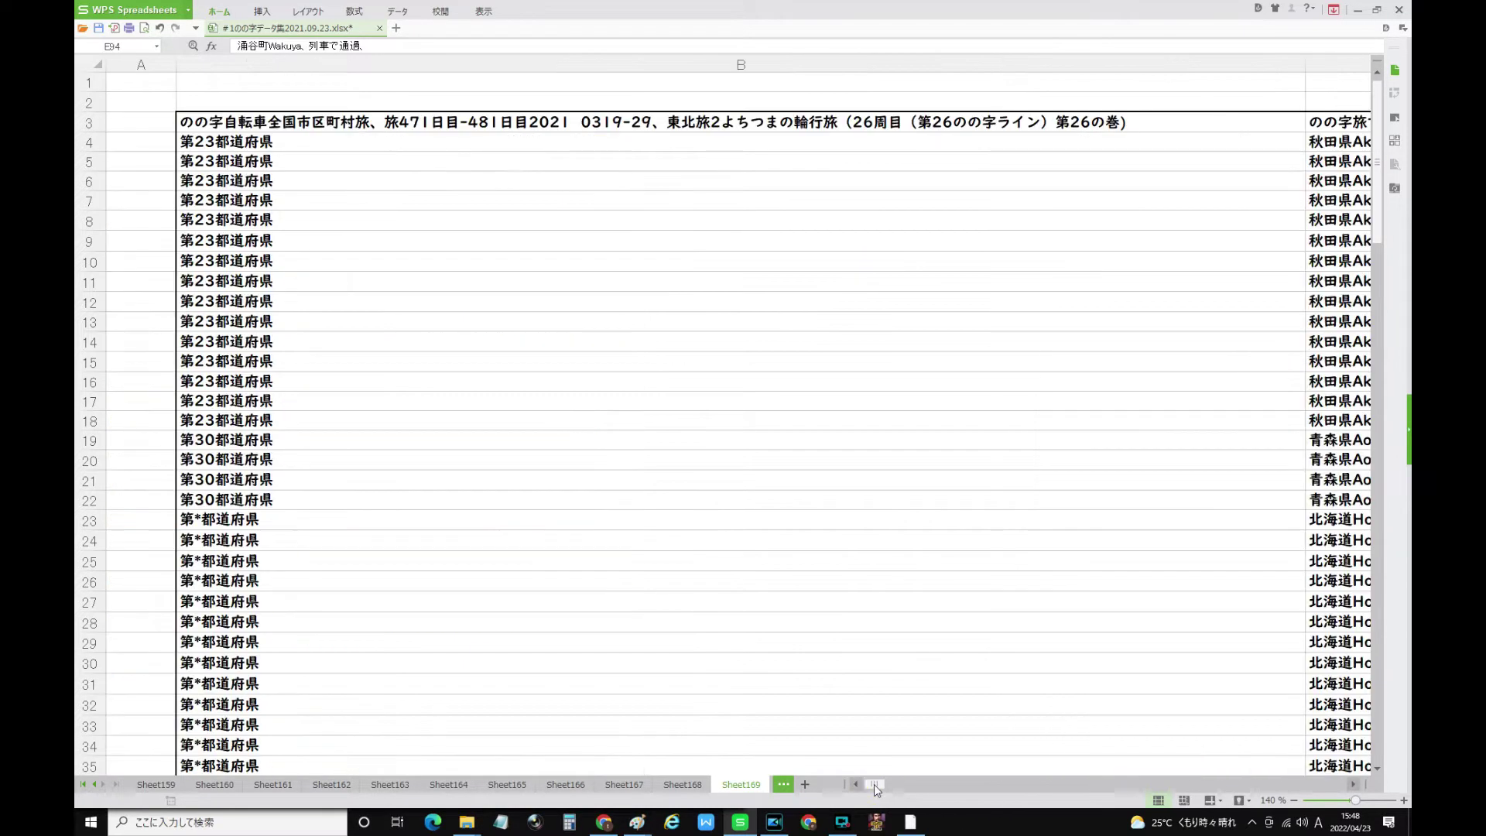
double_click(385, 122)
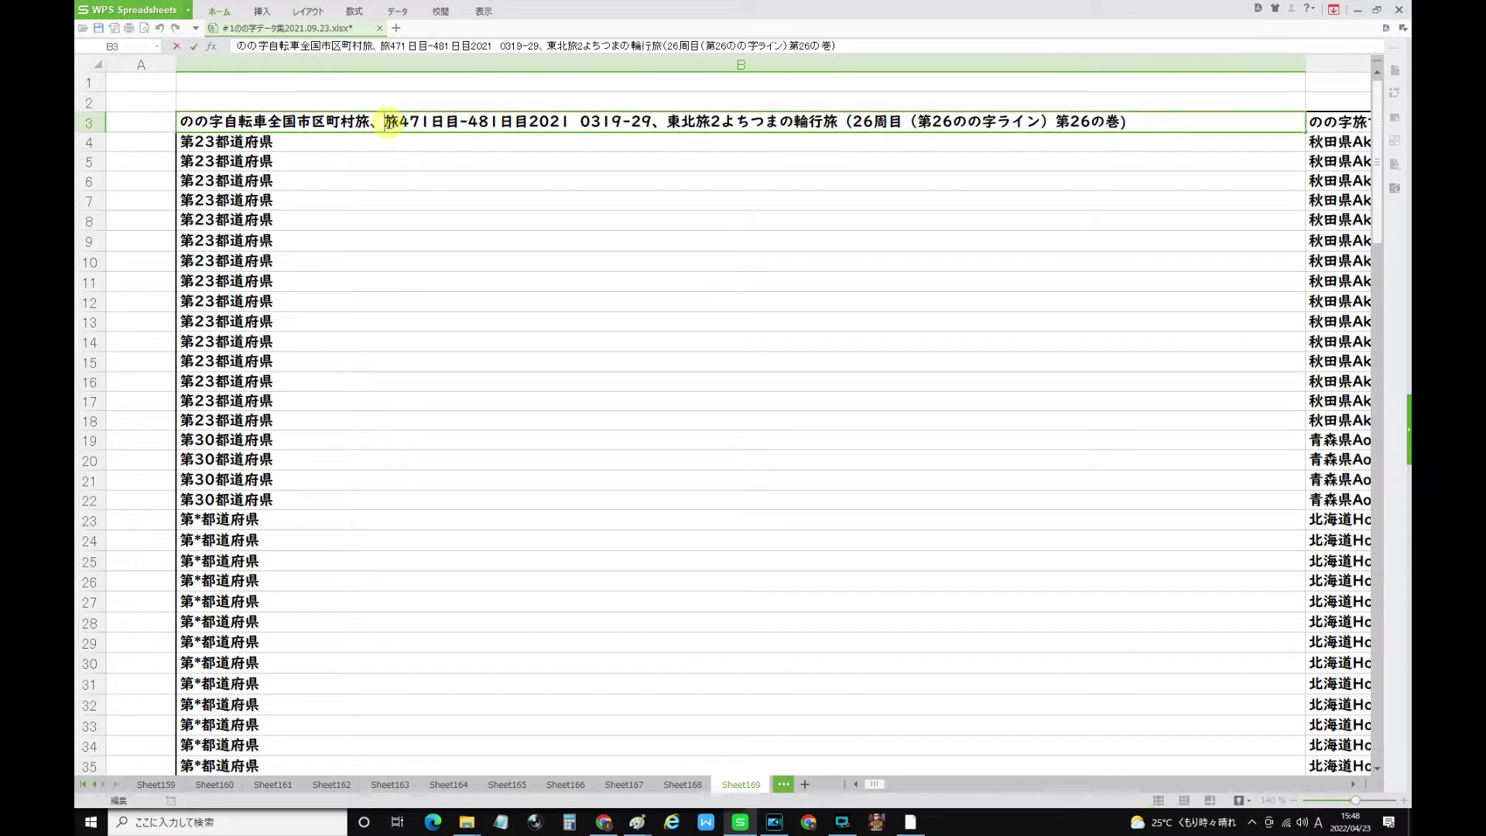
left_click_drag(384, 122, 650, 122)
key("ctrl+c")
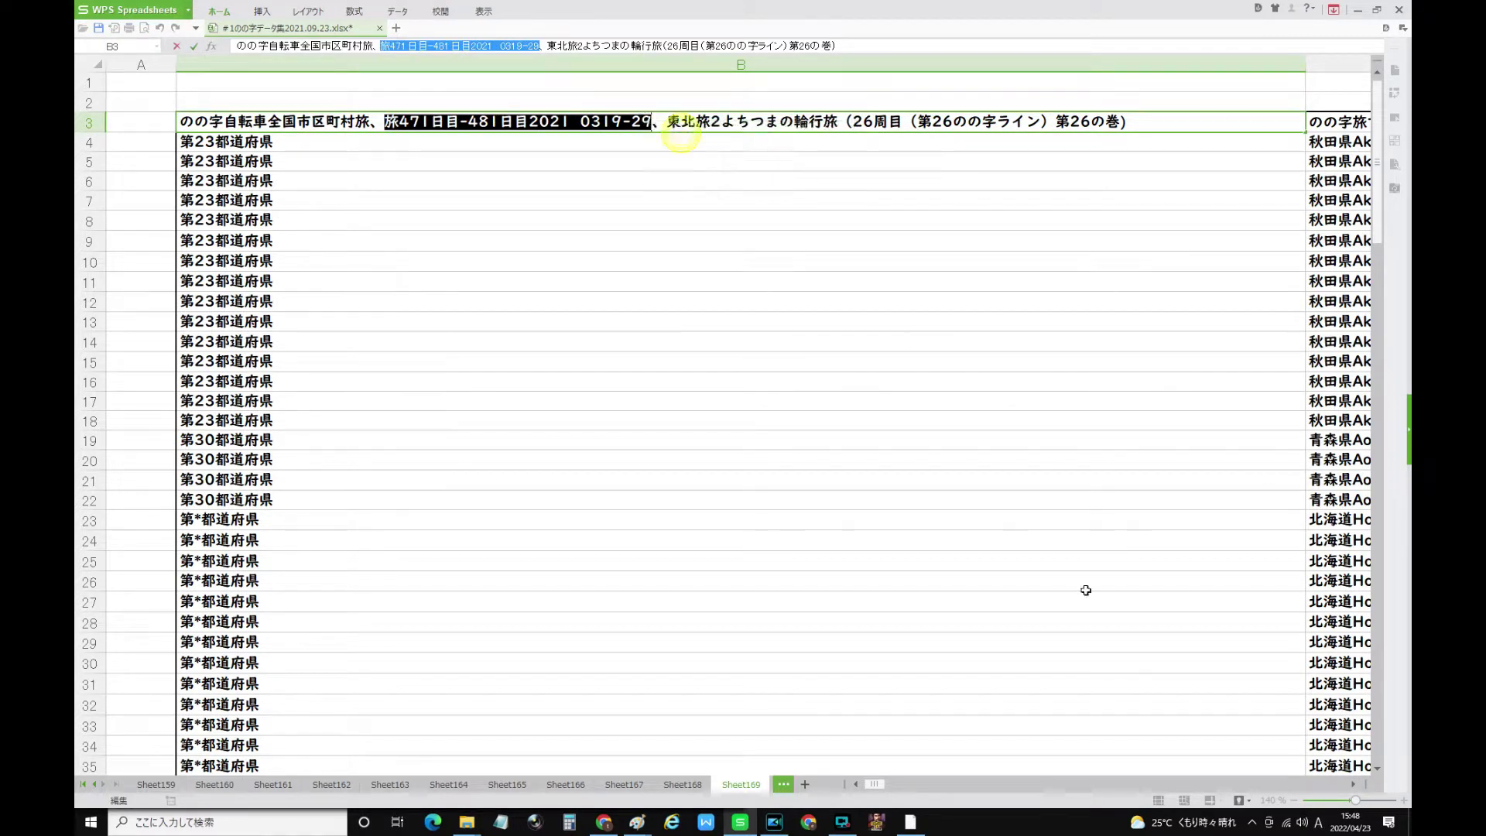
left_click(1090, 784)
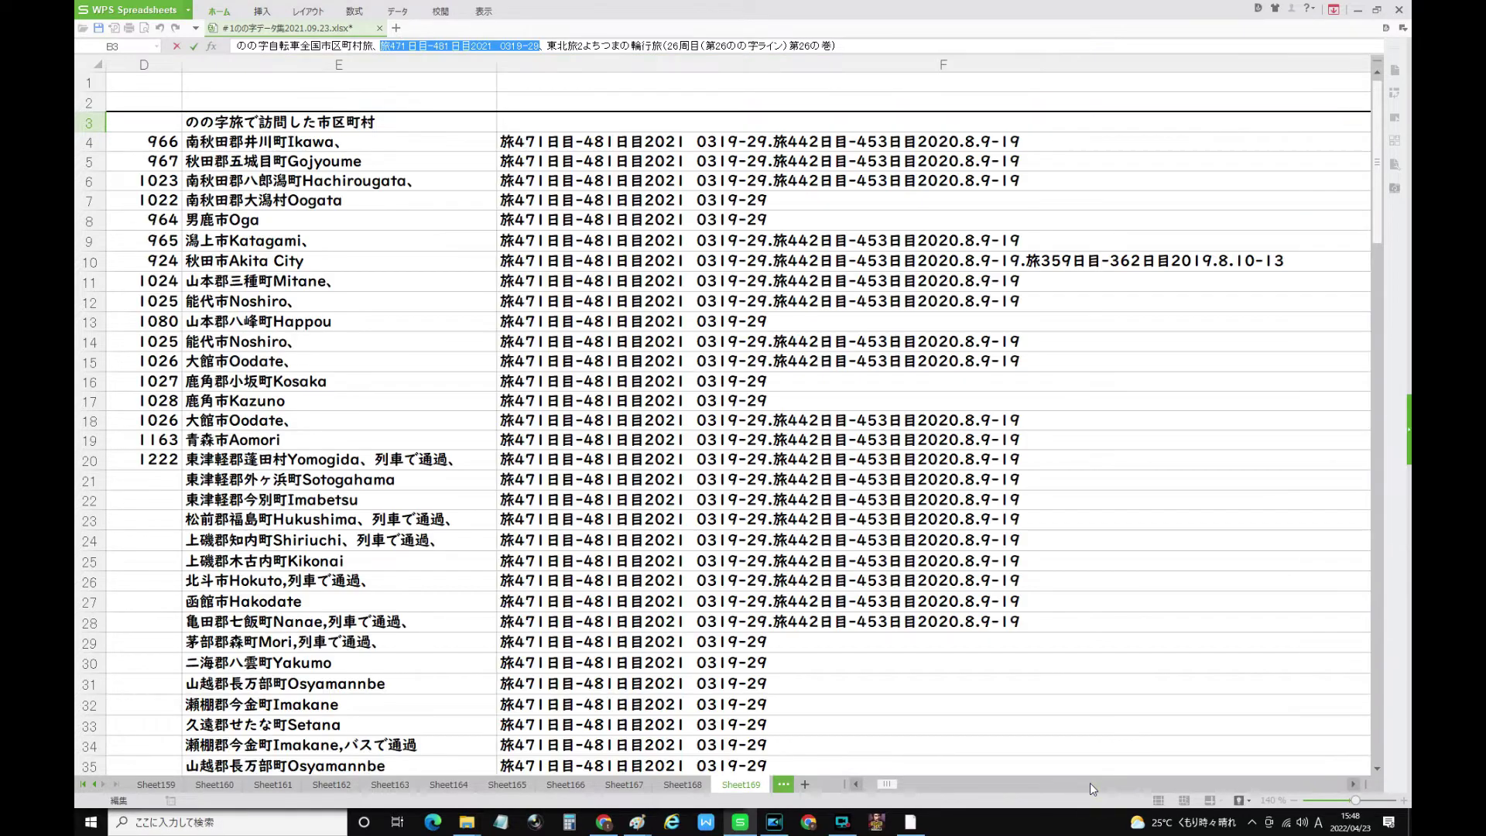
left_click_drag(881, 783, 898, 786)
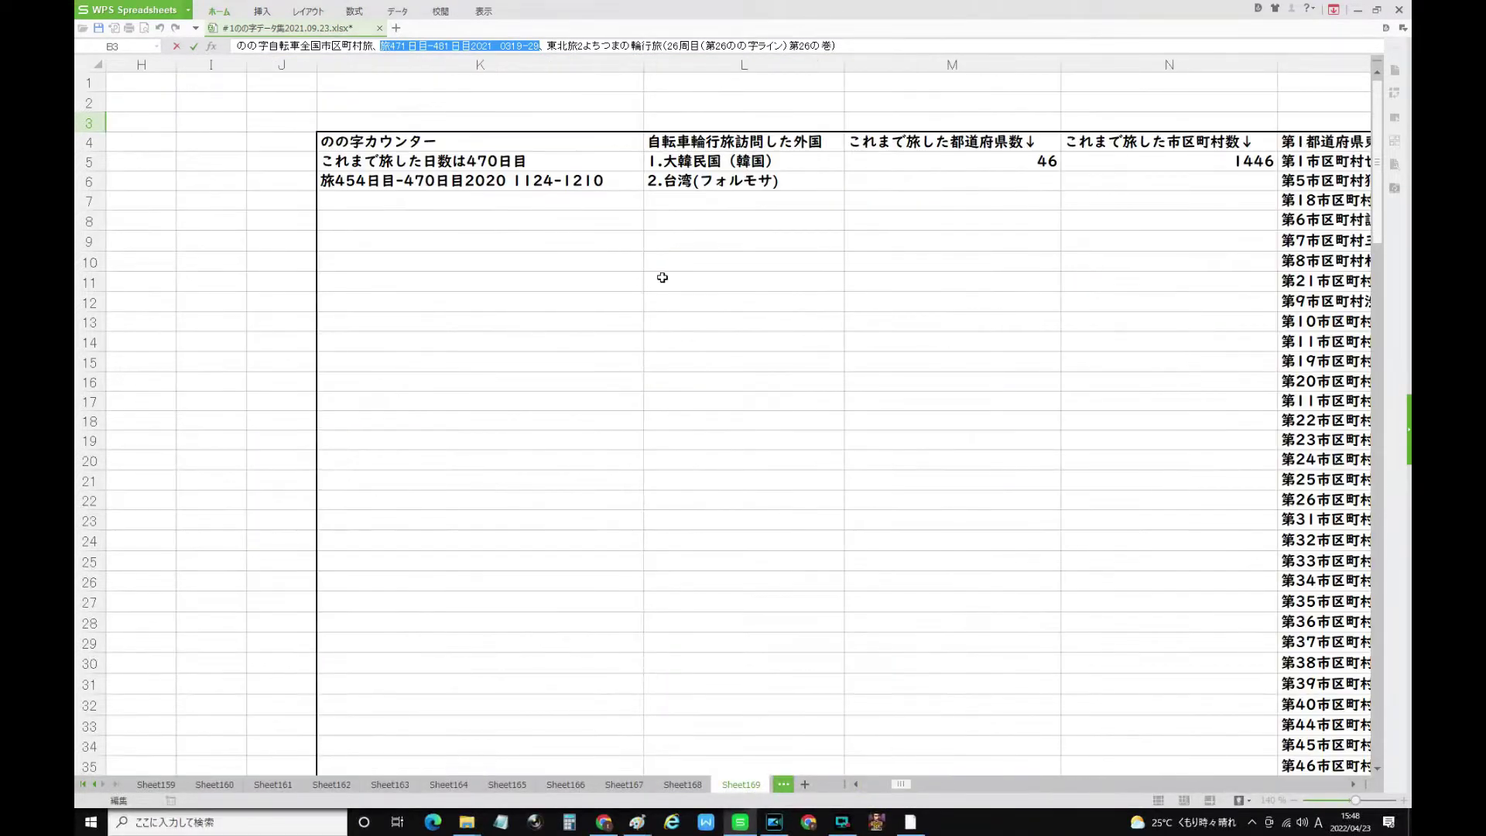
double_click(615, 184)
key("shift+Left")
key("shift+Left")
key("shift+Left")
key("shift+Left")
key("shift+Left")
key("shift+Left")
key("shift+Left")
key("shift+Left")
key("shift+Left")
key("shift+Left")
key("shift+Left")
key("shift+Left")
key("shift+Left")
key("shift+Left")
key("shift+Left")
key("shift+Left")
key("shift+Left")
key("shift+Left")
key("shift+Left")
key("shift+Left")
left_click_drag(354, 182, 319, 181)
right_click(331, 184)
left_click(373, 225)
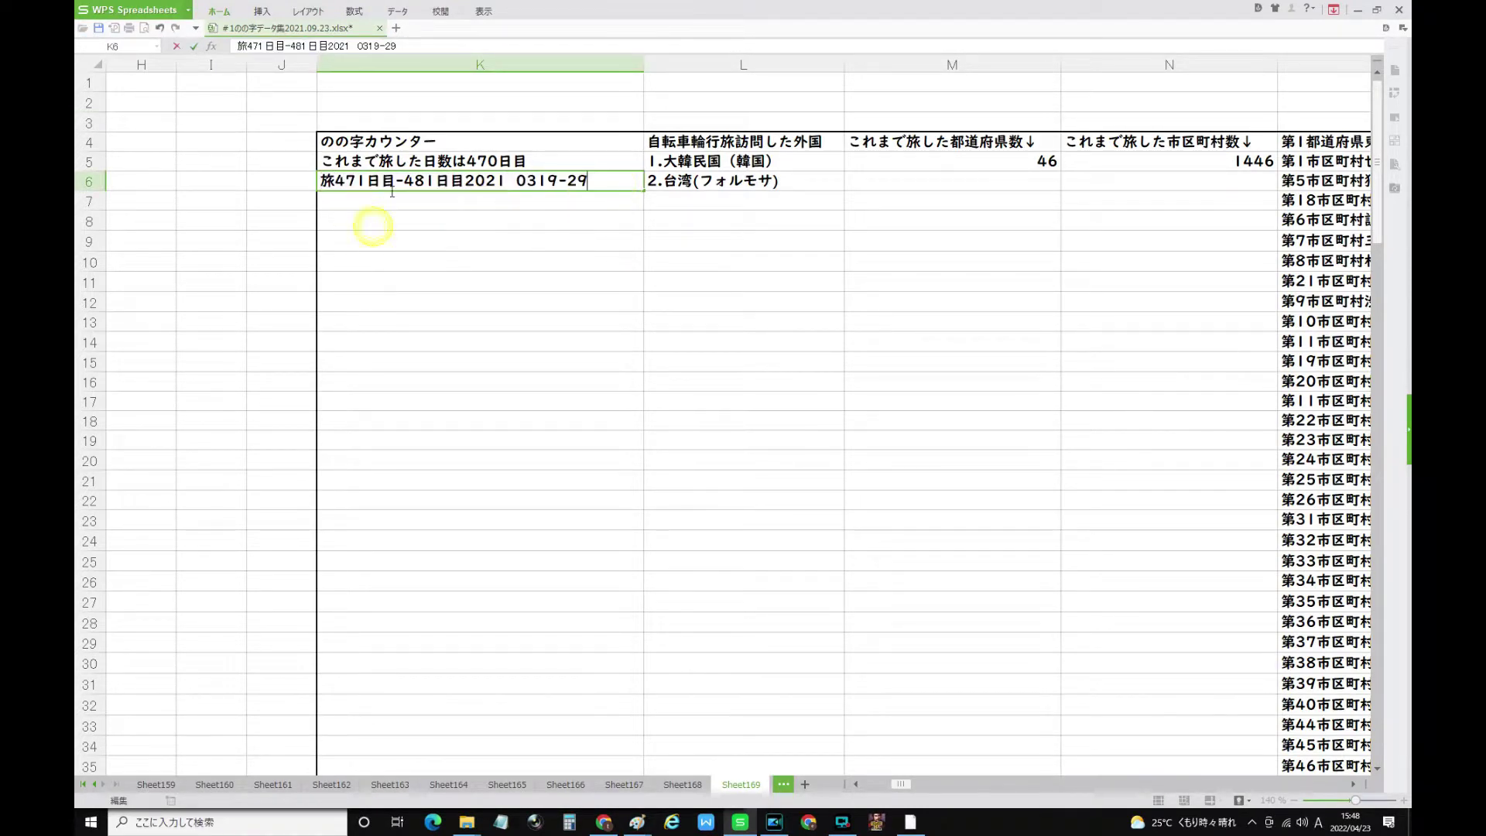
Set the travelled-days count in K5 to 481日目 and save the workbook
double_click(467, 161)
left_click_drag(468, 161, 497, 162)
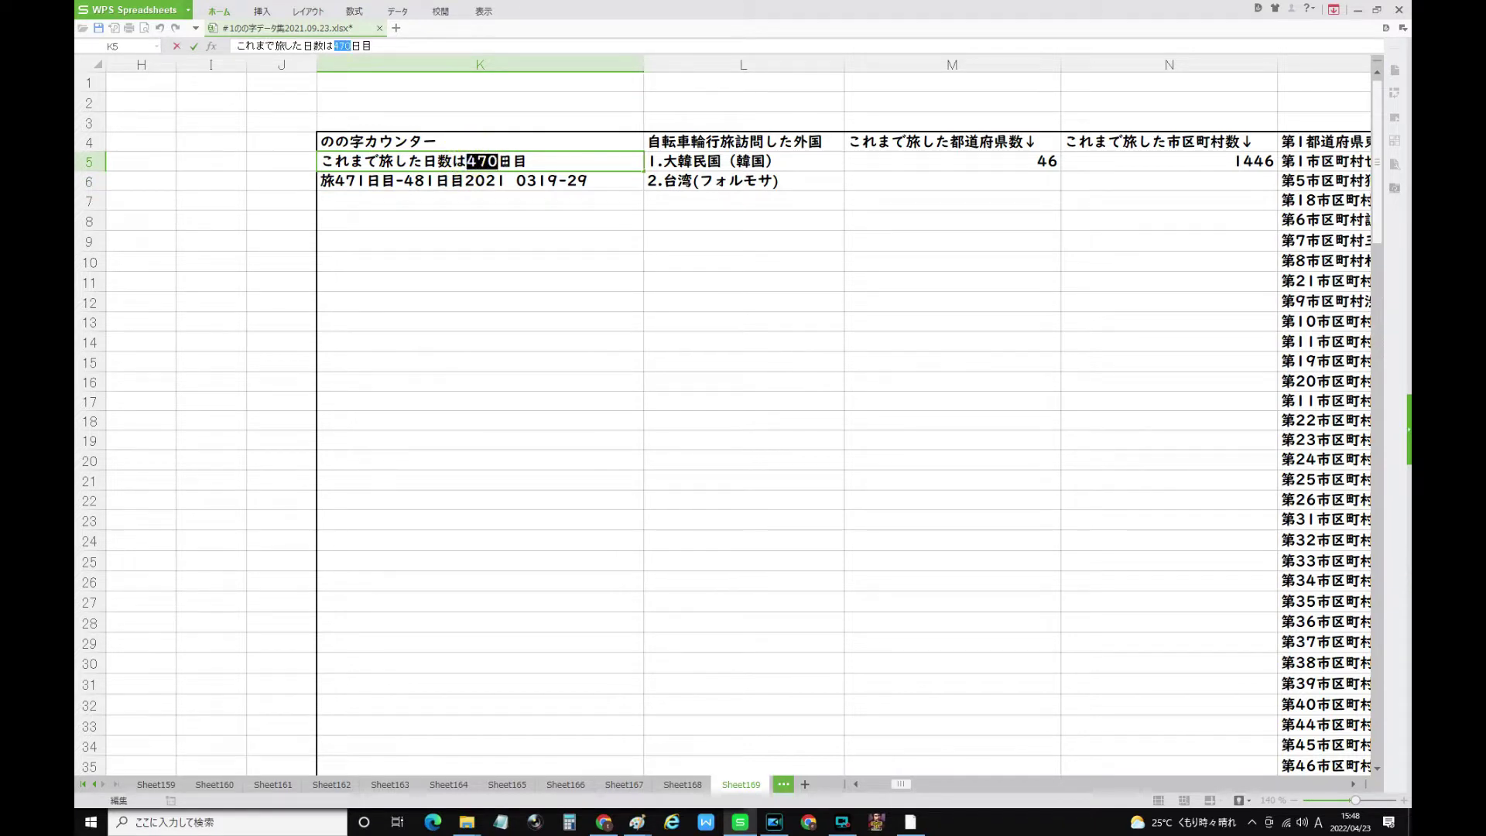
type("481")
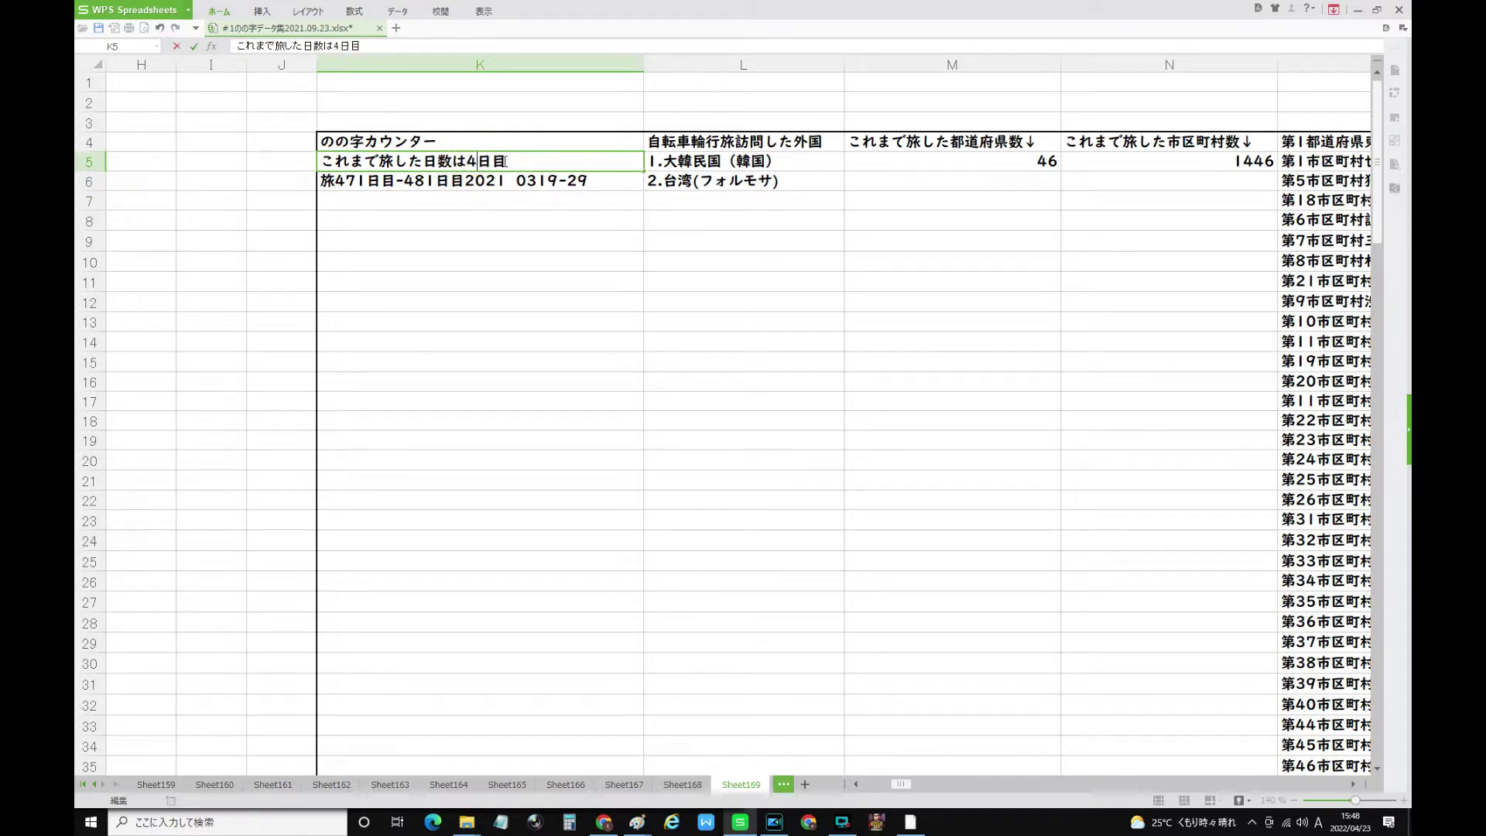
key("Return")
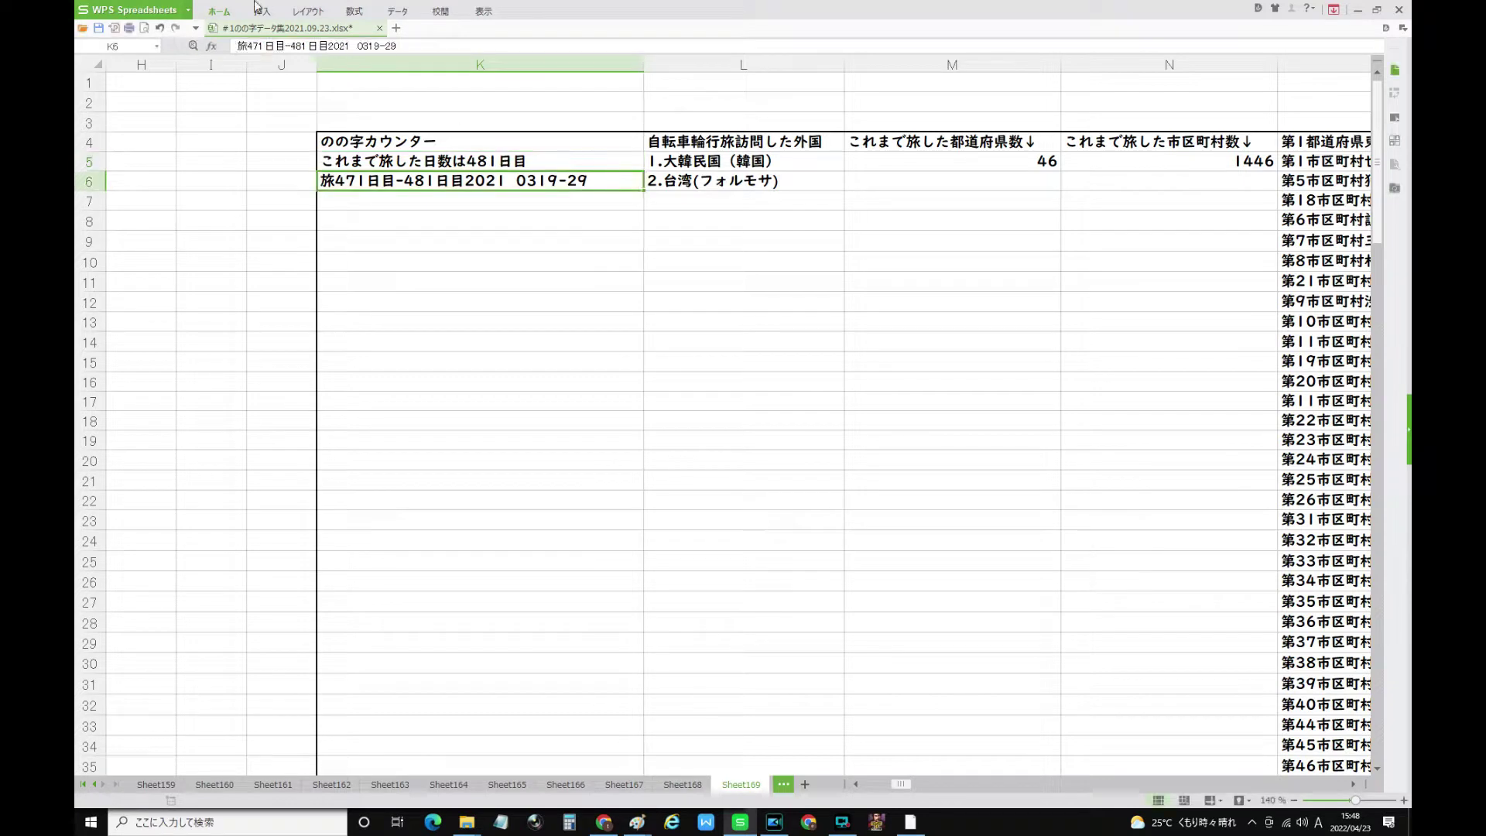
key("ctrl+s")
Check the visited-prefecture count in M5 and the municipality total formula in N5
left_click_drag(900, 784, 903, 782)
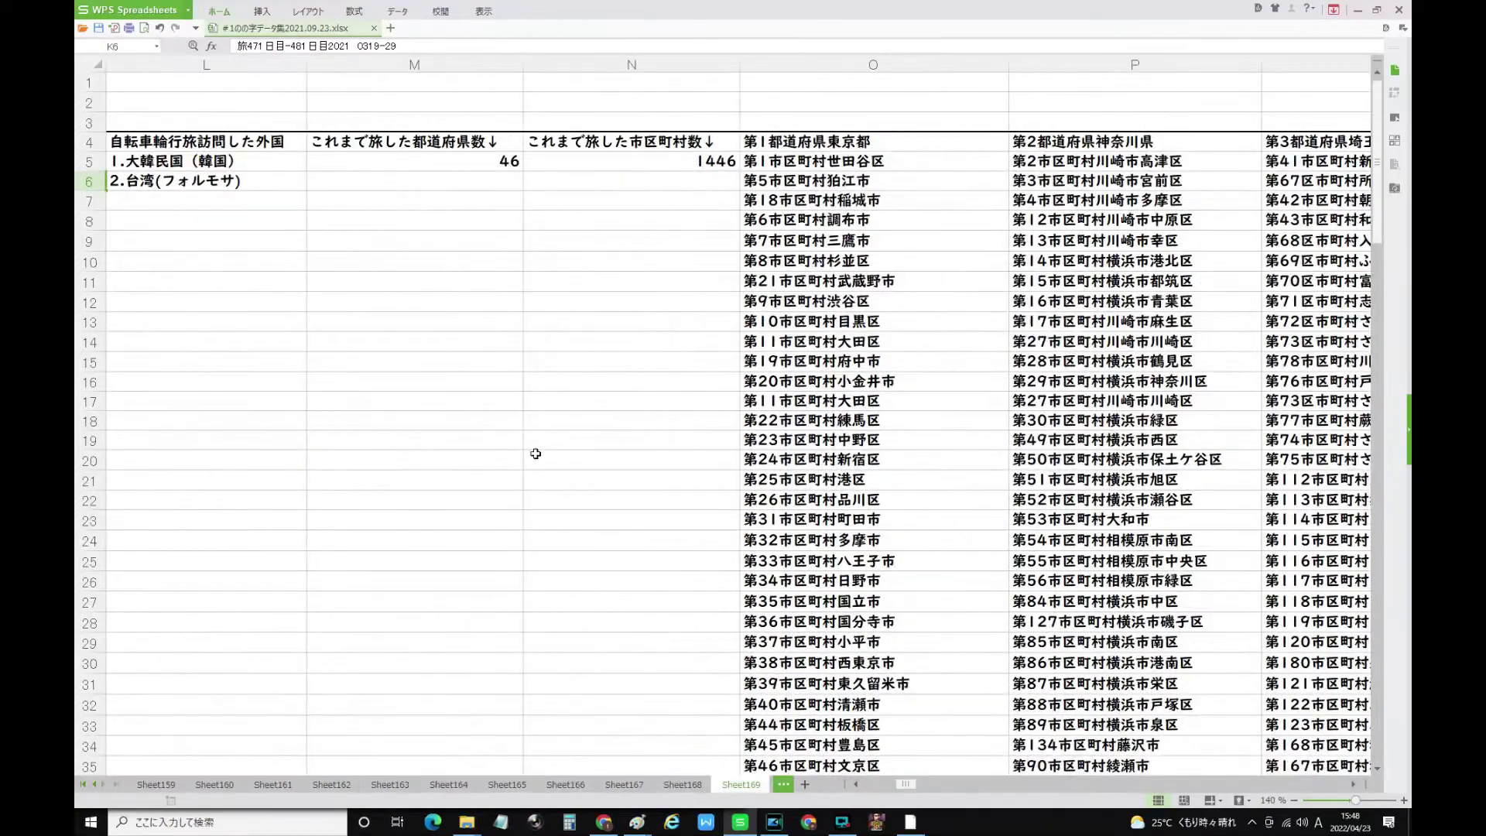
left_click(500, 167)
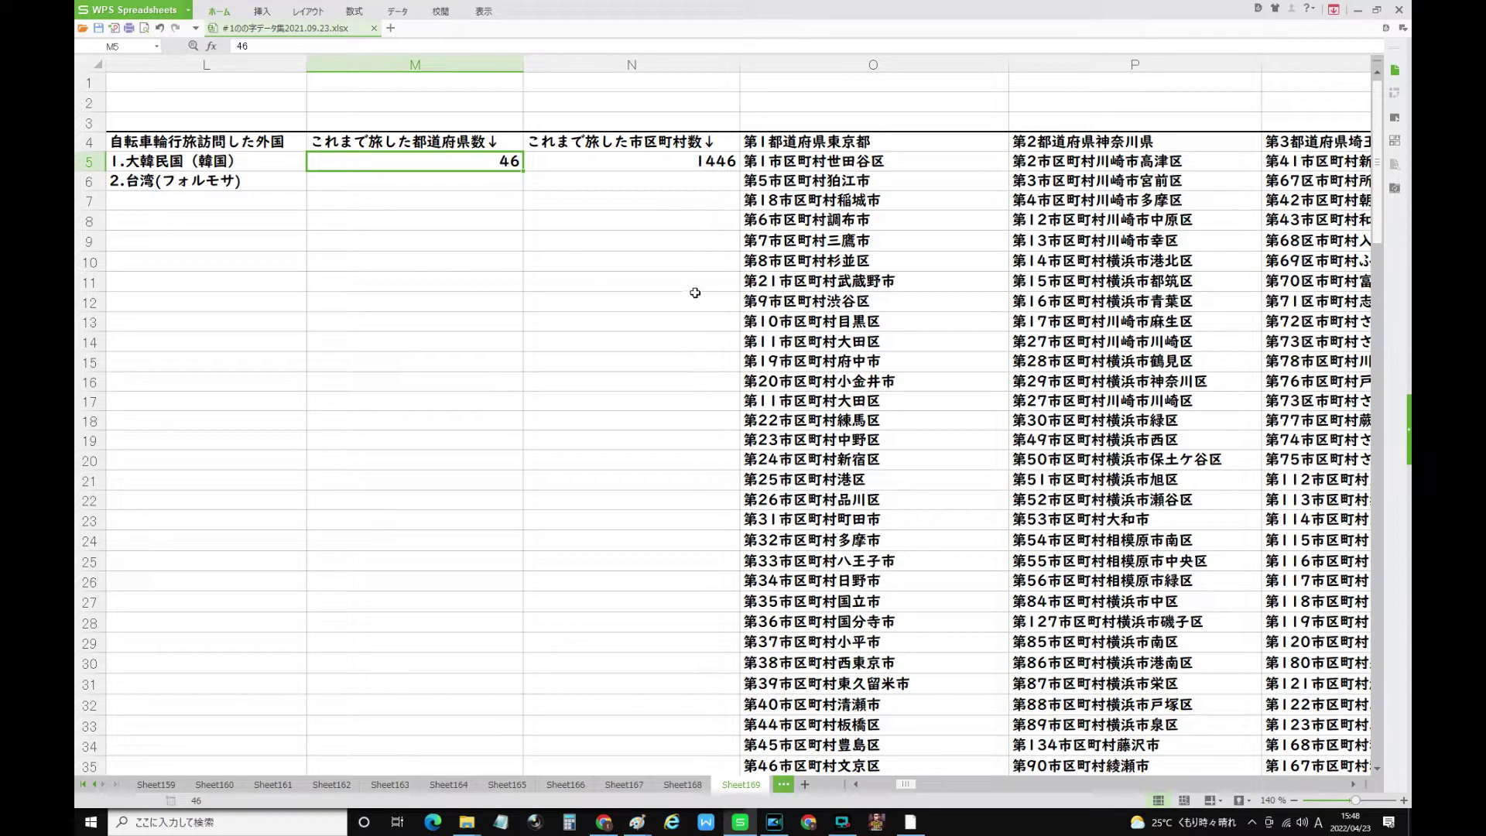
left_click(672, 159)
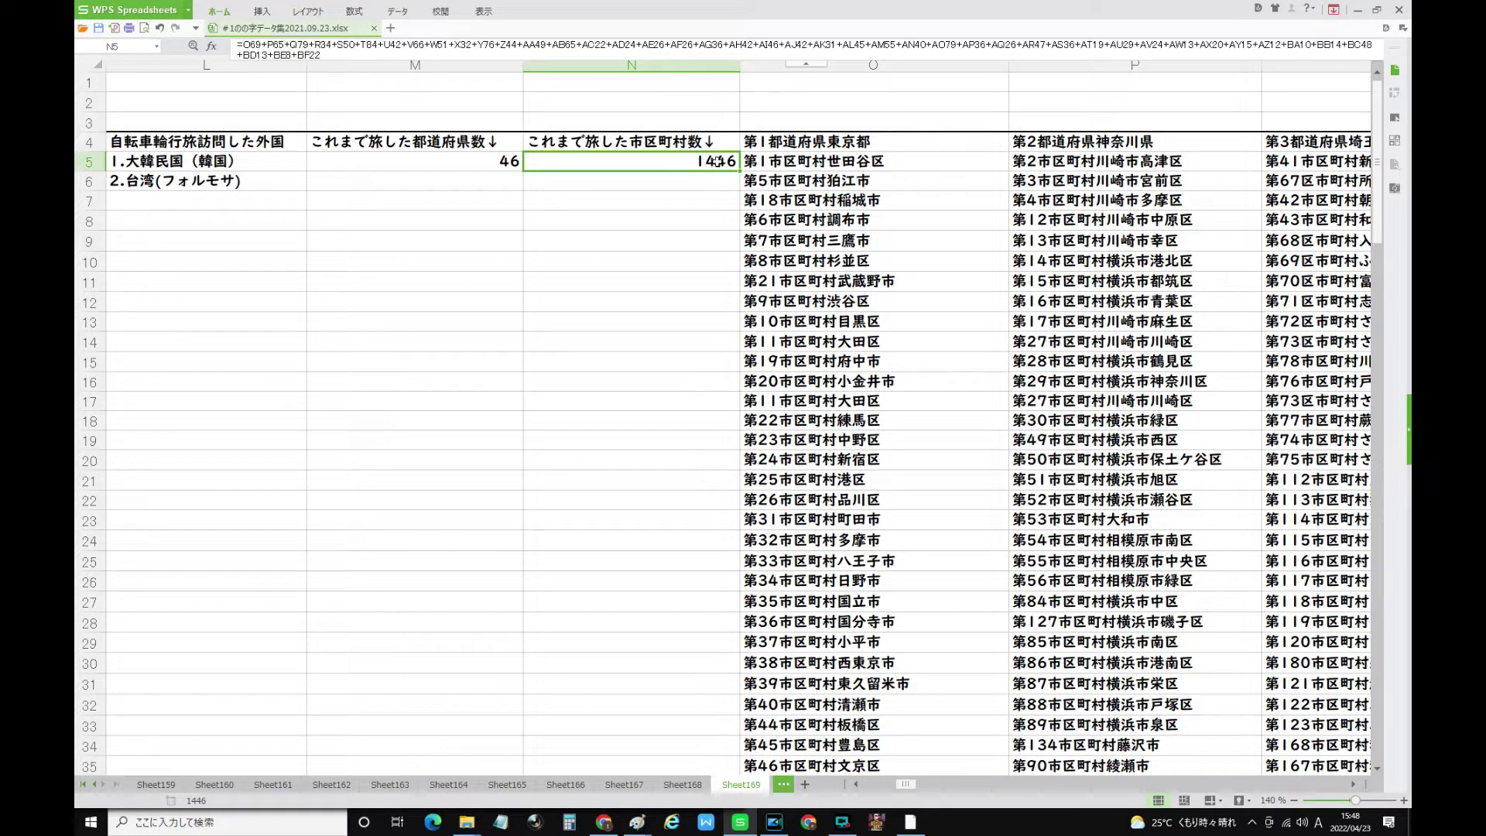
Look through the prefecture-by-prefecture municipality lists as far as 沖縄県 and return to the 秋田県 list in column AK
left_click(1232, 784)
left_click(1232, 784)
left_click(1233, 784)
left_click(1233, 784)
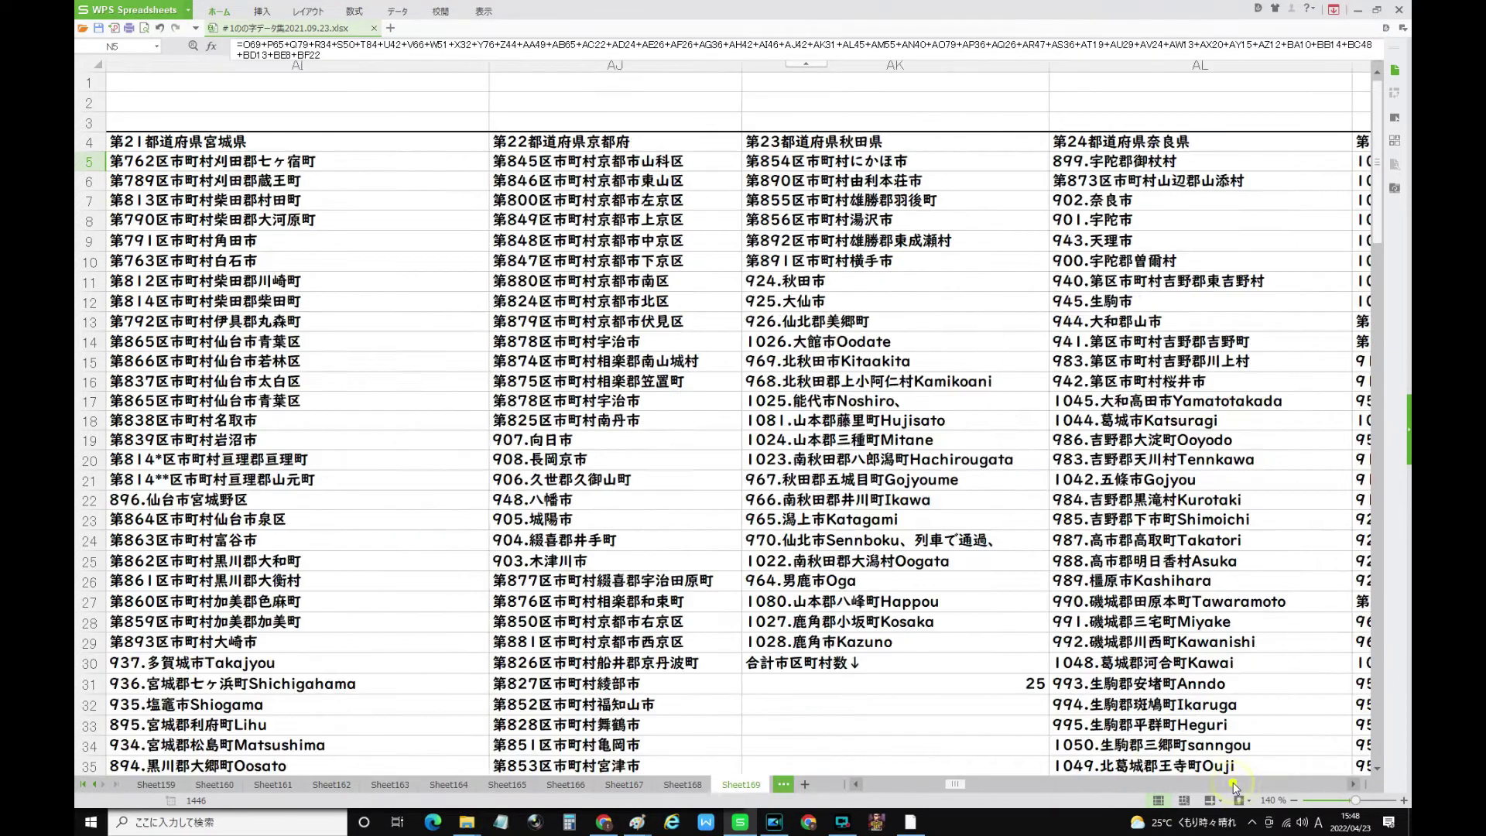
left_click(1233, 784)
left_click(1234, 785)
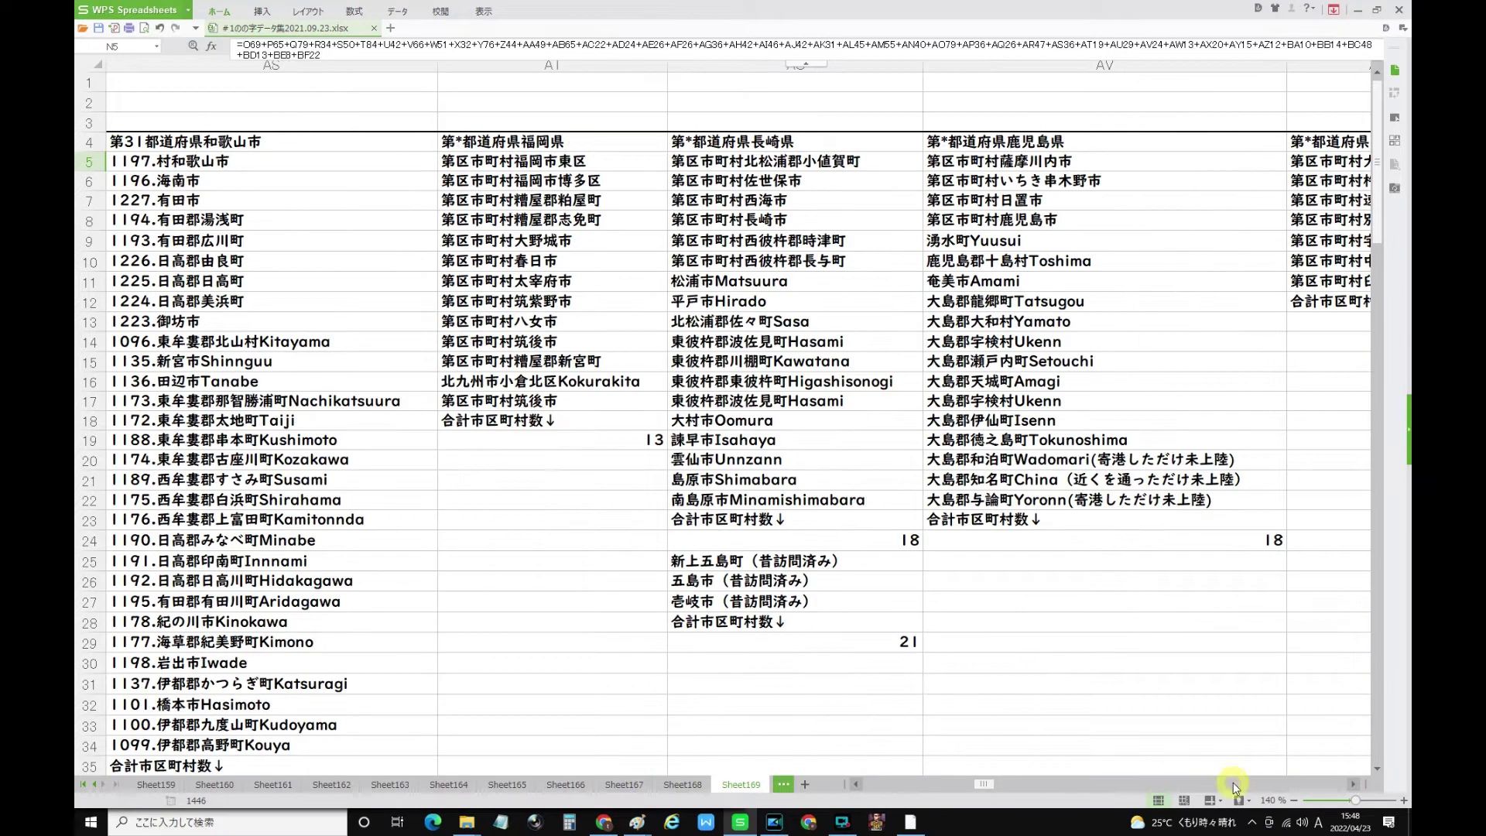
left_click(1233, 784)
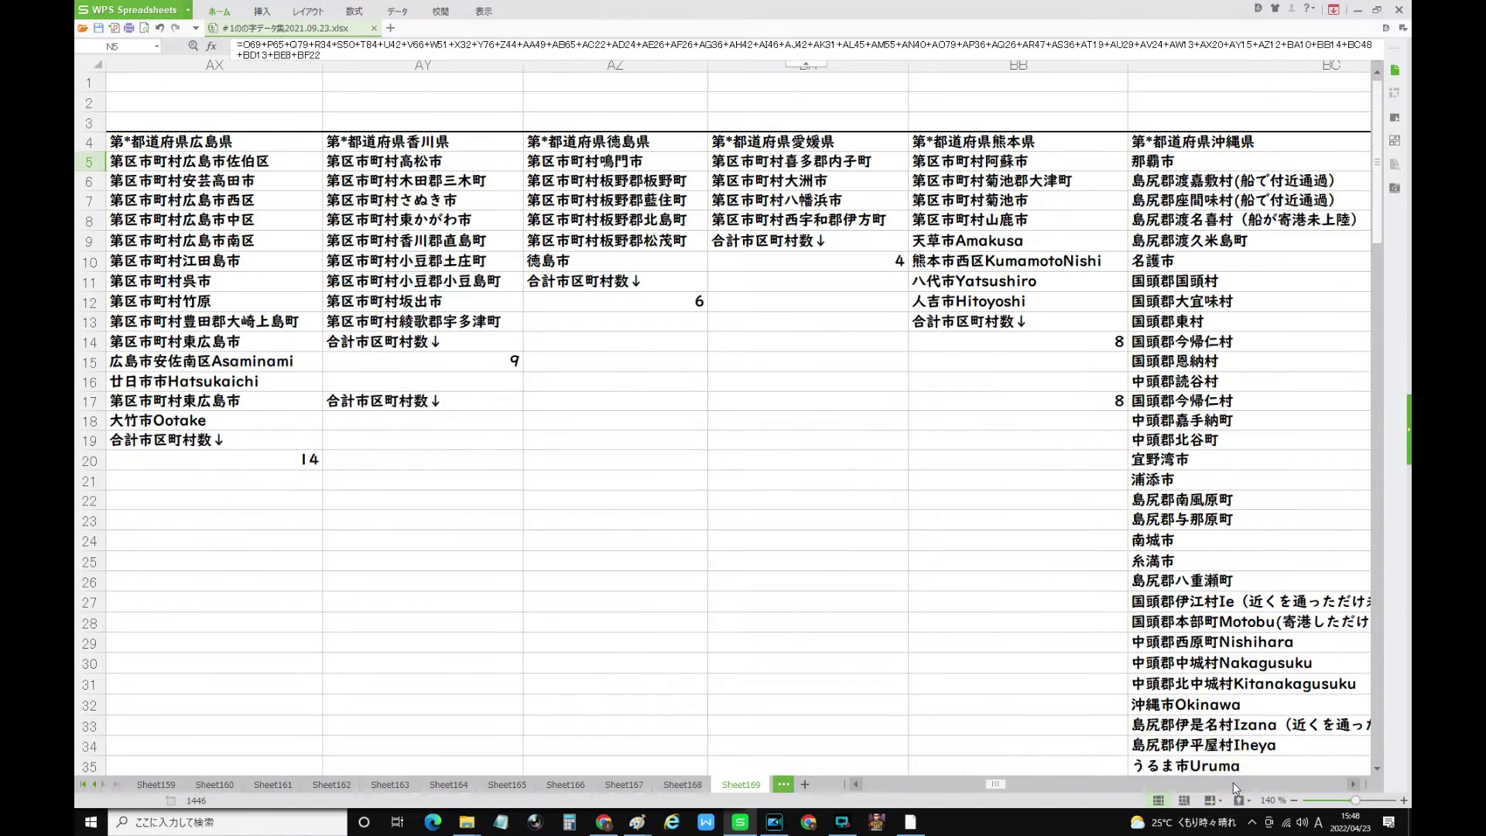
left_click(1233, 784)
left_click(958, 783)
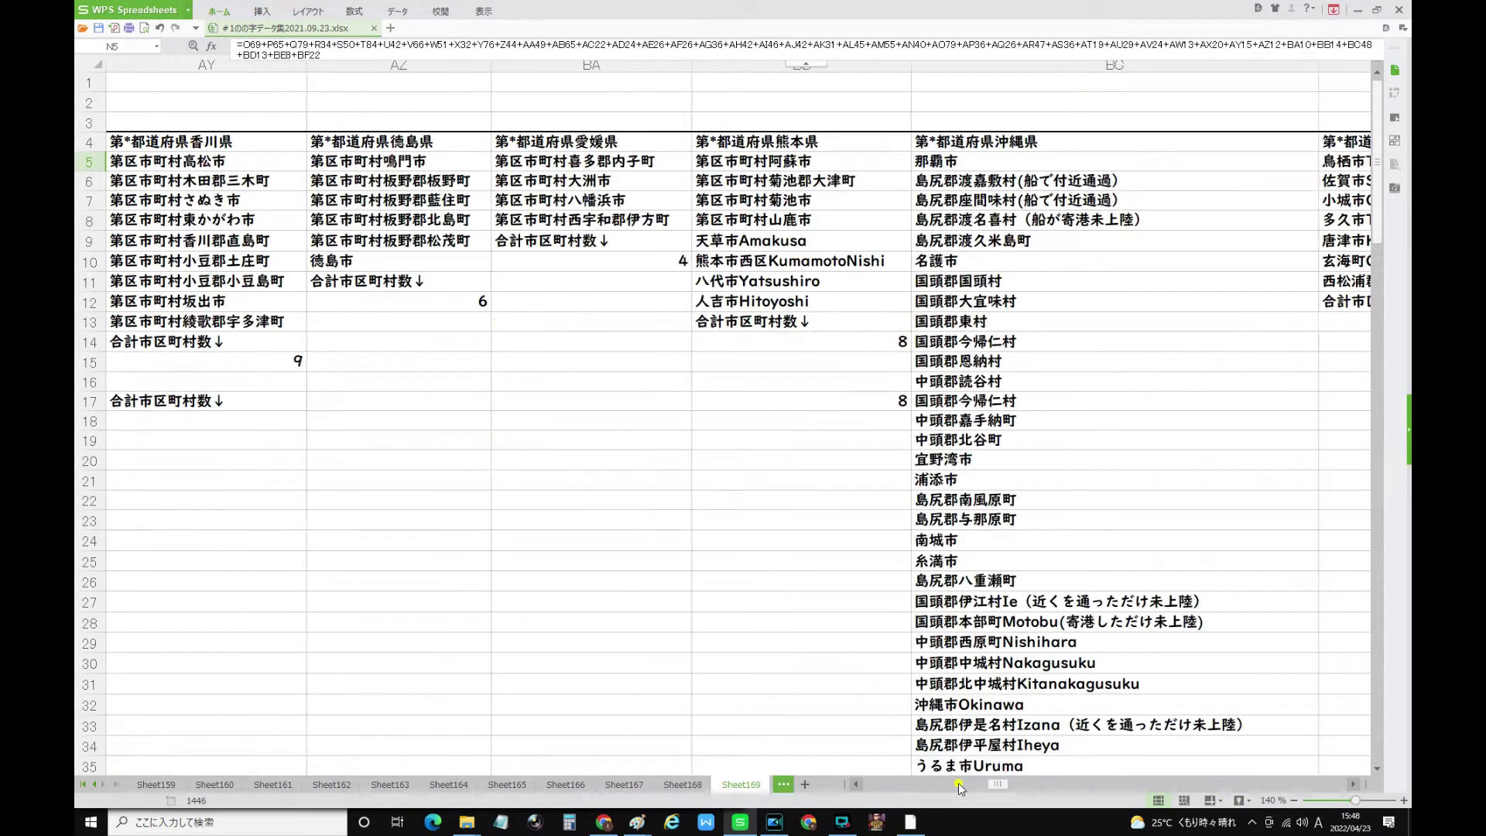
left_click(958, 783)
left_click(958, 782)
left_click(958, 783)
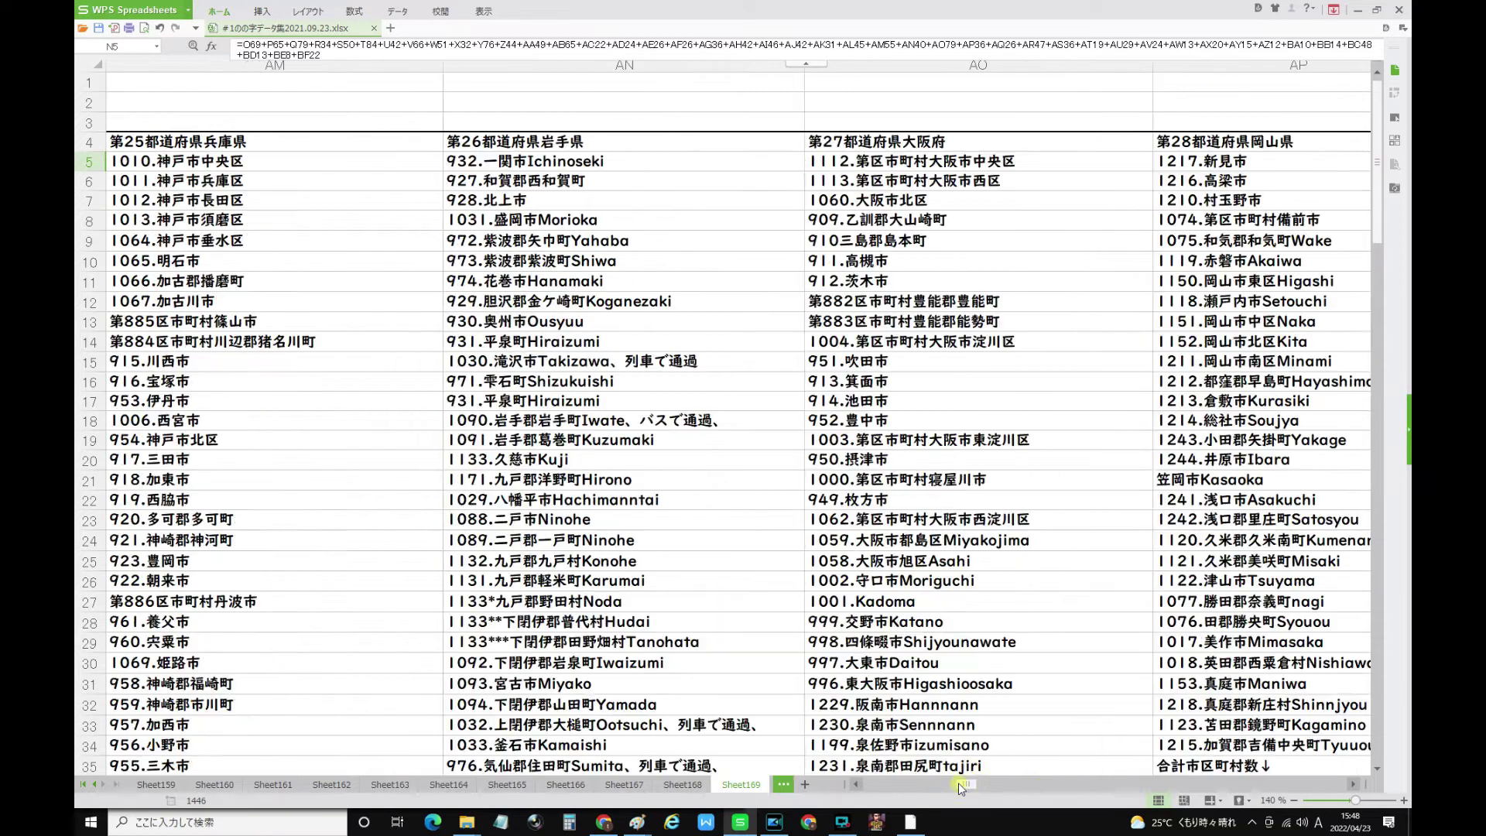
left_click(958, 782)
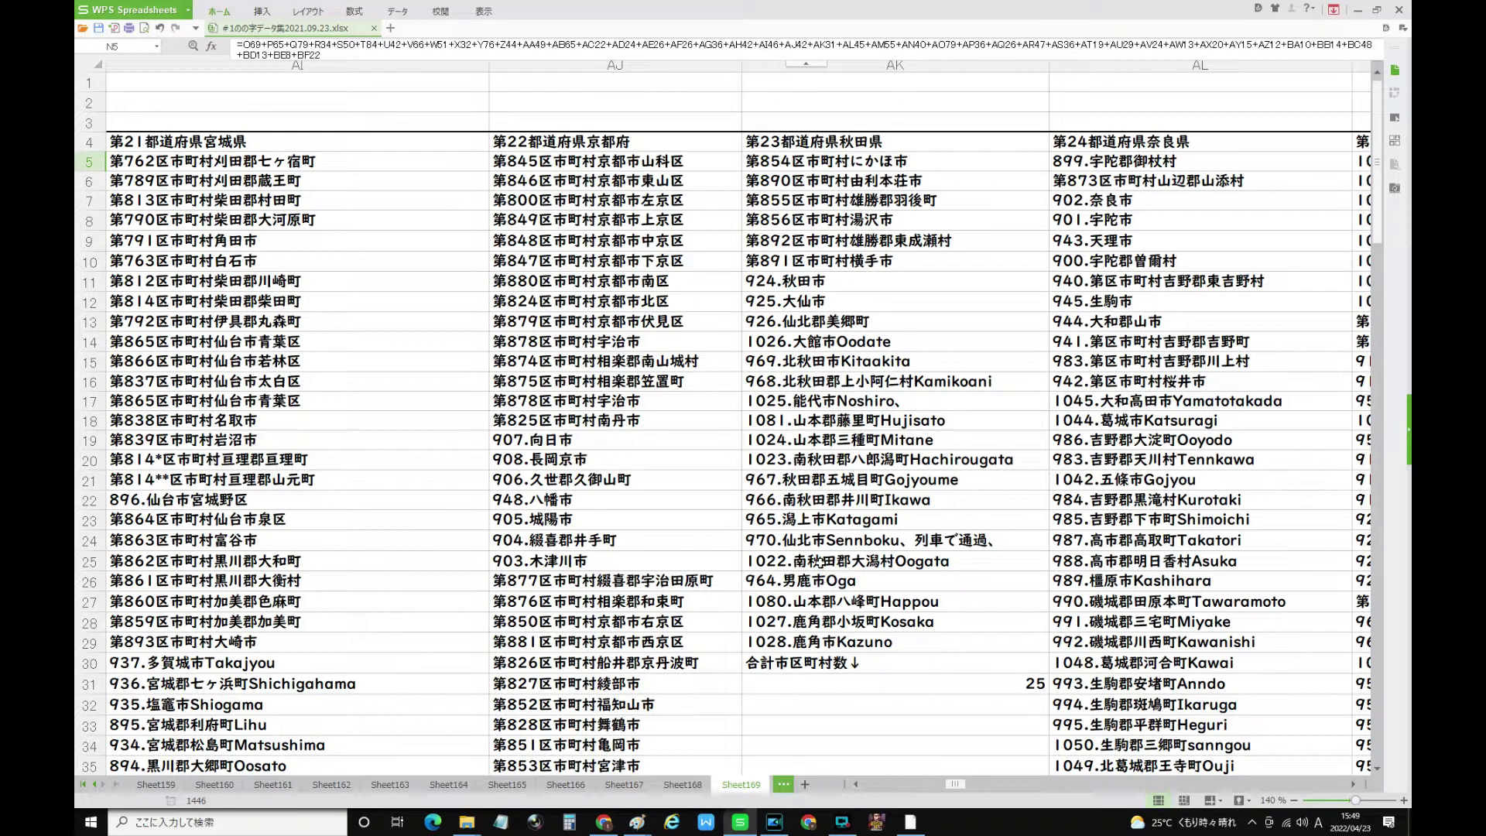
Check the 秋田県 list entries from 仙北市 to 鹿角市 in column AK and the municipality total in AK31
left_click(852, 560)
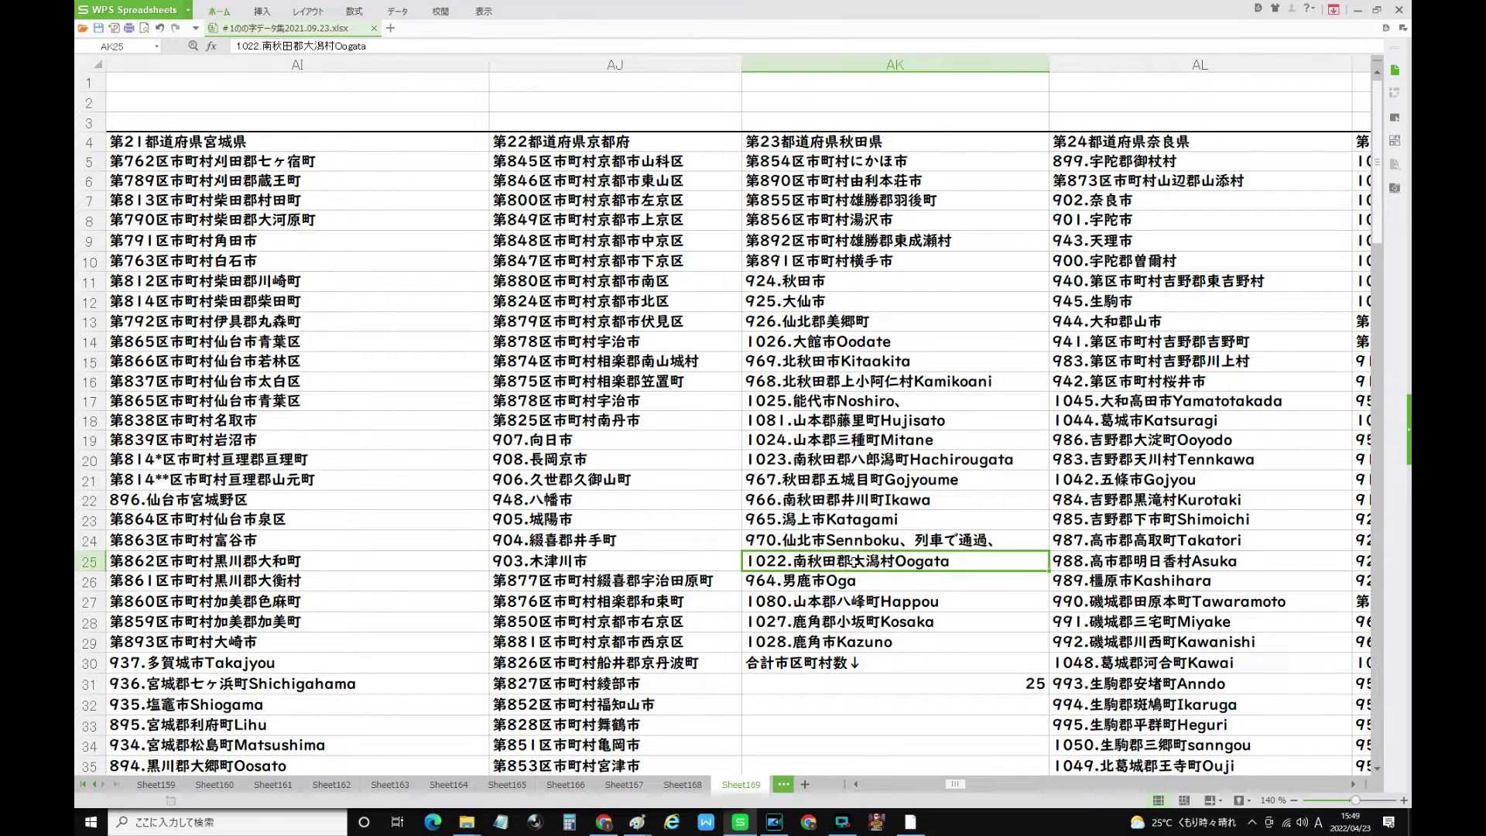
left_click(820, 581)
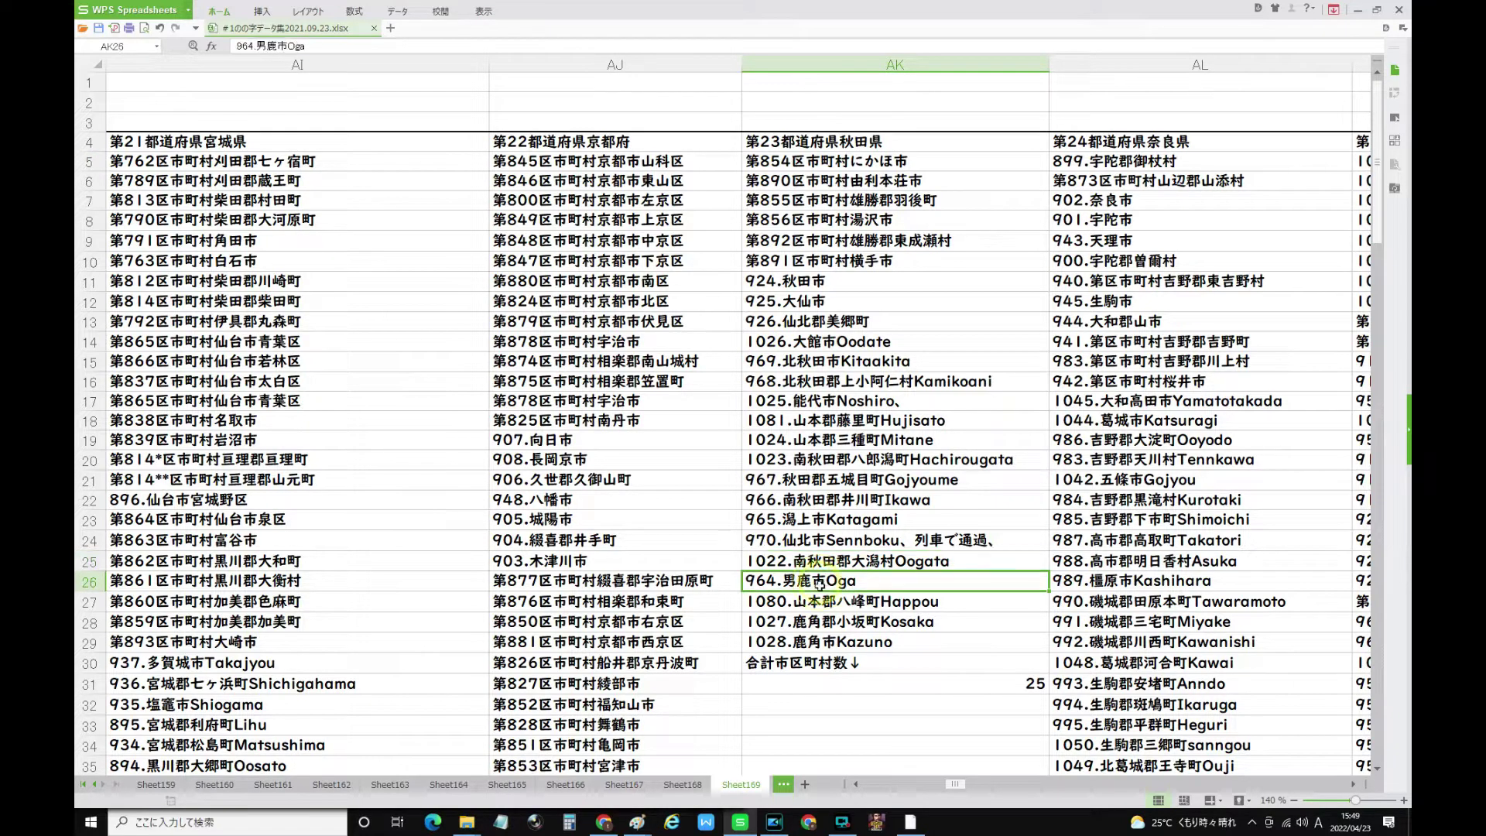
left_click(893, 609)
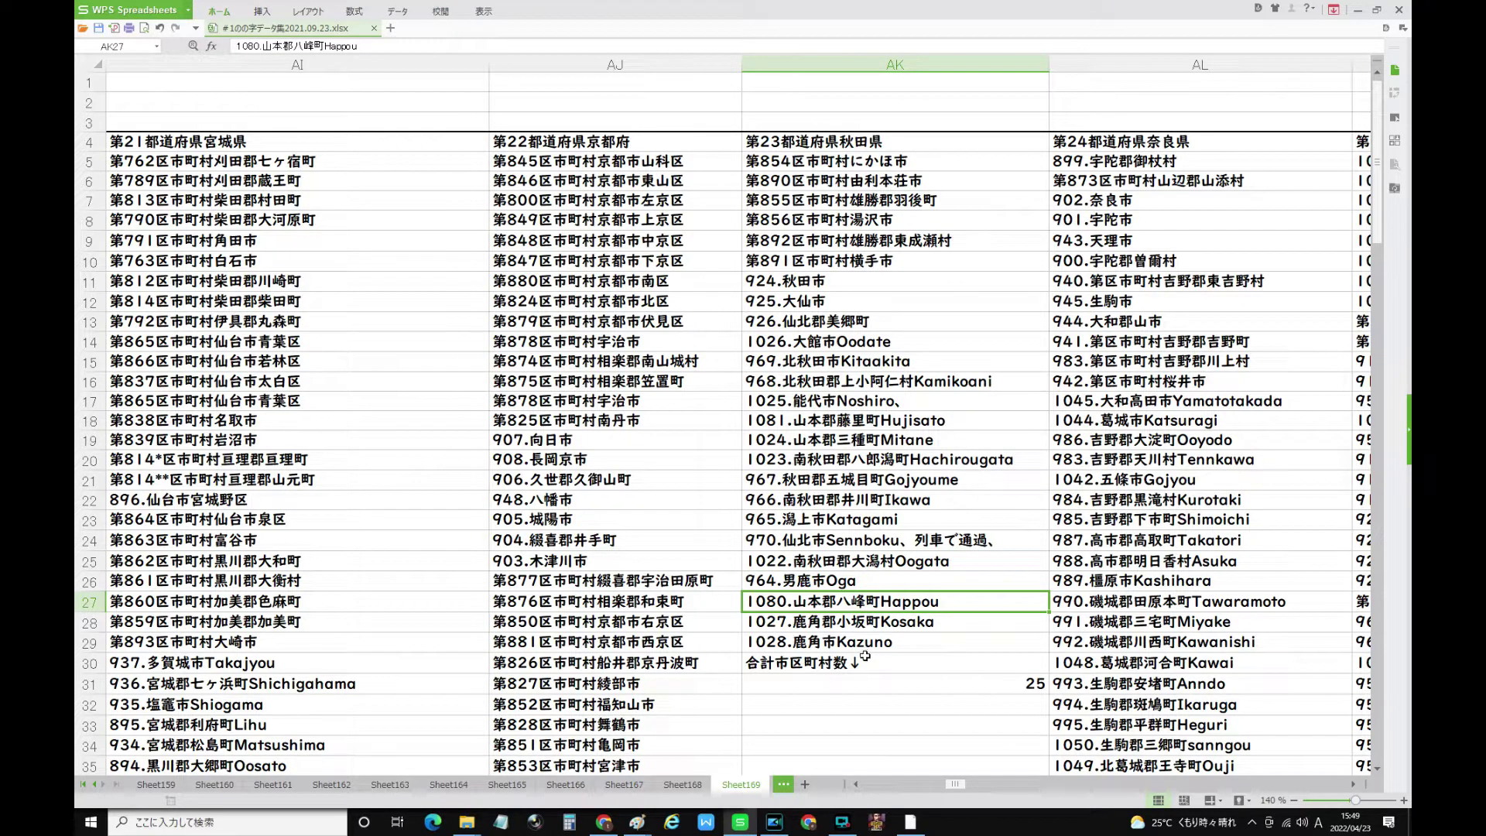
left_click(832, 636)
left_click(1029, 683)
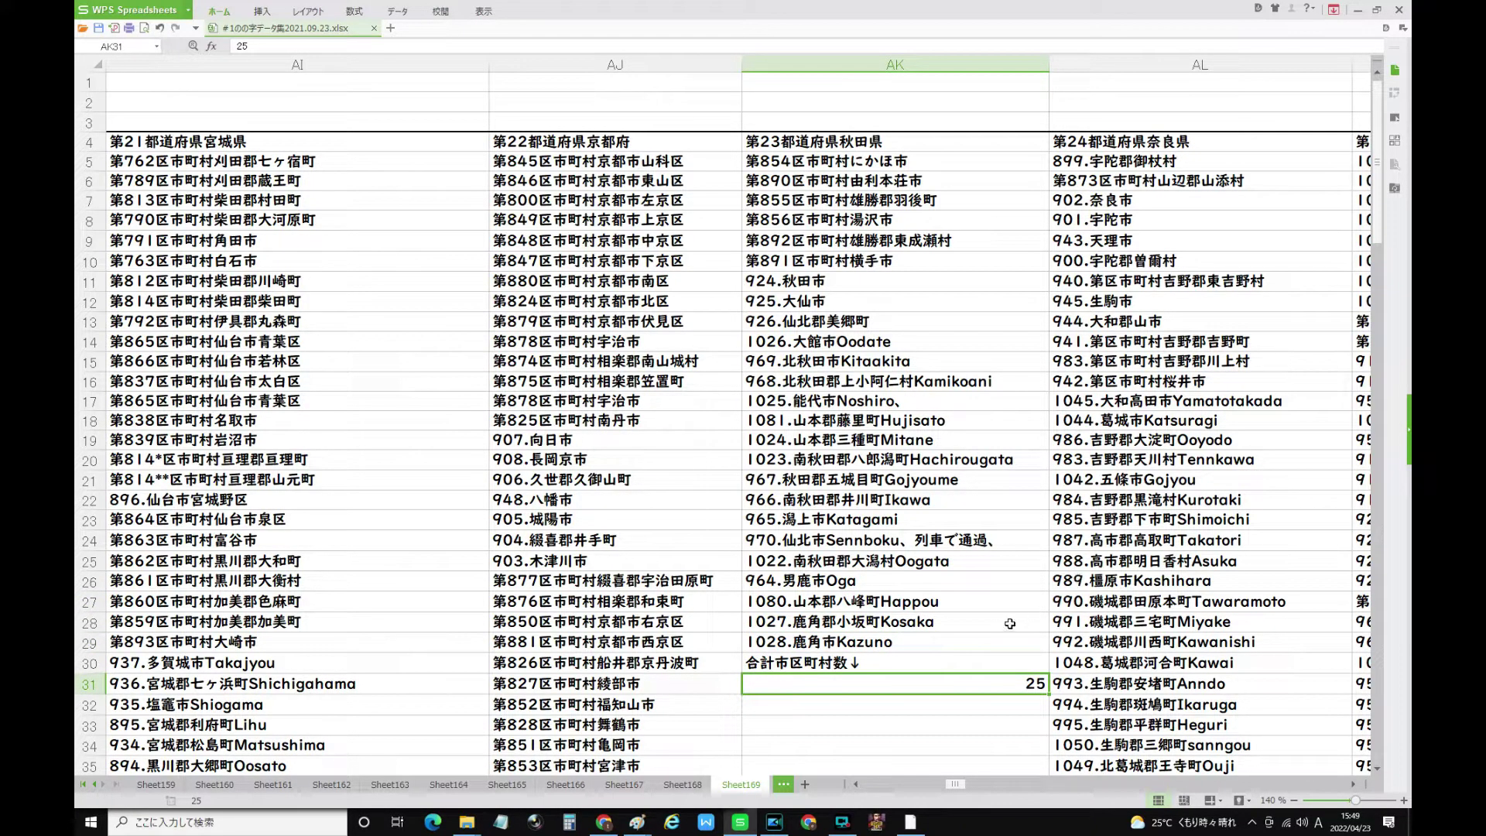
left_click(919, 544)
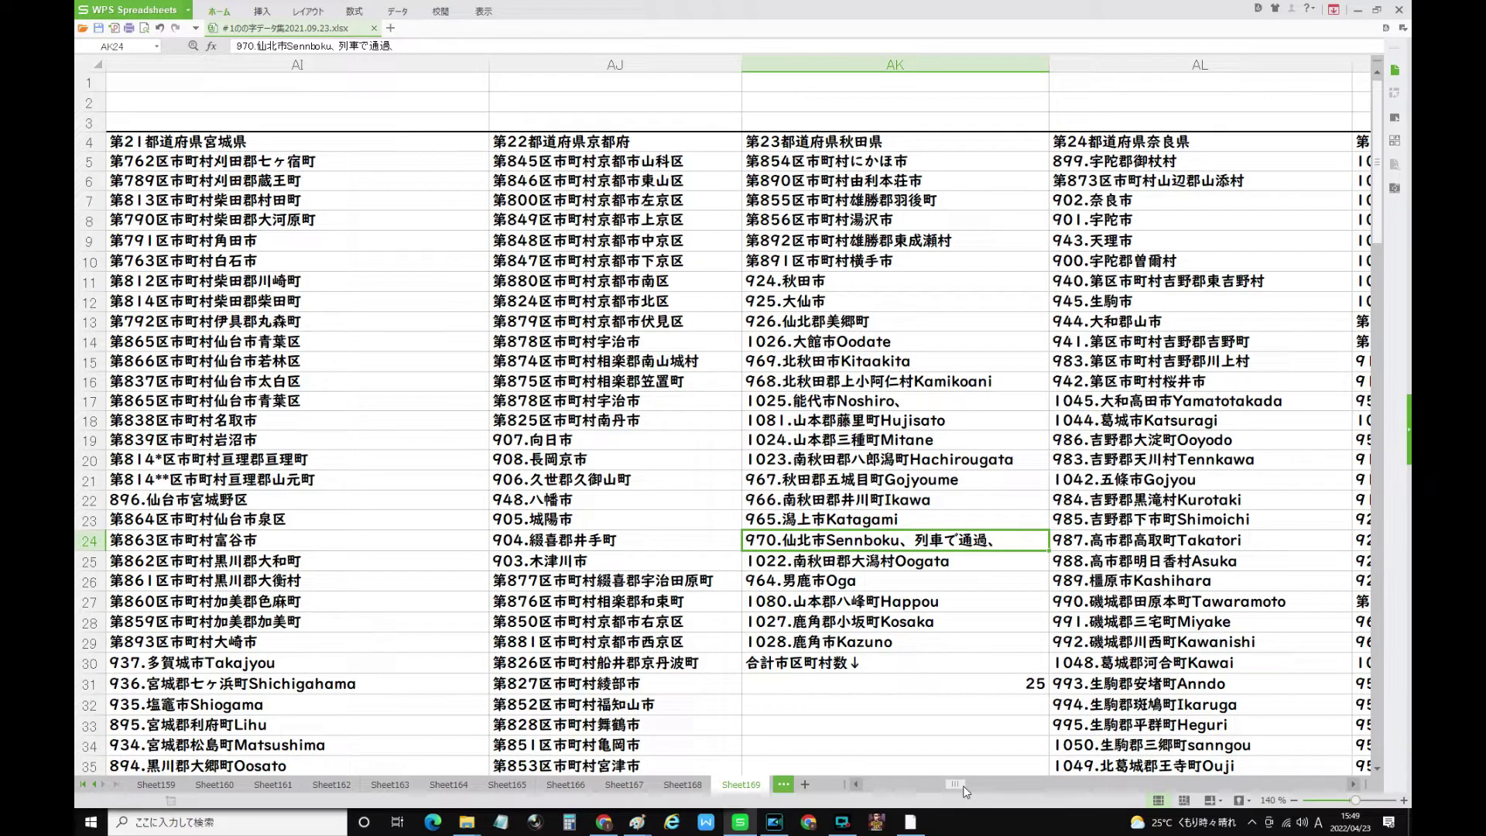
Review the 青森県 municipality list in column AR, including 大間町 and 佐井村, and check its total in AR47
left_click_drag(965, 790, 987, 789)
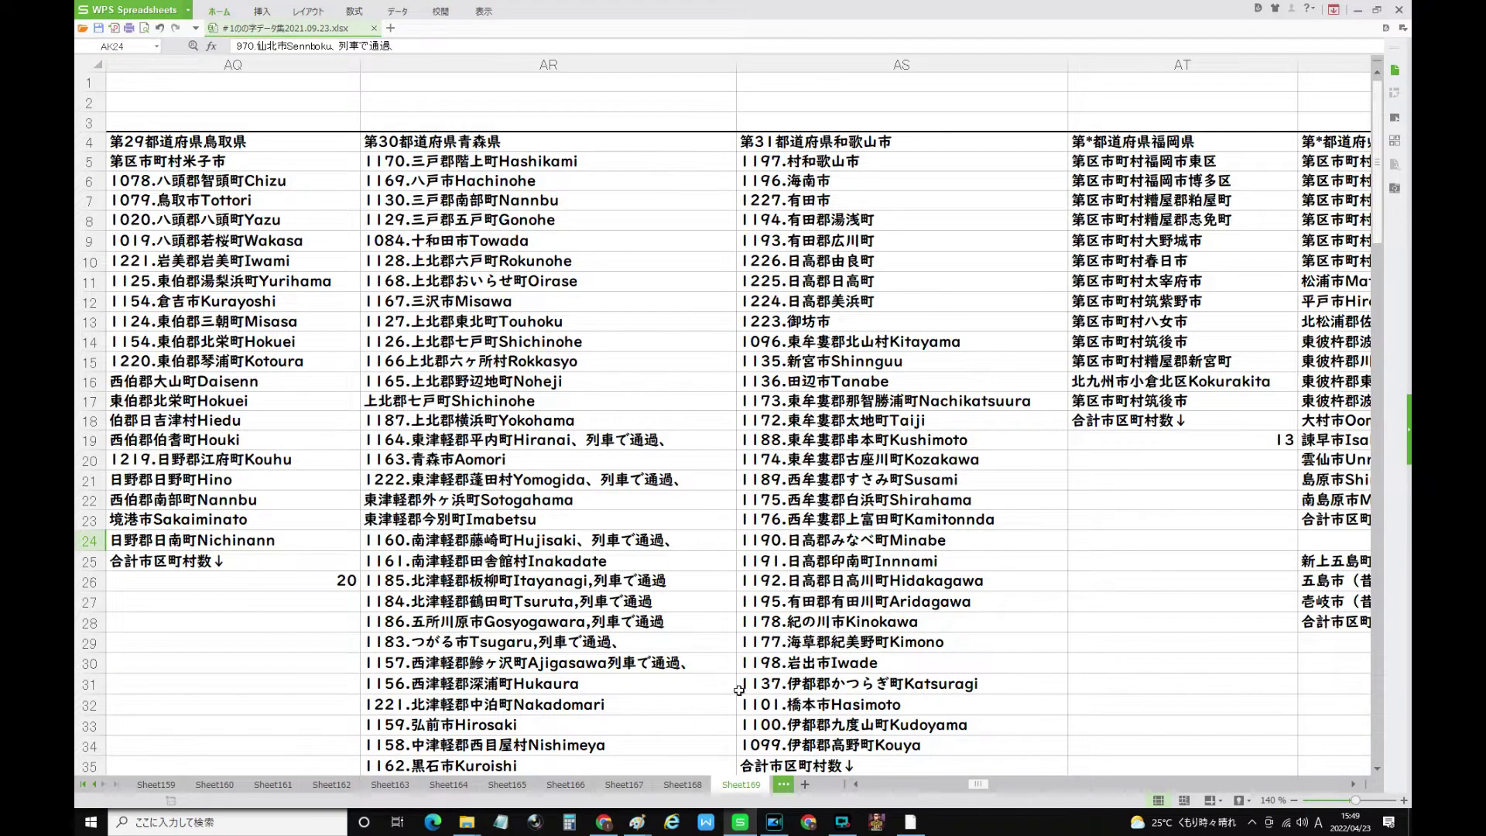
scroll(416, 542, "down", 2)
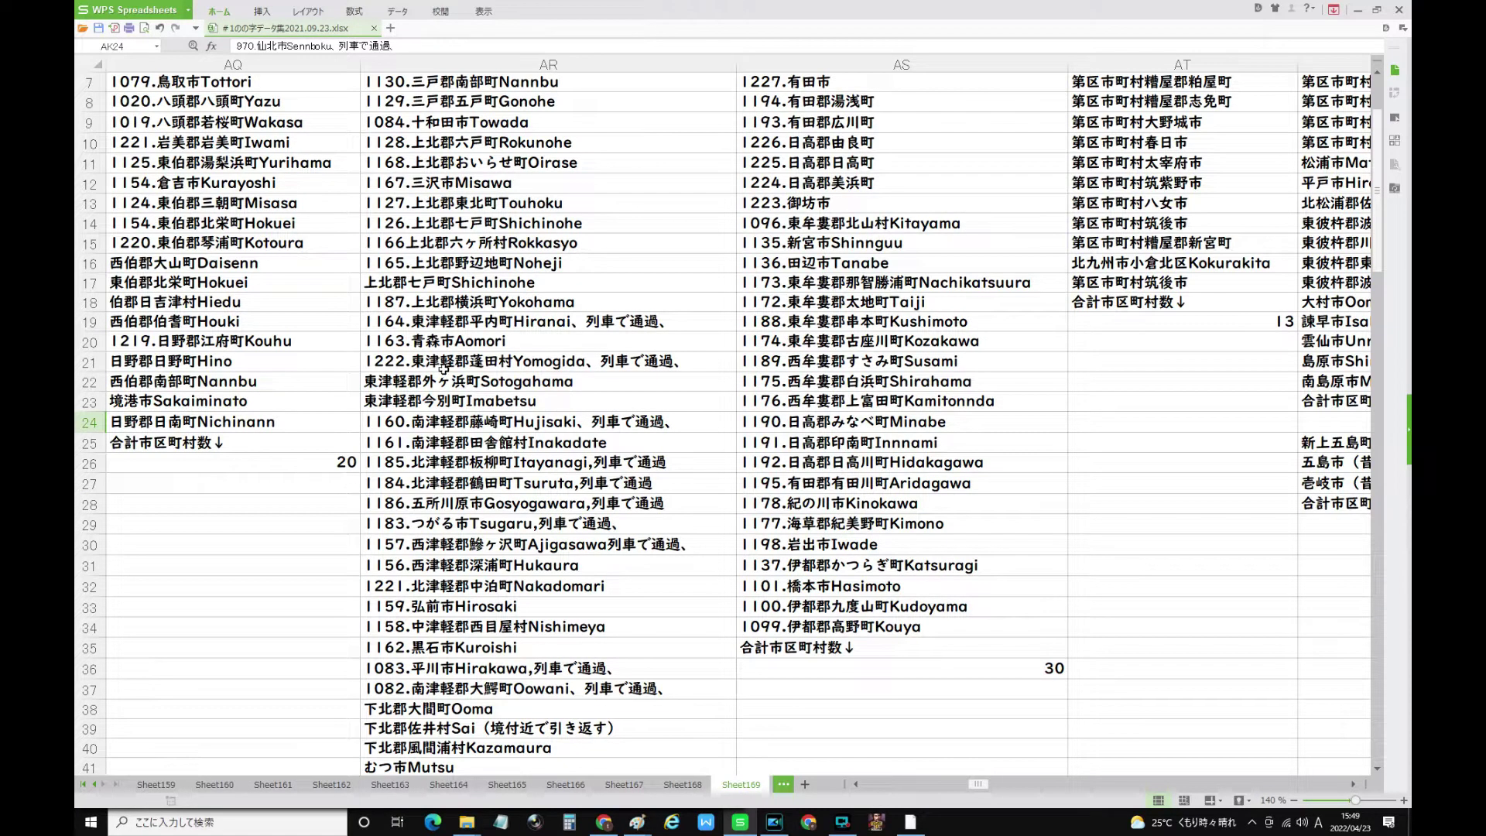
scroll(467, 483, "down", 2)
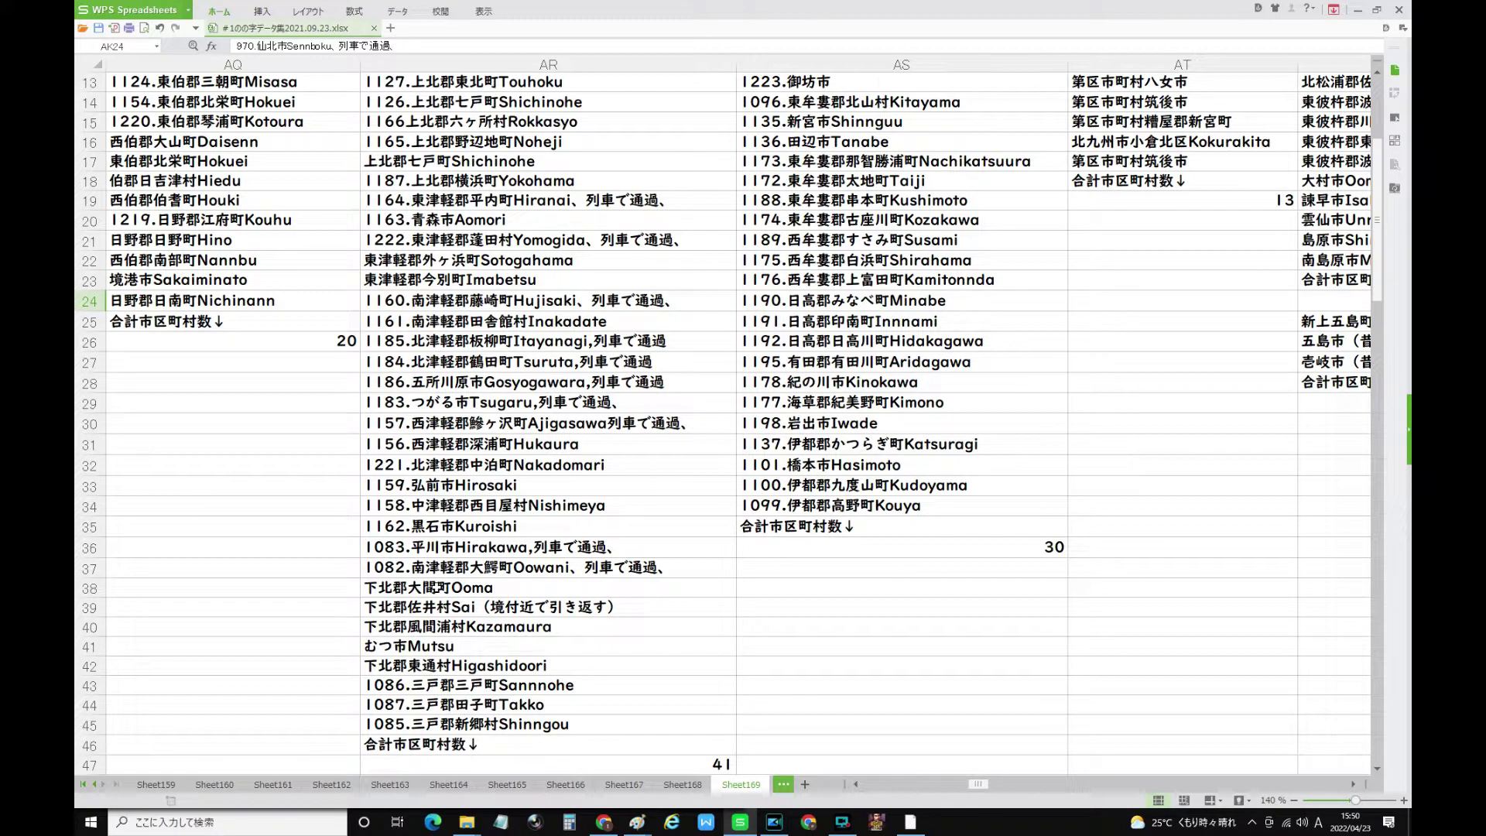
left_click(460, 590)
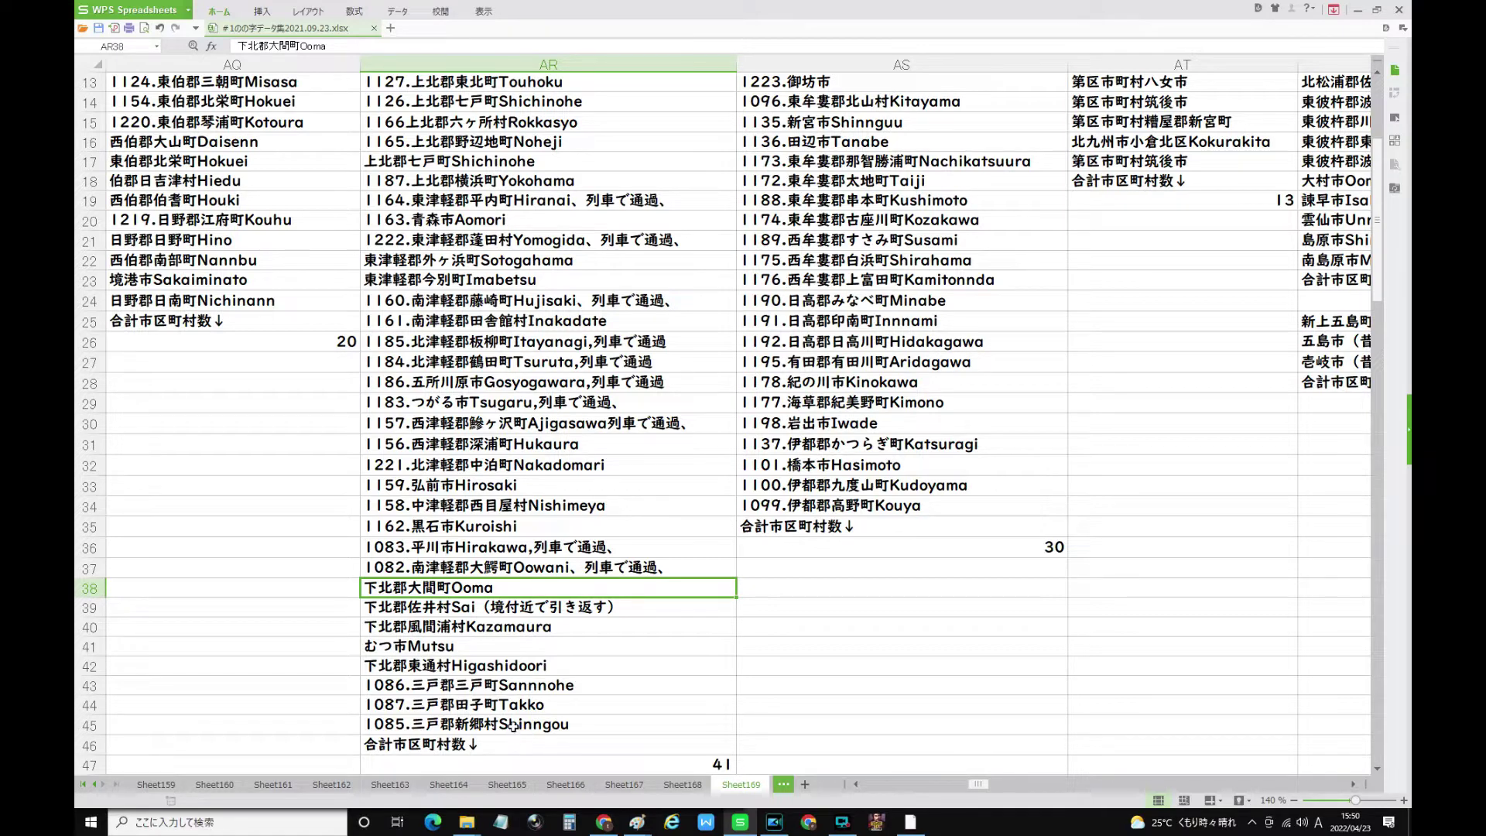
left_click(705, 765)
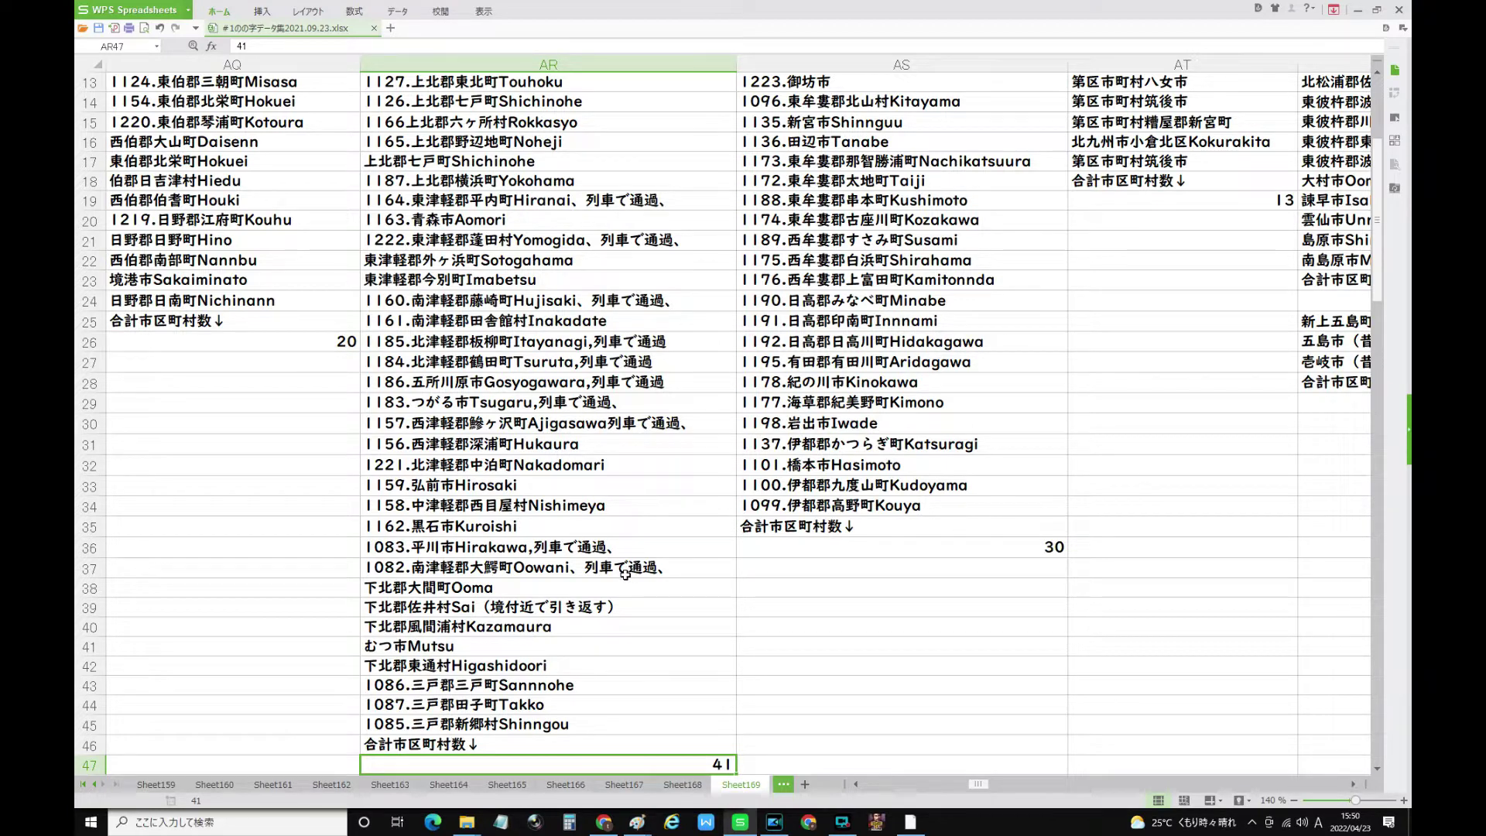
left_click(451, 608)
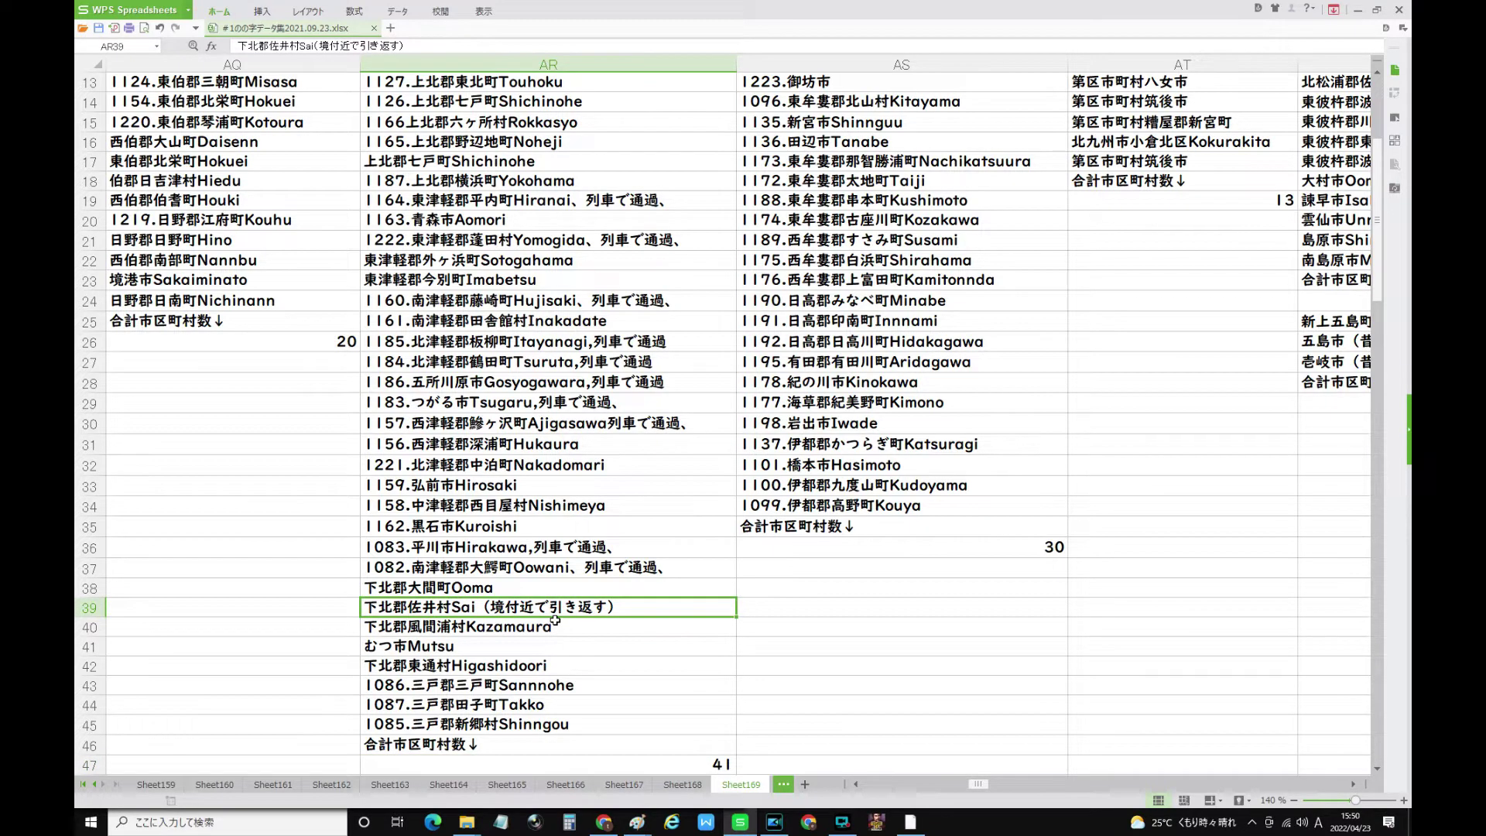
scroll(555, 620, "up", 4)
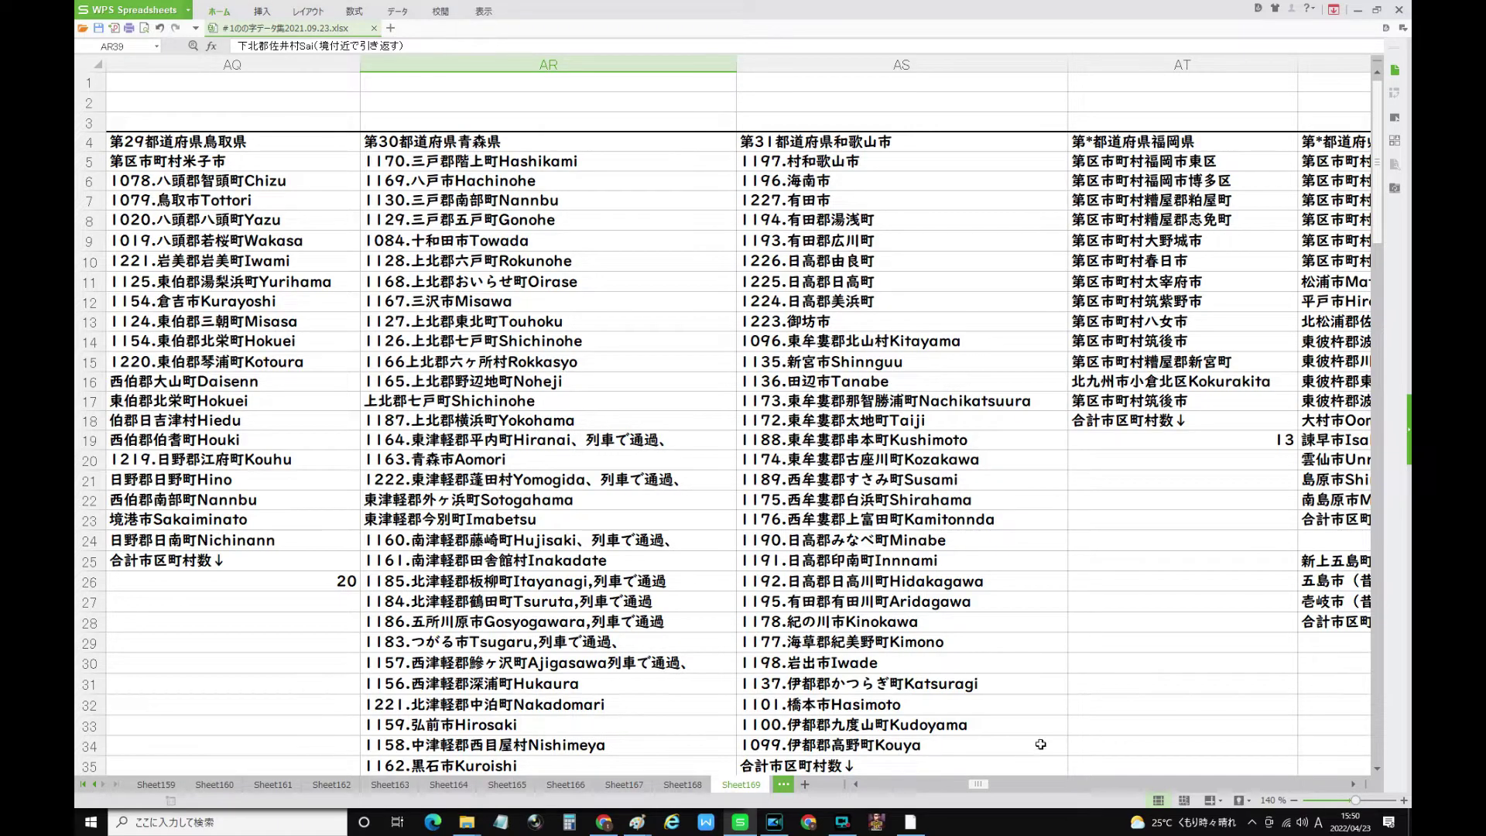
Go through the 北海道 list in column BF from 茅部郡森町 to 松前郡松前町 and check its total in BF22
left_click_drag(974, 784, 998, 782)
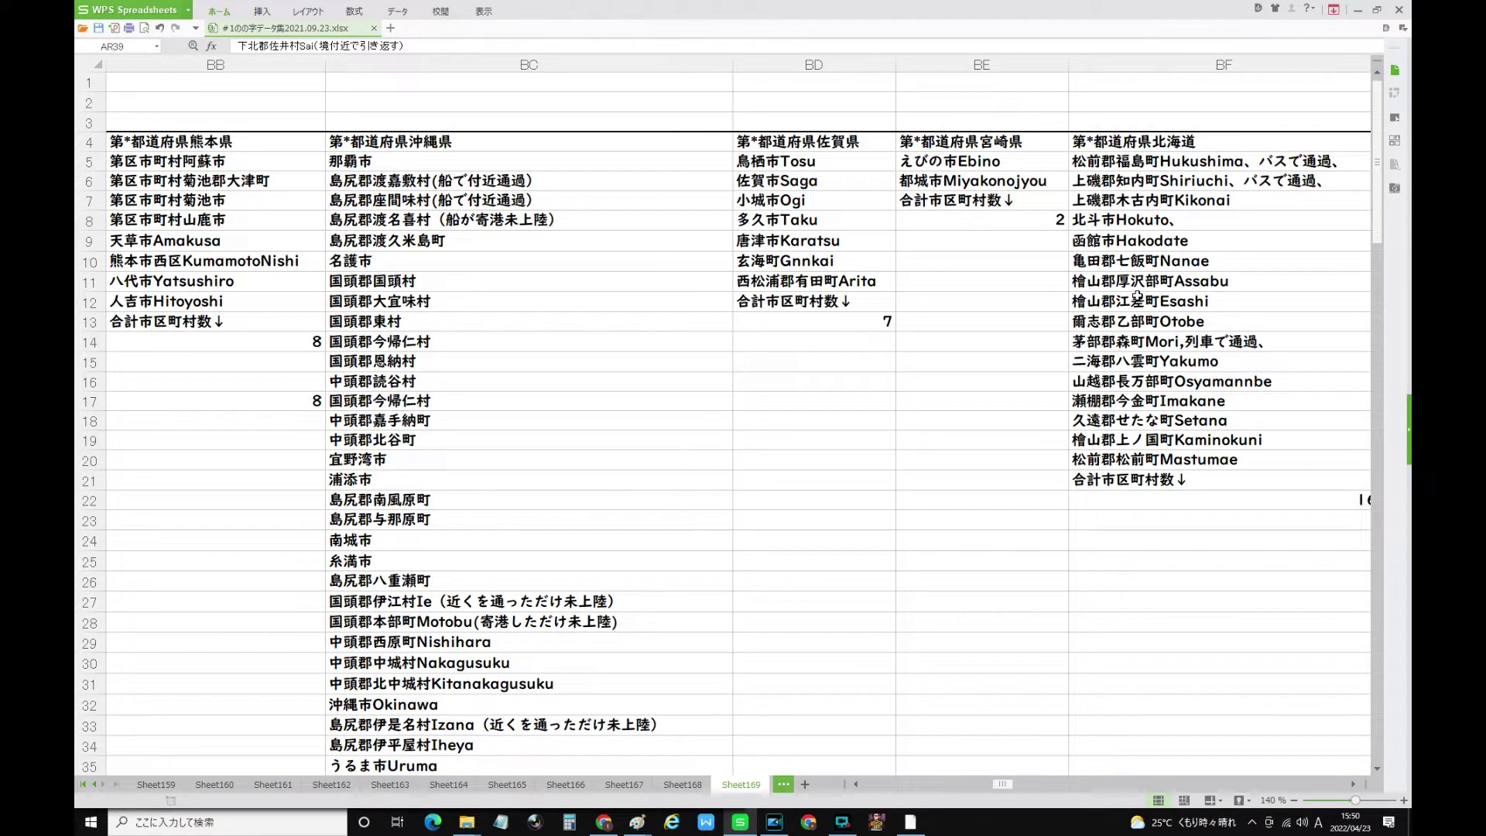
left_click(1112, 342)
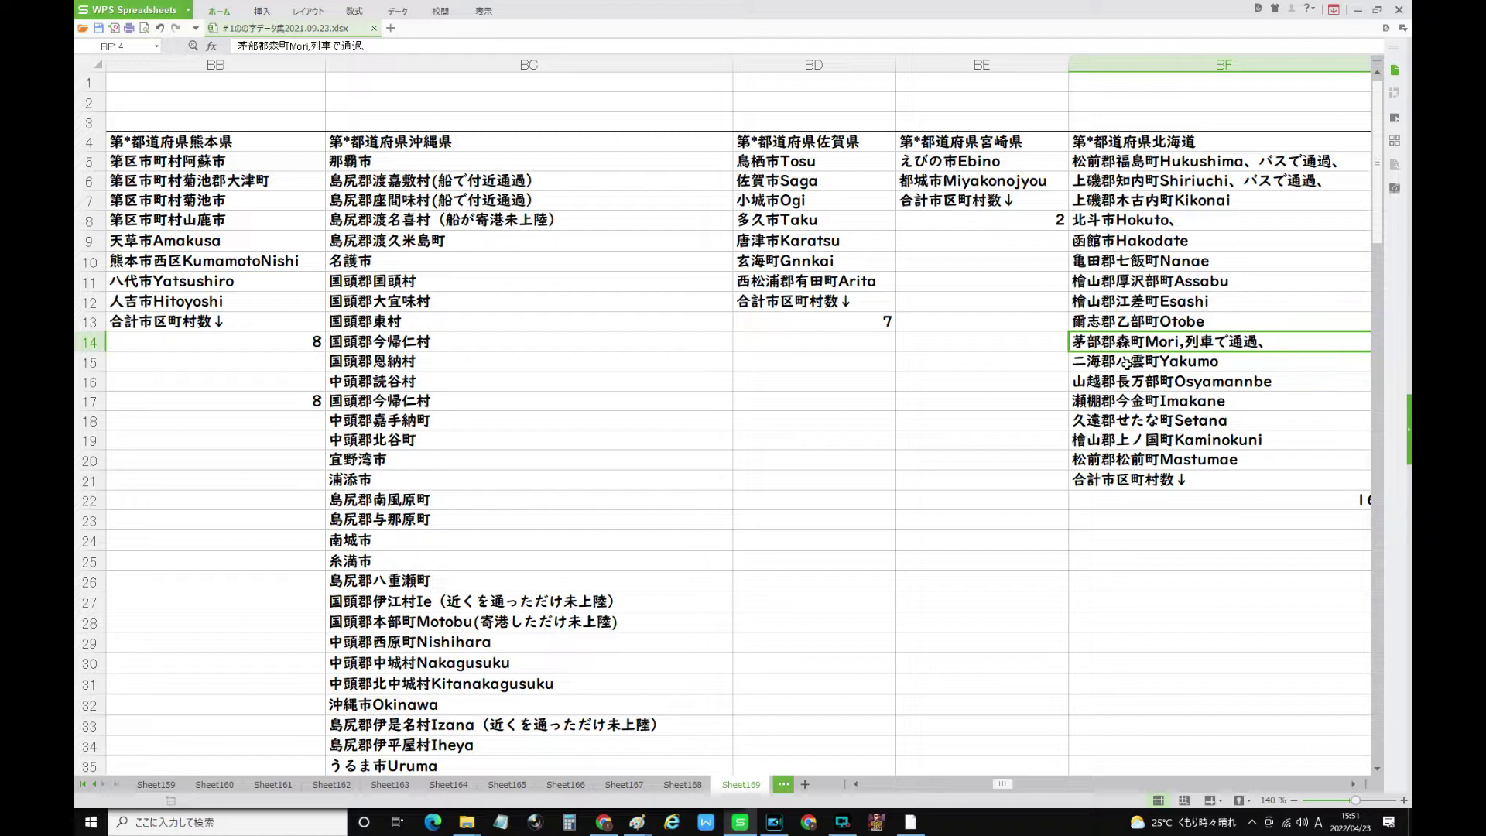
left_click(1138, 362)
left_click(1116, 384)
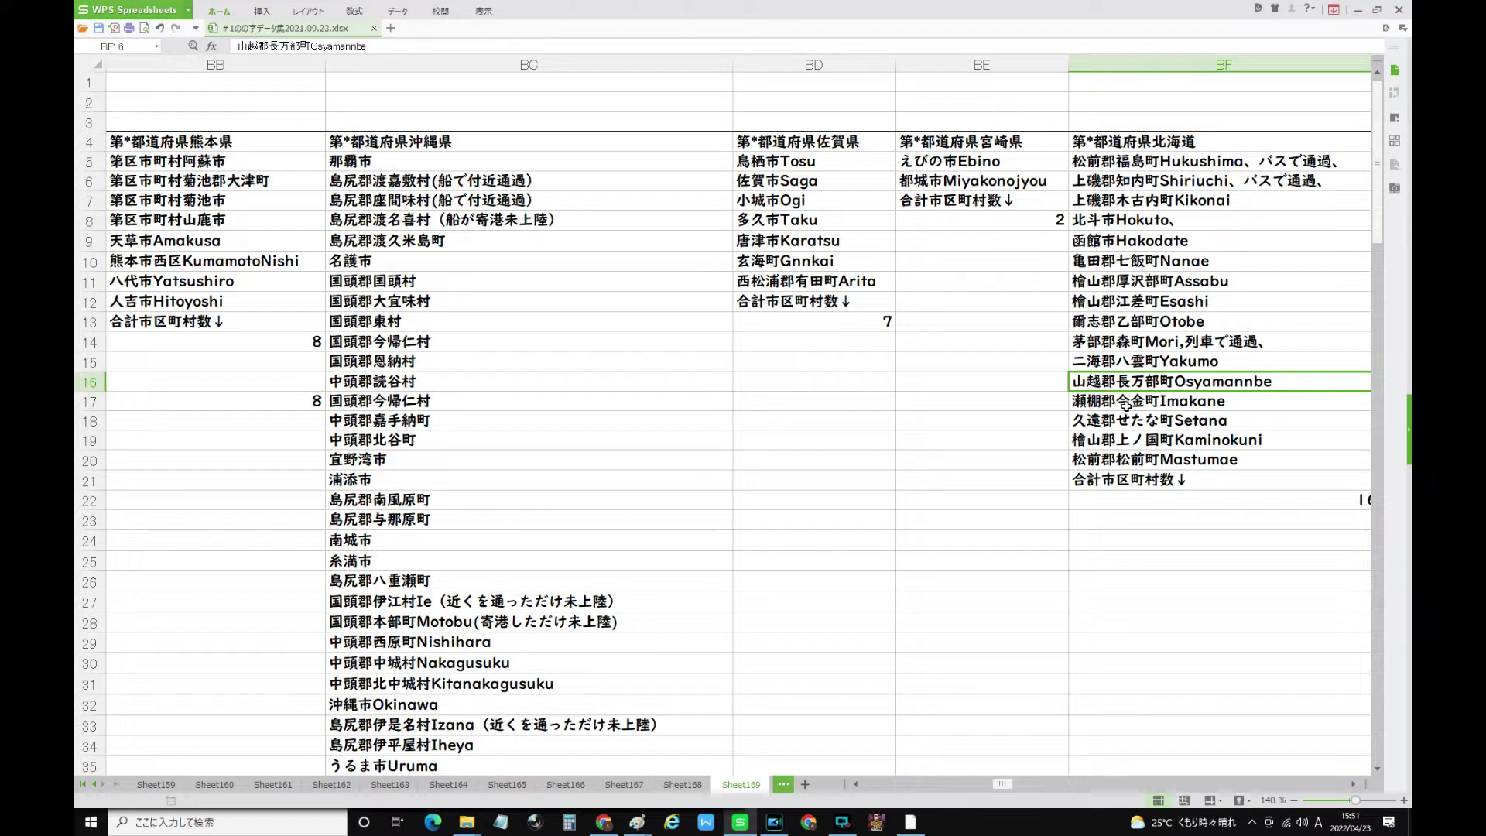
left_click(1137, 425)
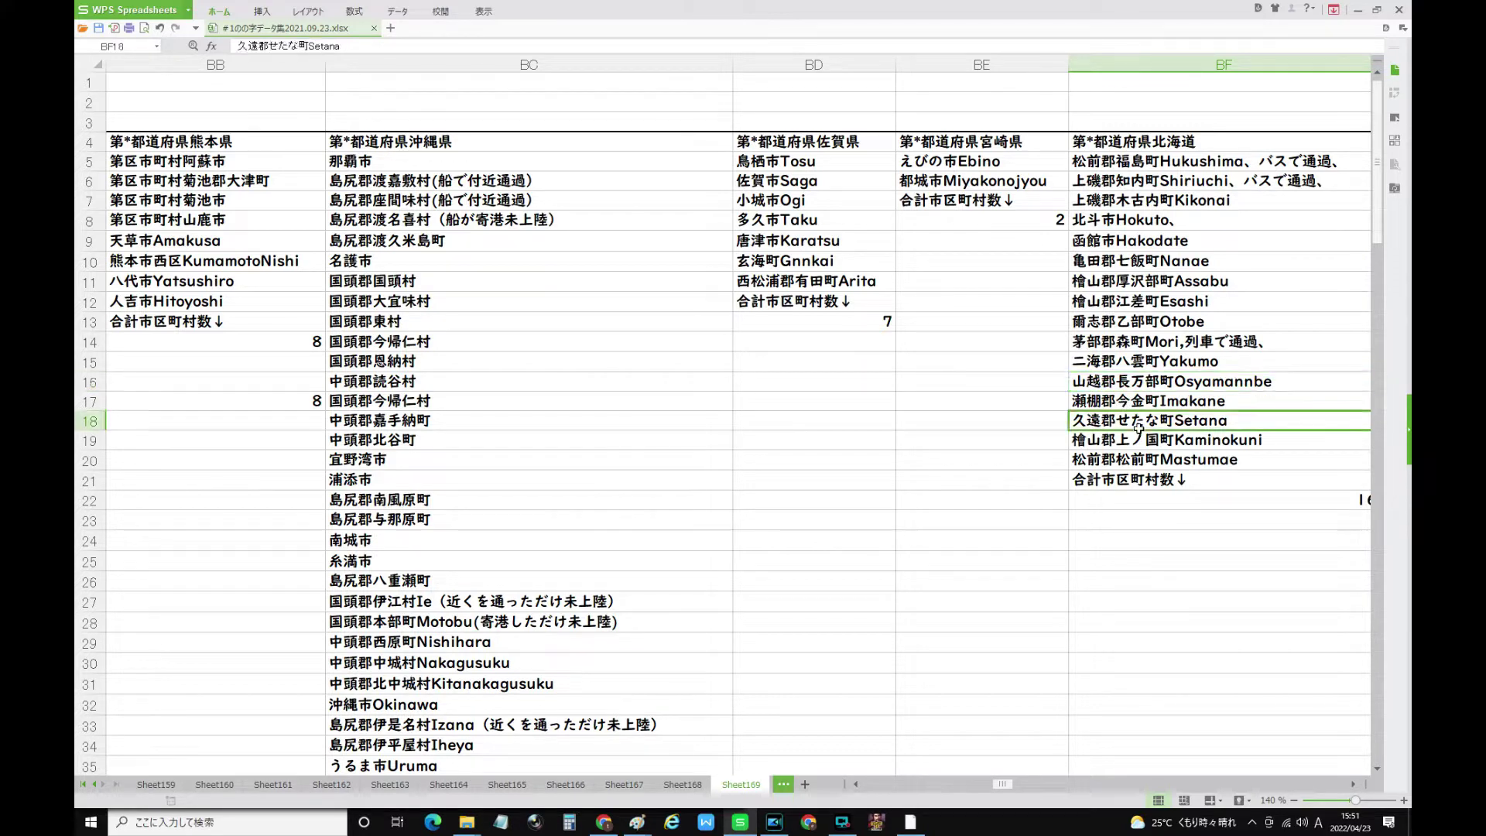
left_click(1138, 442)
left_click(1126, 463)
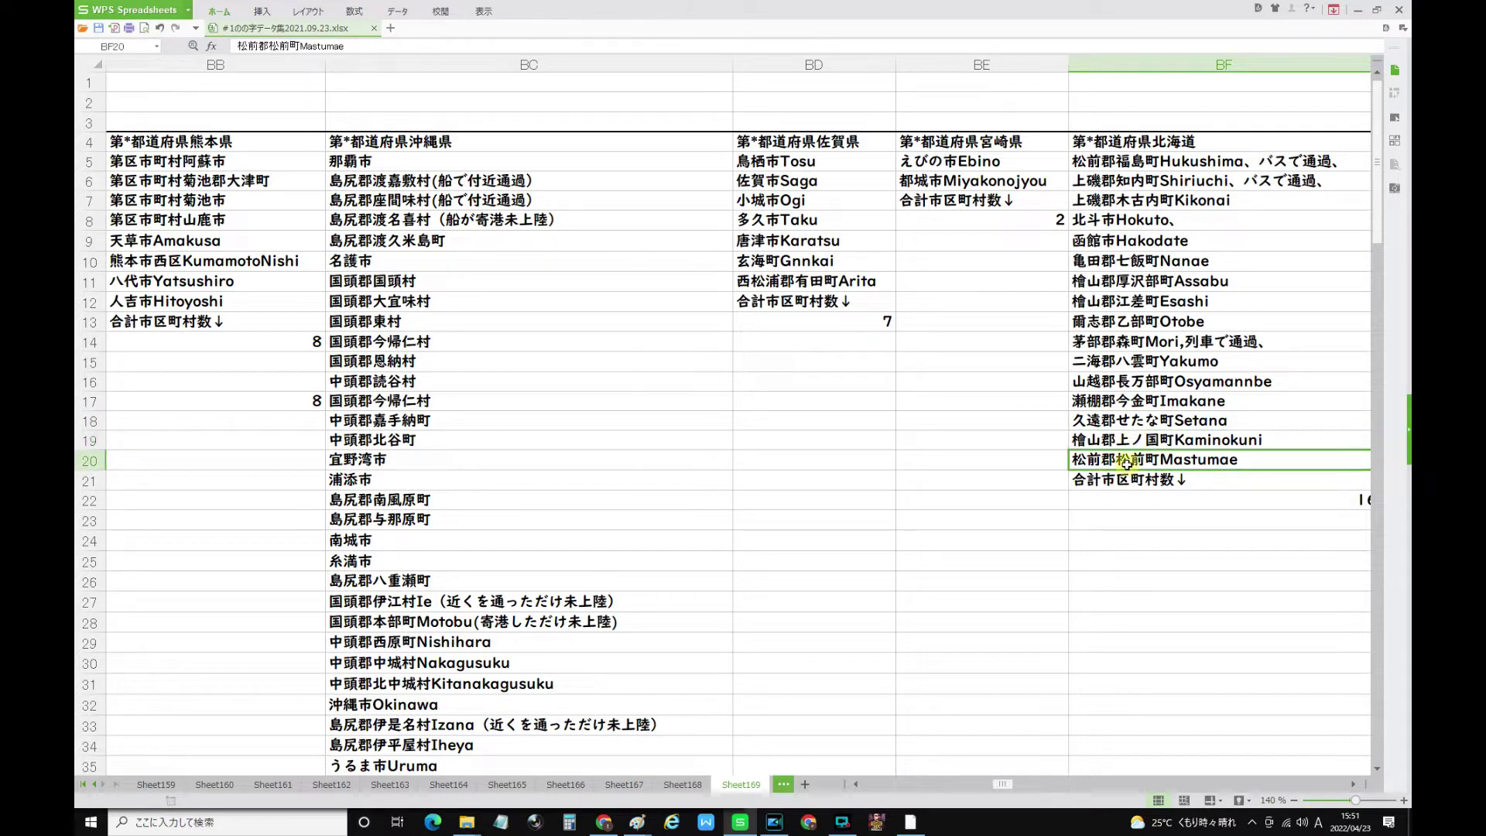
left_click(1356, 502)
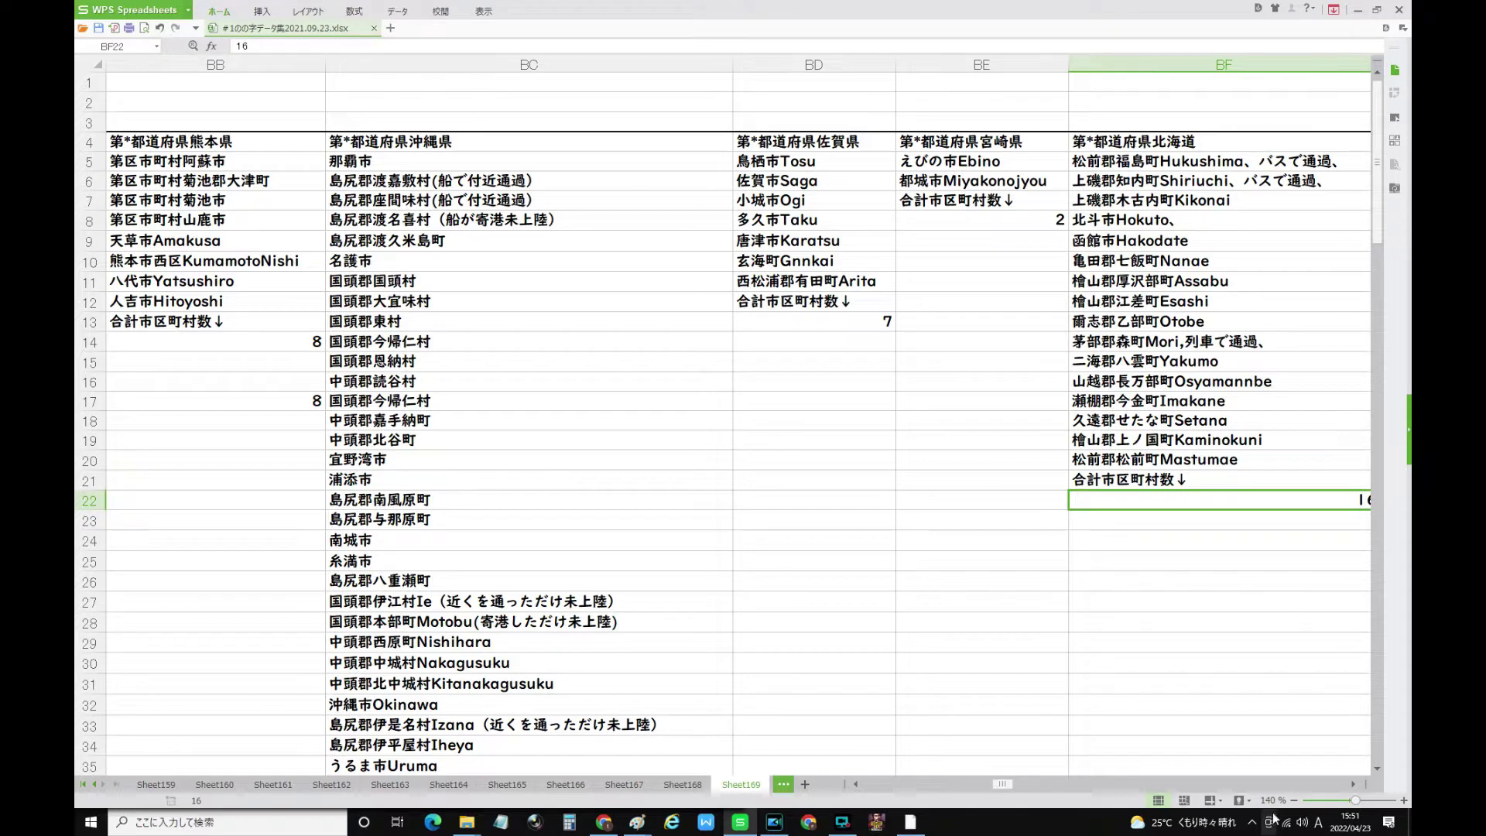
left_click(1353, 784)
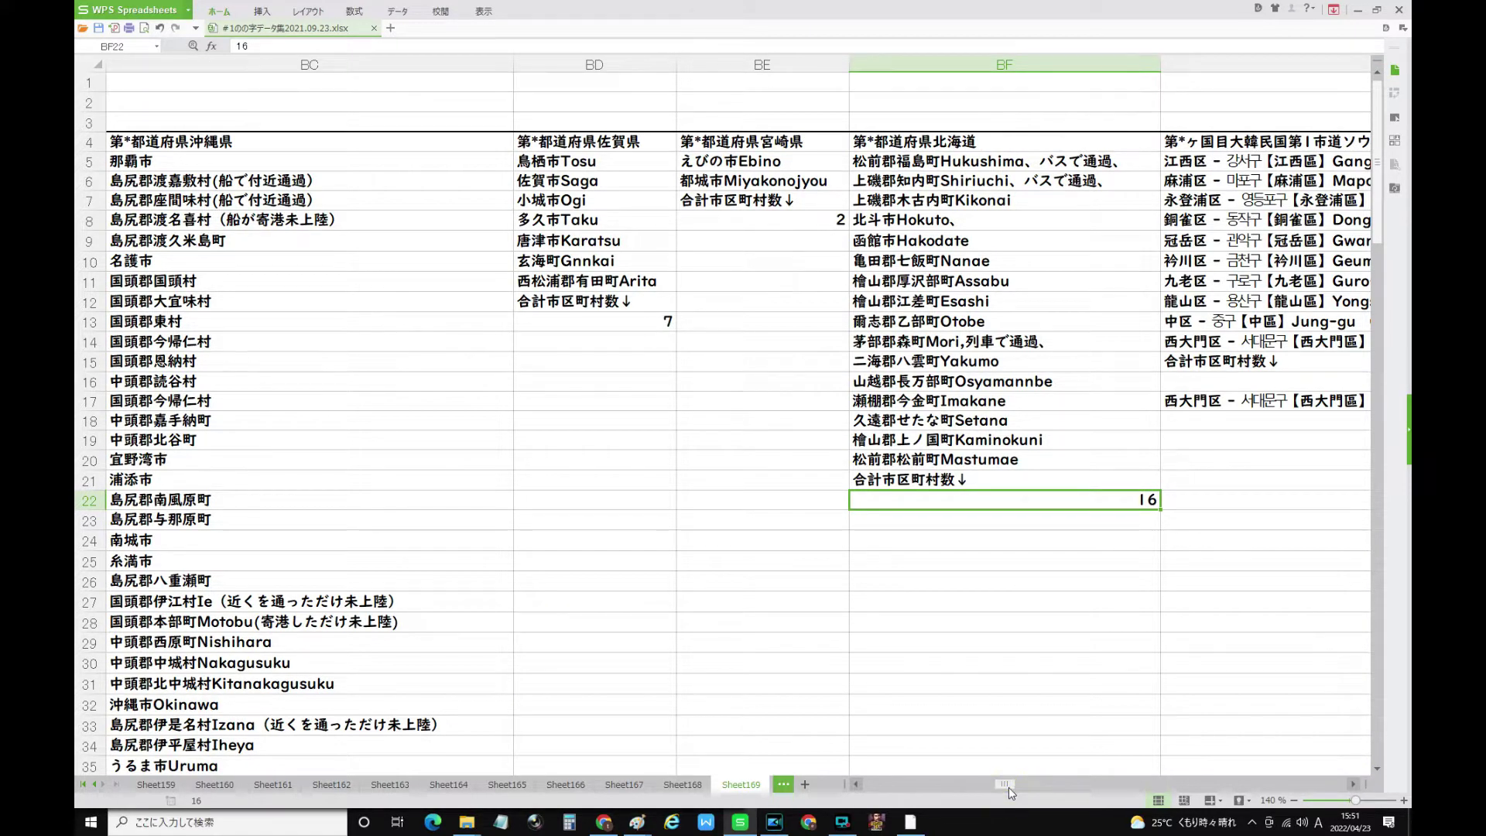
Correct the 八幡平市 entry in AN22 of the 岩手県 list to read 1029.八幡平市Hachimanntaira and save the workbook
left_click_drag(1009, 787, 1000, 787)
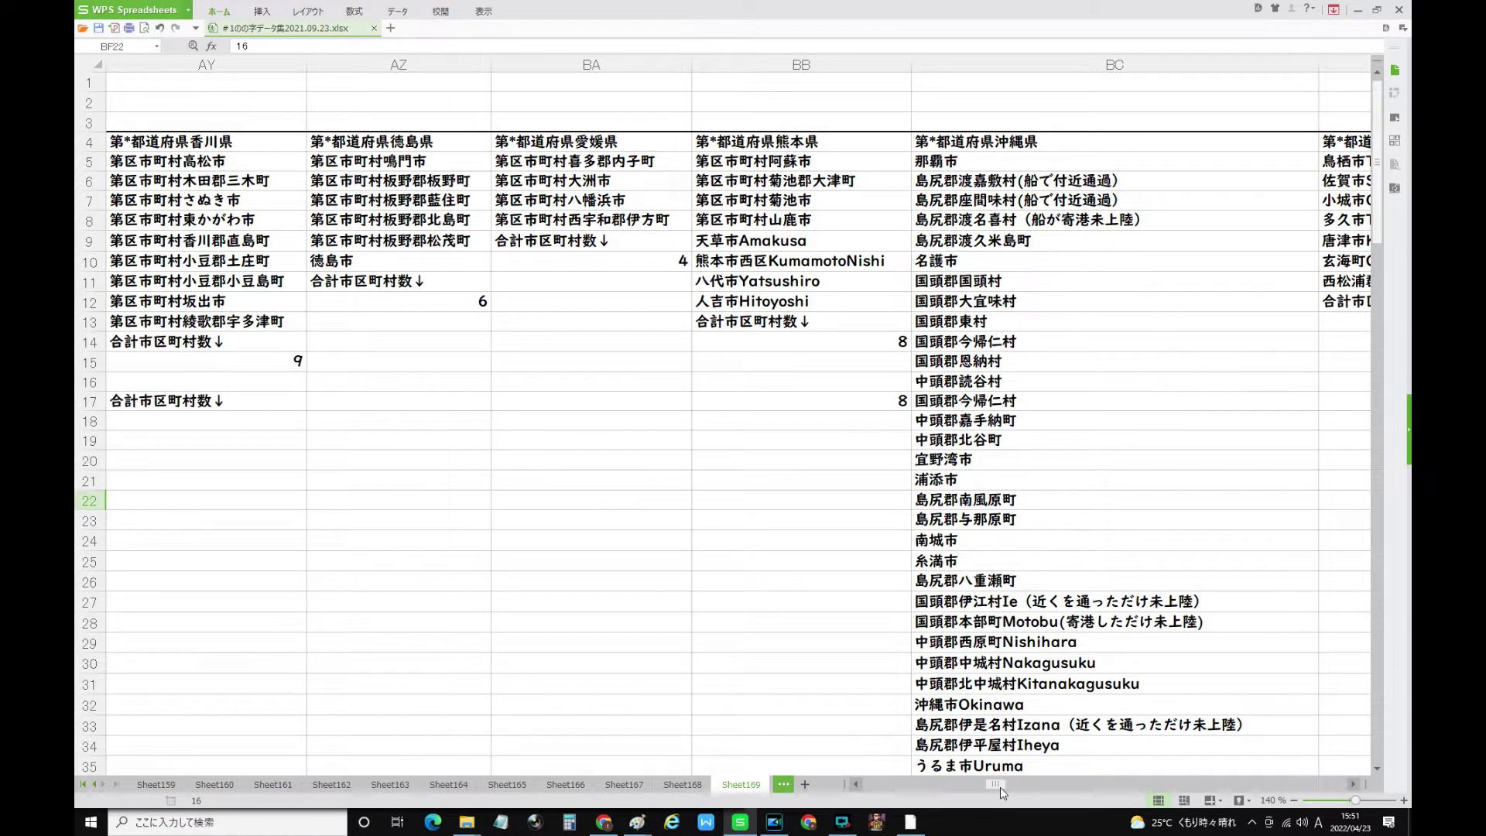
left_click_drag(1000, 787, 990, 789)
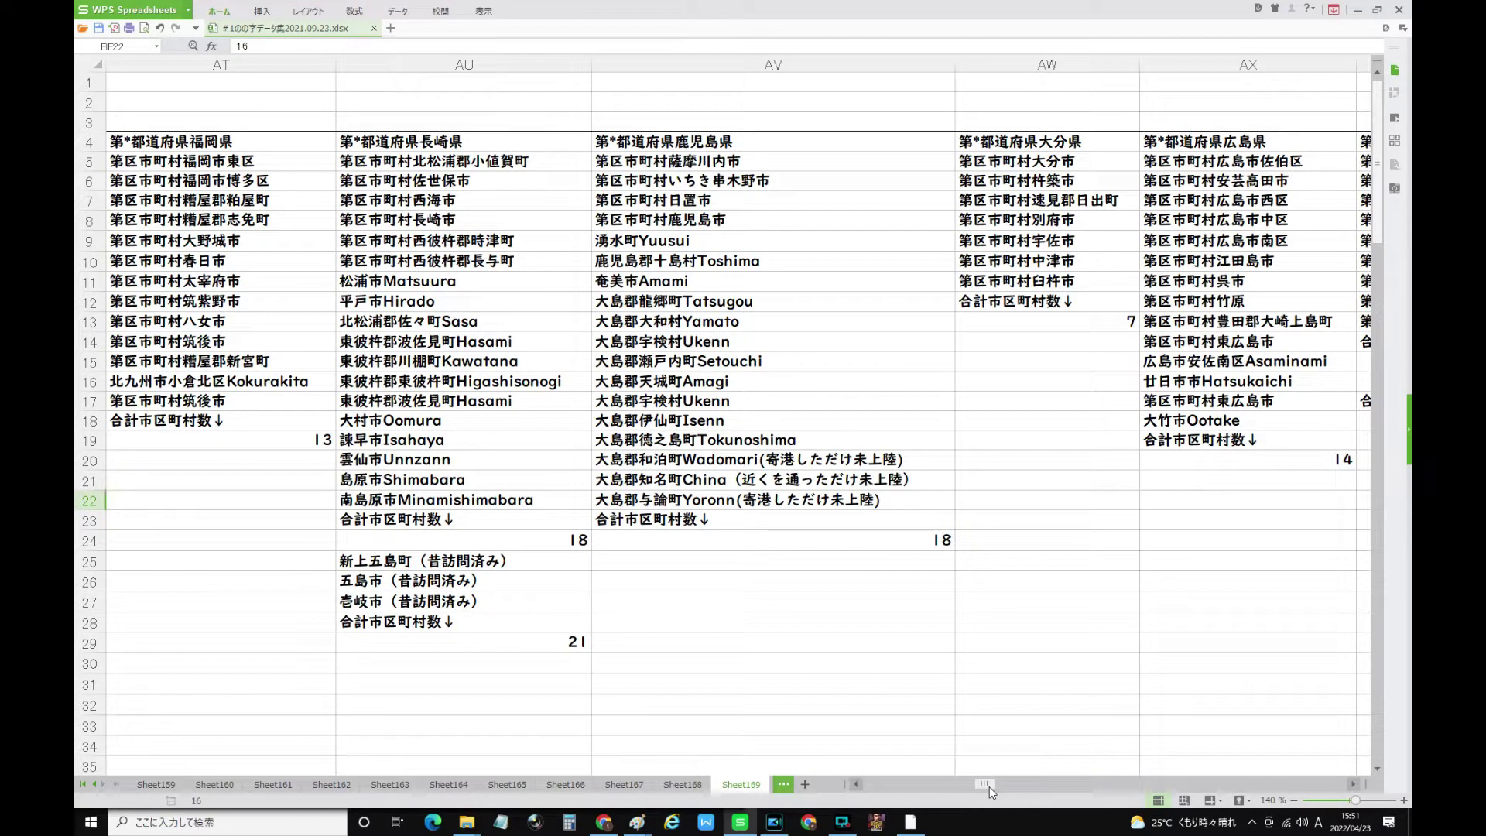
left_click_drag(989, 786, 972, 790)
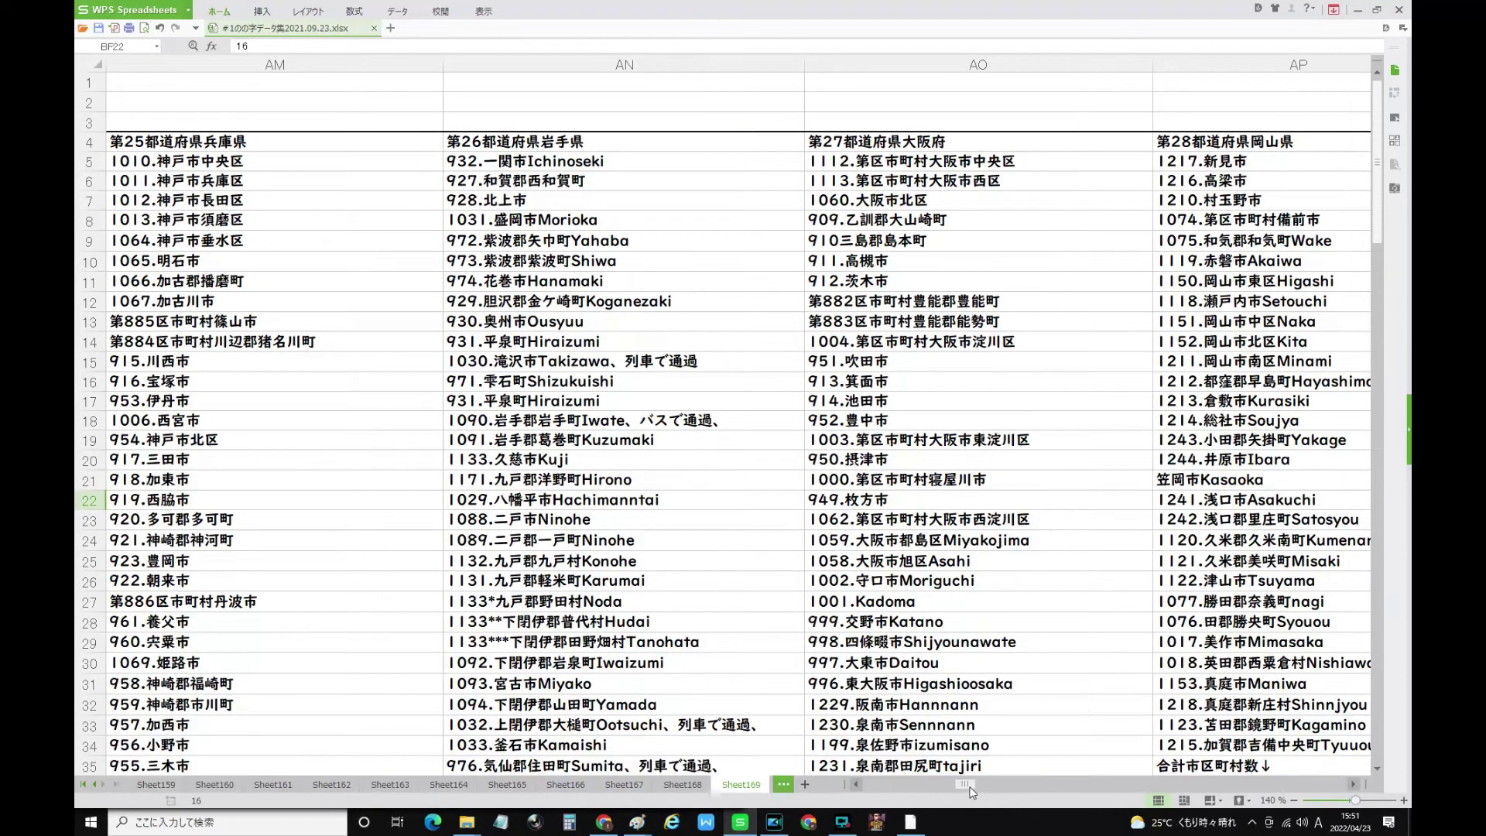
scroll(531, 552, "down", 3)
scroll(573, 562, "up", 1)
scroll(573, 563, "up", 1)
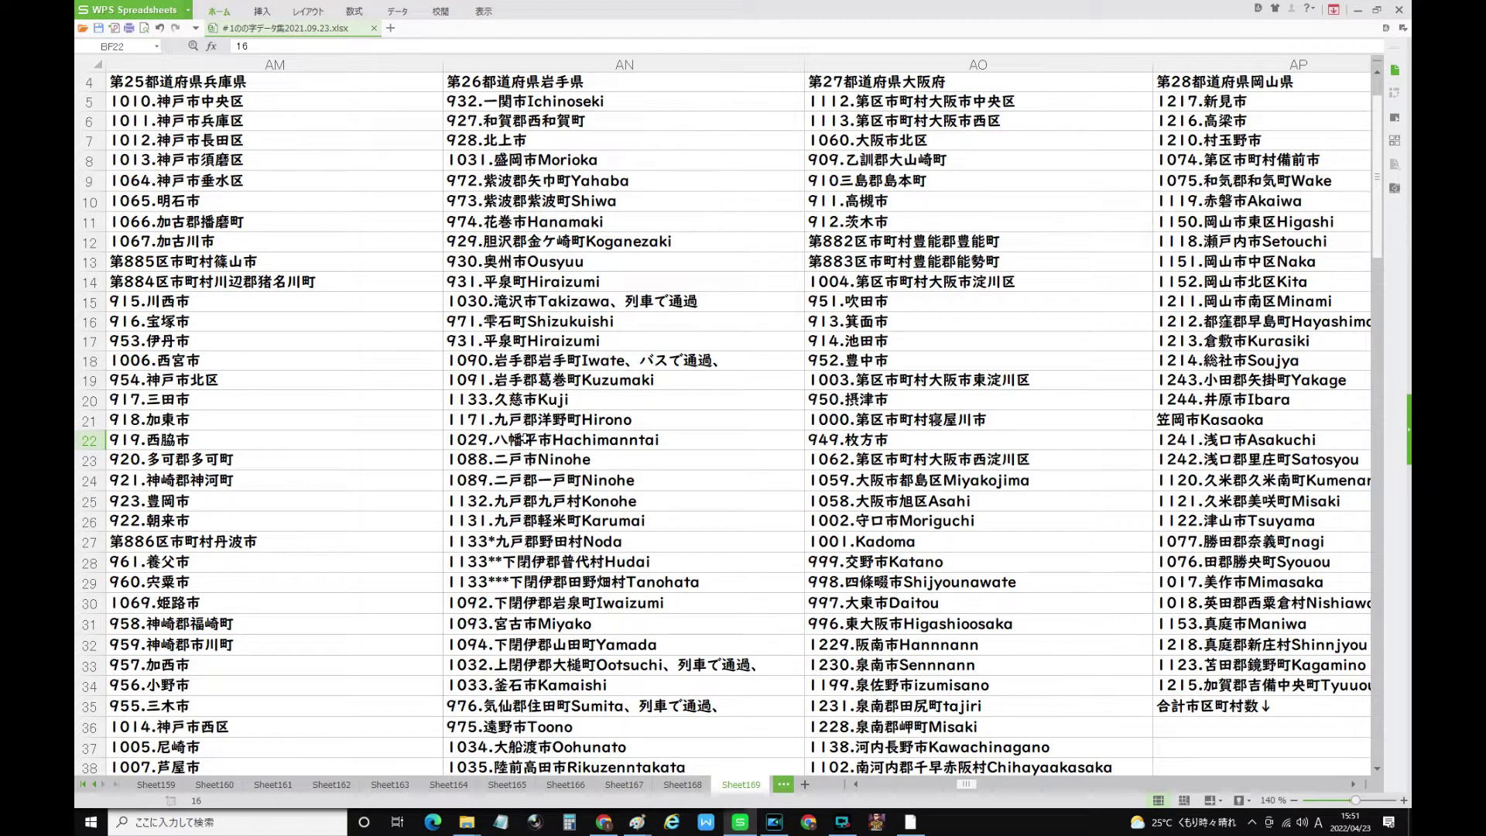
left_click(527, 439)
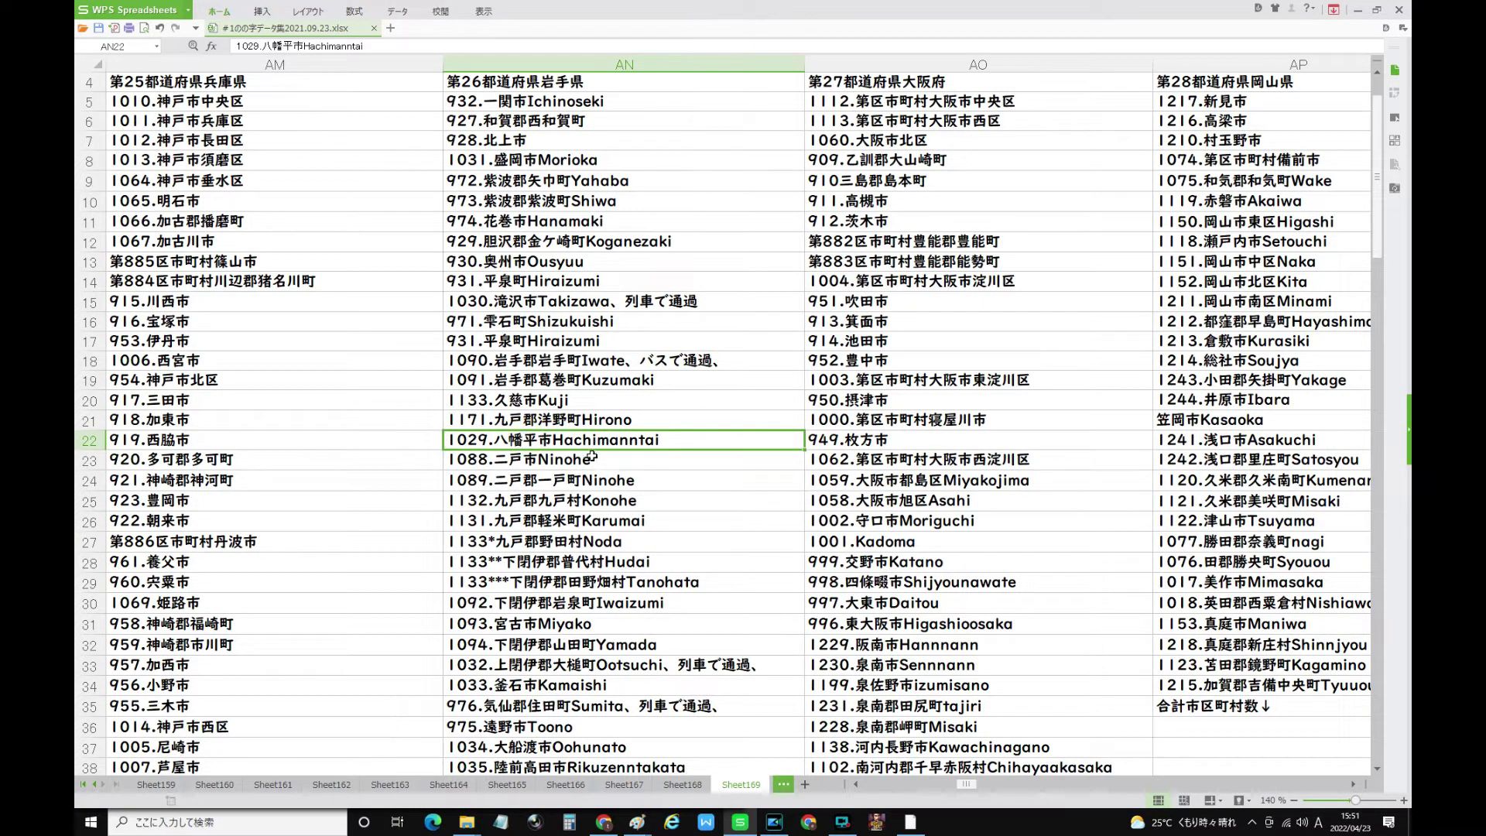
double_click(670, 441)
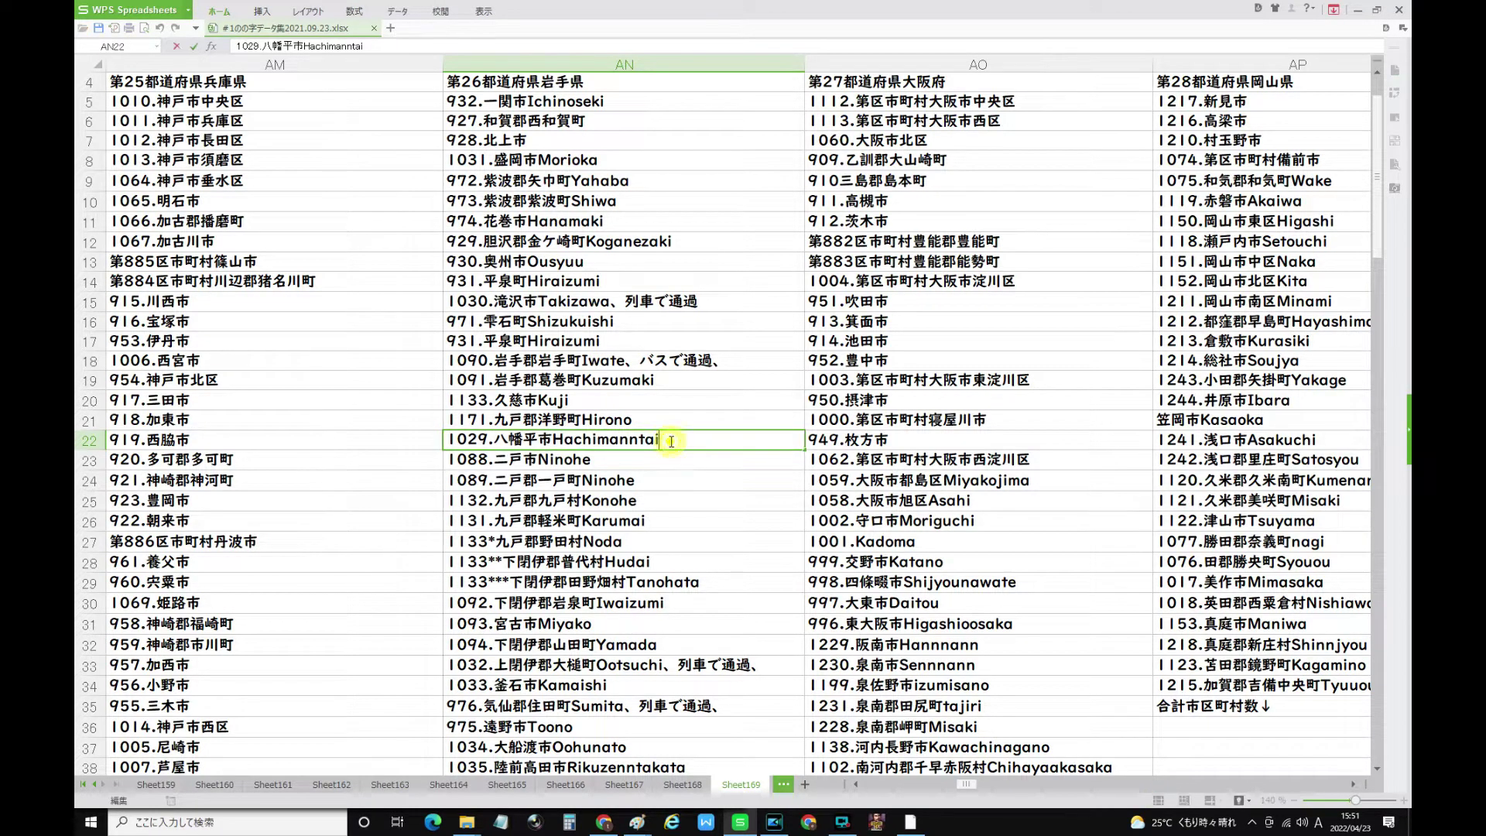
key("Zenkaku_Hankaku")
type("r")
type("a")
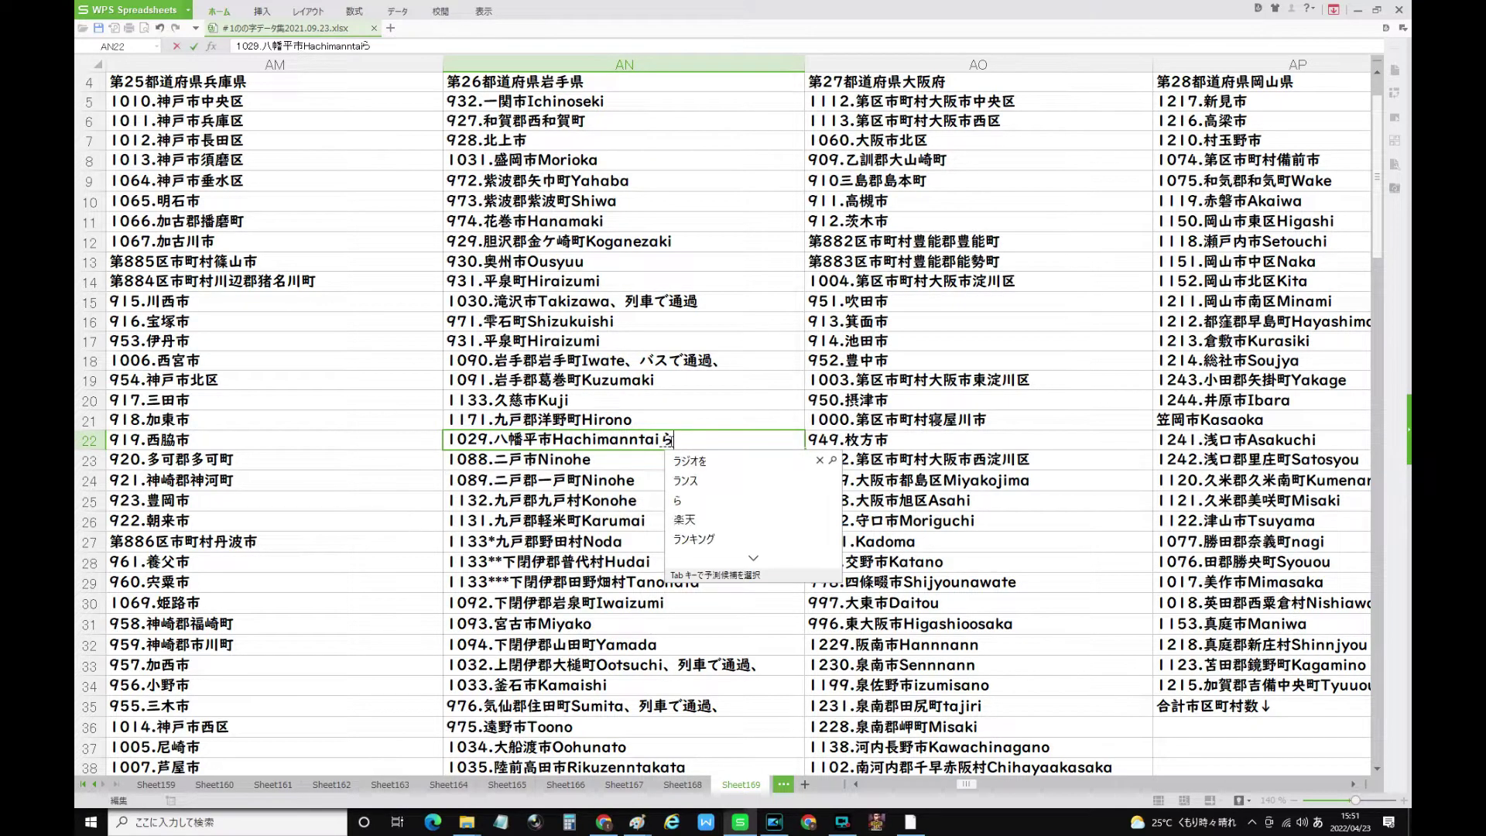
key("BackSpace")
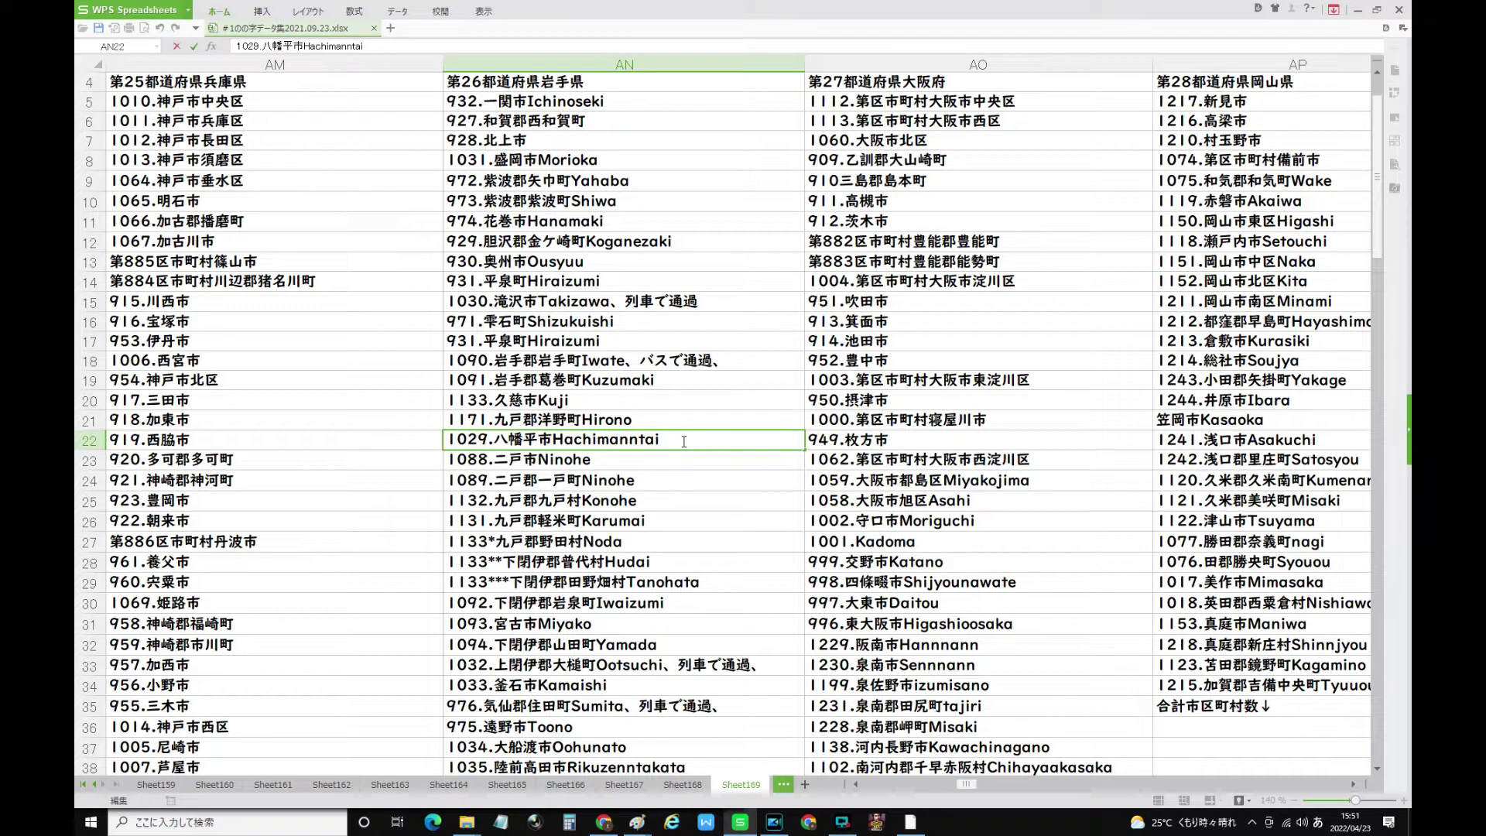
key("Zenkaku_Hankaku")
type("ra")
left_click(99, 29)
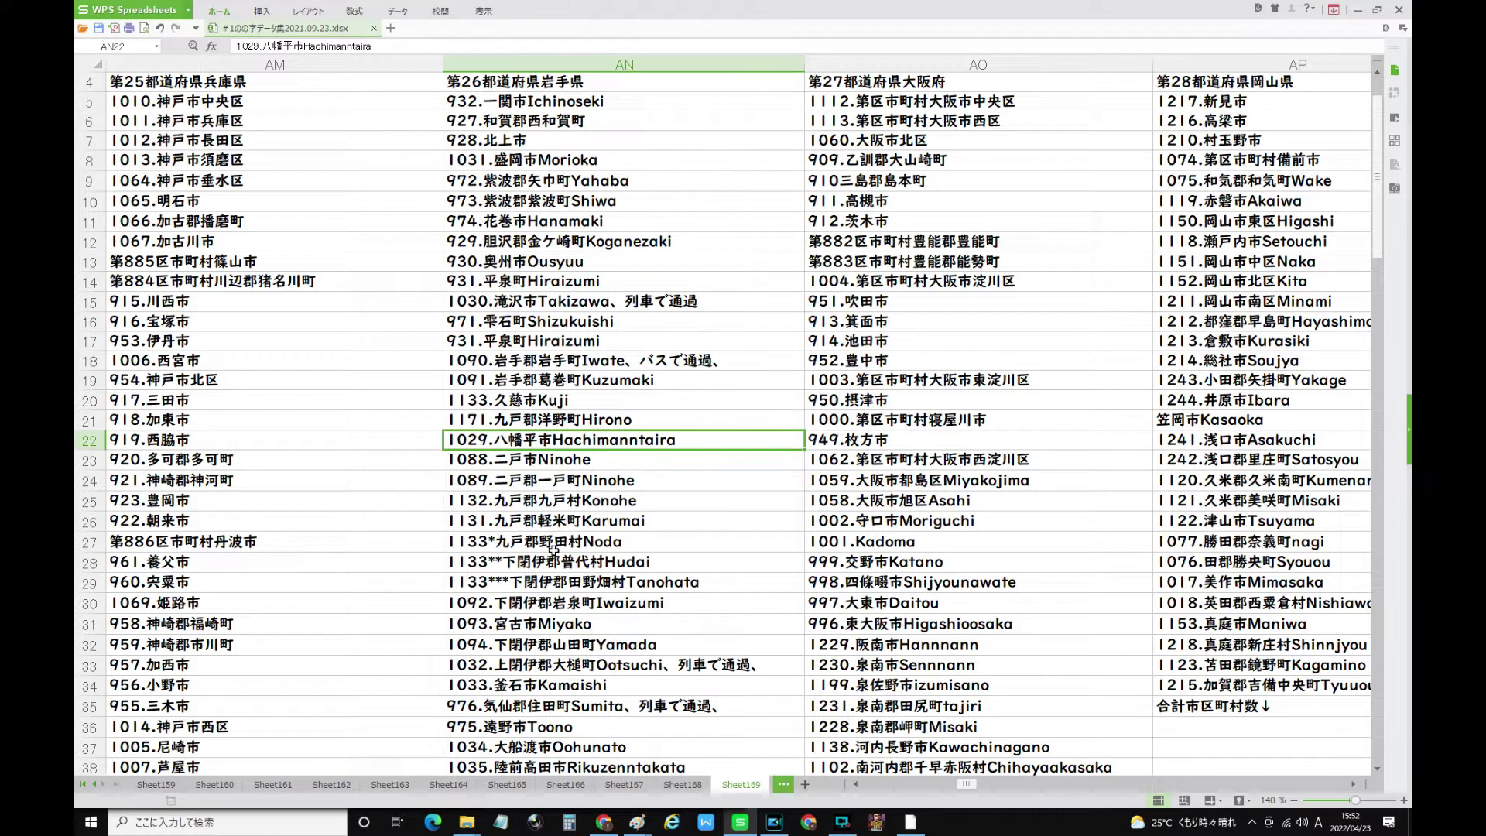
Check the rest of the 岩手県 list around 宮古市 in column AN and its municipality total in AN40
left_click(602, 628)
scroll(602, 628, "down", 1)
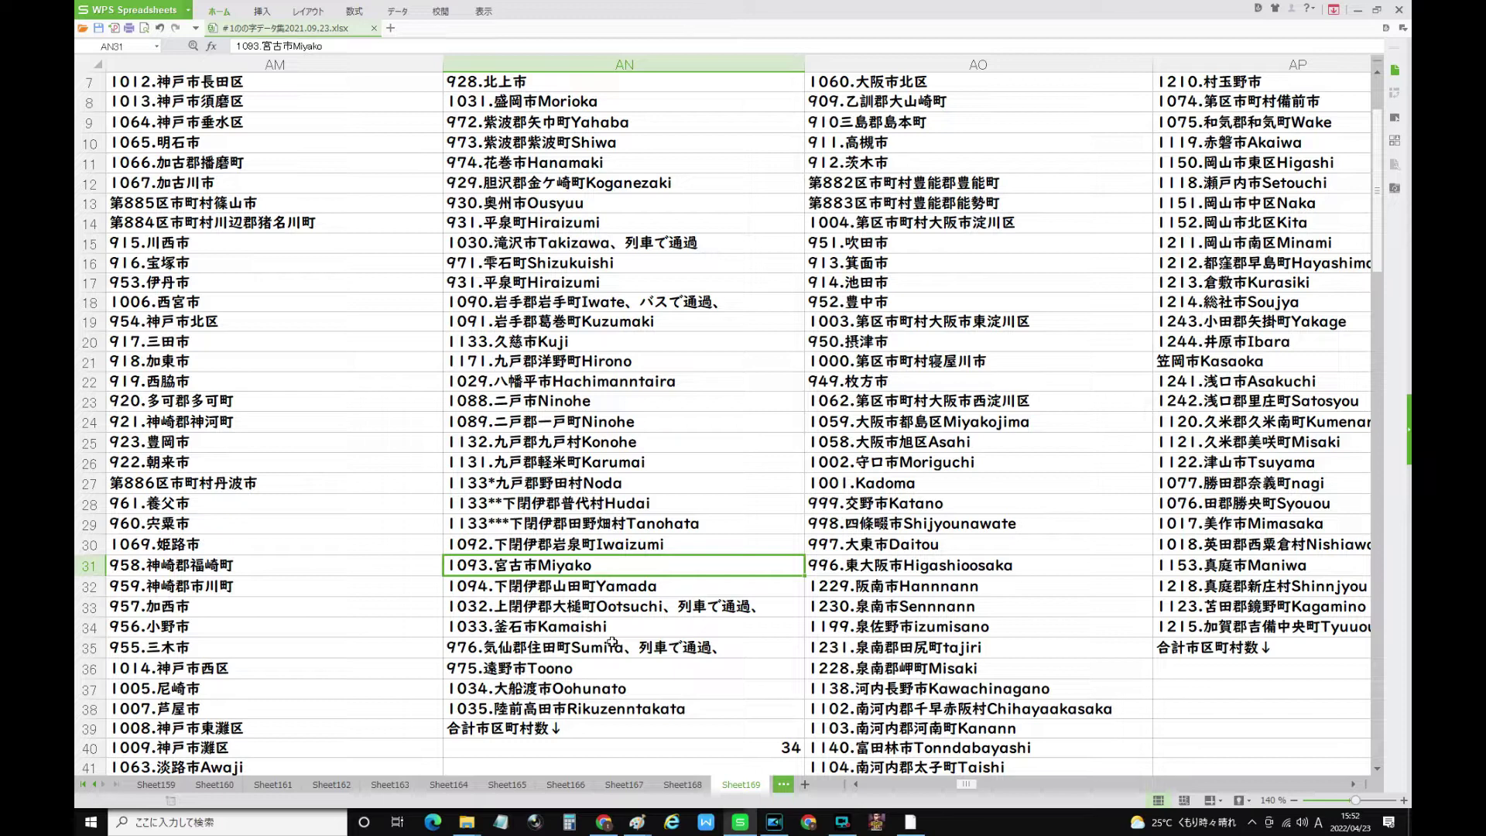
left_click(783, 746)
scroll(542, 559, "up", 1)
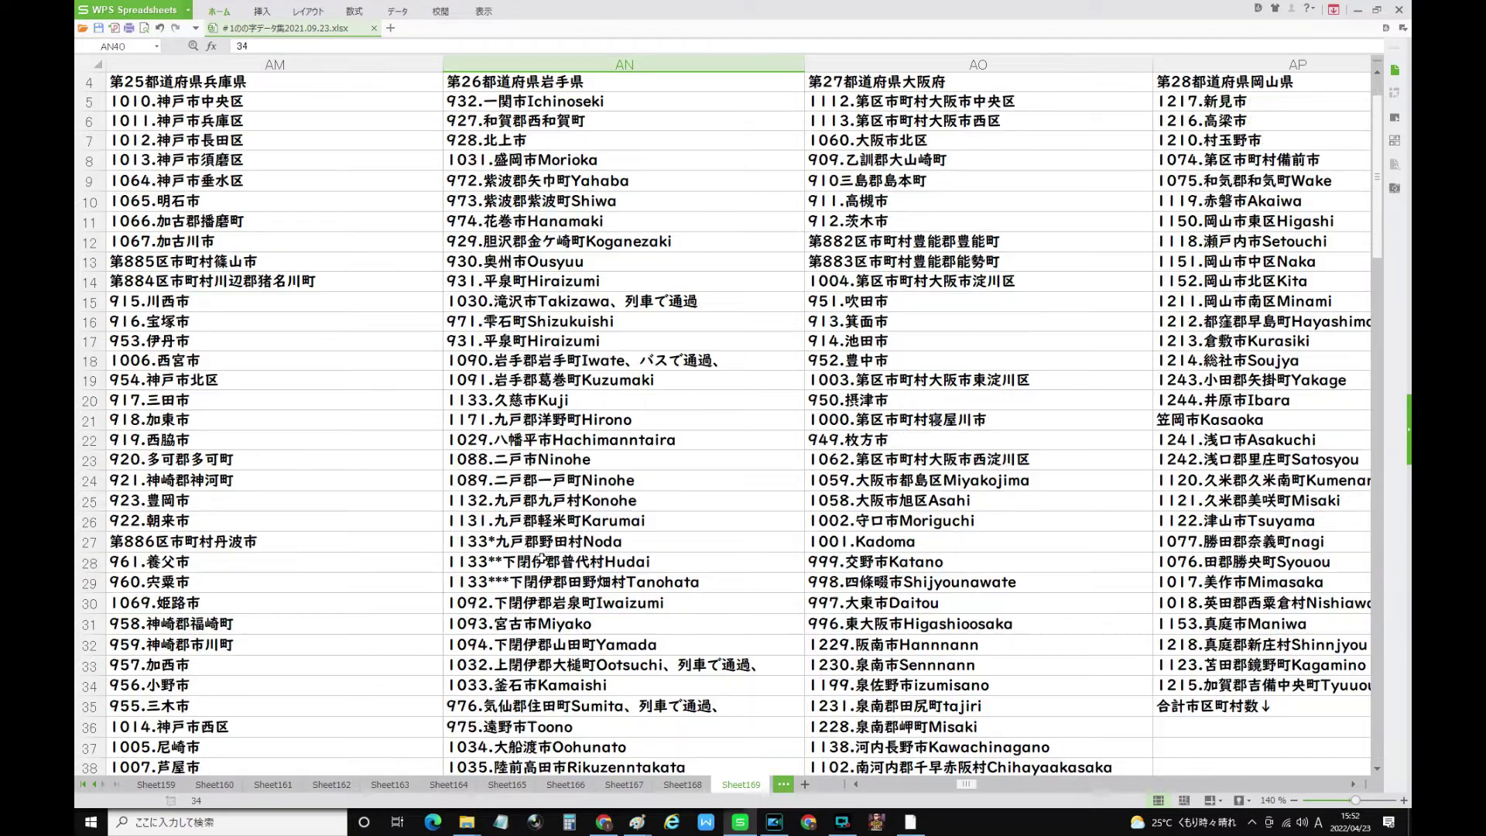
scroll(540, 559, "up", 1)
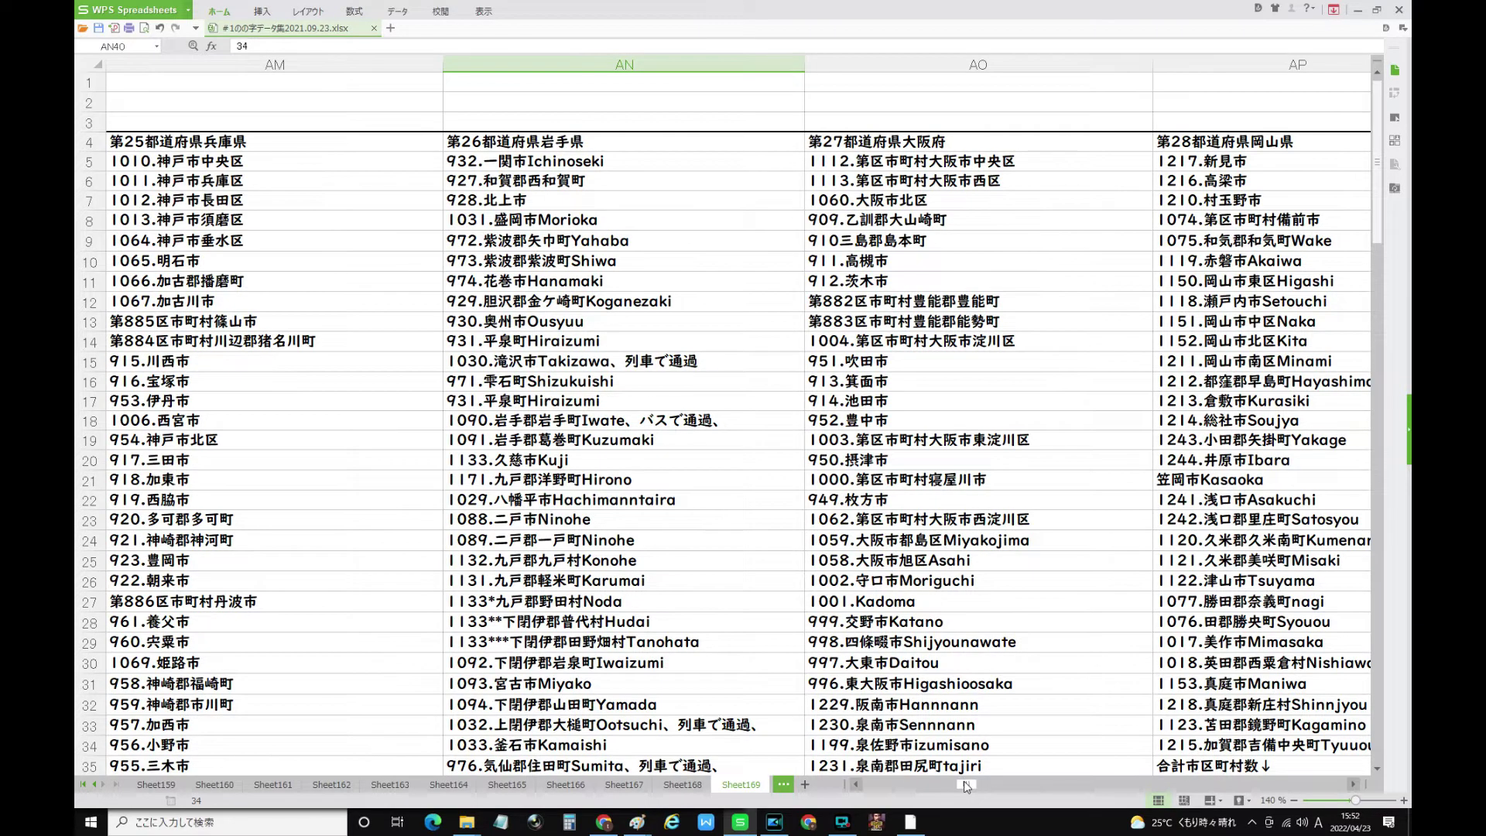
Review the 宮城県 municipality list in column AI down to the 気仙沼市 entry in AI43
left_click_drag(964, 783, 955, 784)
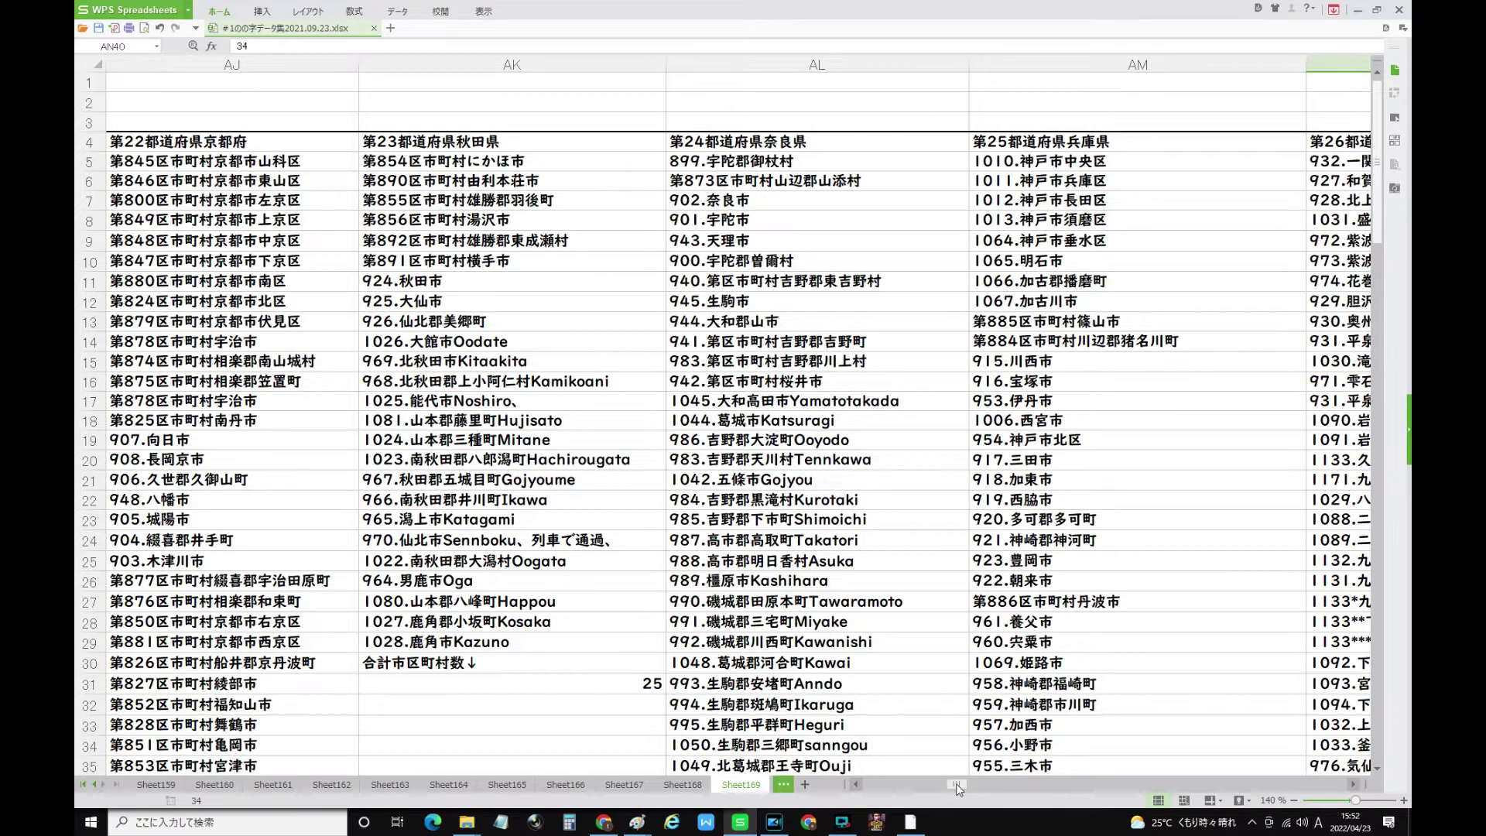
left_click_drag(955, 783, 952, 787)
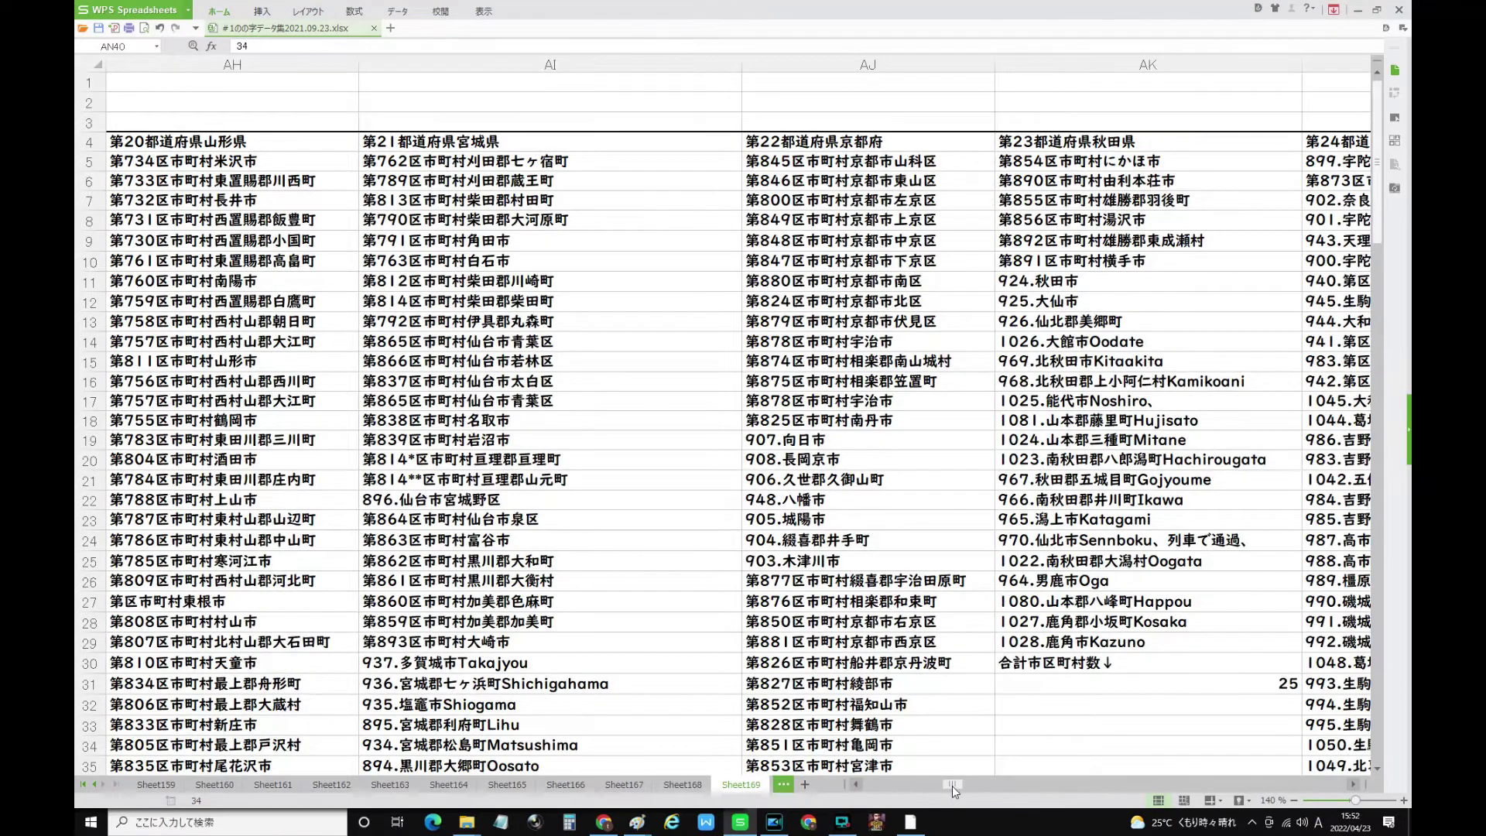
scroll(500, 577, "down", 1)
scroll(503, 579, "down", 4)
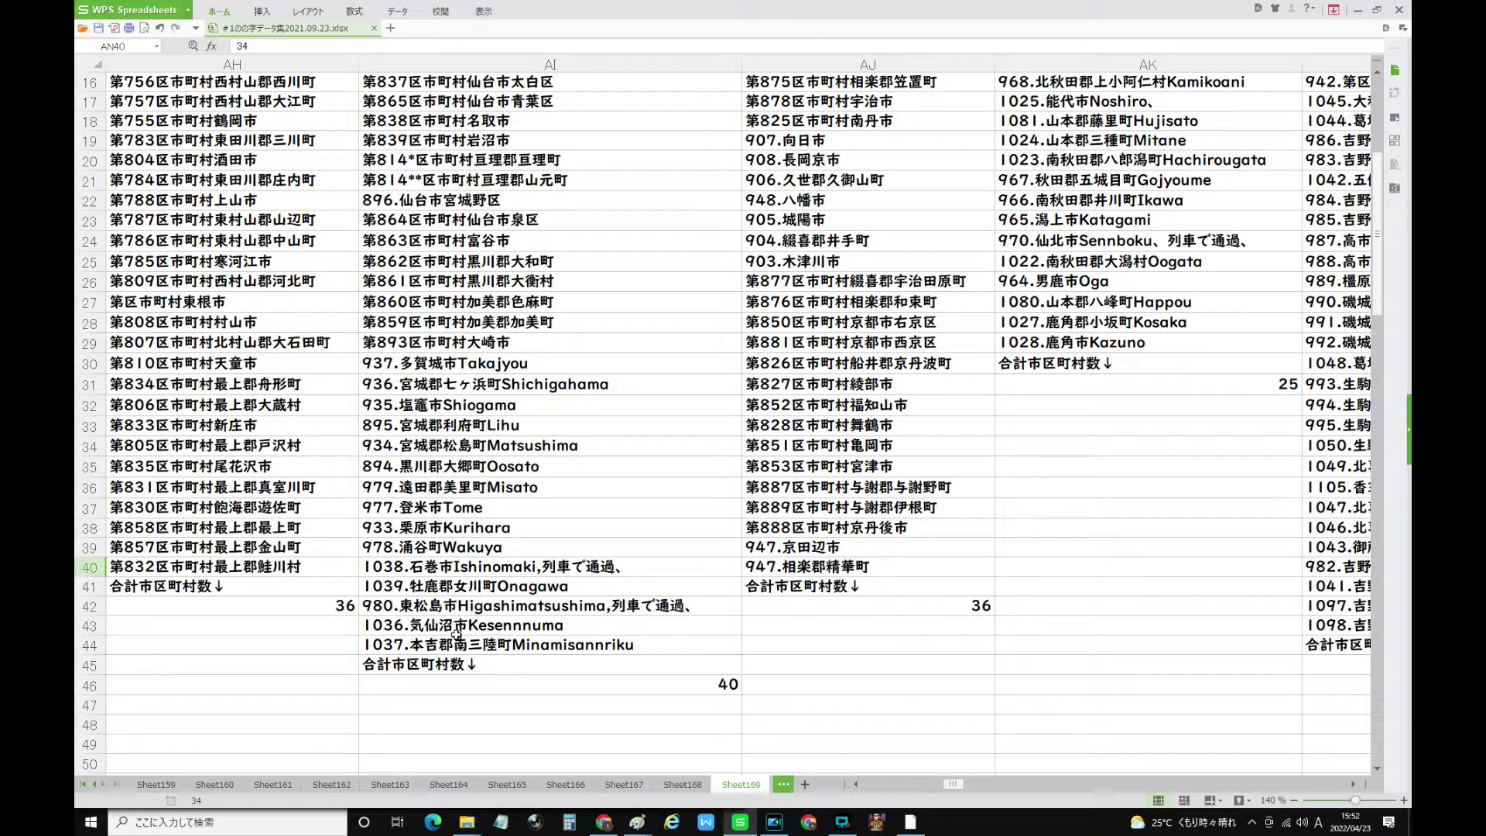
left_click(456, 625)
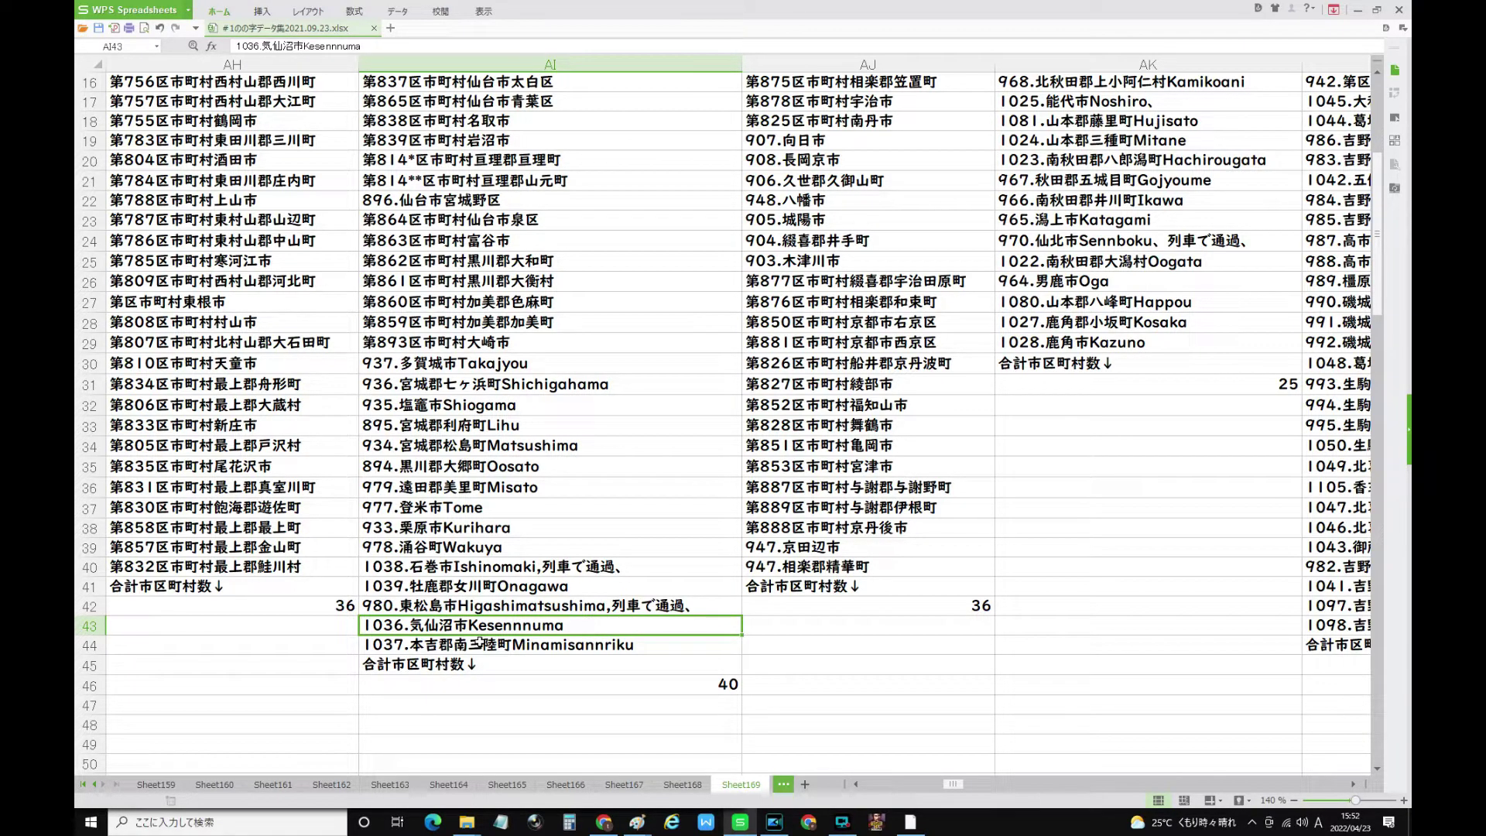
Shorten the 石巻市 entry in AI40 to 1038.石巻市Ishinomaki、 and check the 宮城県 municipality total in AI46
left_click(488, 567)
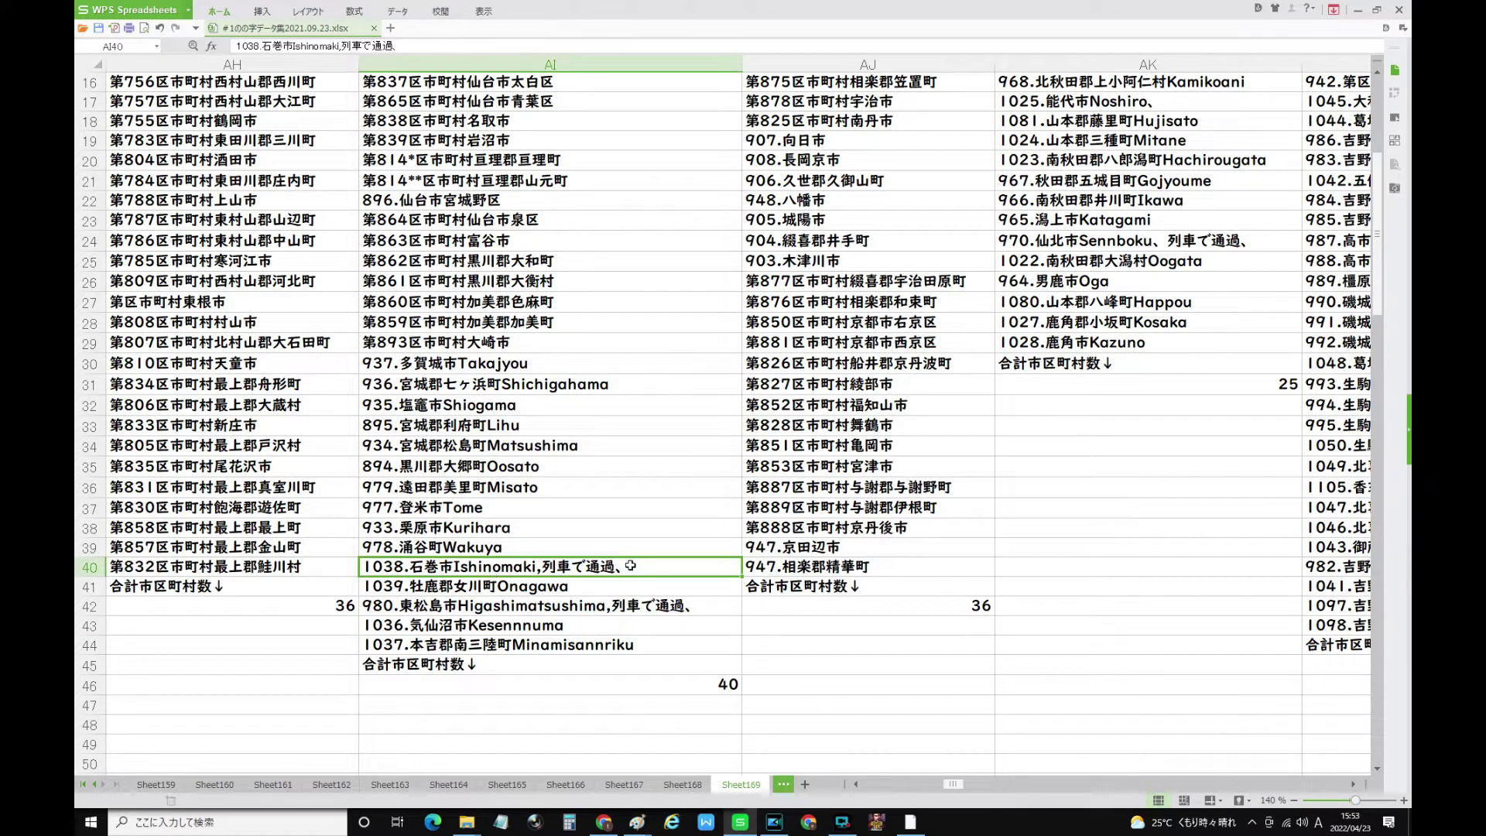
double_click(632, 570)
left_click(617, 571)
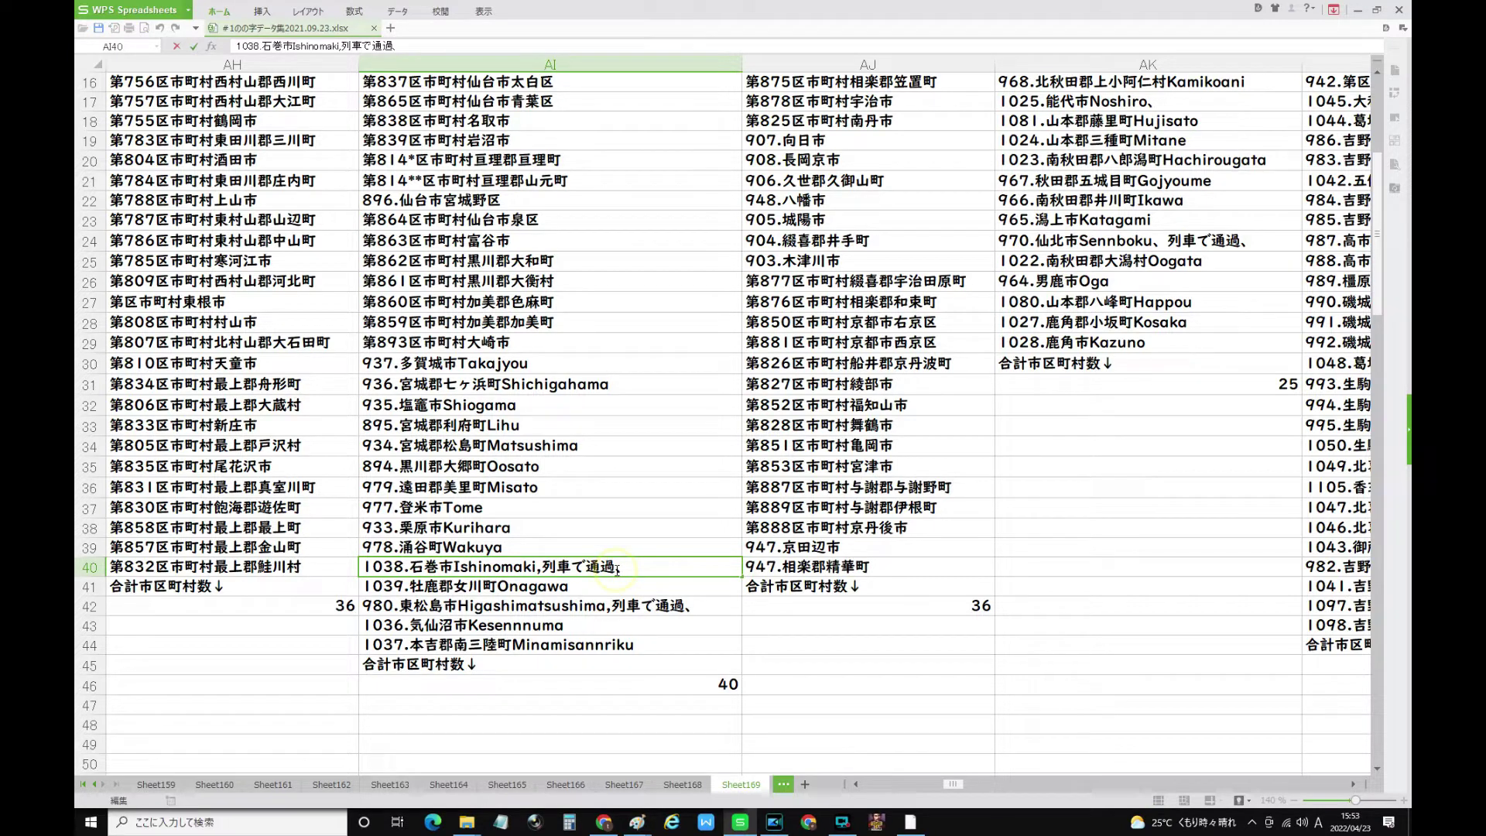
key("BackSpace")
key("BackSpace")
key("BackSpace")
key("BackSpace")
key("BackSpace")
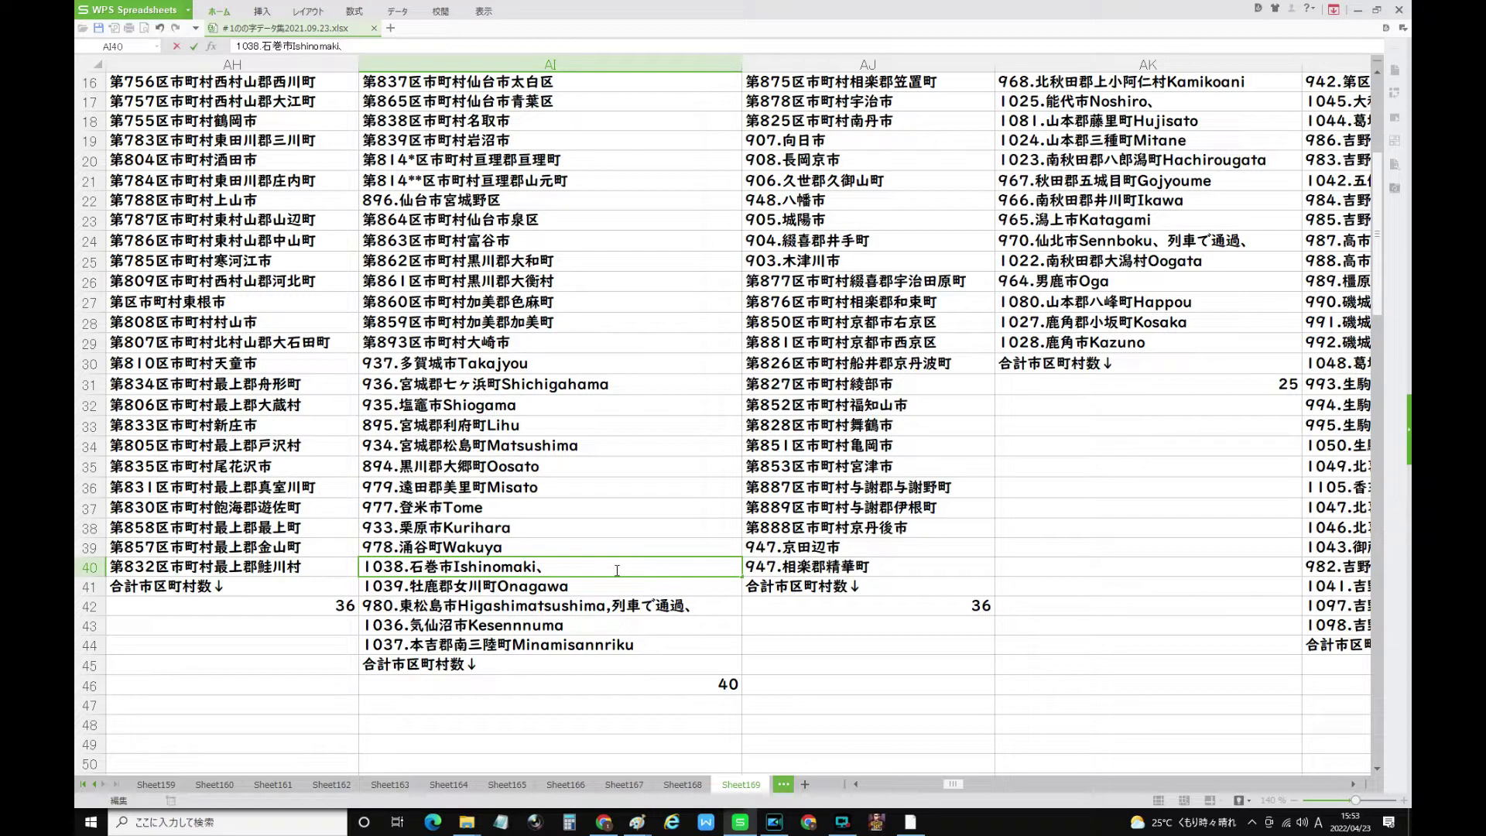
left_click(458, 606)
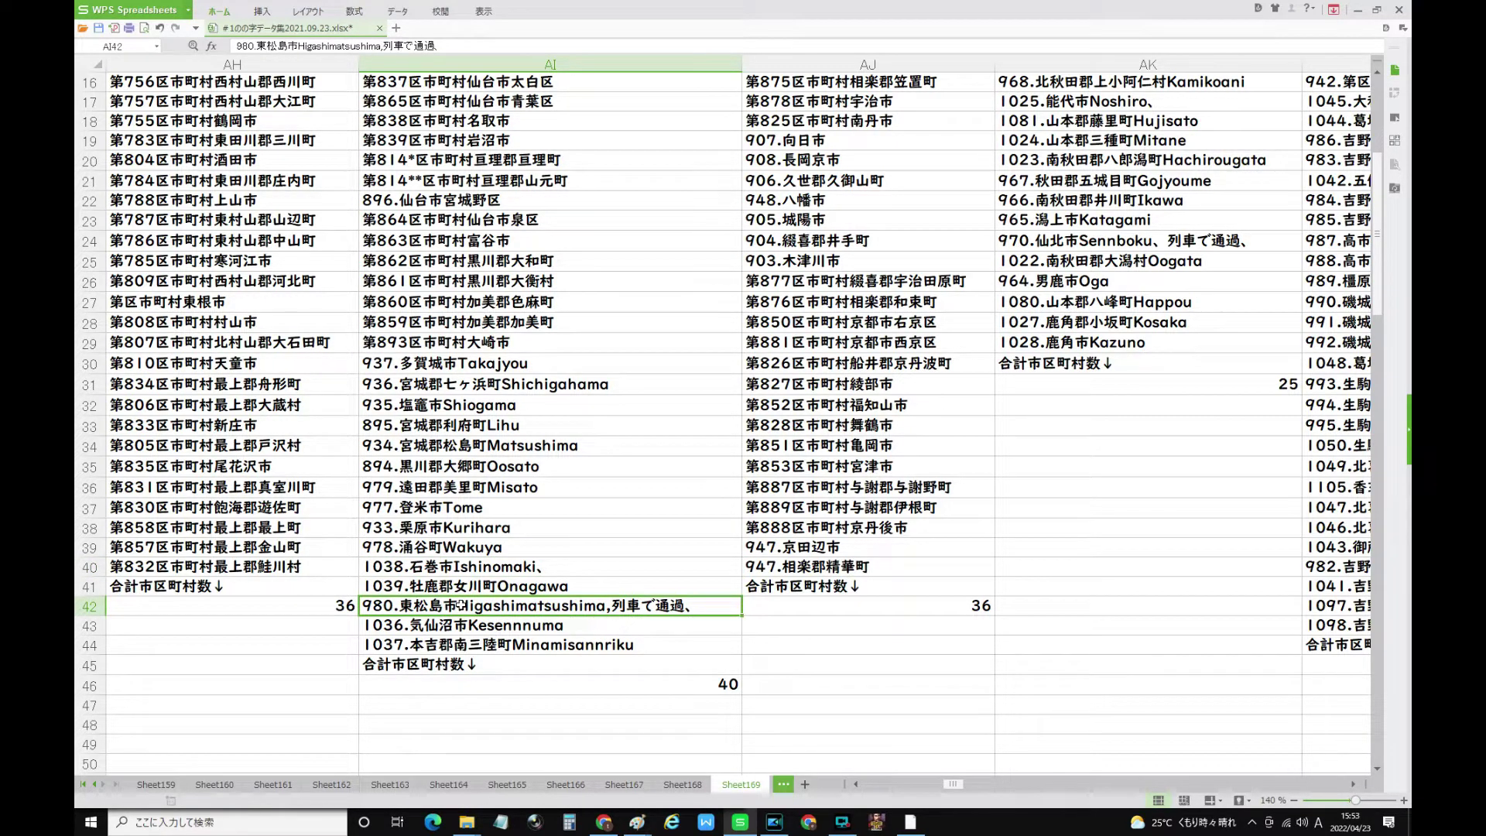
left_click(728, 684)
Look over the coloured route map from its 世田谷区 starting point to the island entries, ending at 小笠原村 in HG123
left_click_drag(954, 784, 1205, 757)
left_click_drag(1377, 737, 1377, 737)
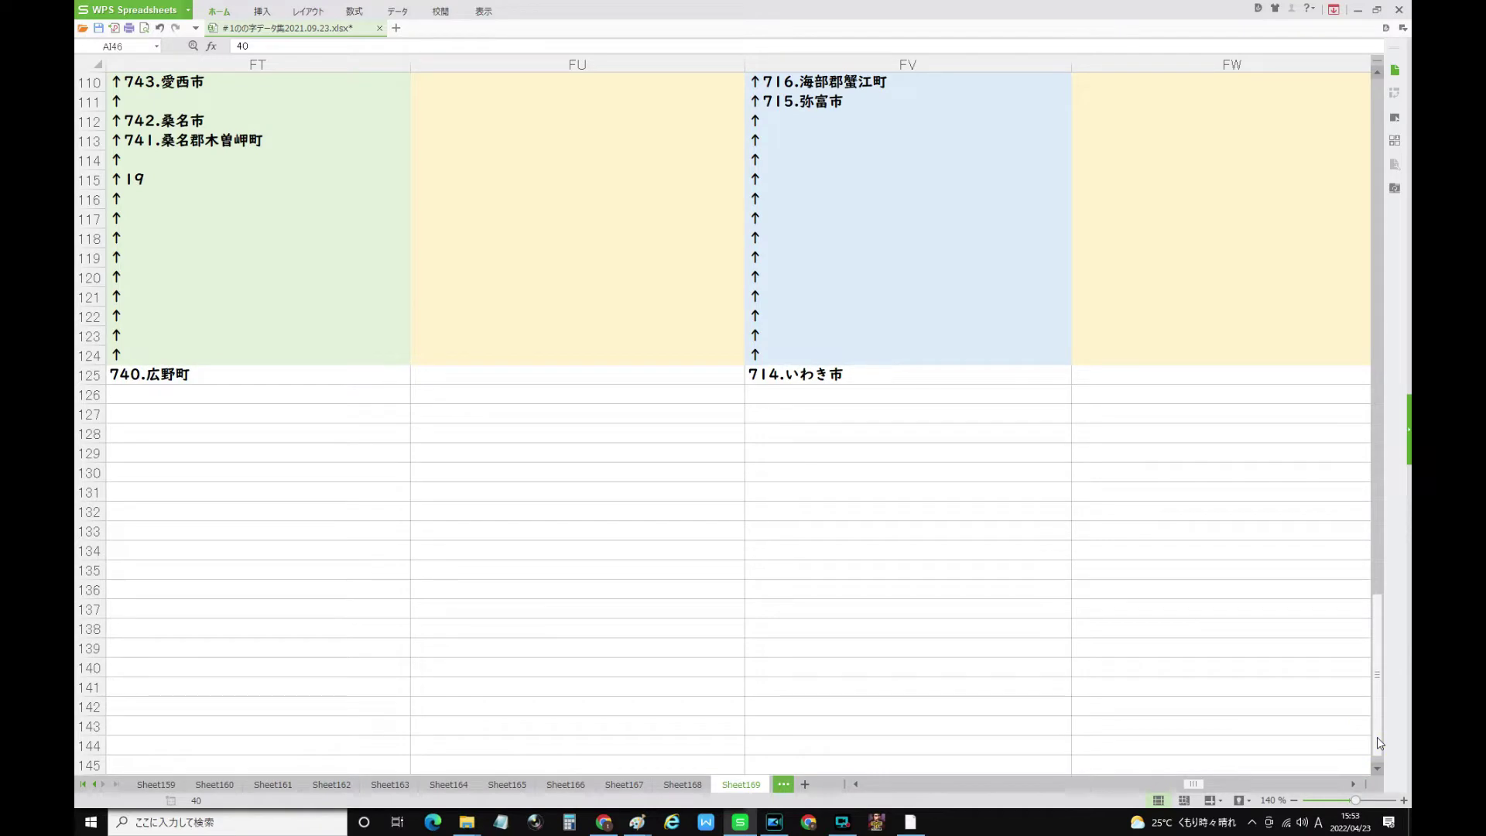
left_click_drag(1376, 346, 1376, 345)
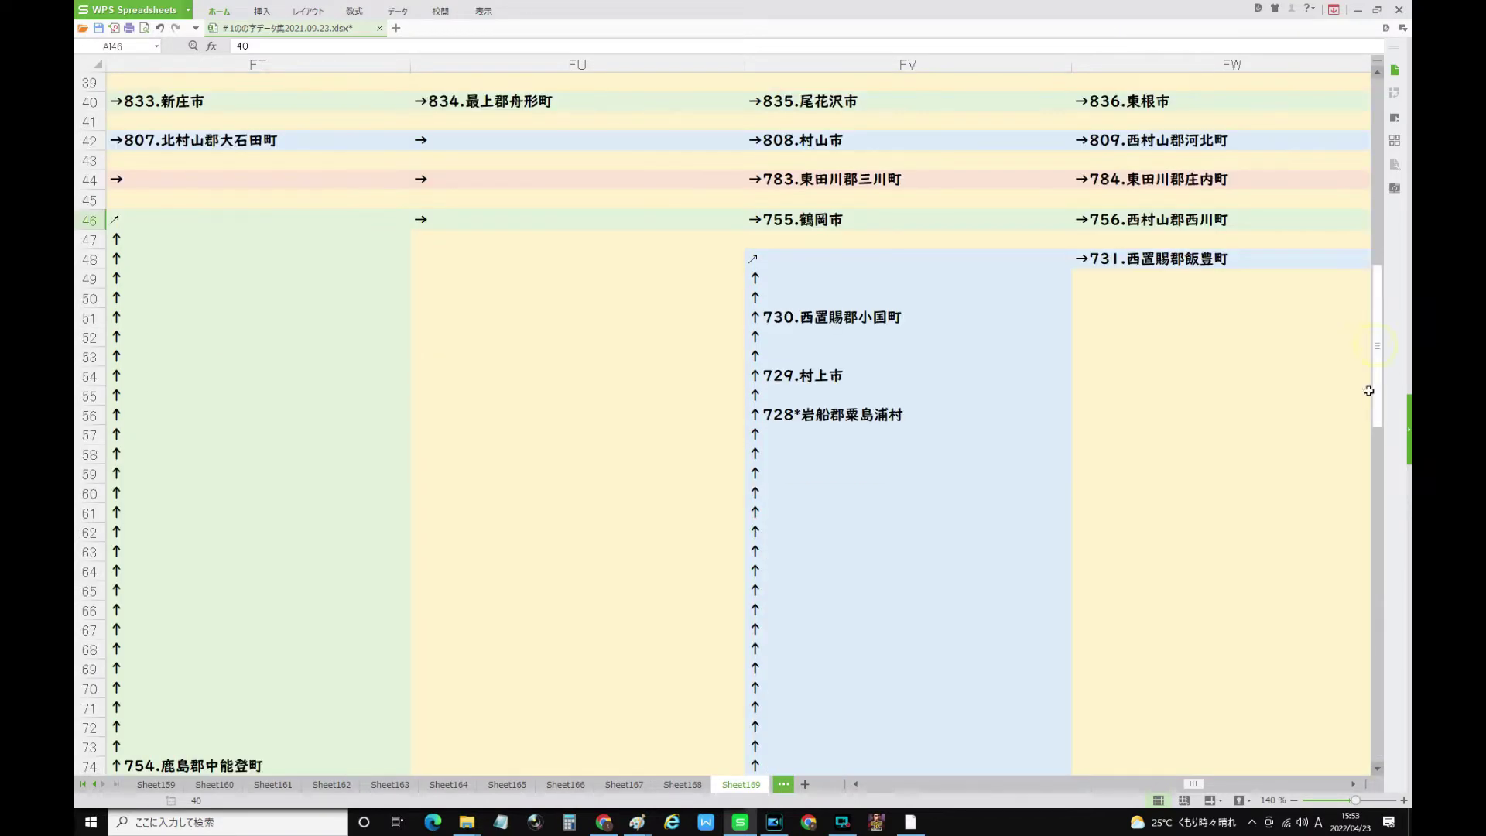
left_click_drag(1184, 780, 1224, 779)
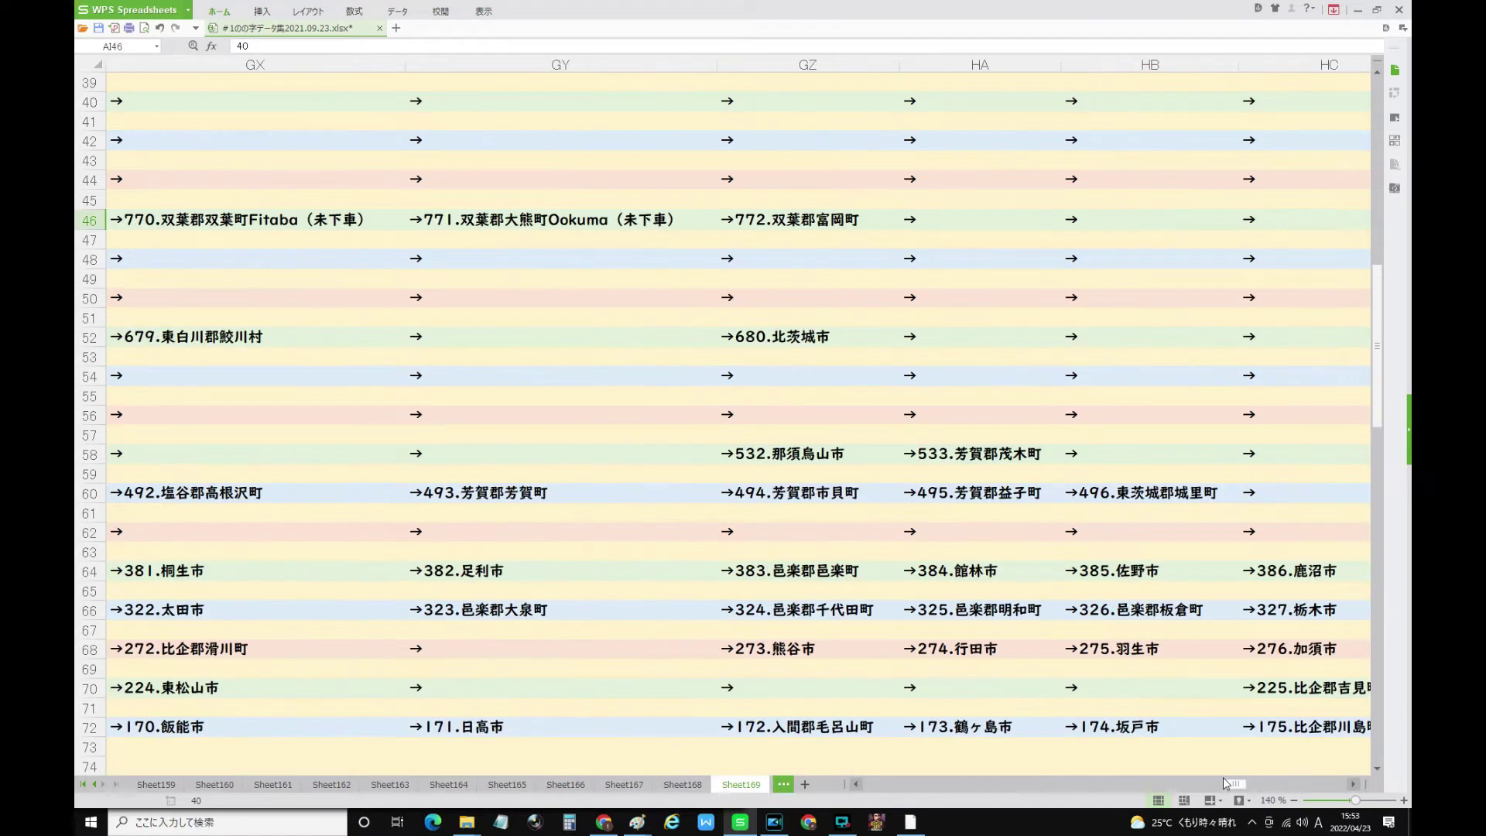
scroll(790, 601, "down", 4)
scroll(790, 601, "down", 7)
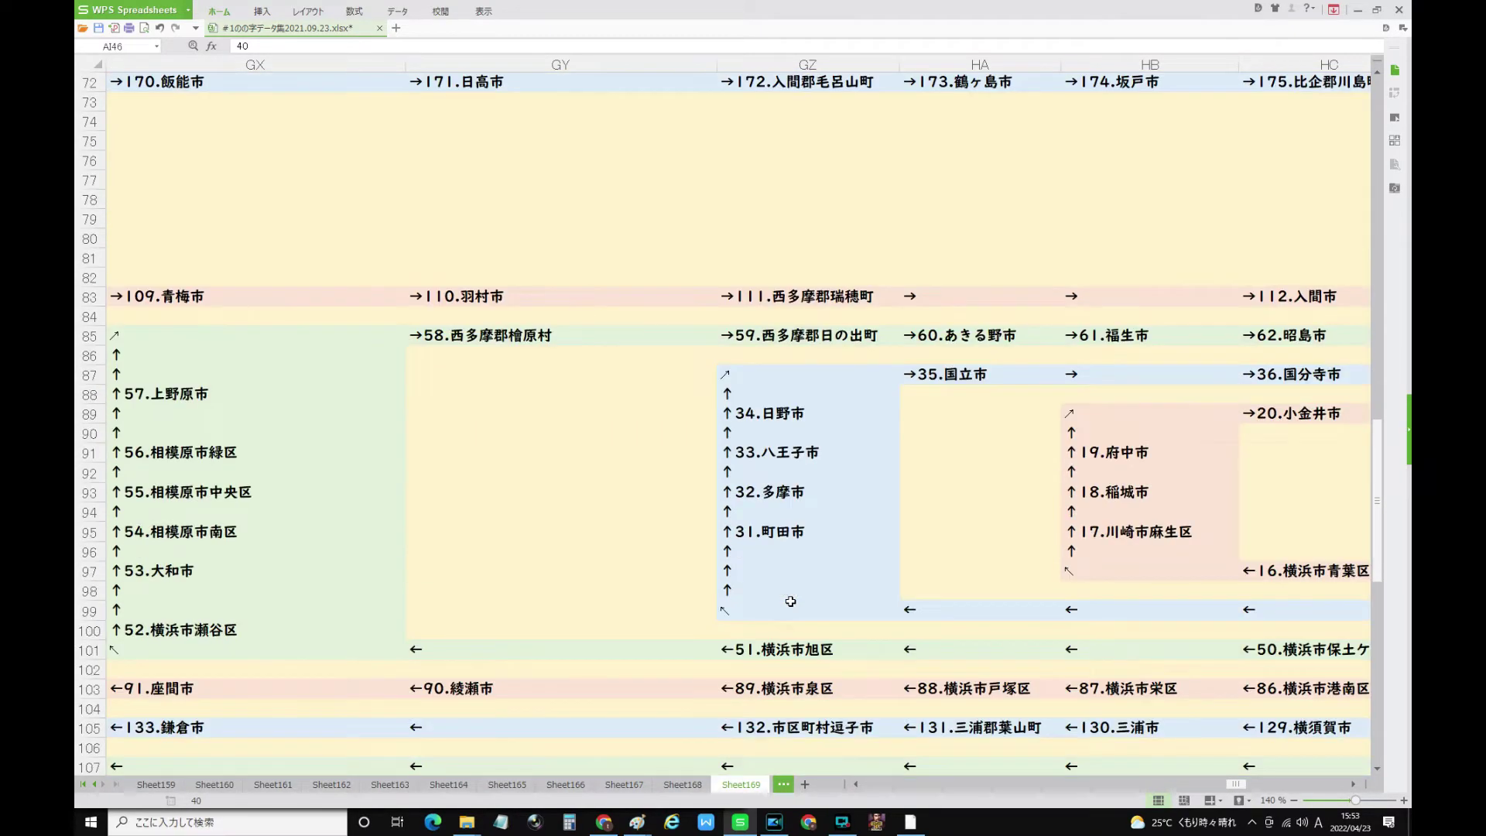
left_click_drag(1240, 786, 1250, 782)
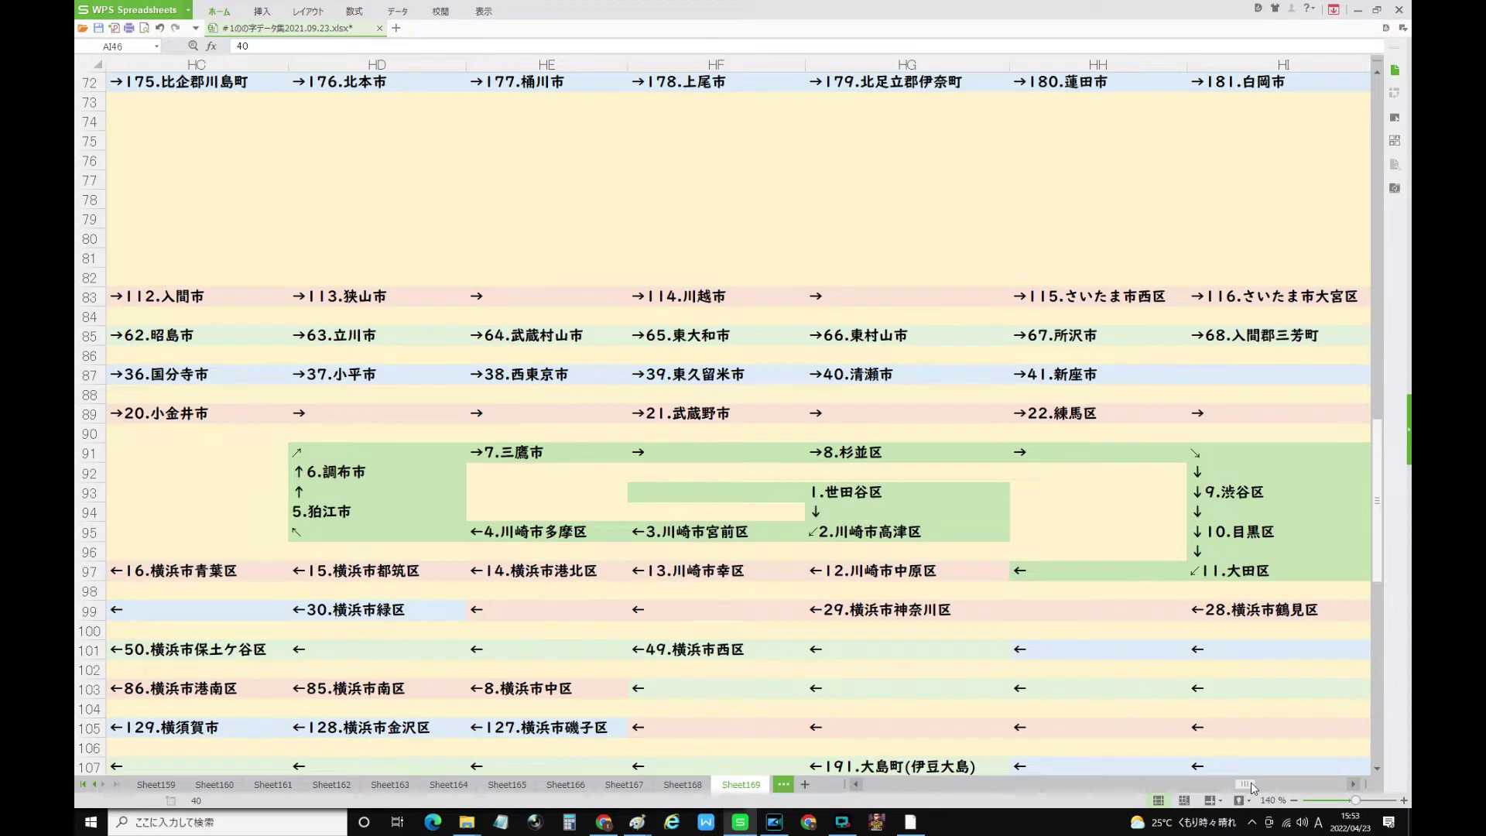
scroll(847, 567, "down", 4)
scroll(847, 567, "down", 6)
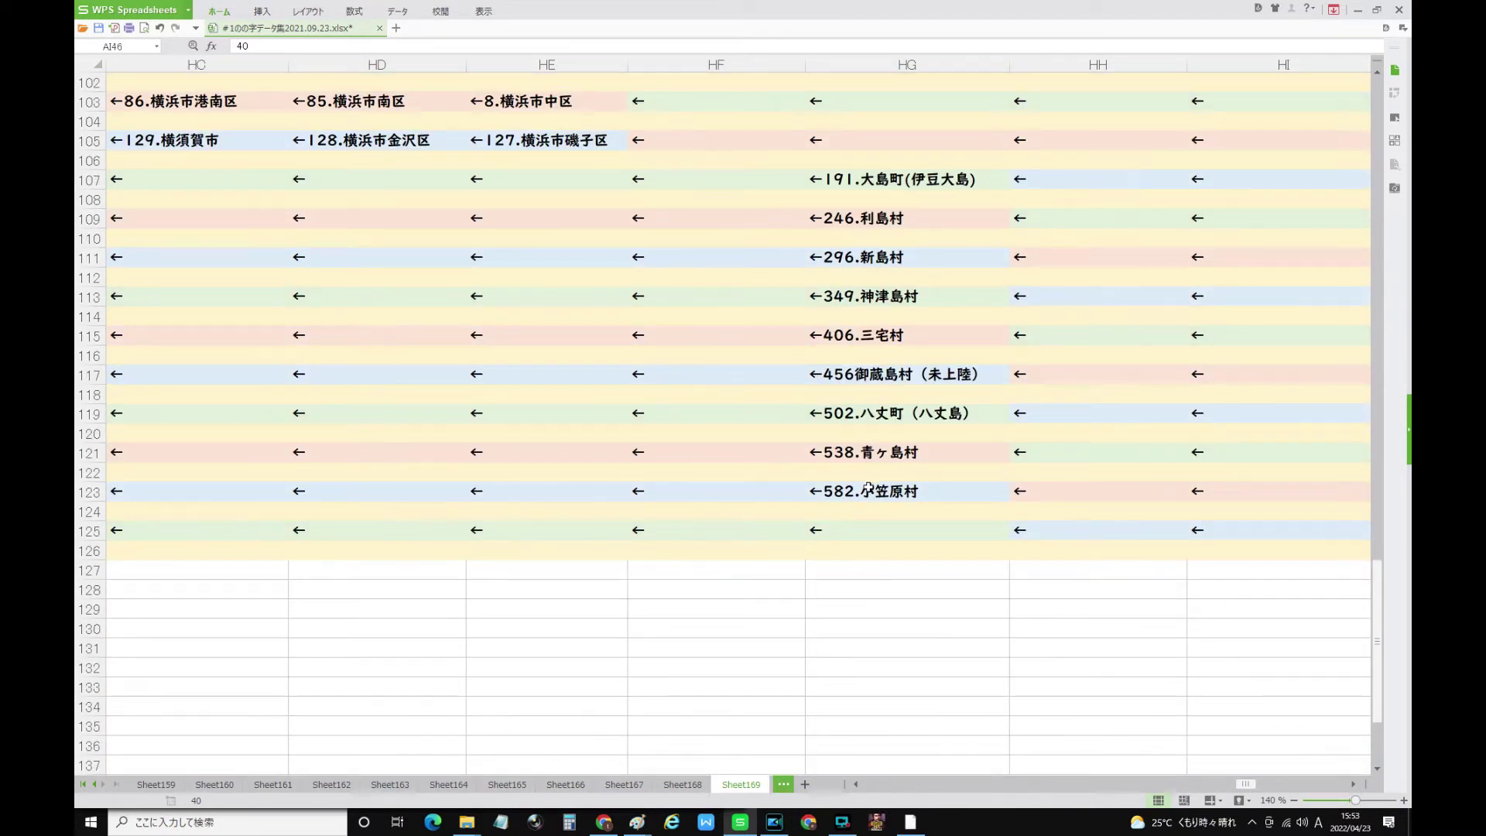
left_click(868, 487)
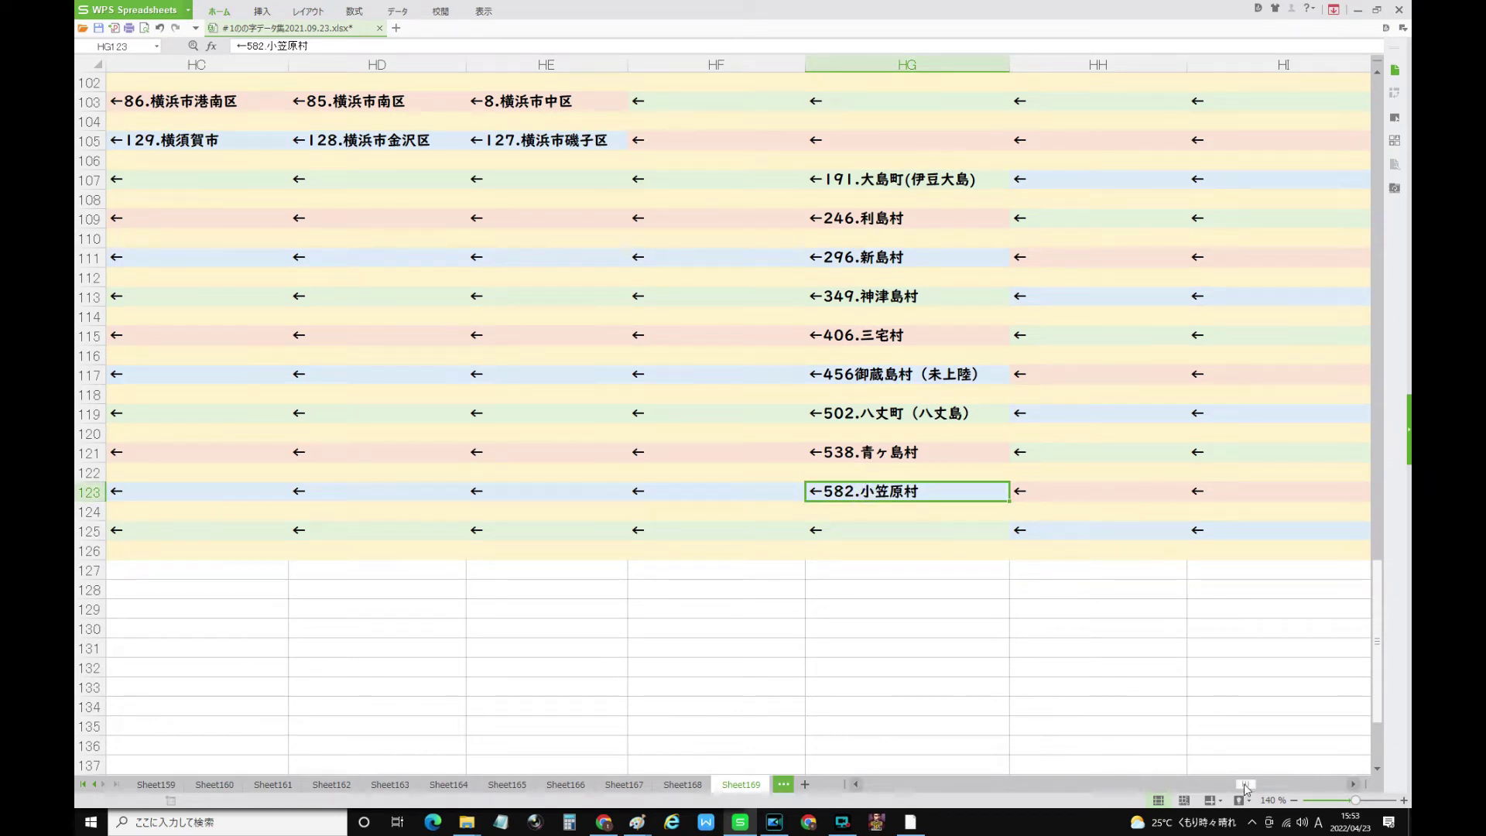
Trace the route in column FF from 多賀城市 up through 奈良, 大阪 and 兵庫 to 新温泉町 in FF62
left_click_drag(1243, 782, 1158, 782)
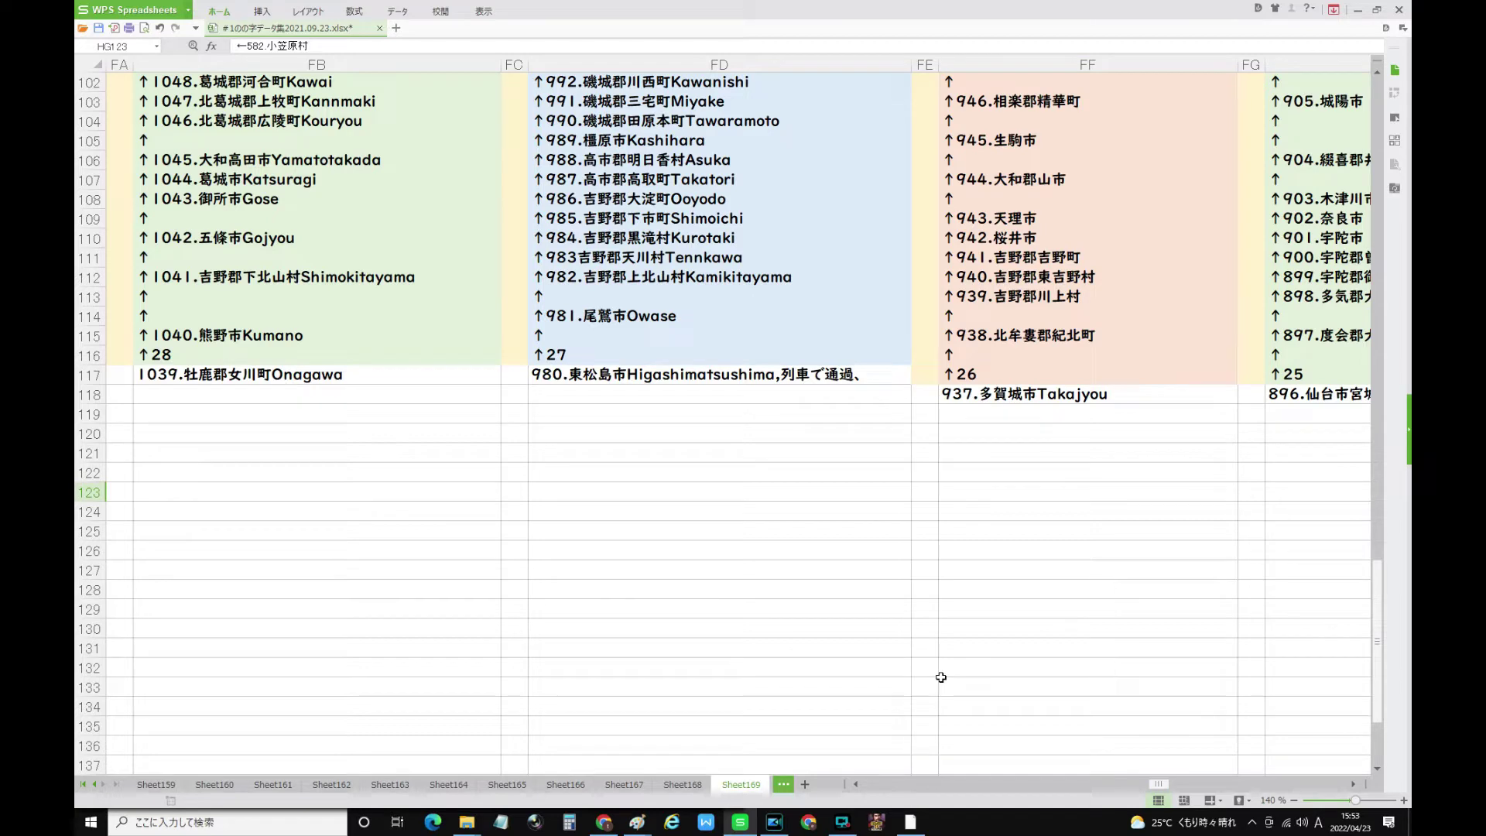
scroll(960, 664, "up", 1)
scroll(979, 457, "up", 4)
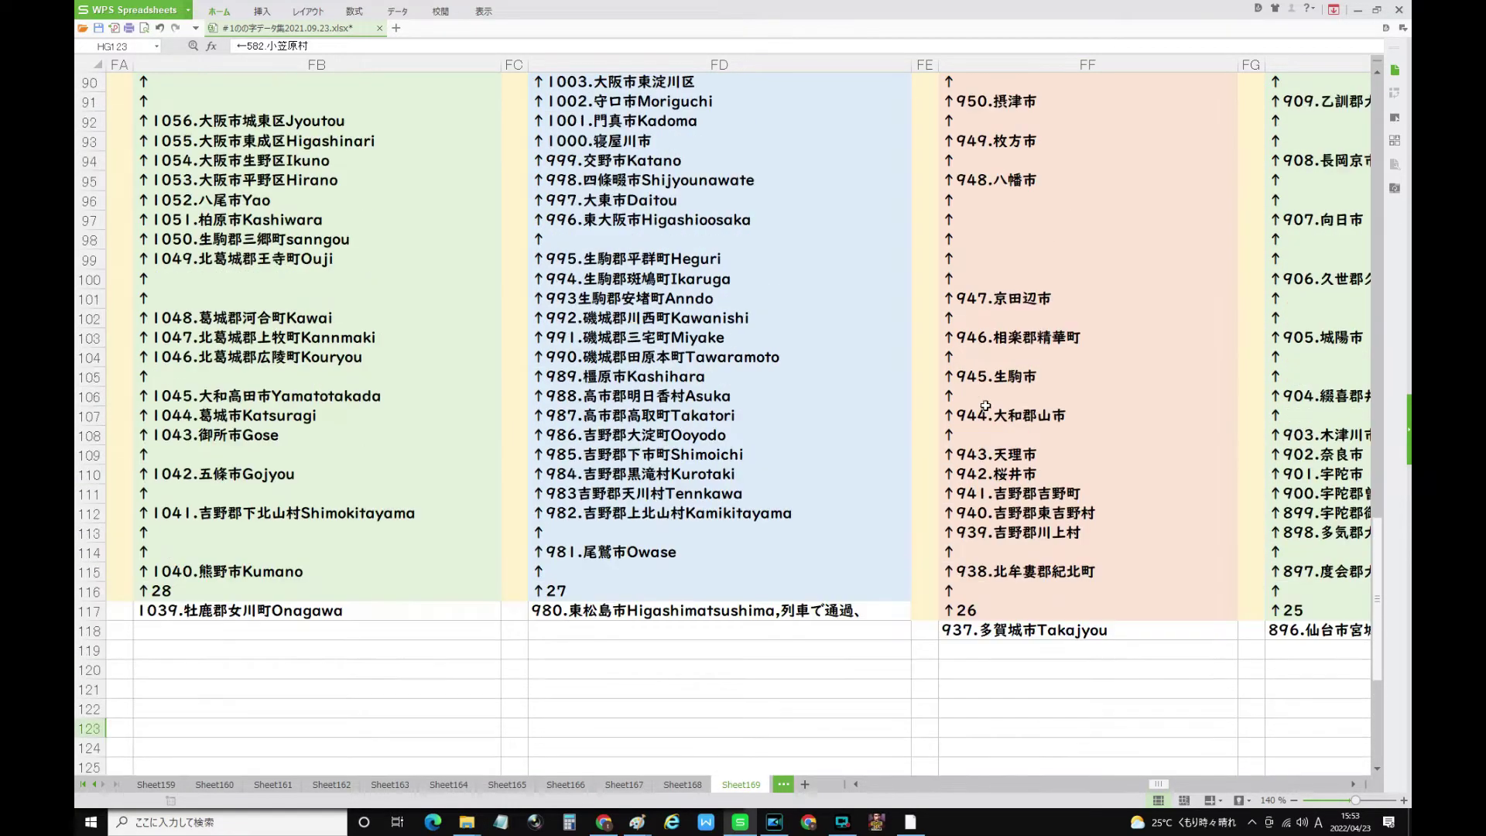
scroll(1018, 293, "up", 5)
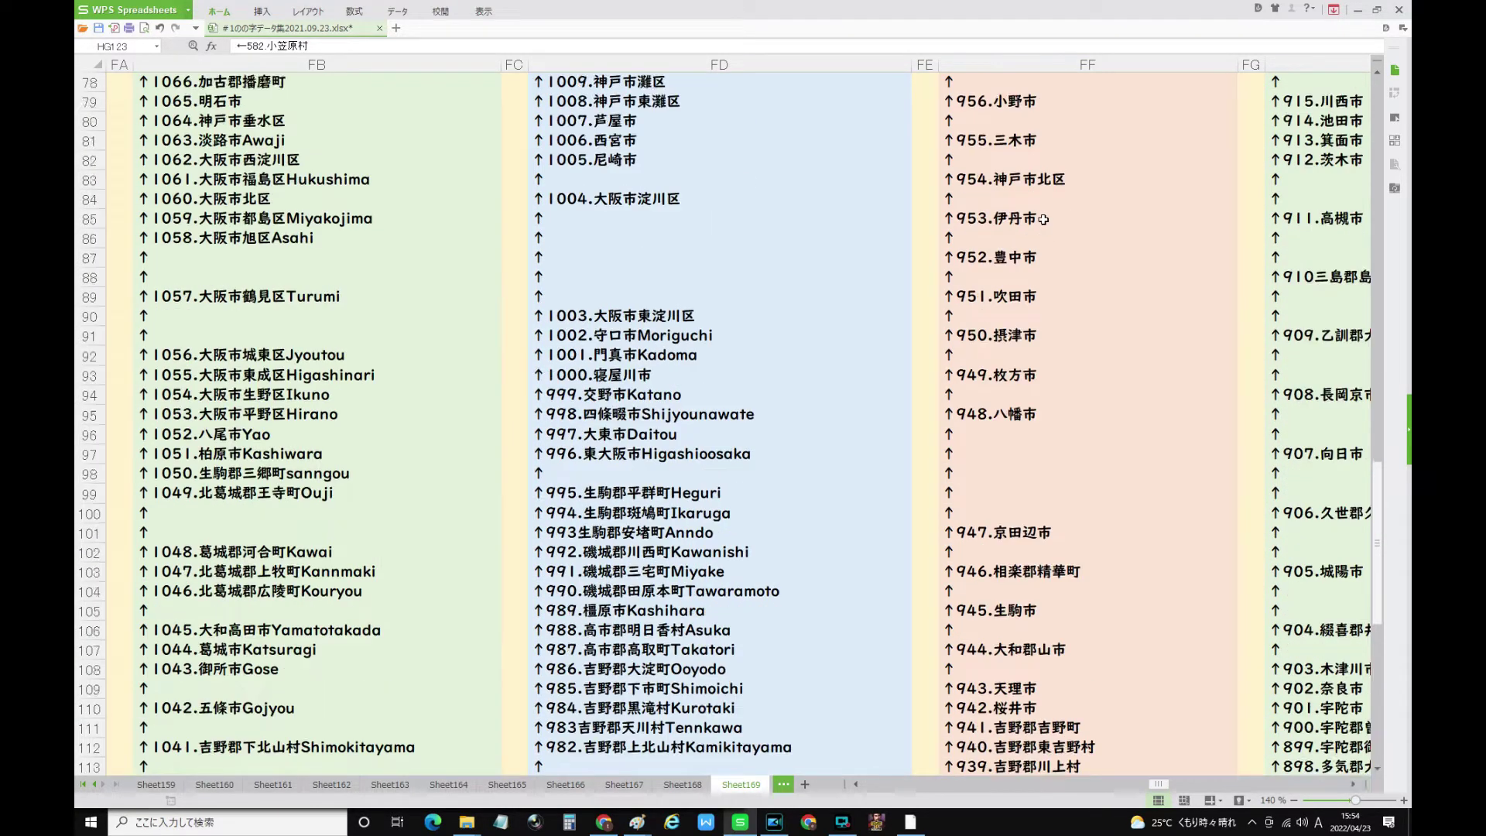
scroll(1088, 402, "up", 5)
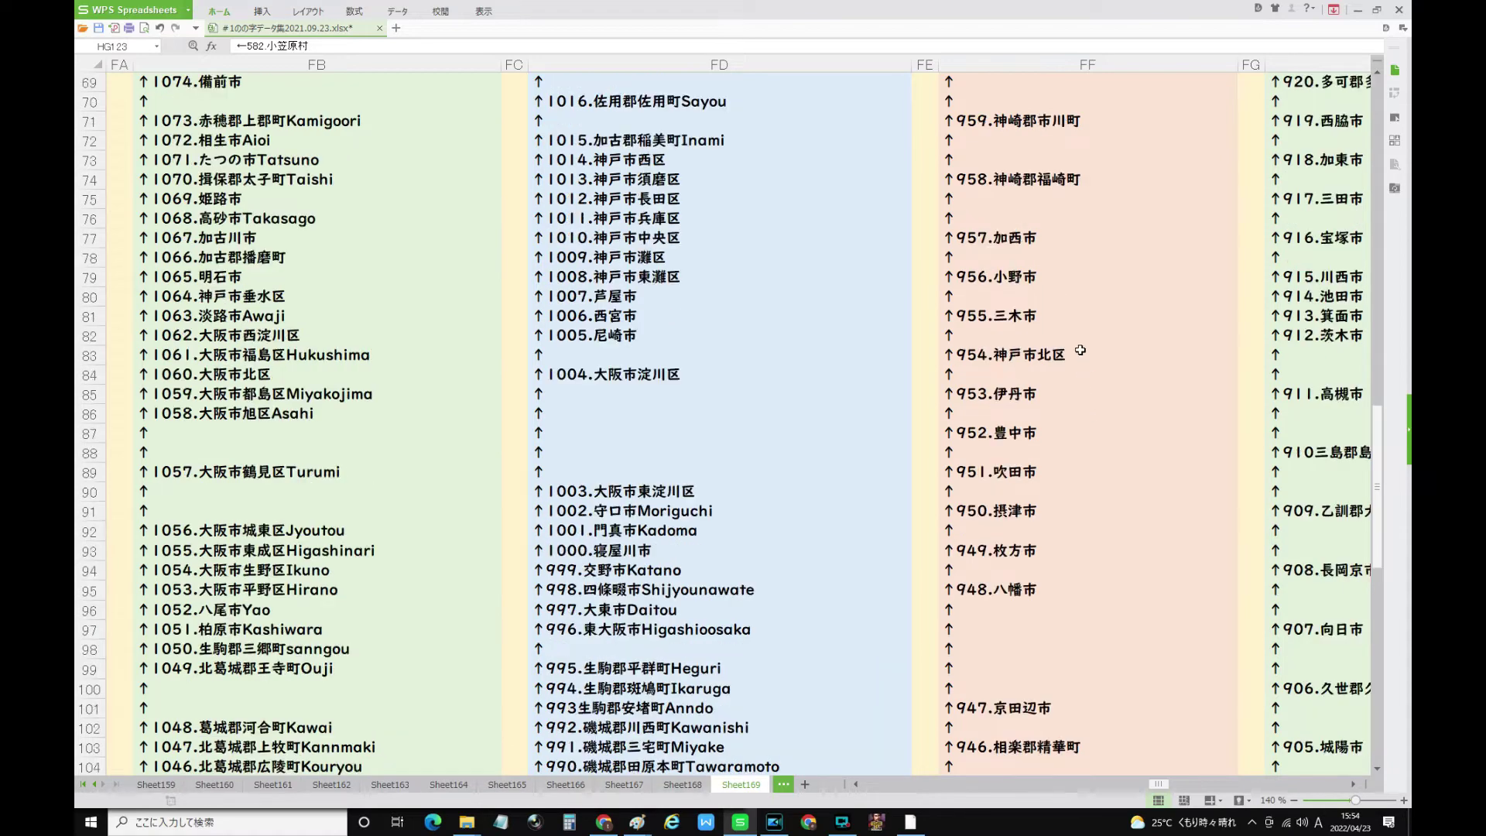
scroll(1076, 335, "down", 6)
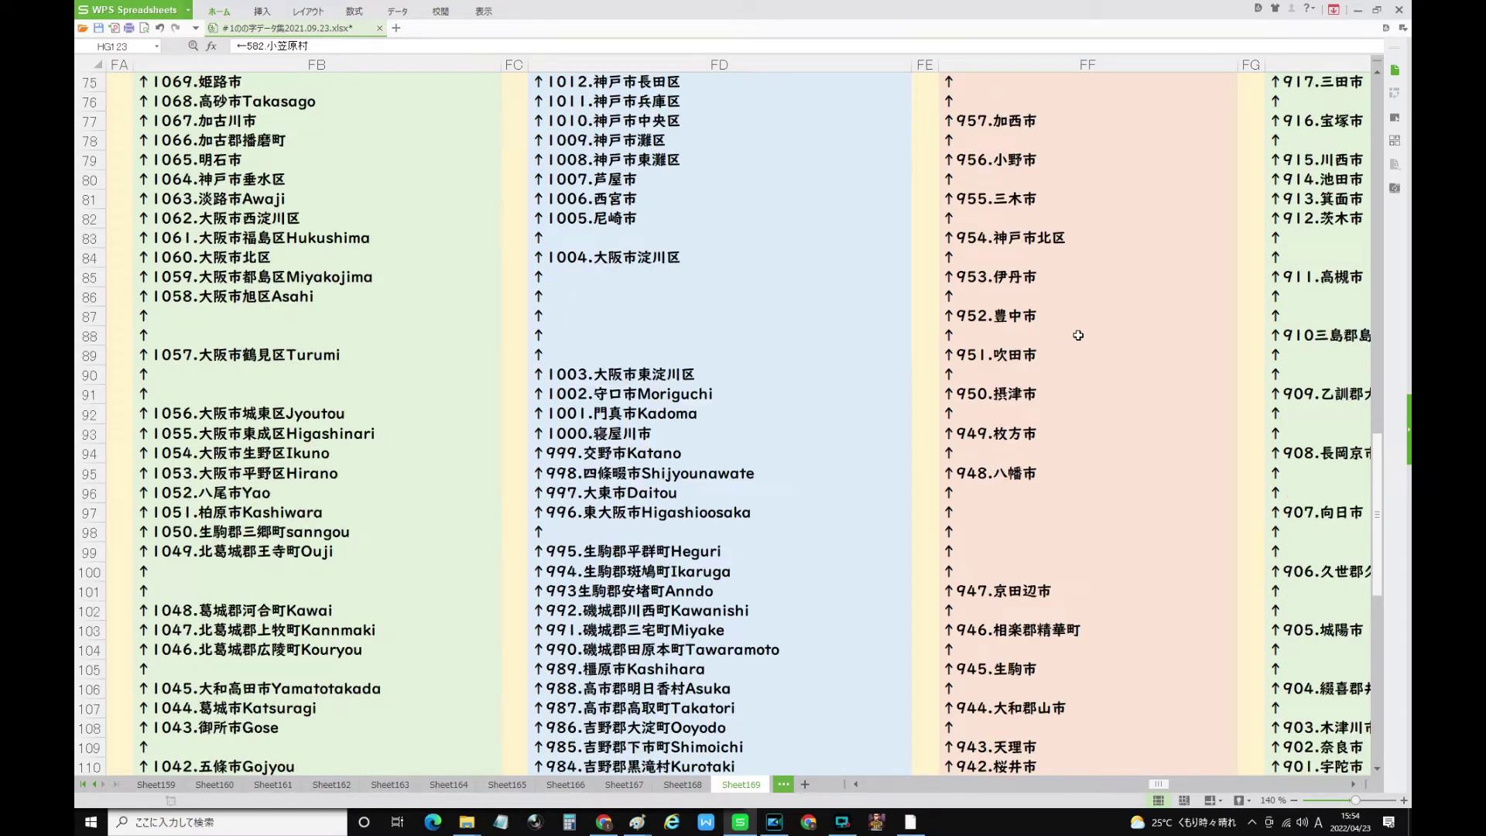
scroll(1078, 335, "down", 4)
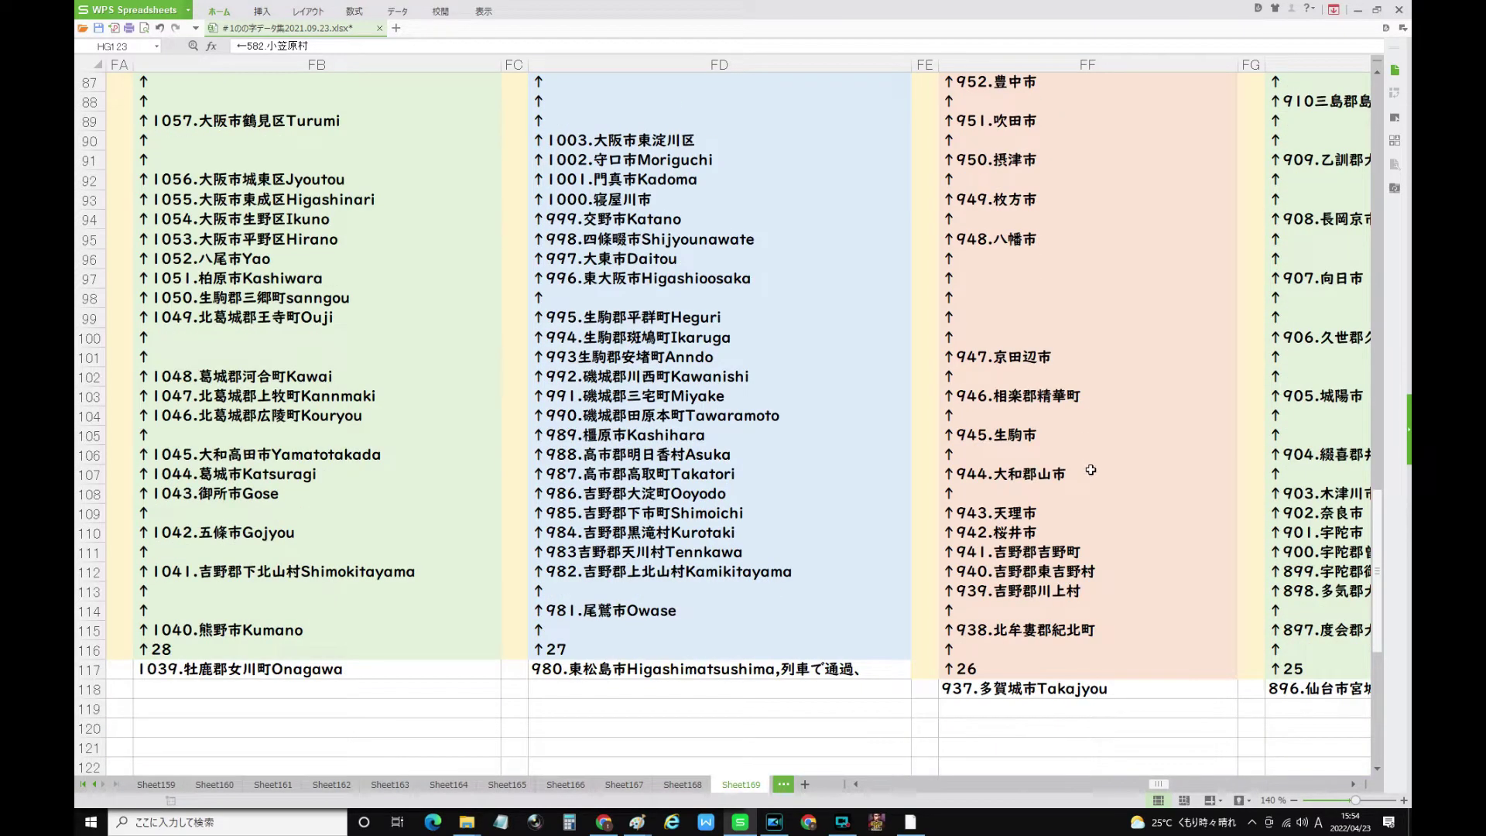
scroll(1091, 470, "up", 2)
scroll(1090, 469, "up", 6)
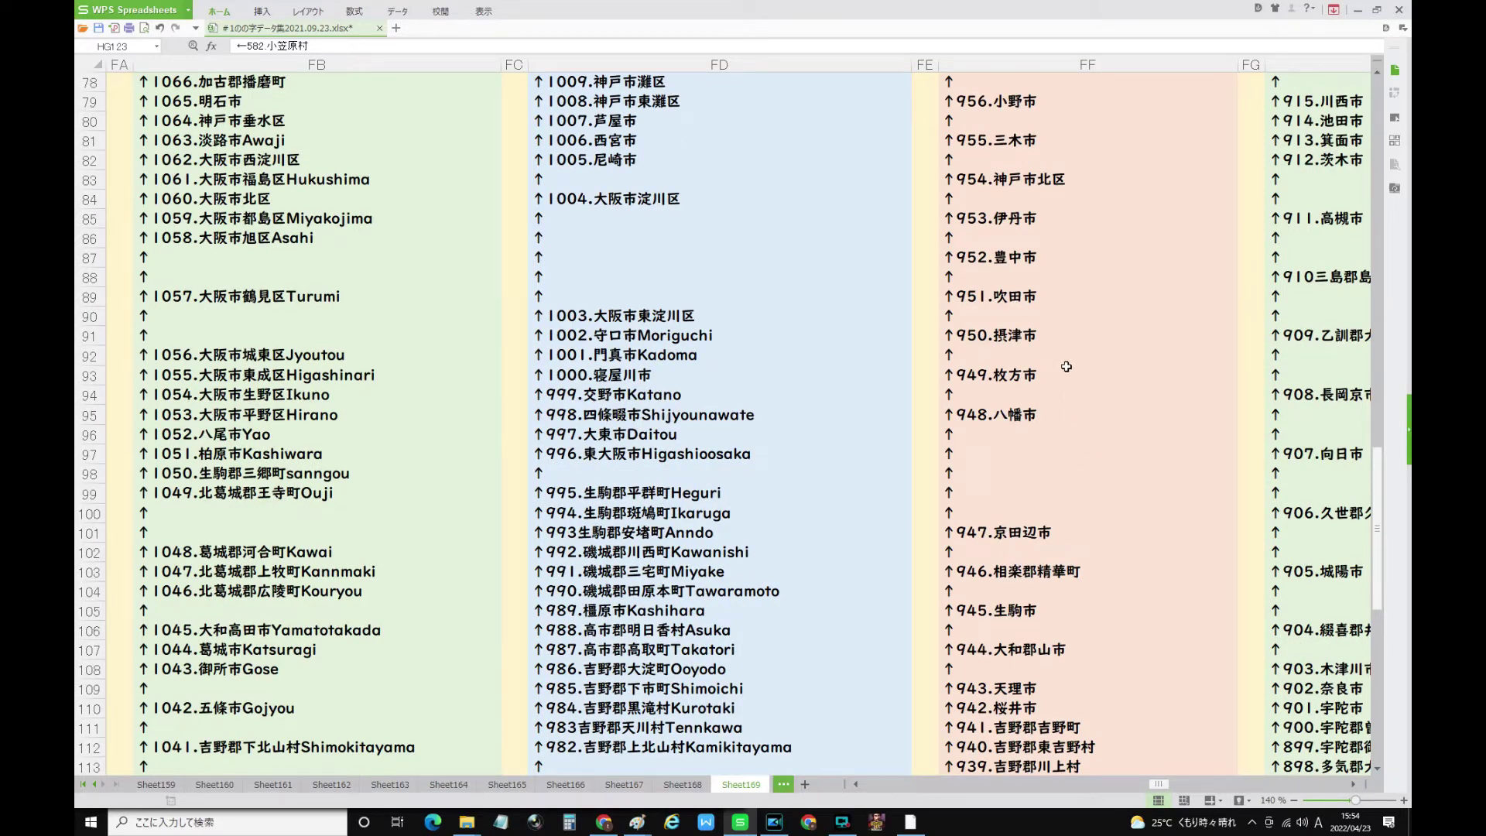
scroll(1039, 269, "up", 2)
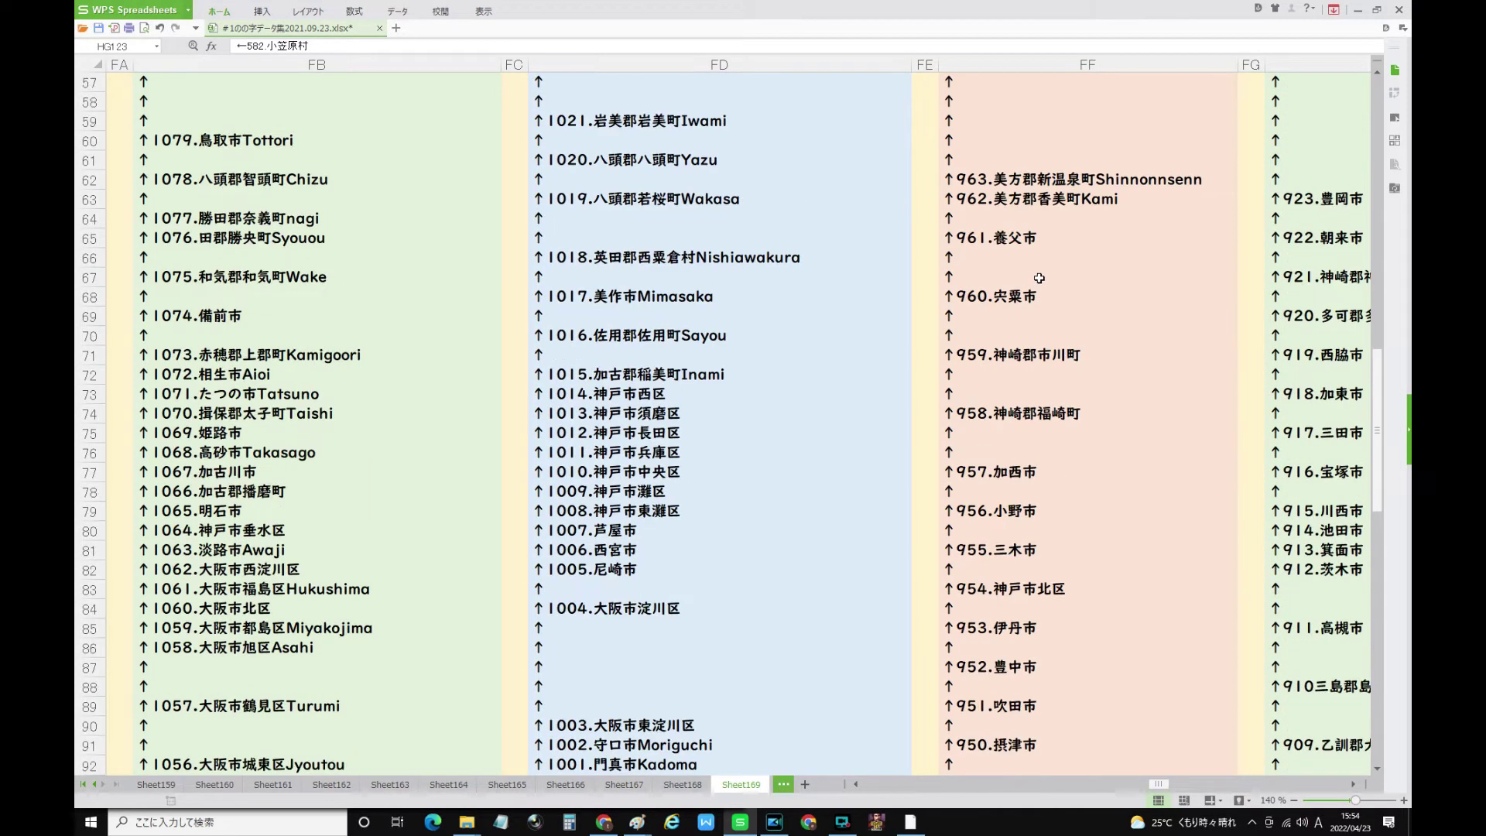
left_click(1071, 183)
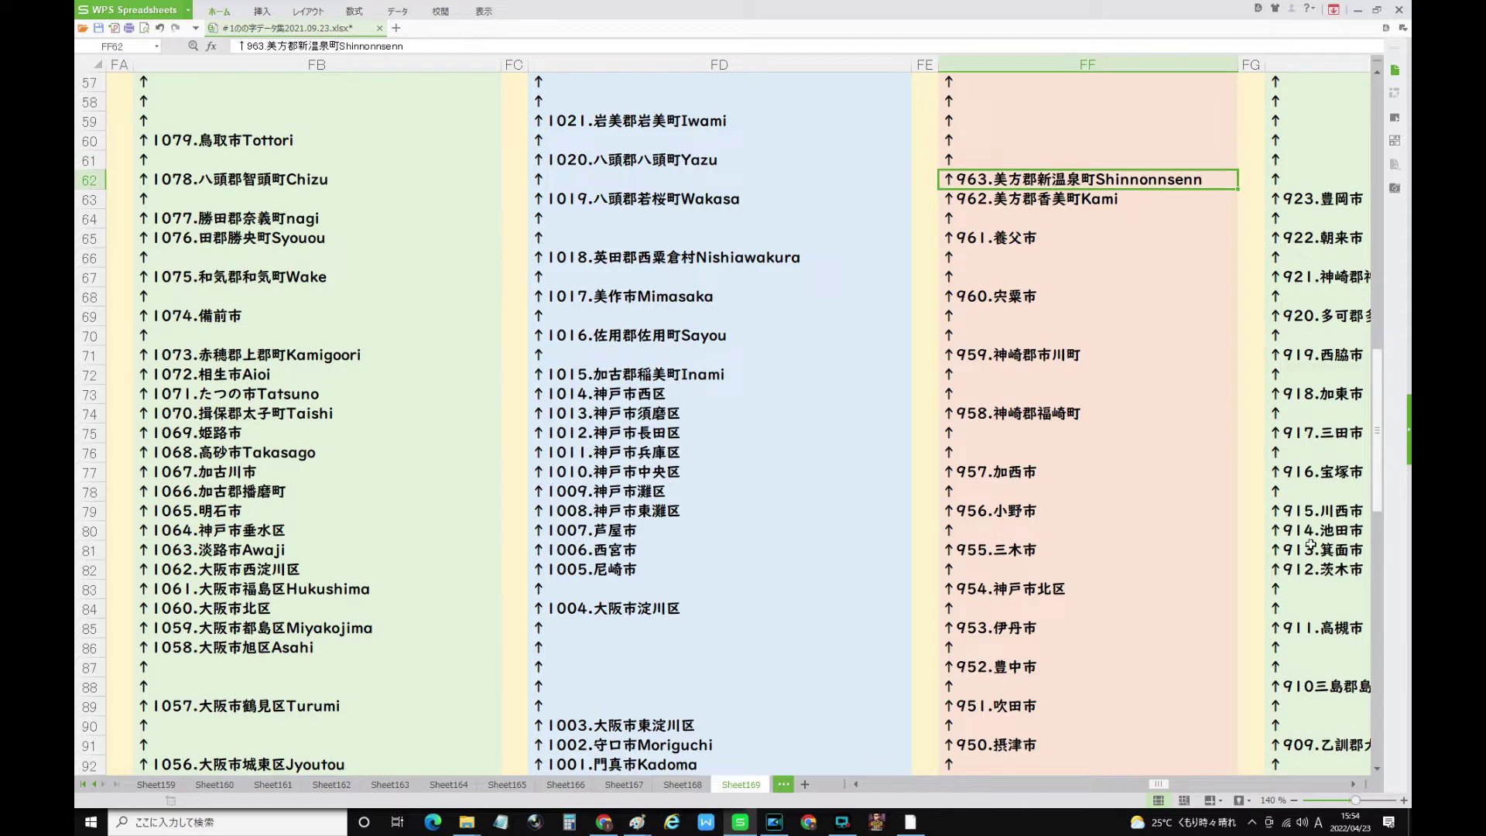
Follow the route onward from 男鹿市 through the 秋田県 entries and across row 32 to 東松島市 in FZ32
left_click_drag(1378, 419, 1367, 249)
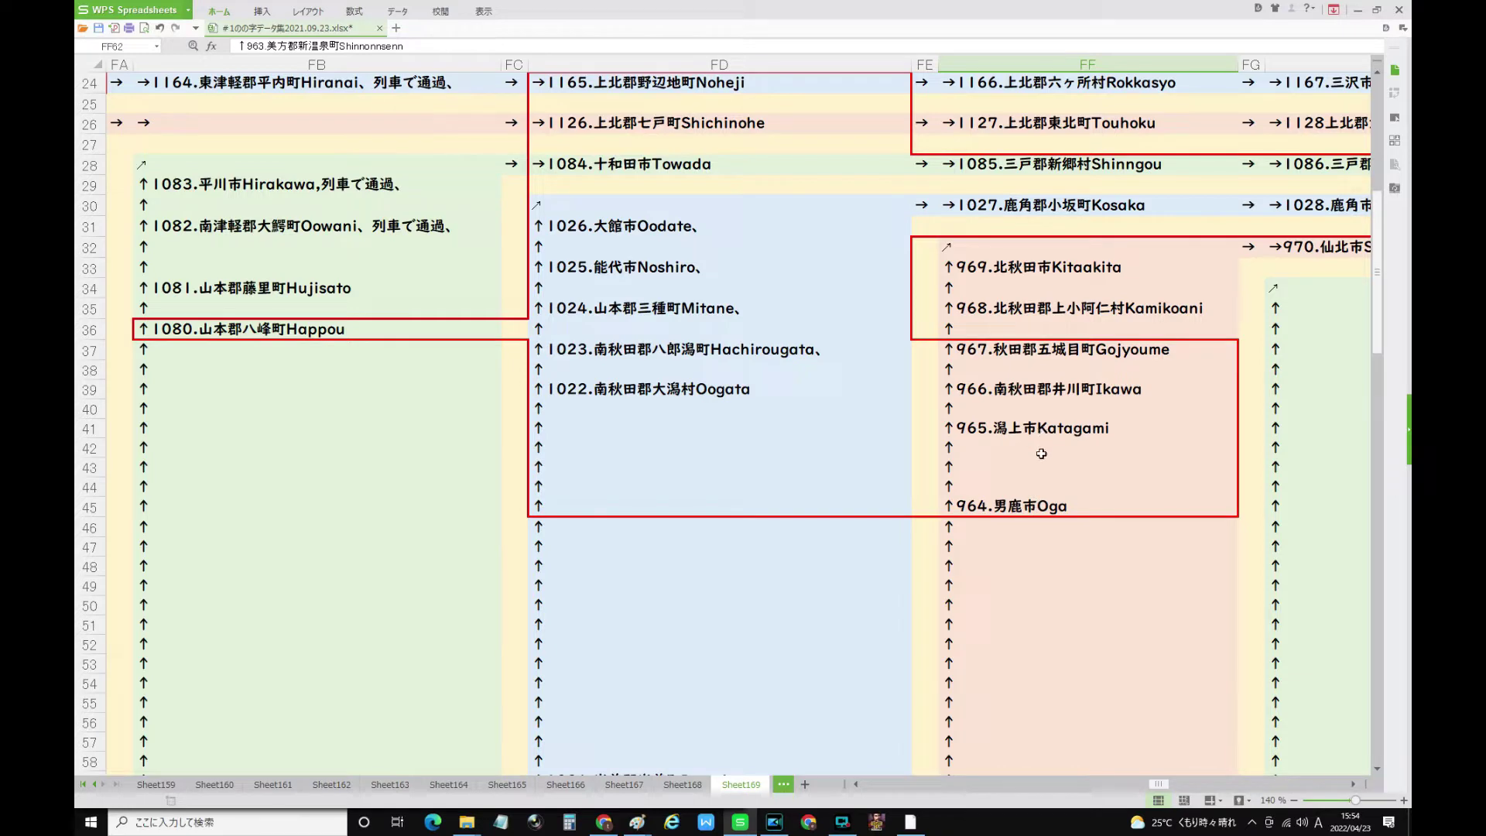
scroll(1042, 453, "up", 3)
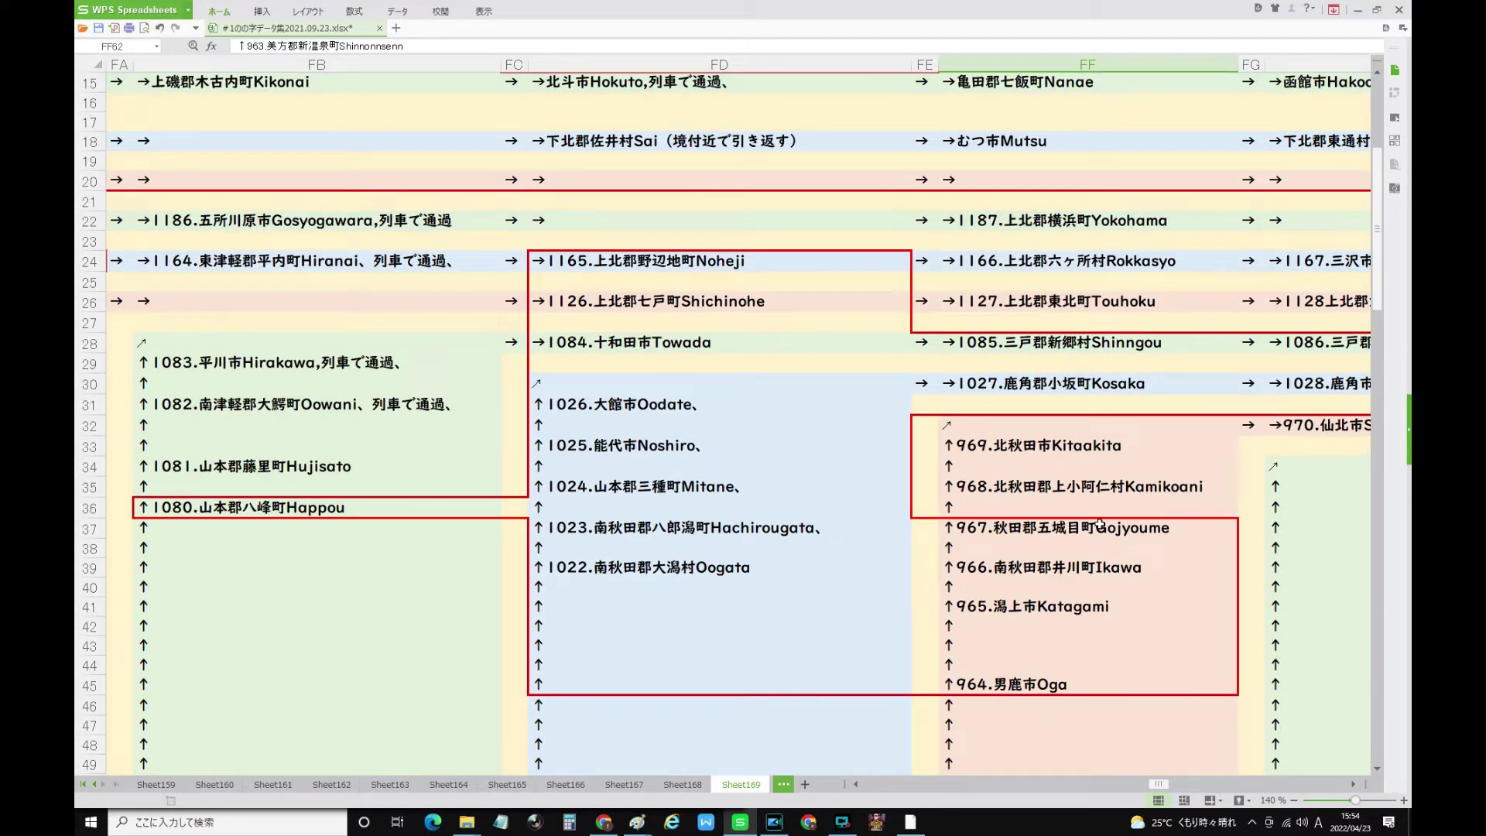
left_click_drag(1158, 785, 1201, 782)
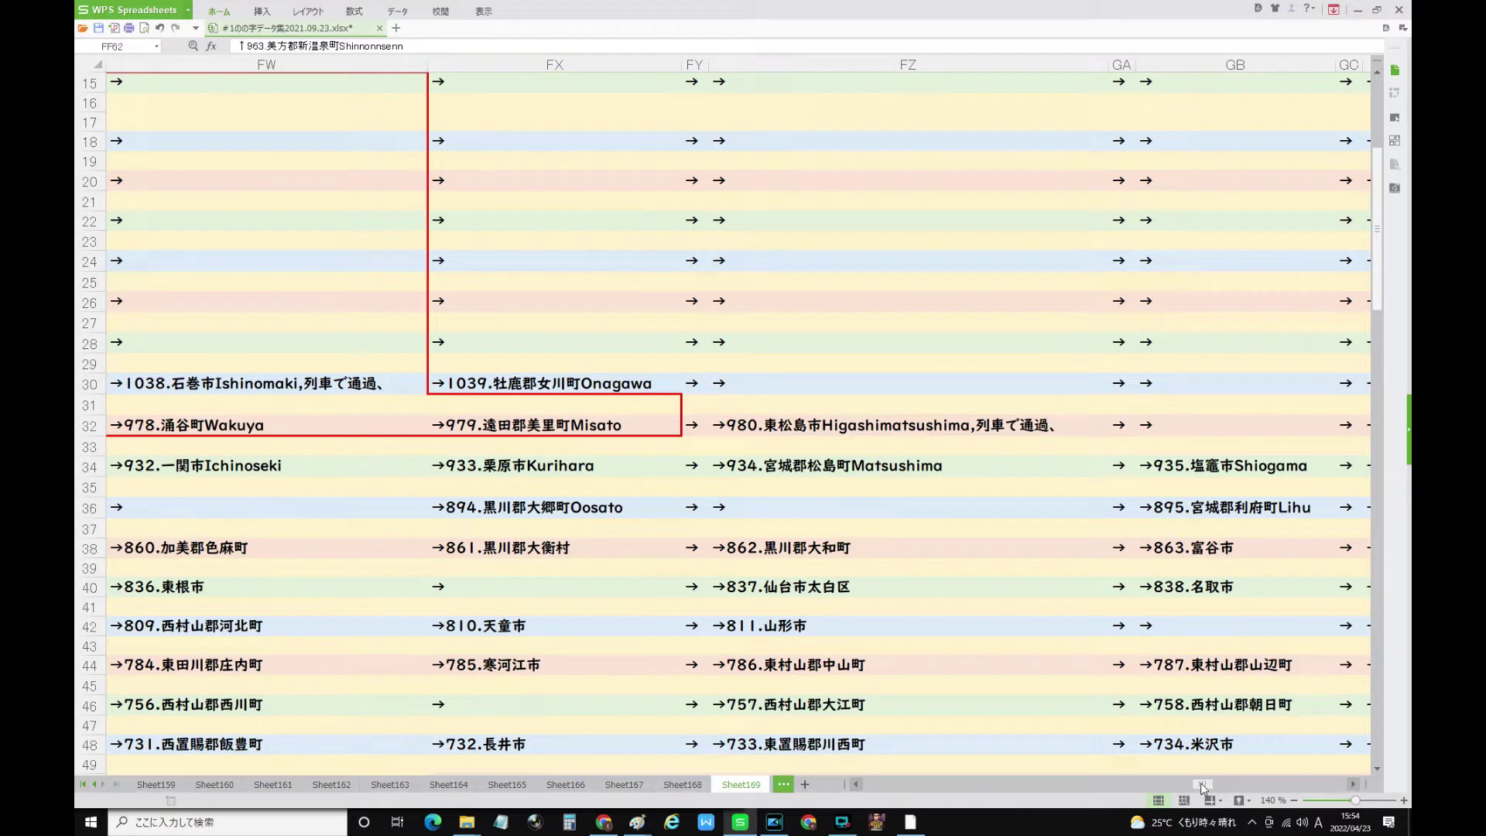
left_click(855, 425)
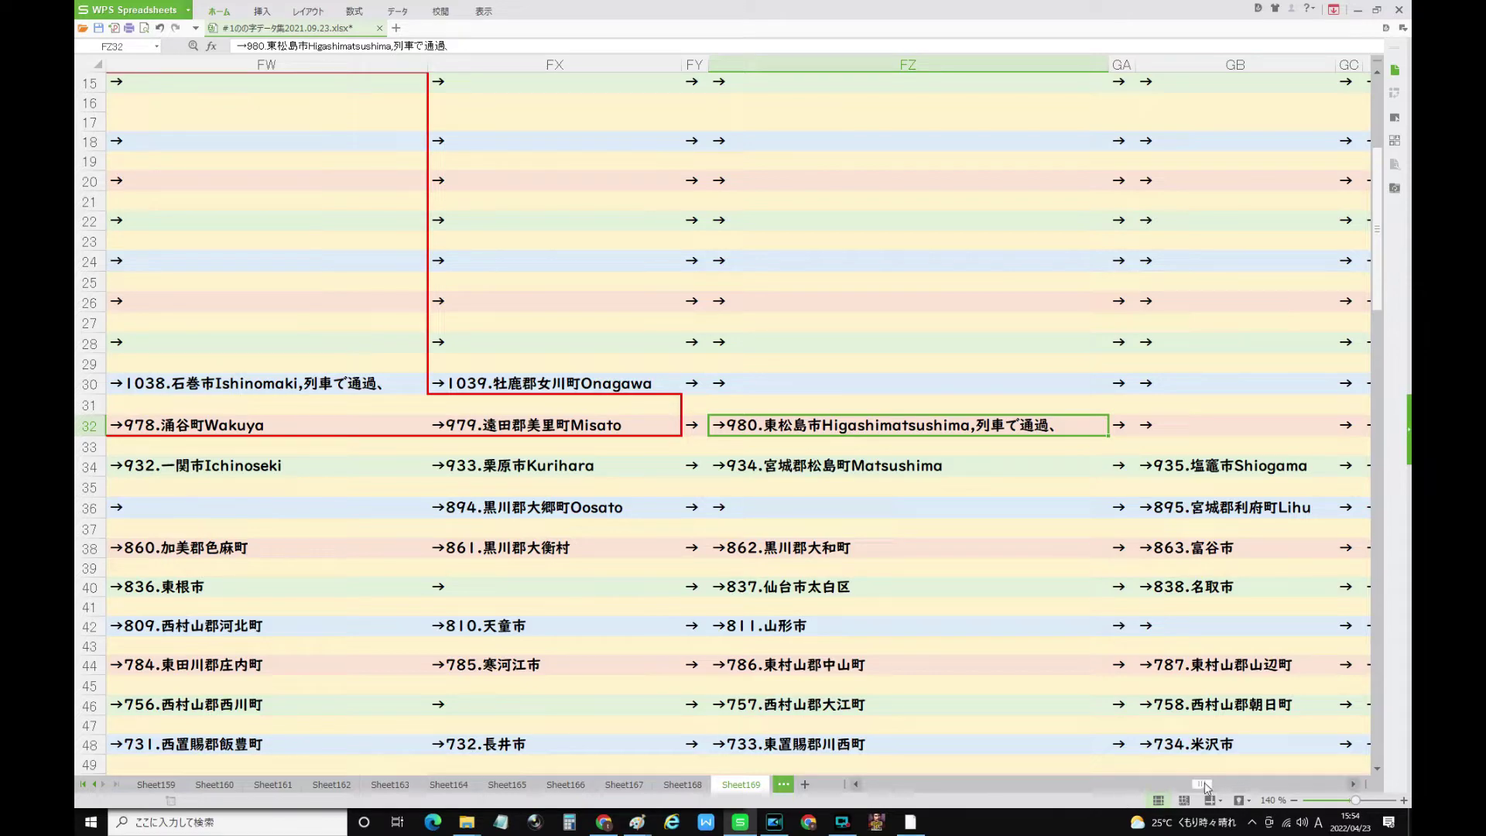
Check the lap numbers in FD116, FB116 and EZ116, and continue to the following laps' columns along row 116
left_click_drag(1204, 785, 1159, 782)
scroll(856, 682, "down", 11)
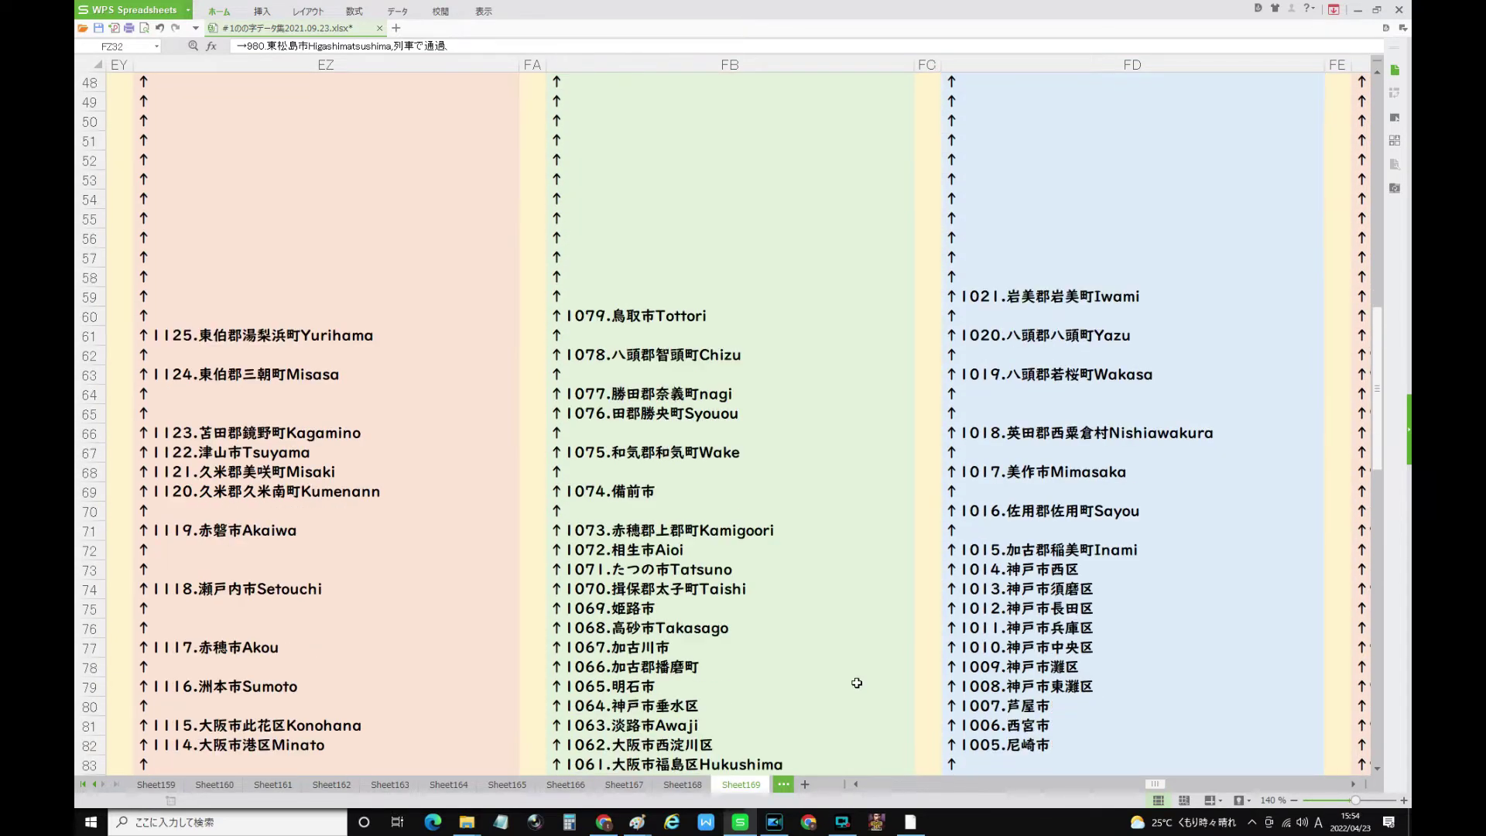
scroll(856, 683, "down", 11)
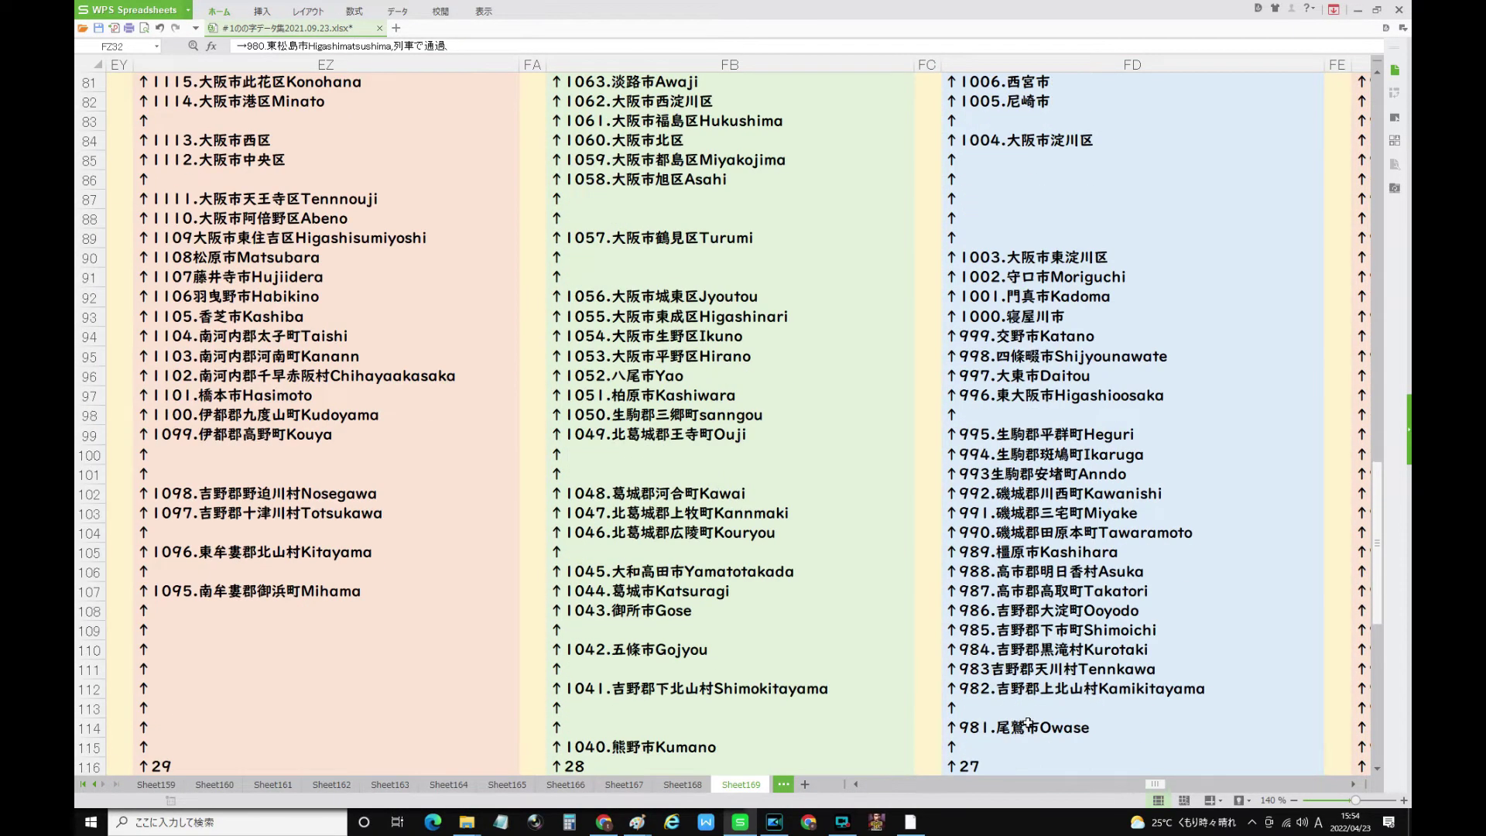
scroll(1028, 723, "down", 2)
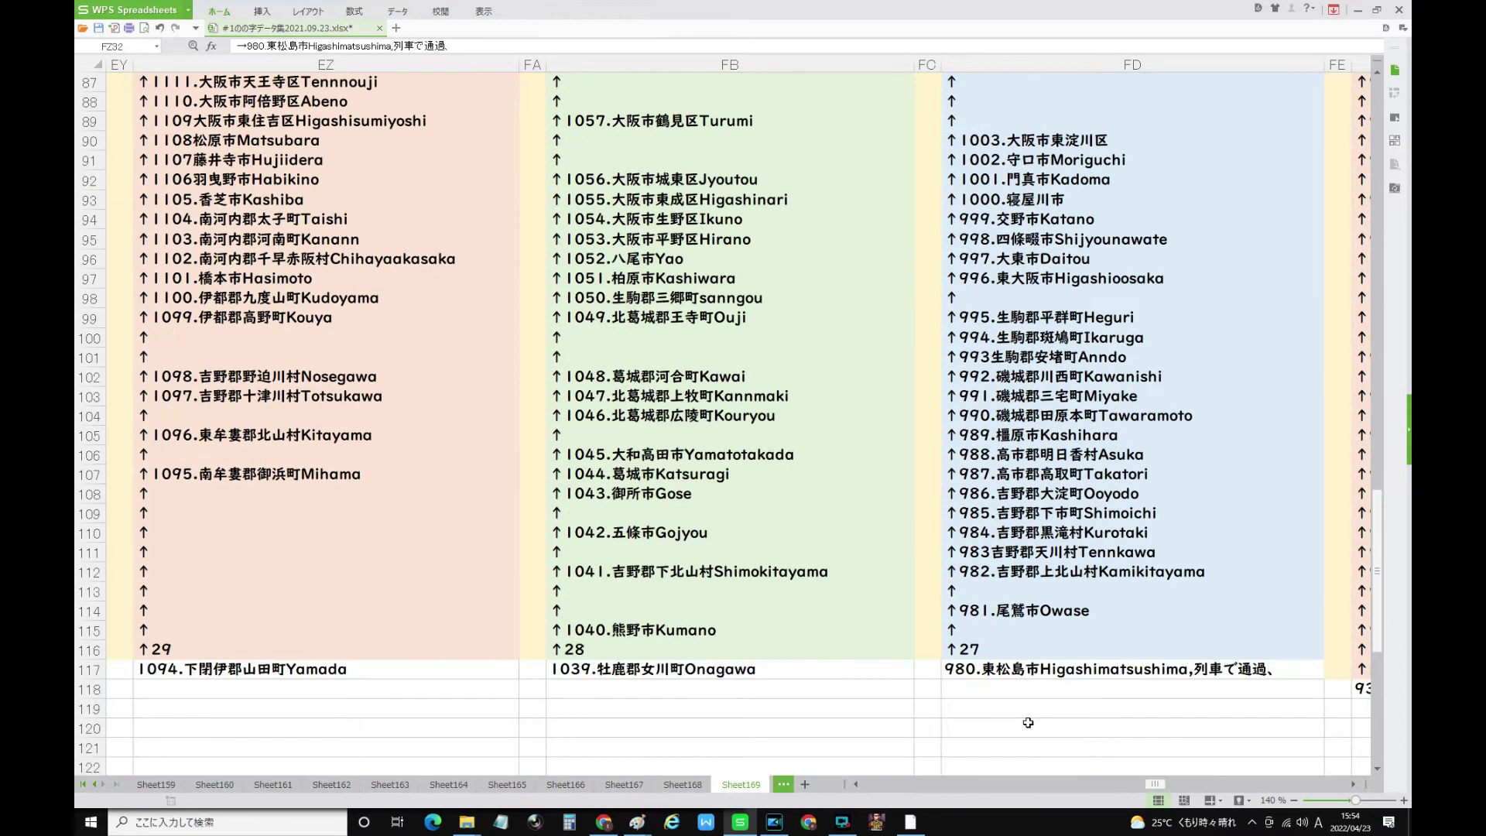
left_click(997, 651)
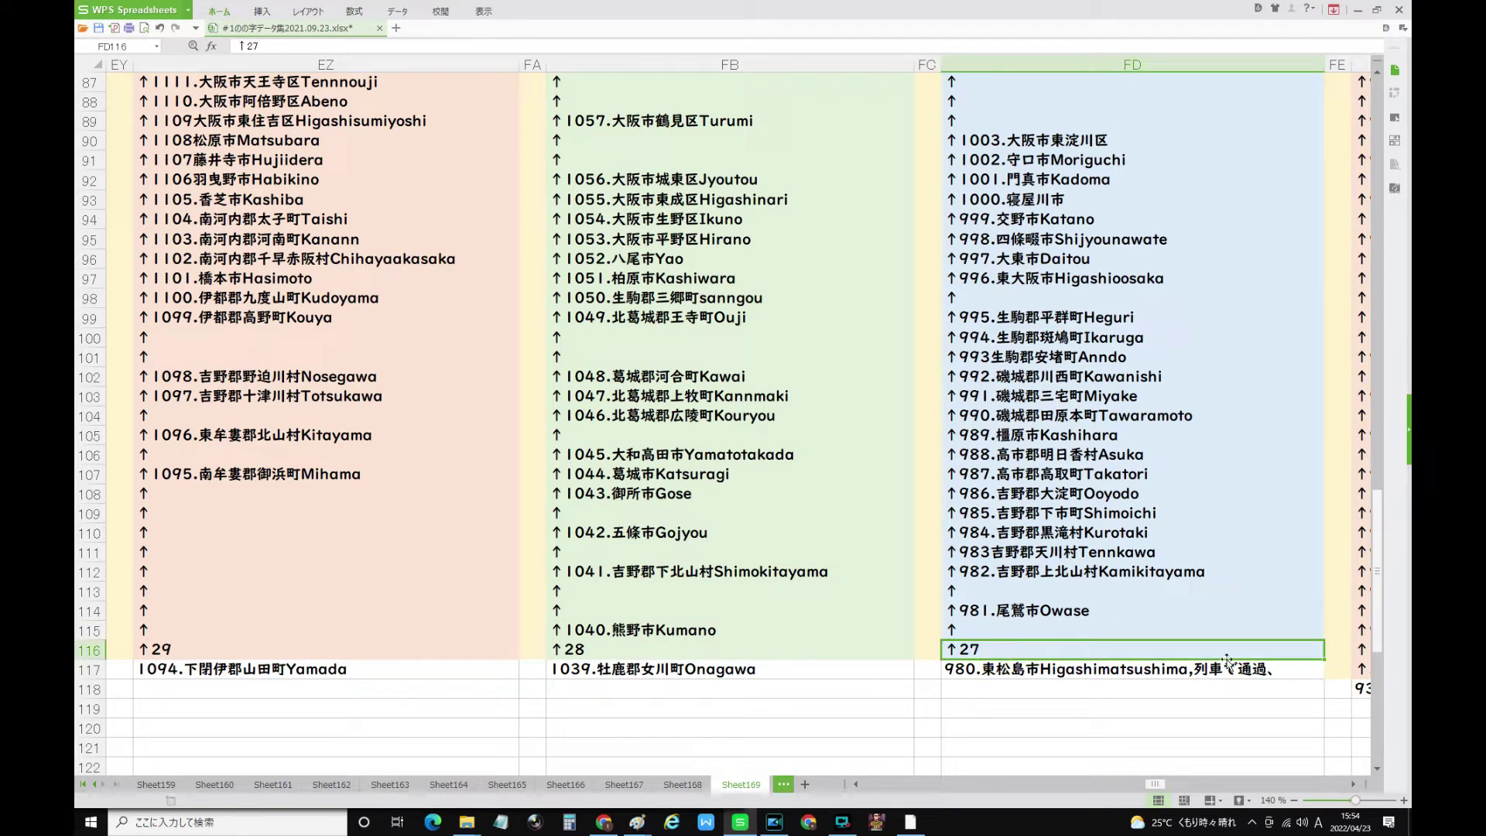
left_click(602, 653)
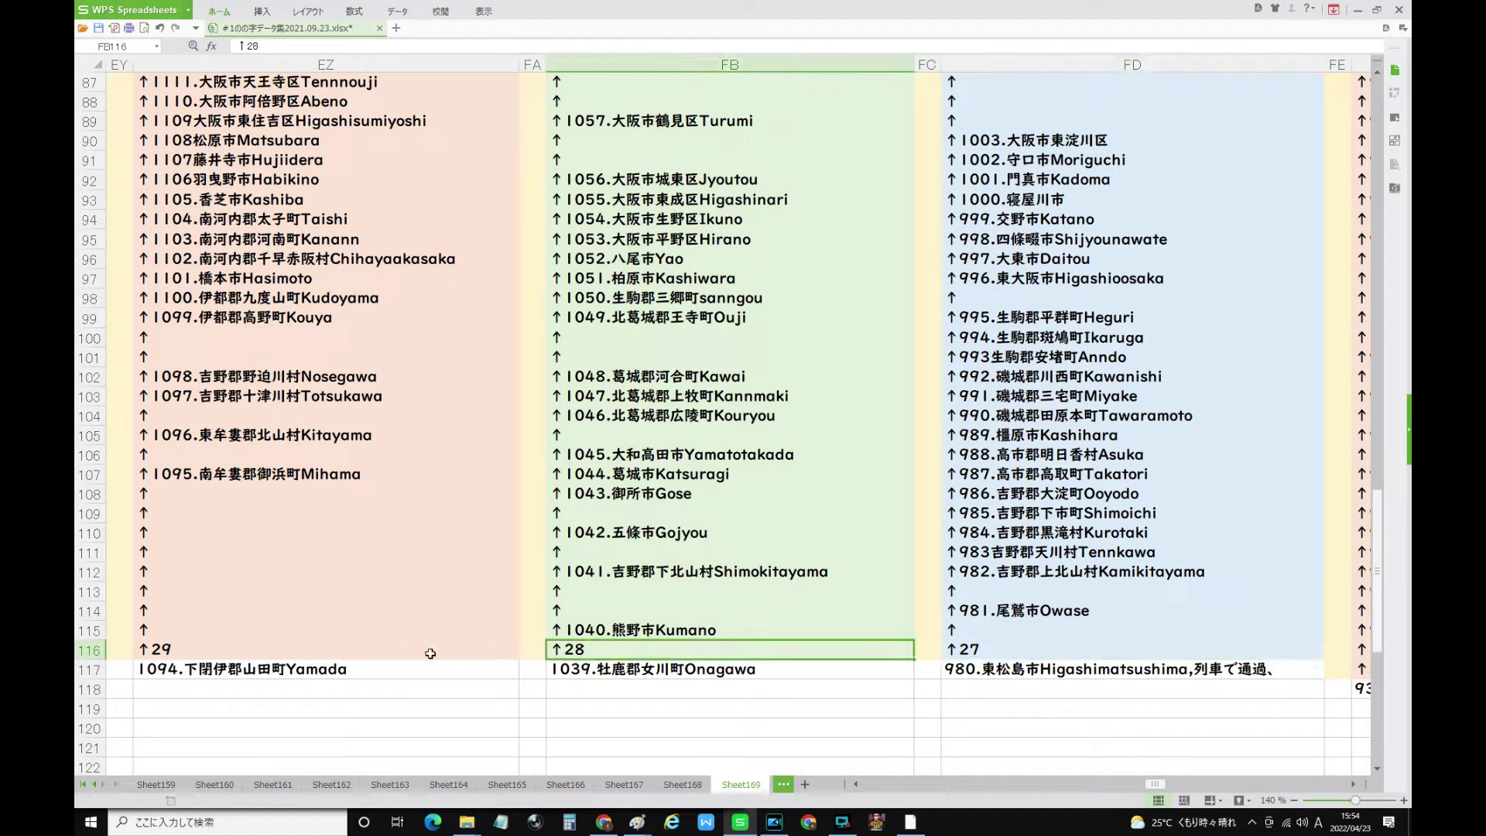
left_click(287, 655)
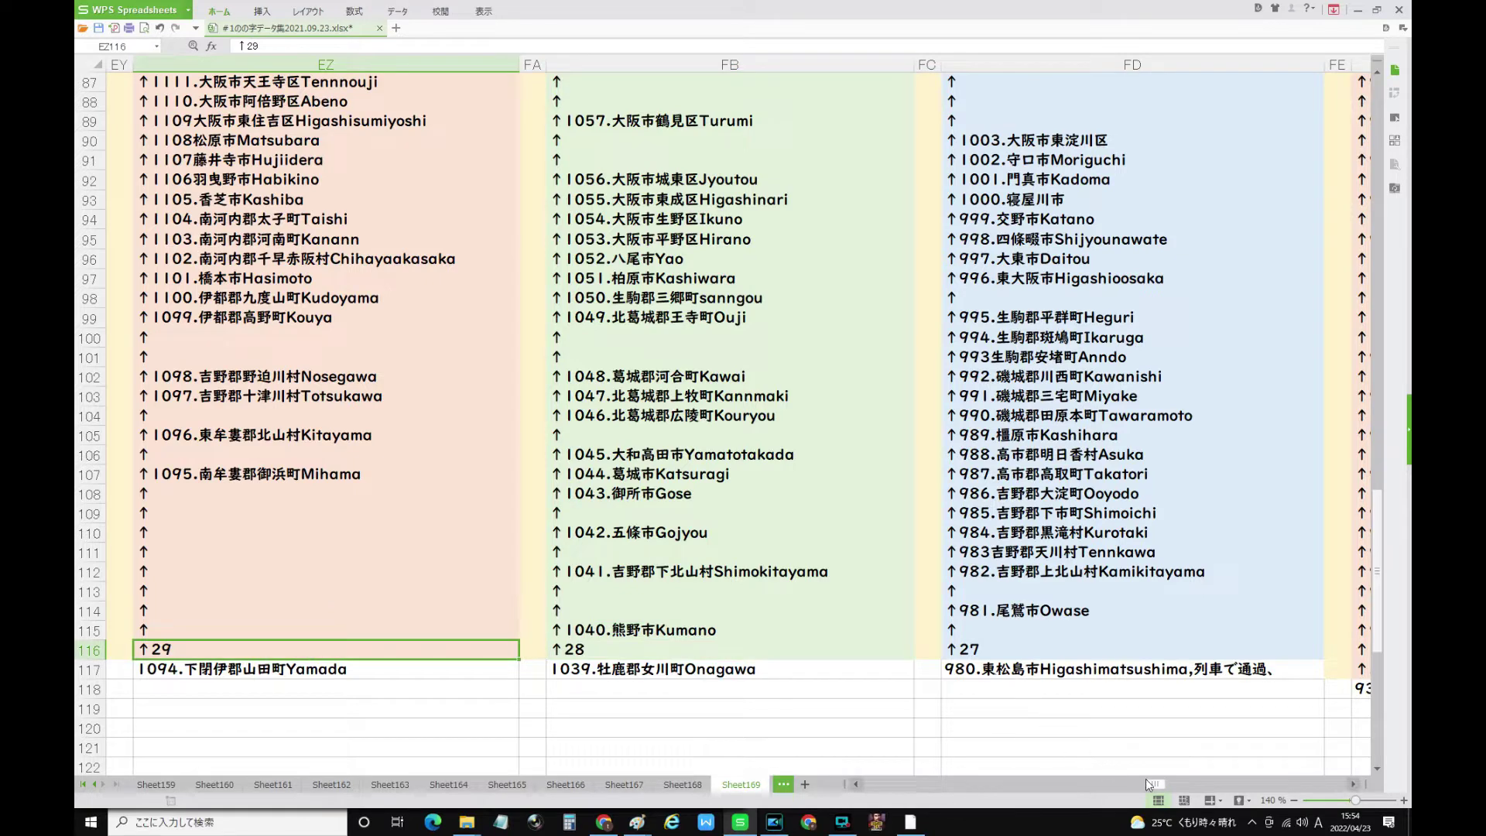
left_click_drag(1153, 778, 1133, 788)
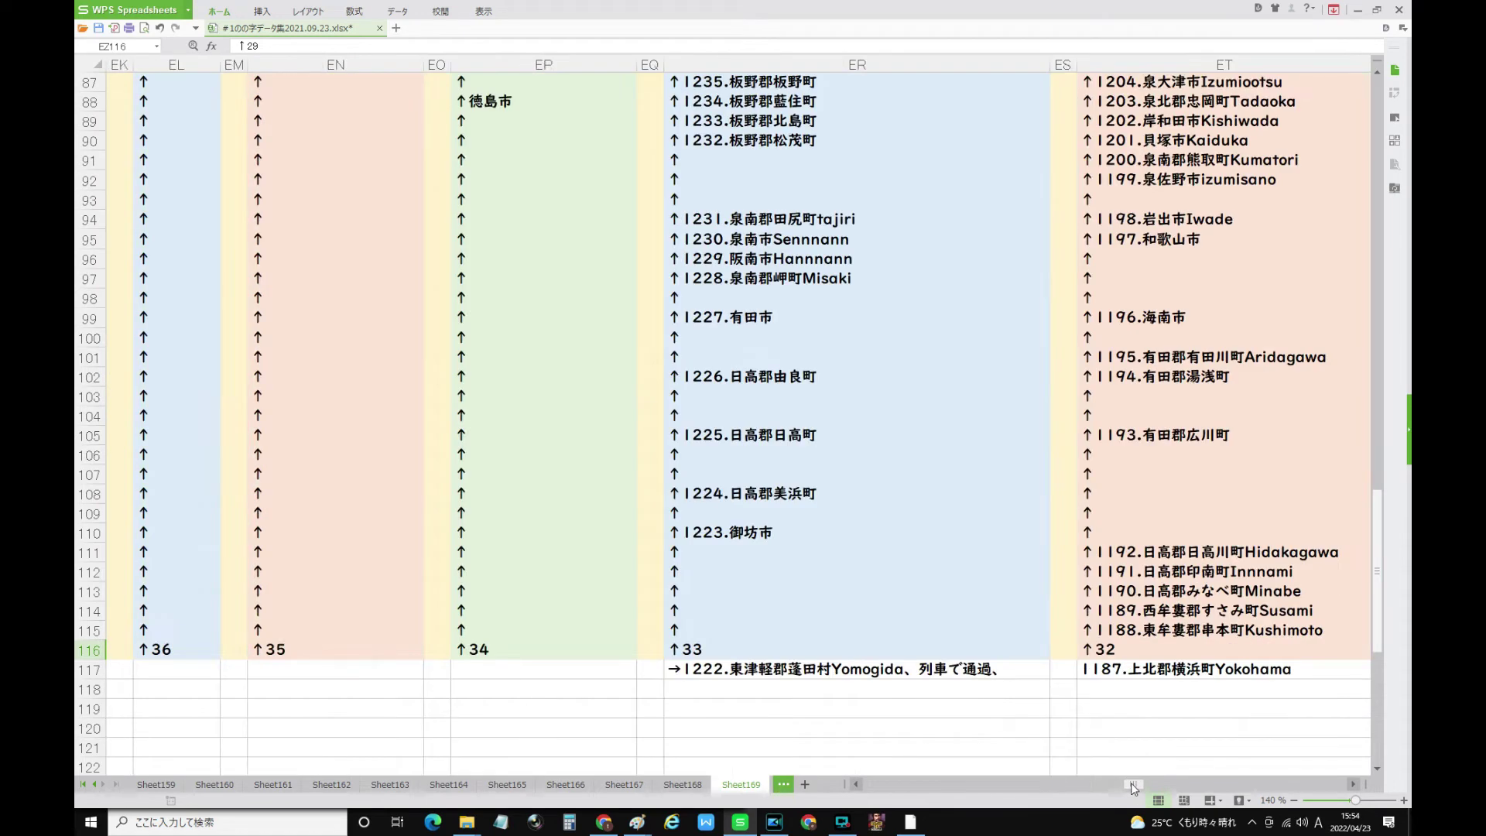
Trace the lap 33 route in column ER from ER116 up past 井原市 in ER77 to 西伯郡大山町 in ER51
left_click(726, 649)
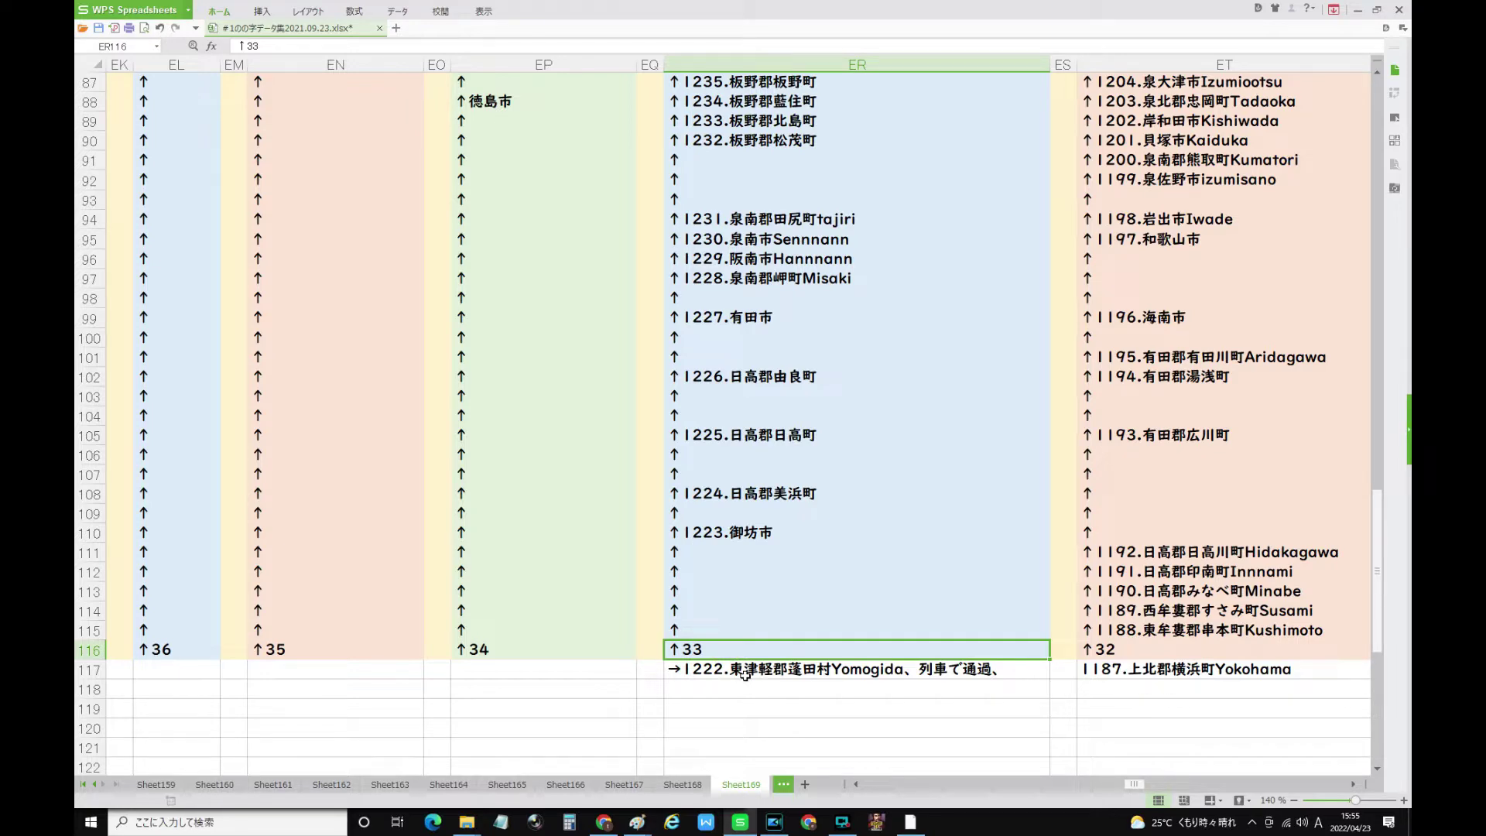
scroll(730, 610, "up", 5)
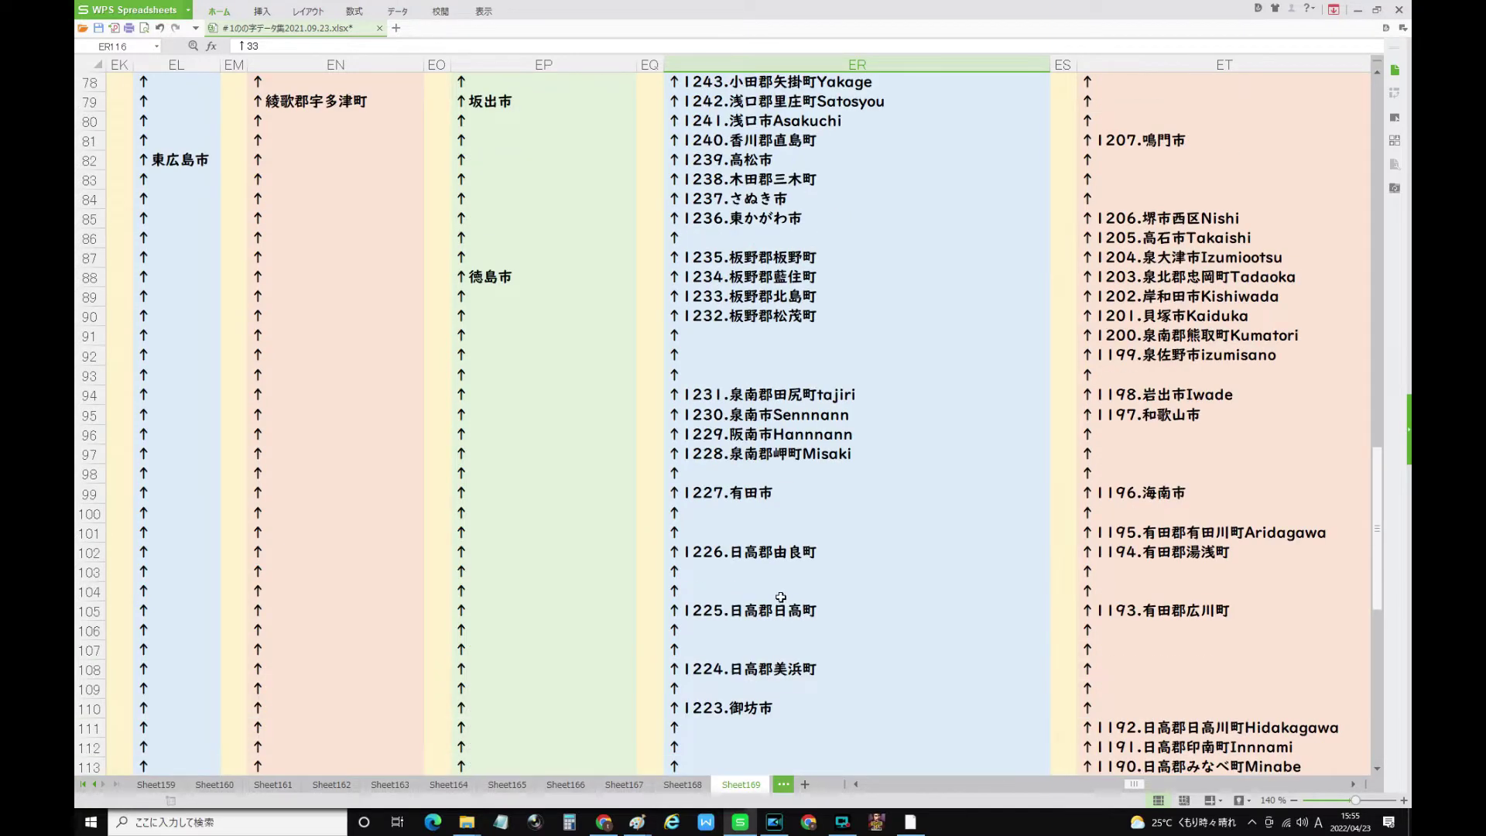
scroll(774, 592, "up", 3)
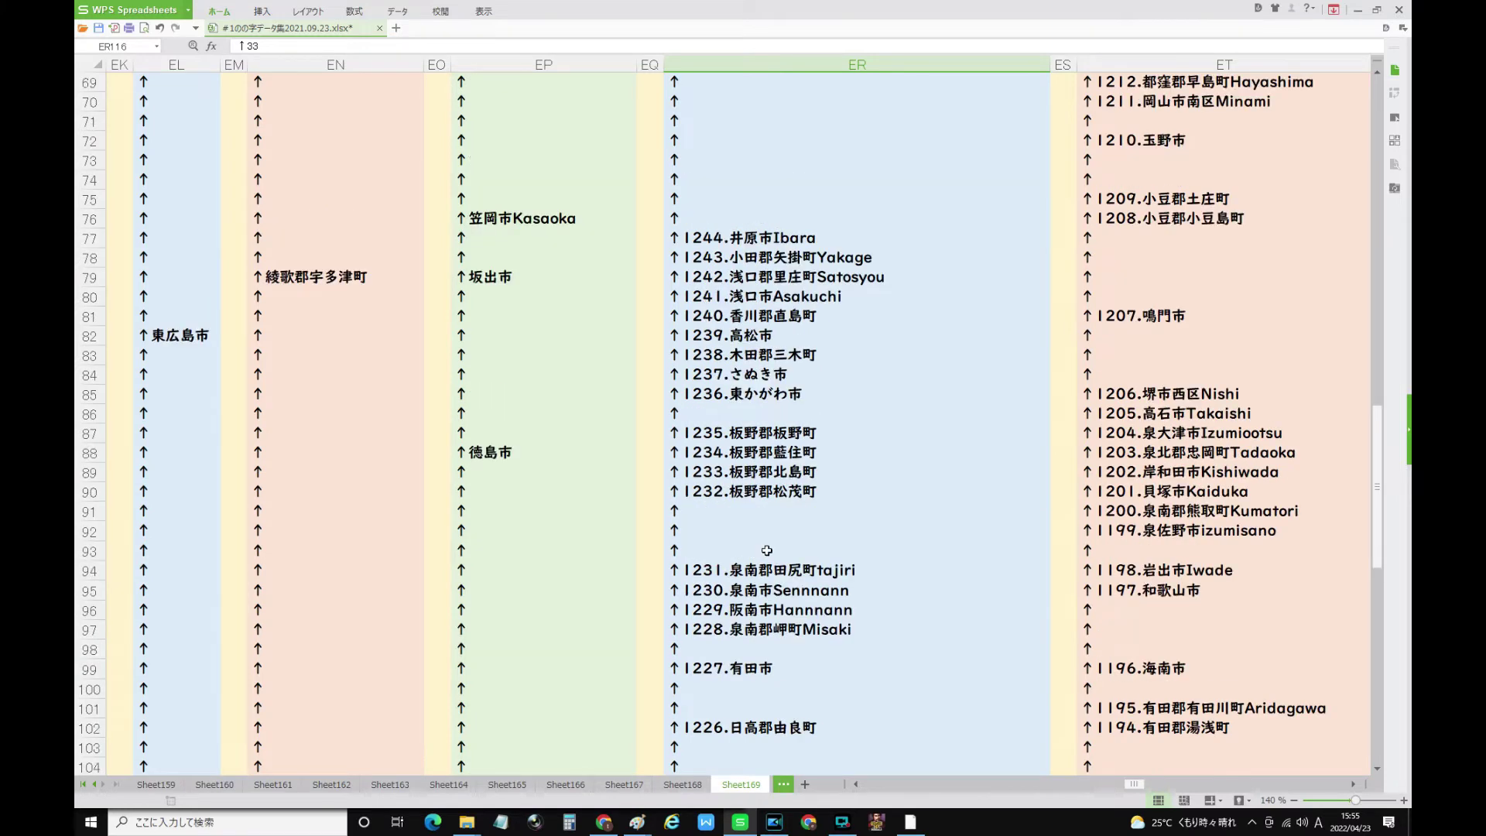
left_click(739, 355)
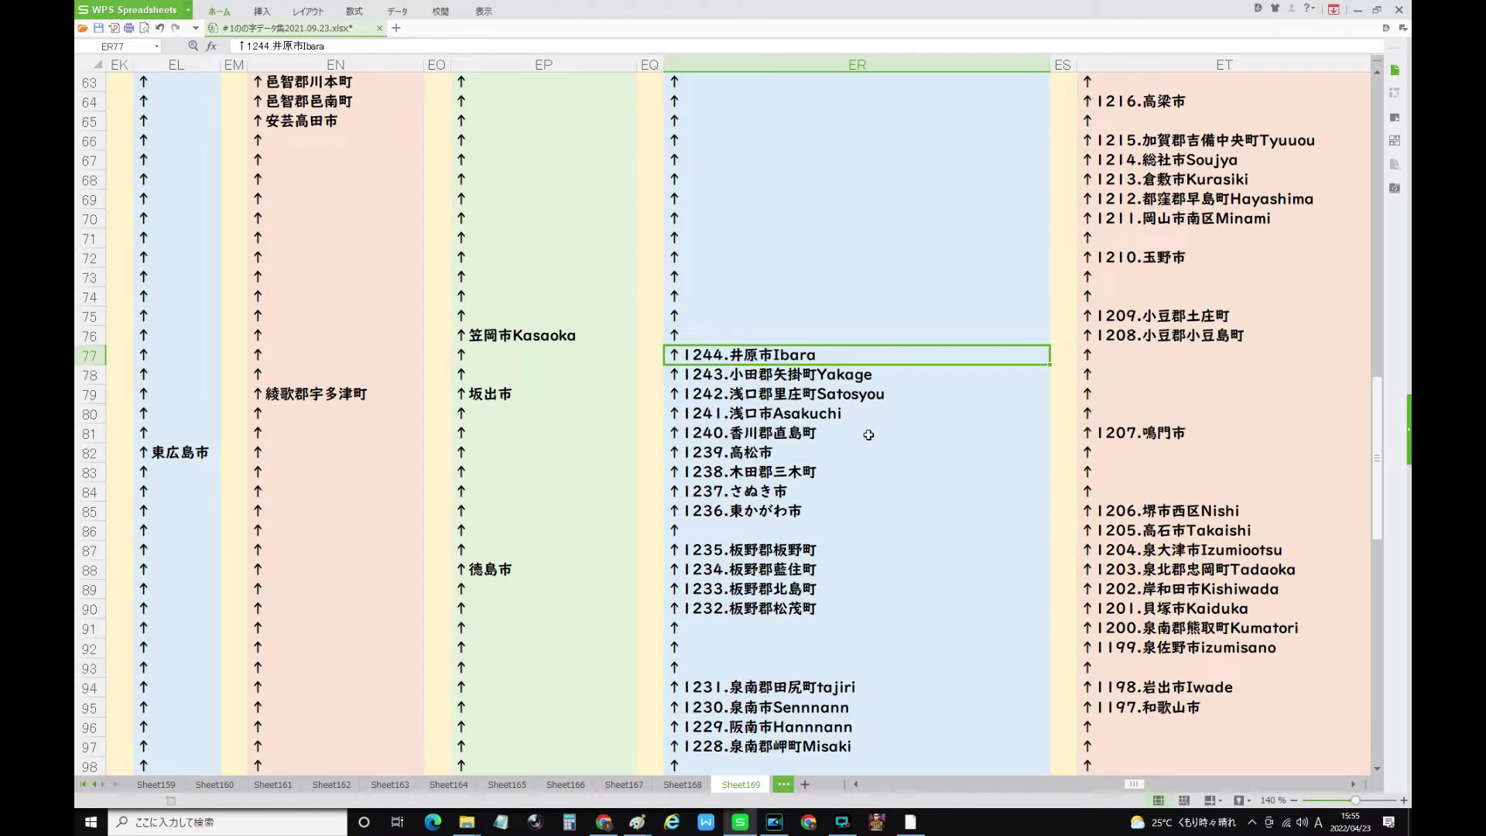
scroll(835, 433, "up", 3)
scroll(834, 433, "up", 6)
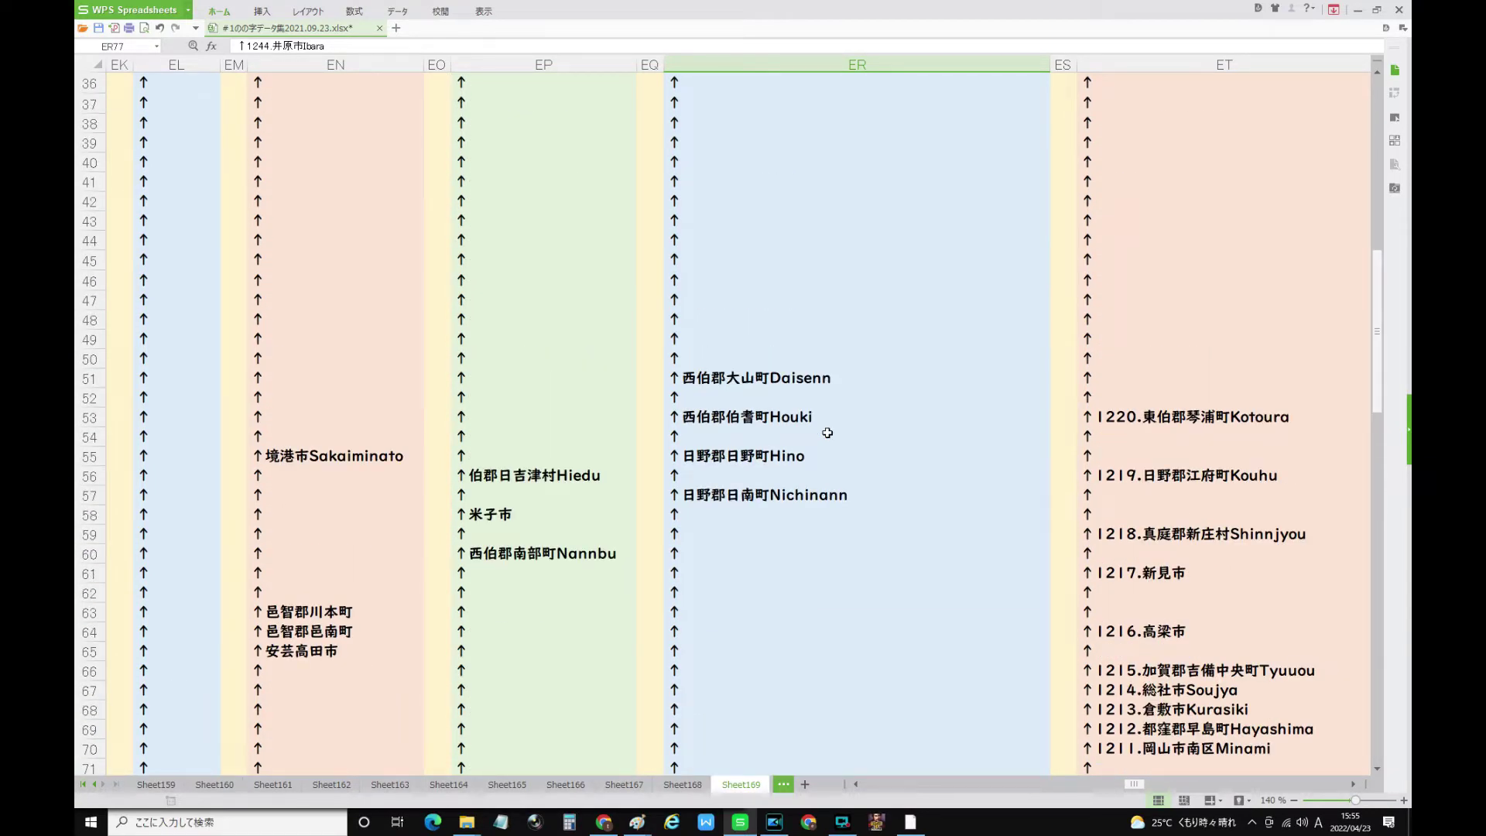
scroll(828, 432, "up", 1)
scroll(827, 433, "down", 2)
scroll(827, 433, "up", 3)
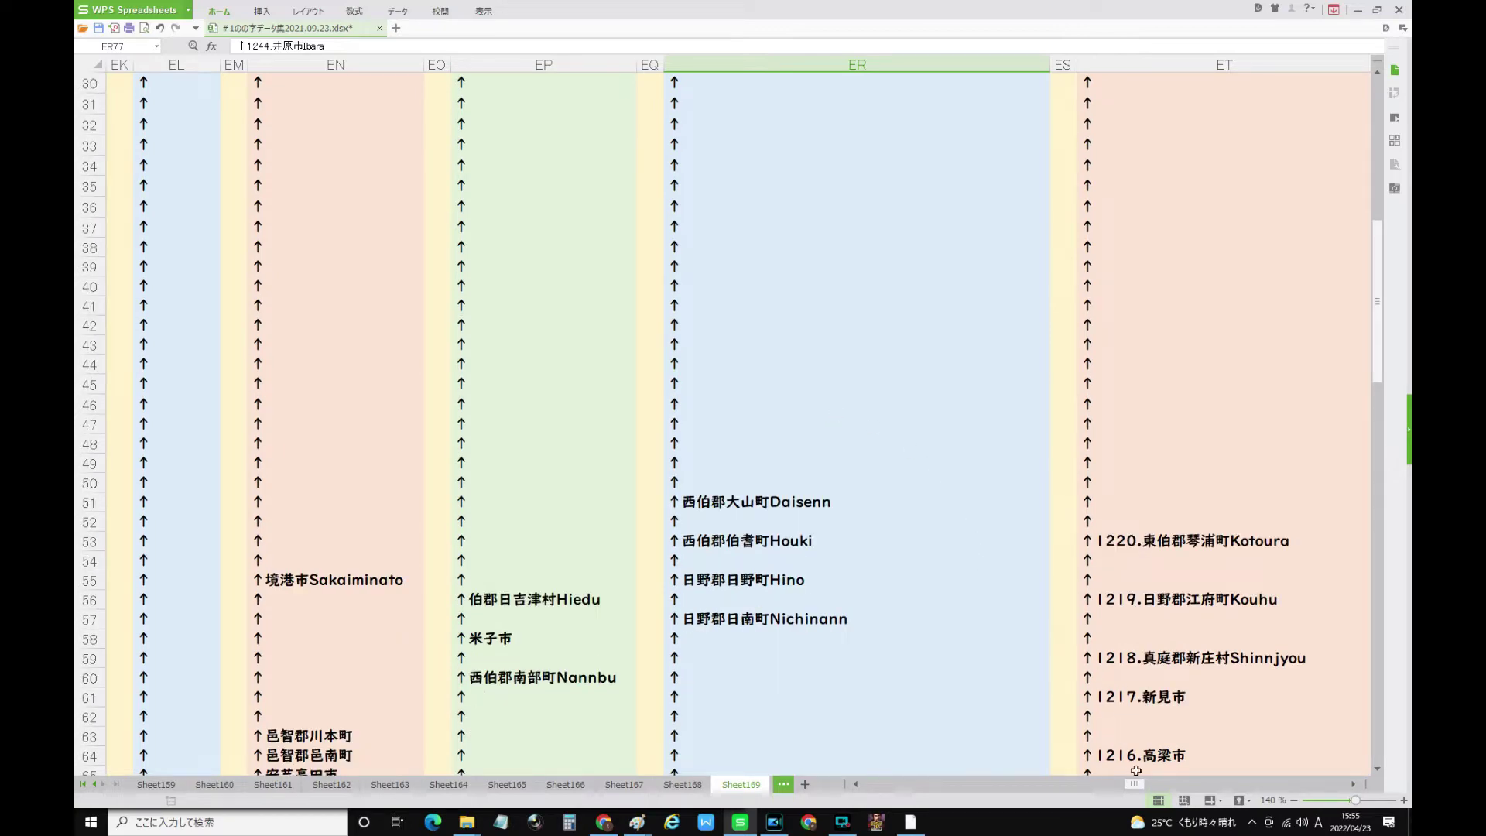
Check the Akita entries 八郎潟町, 大潟村, 男鹿市 and 潟上市 in columns FD and FF, and 秋田市 in FL34
left_click_drag(1134, 784, 1162, 783)
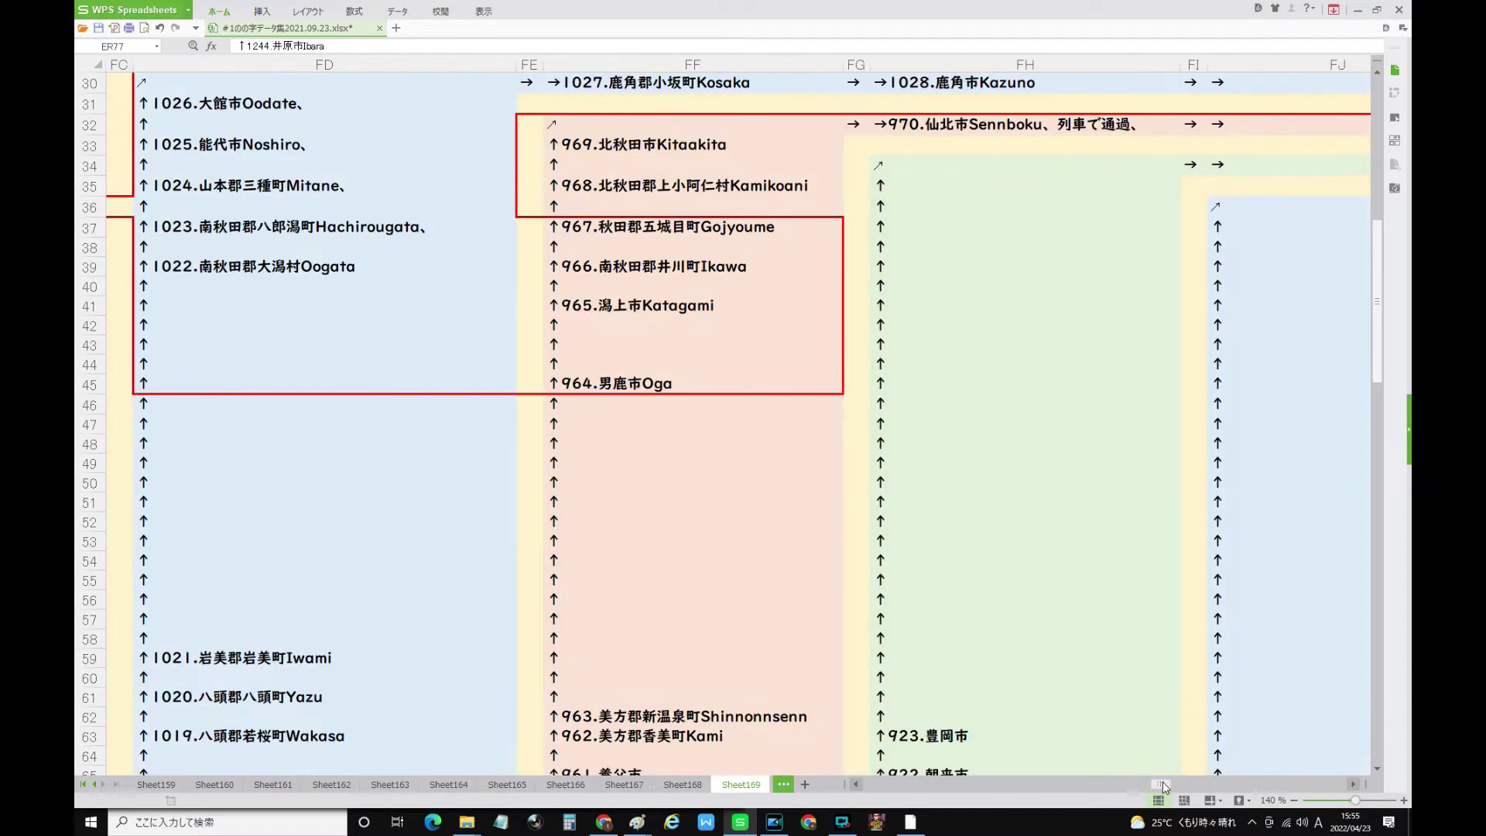
scroll(660, 629, "up", 2)
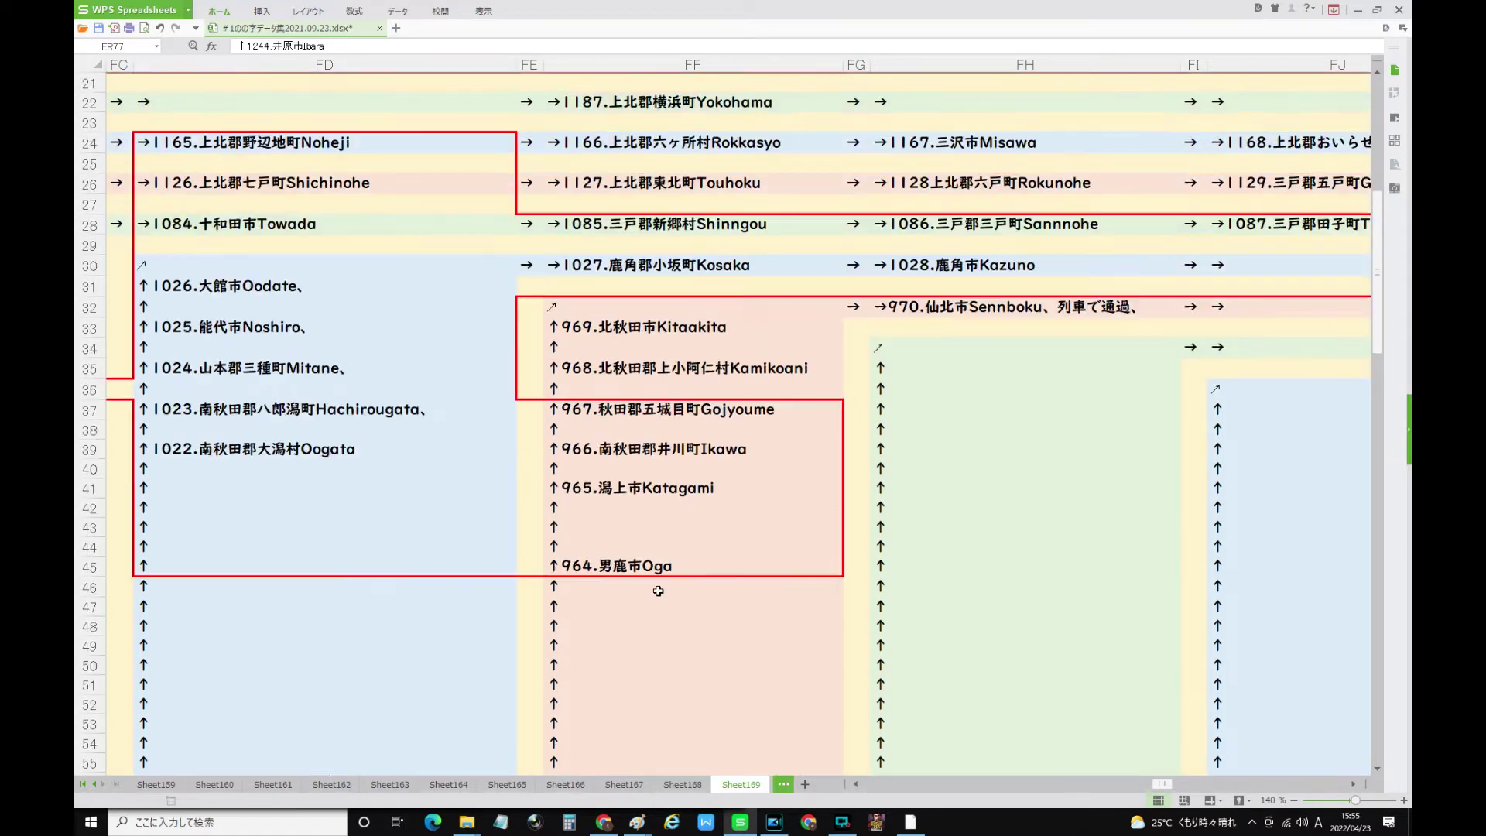
left_click(672, 389)
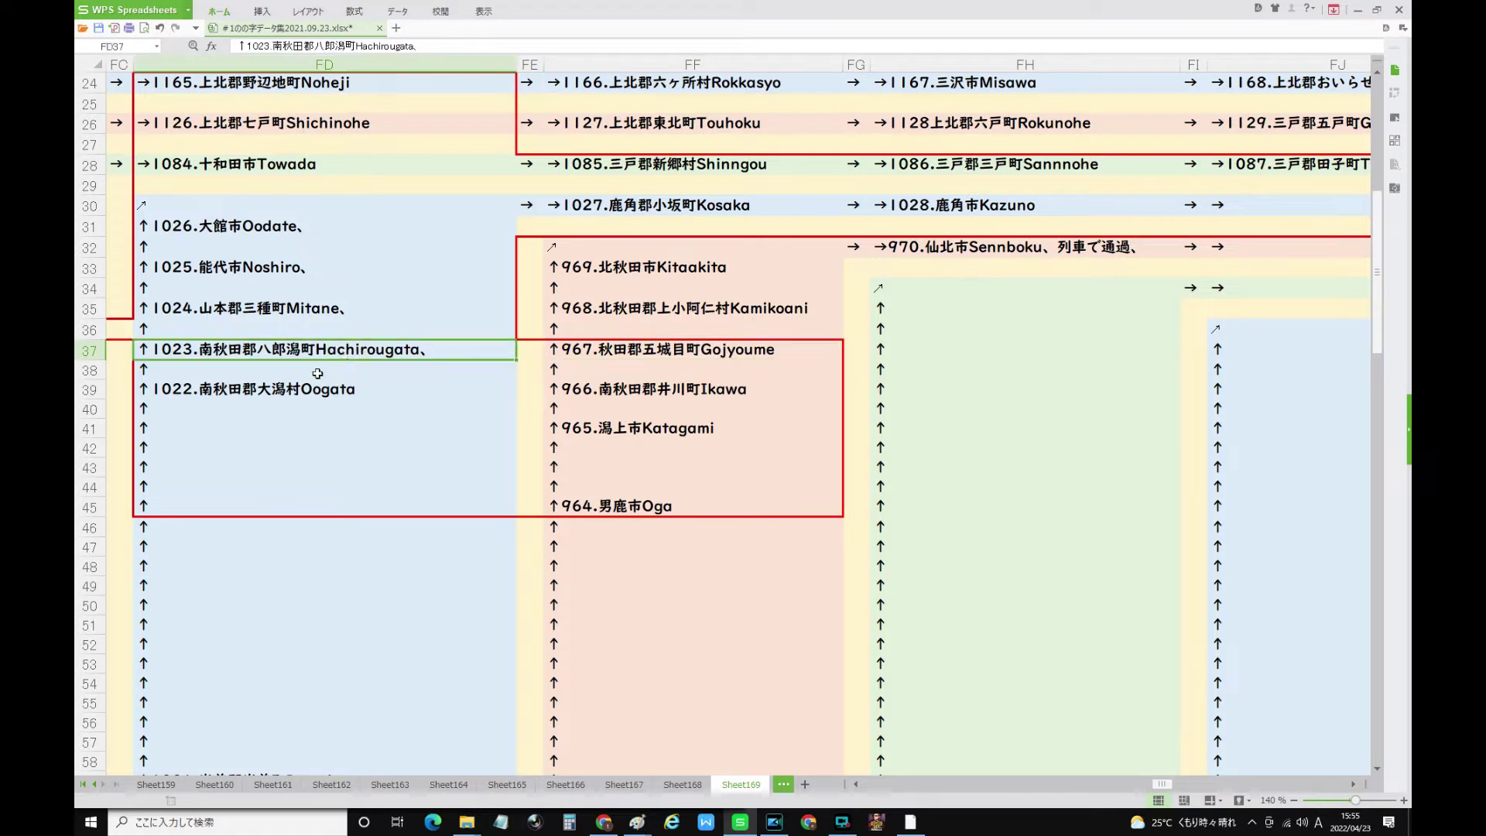
left_click(287, 391)
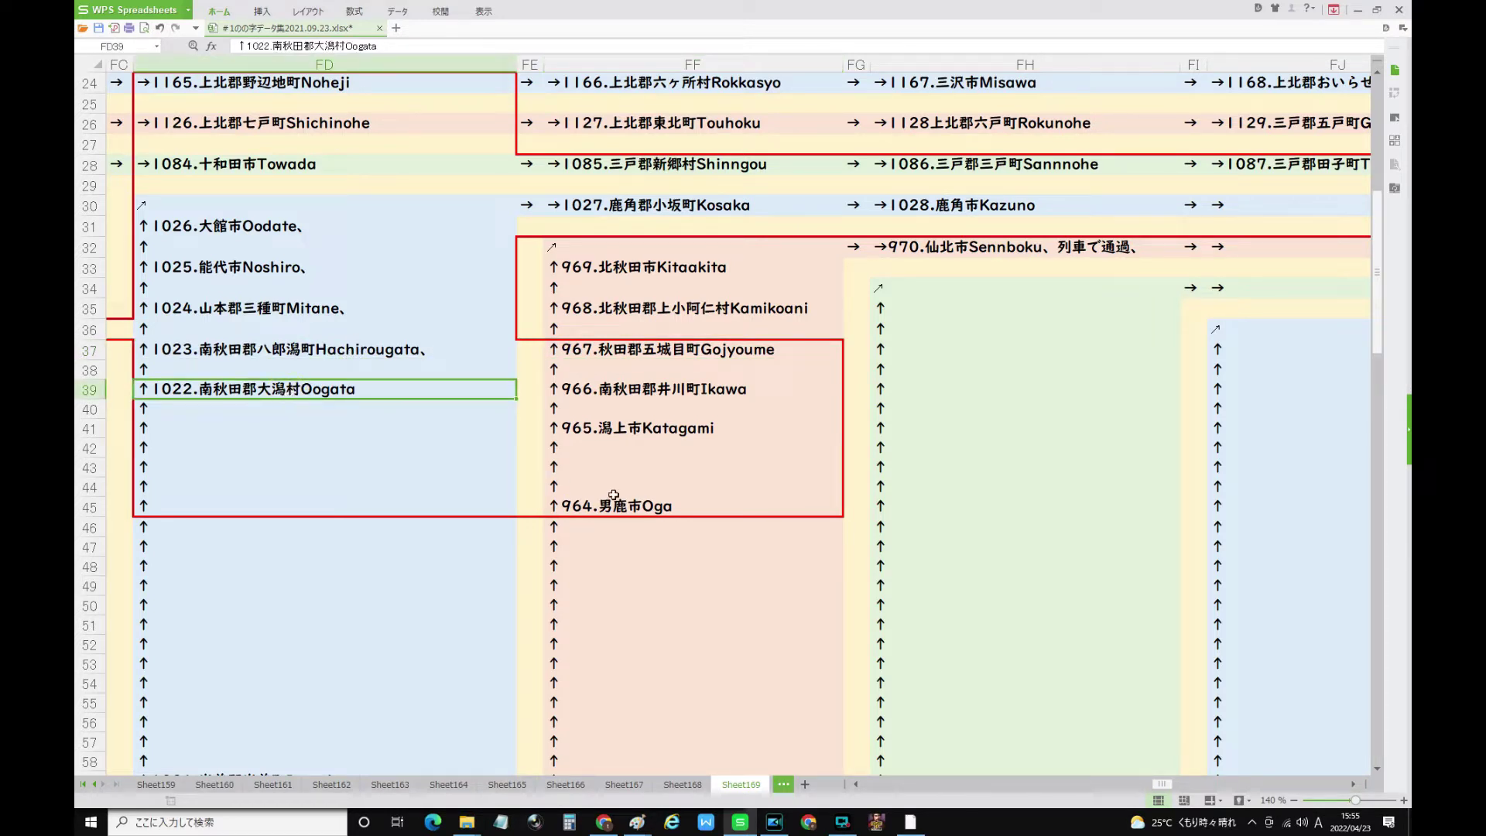
left_click(632, 511)
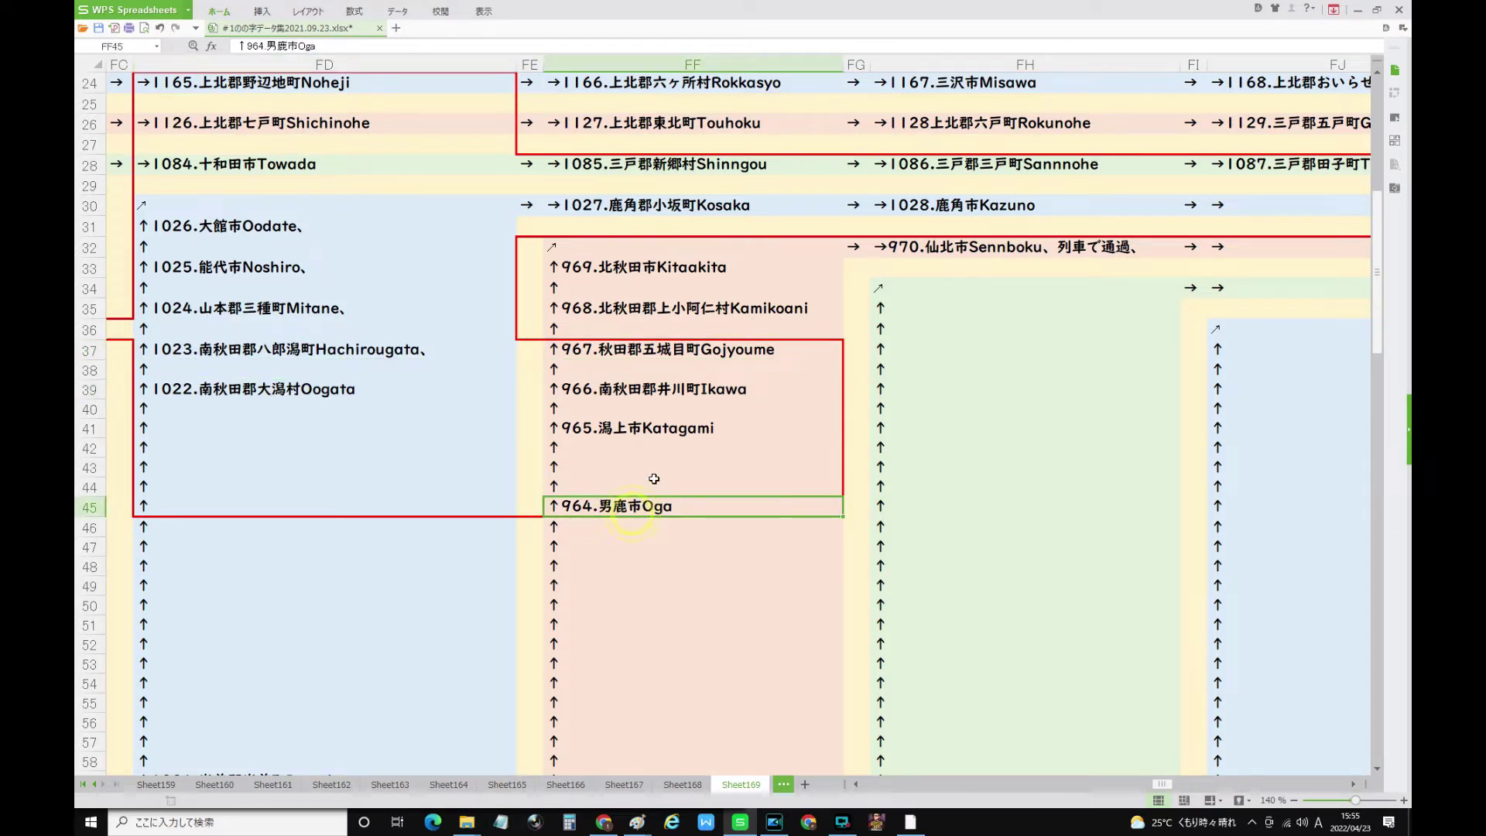
left_click(643, 427)
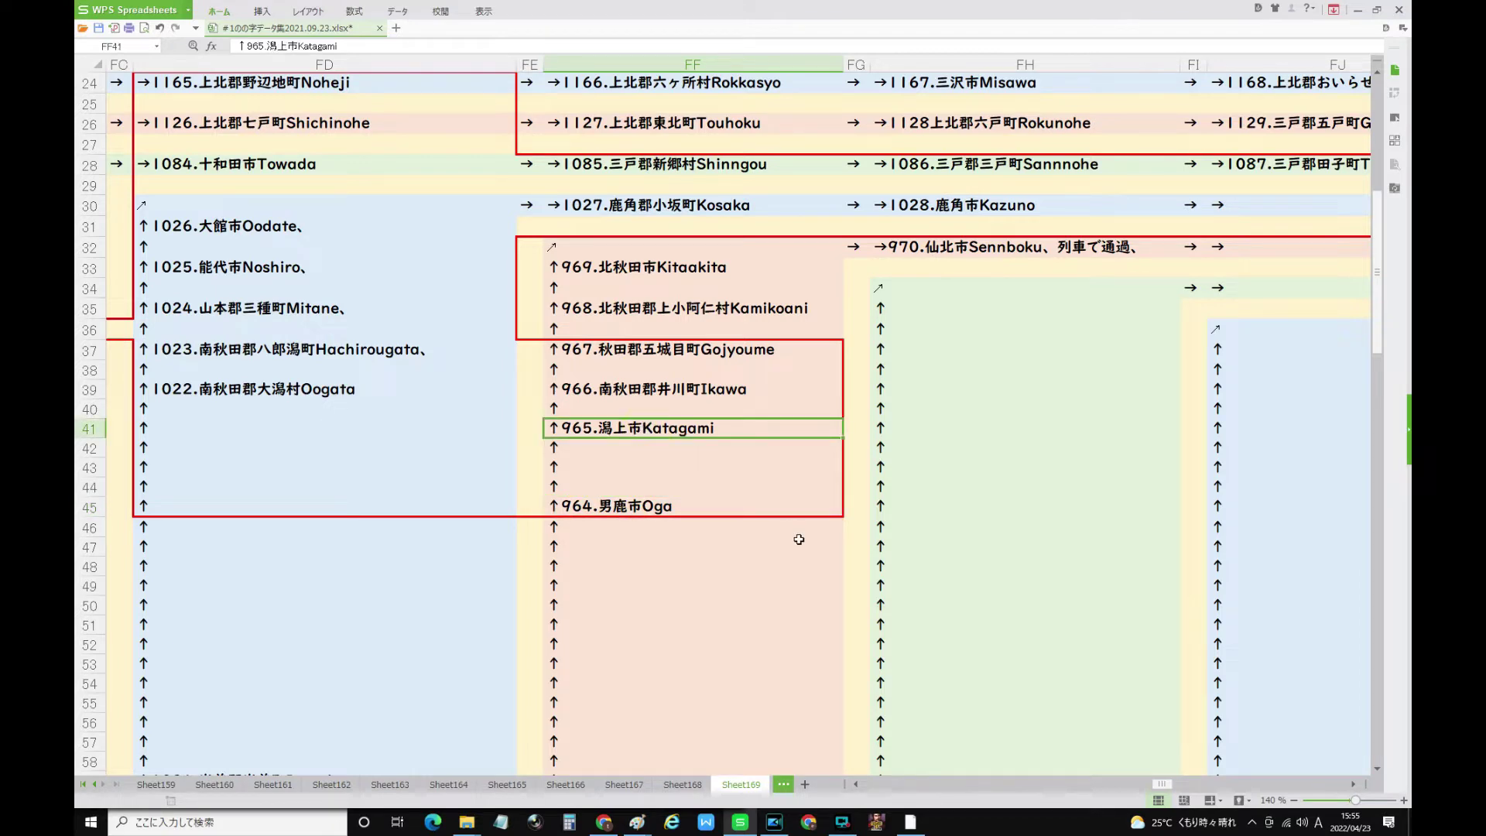
left_click_drag(1158, 784, 1170, 790)
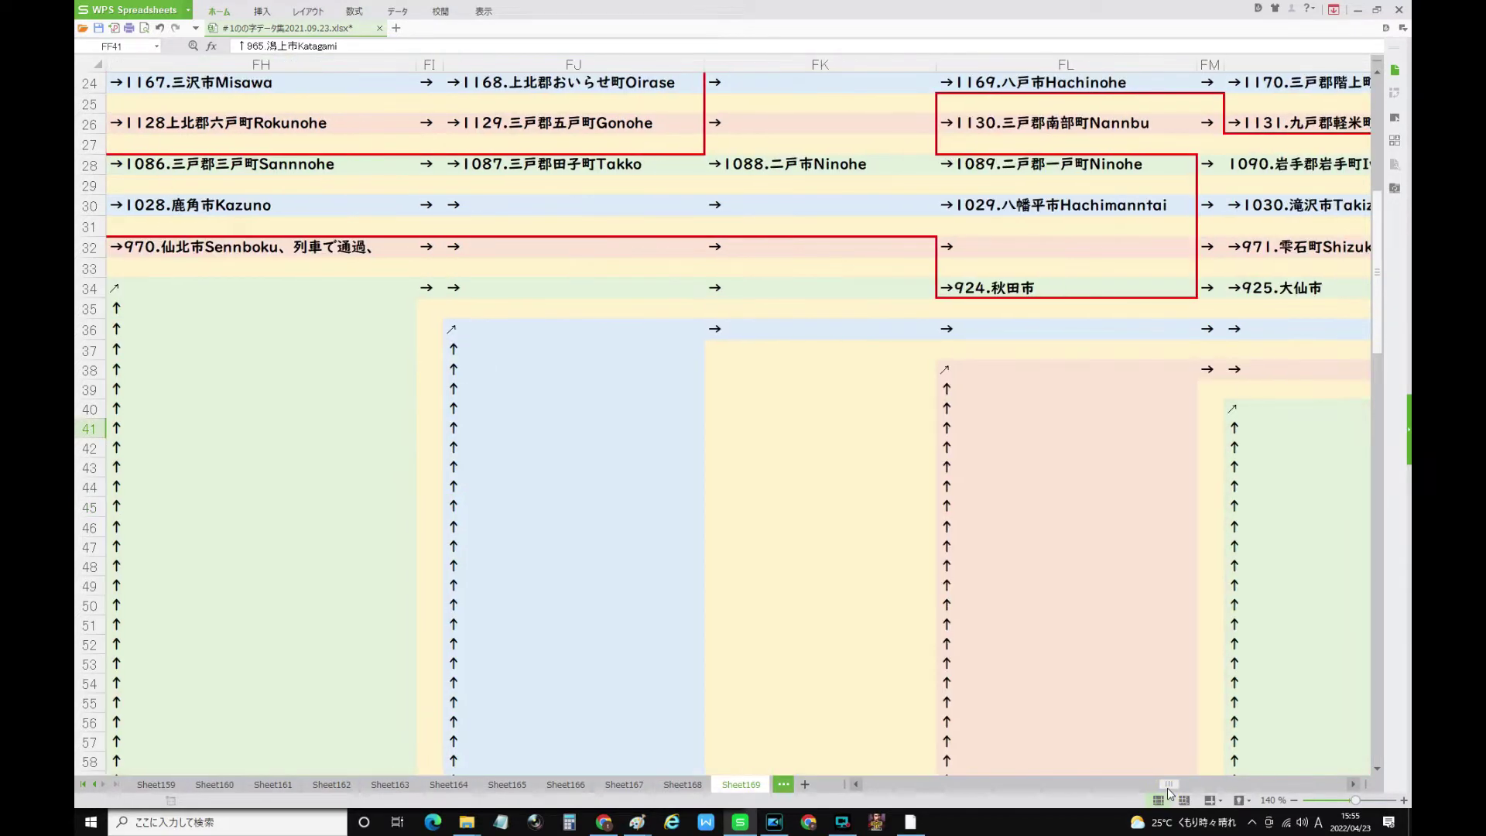
left_click(992, 289)
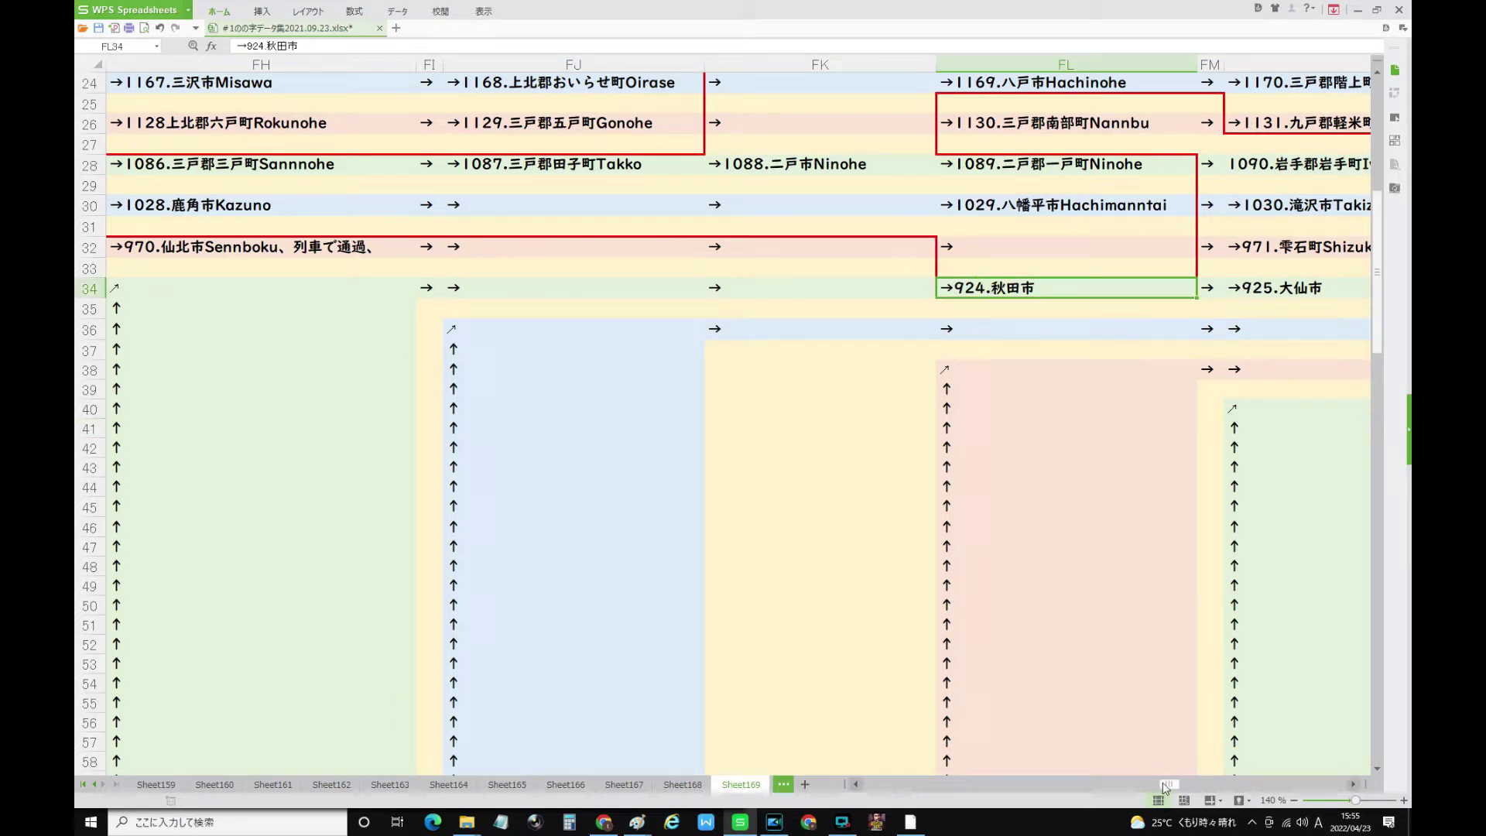
Look down columns FD to FJ to the lap numbers at their foot and return to the Akita entries
left_click_drag(1166, 784, 1159, 785)
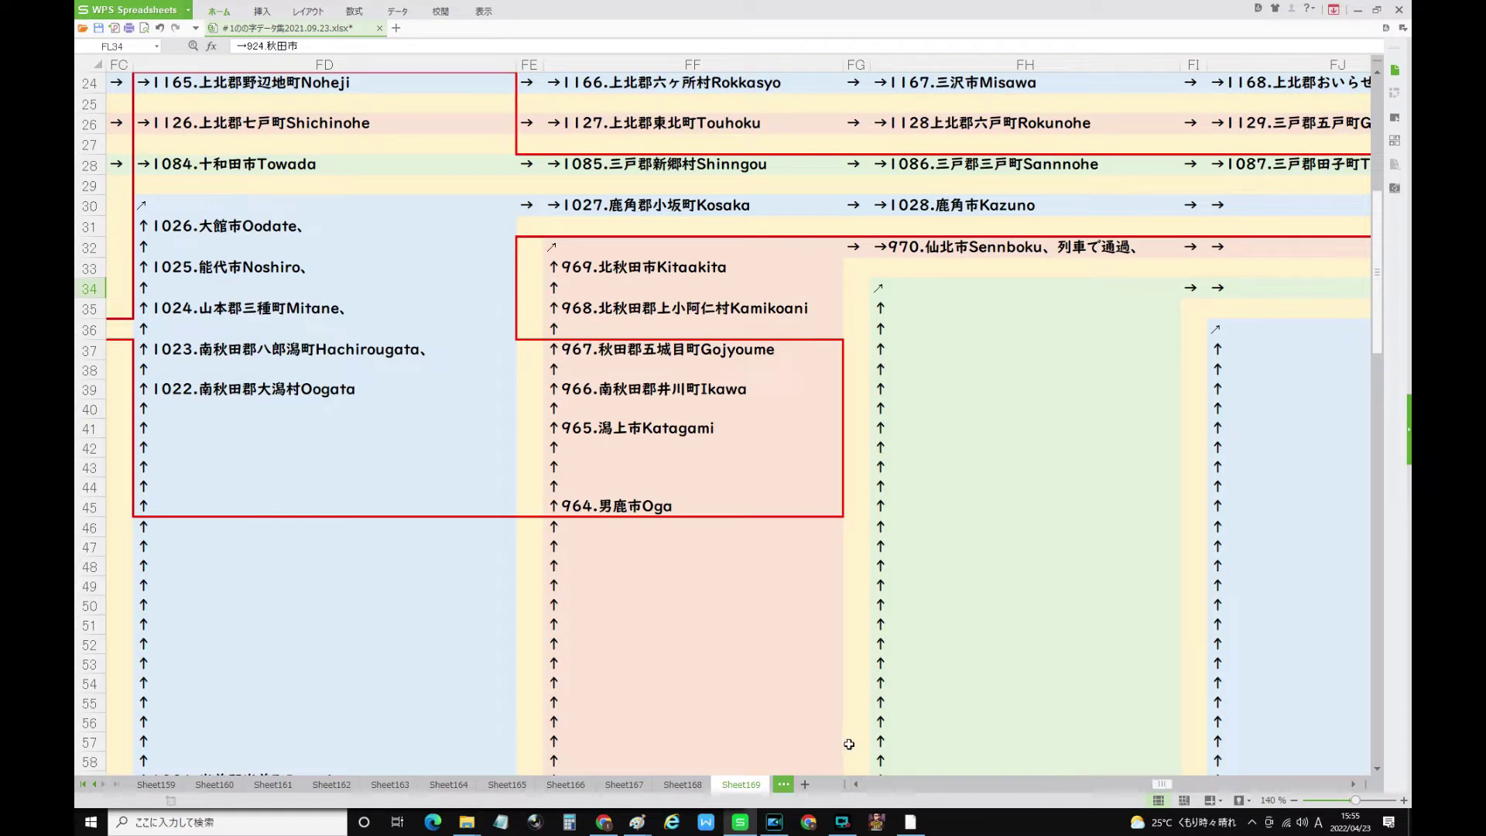
scroll(685, 603, "down", 3)
scroll(686, 603, "down", 13)
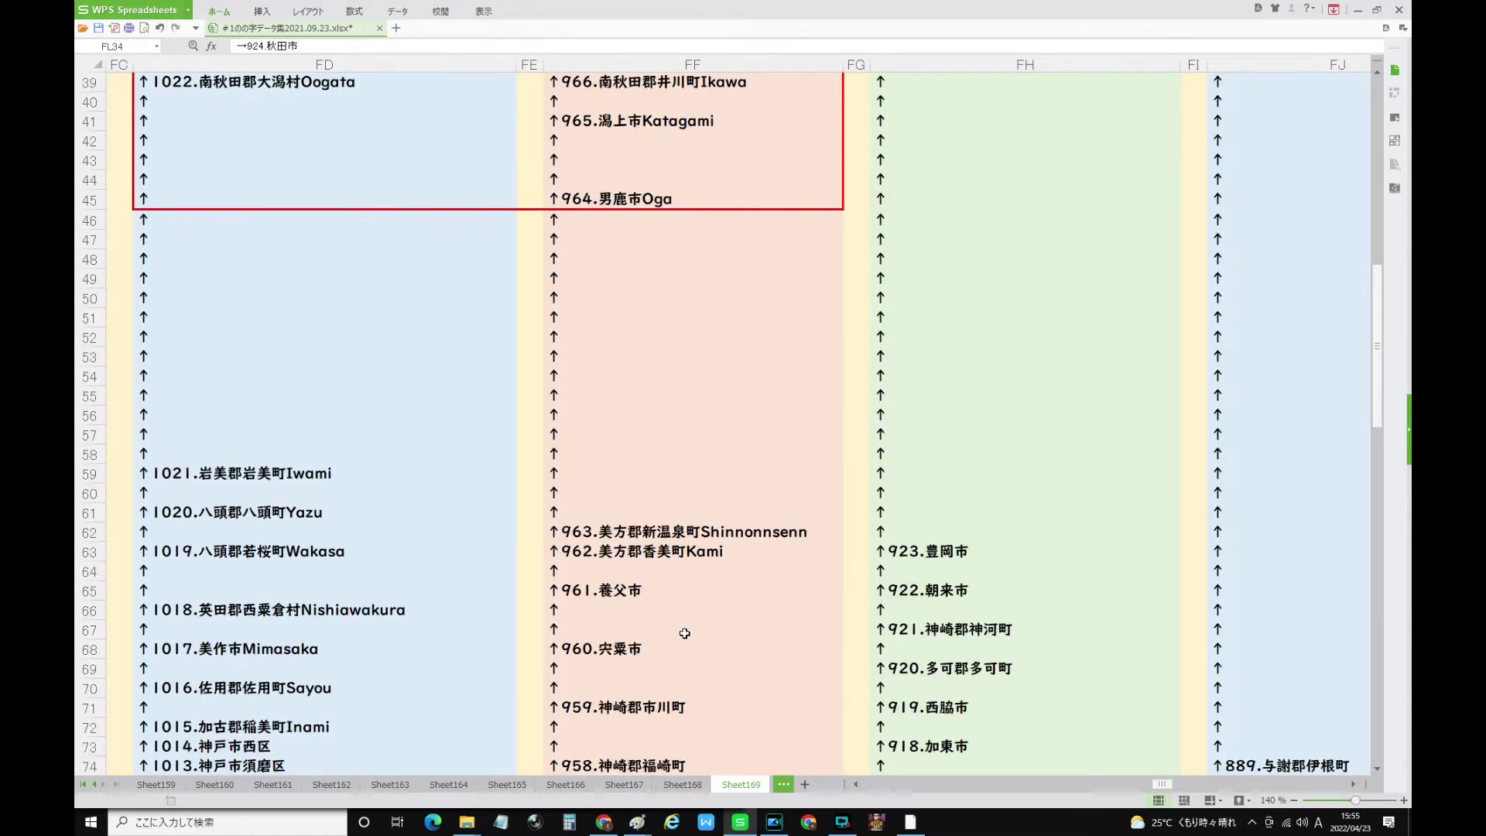
scroll(703, 658, "down", 6)
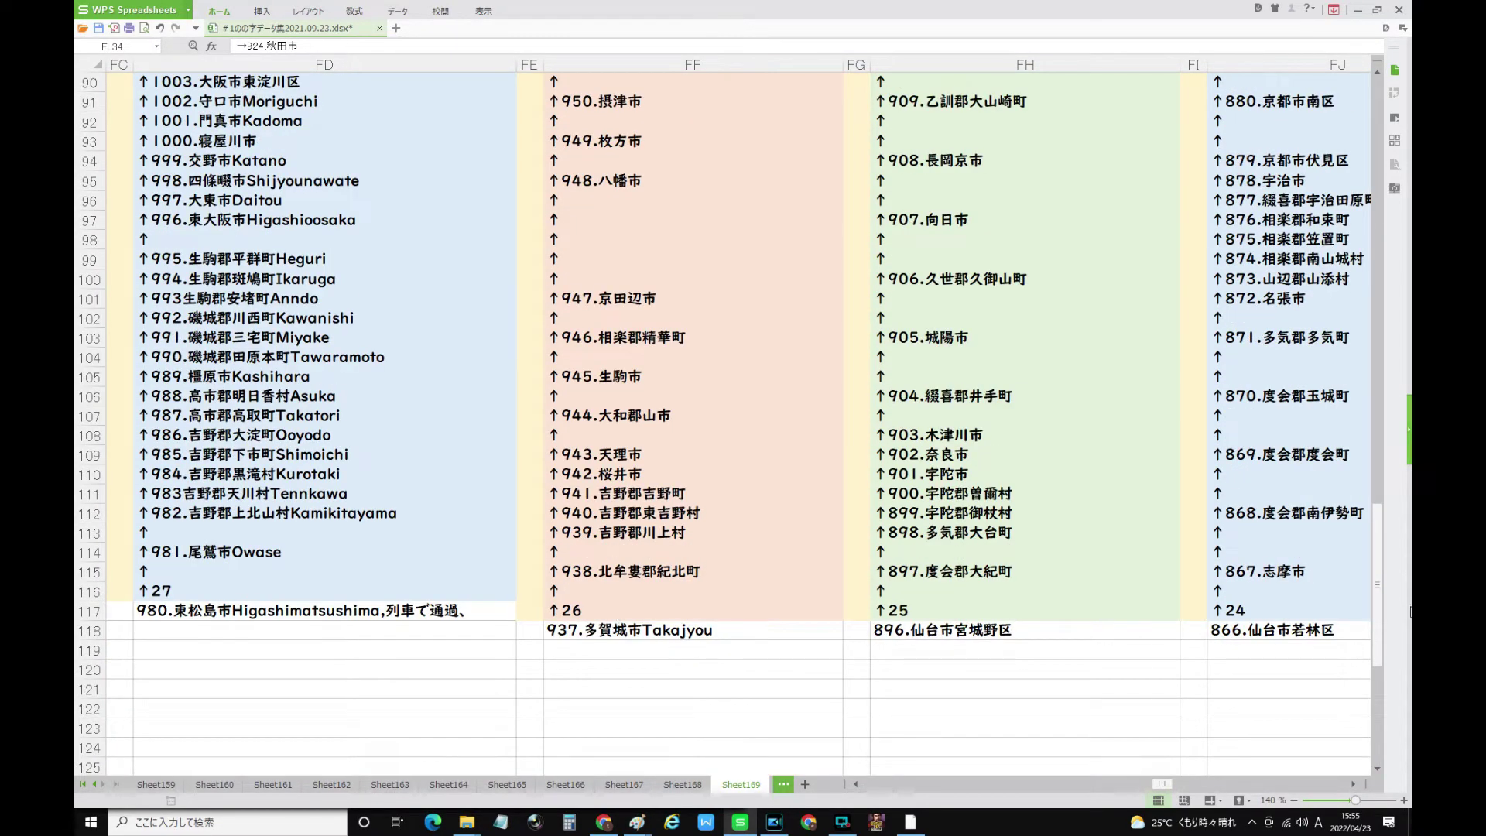
left_click_drag(1382, 594, 1352, 356)
scroll(1351, 356, "up", 9)
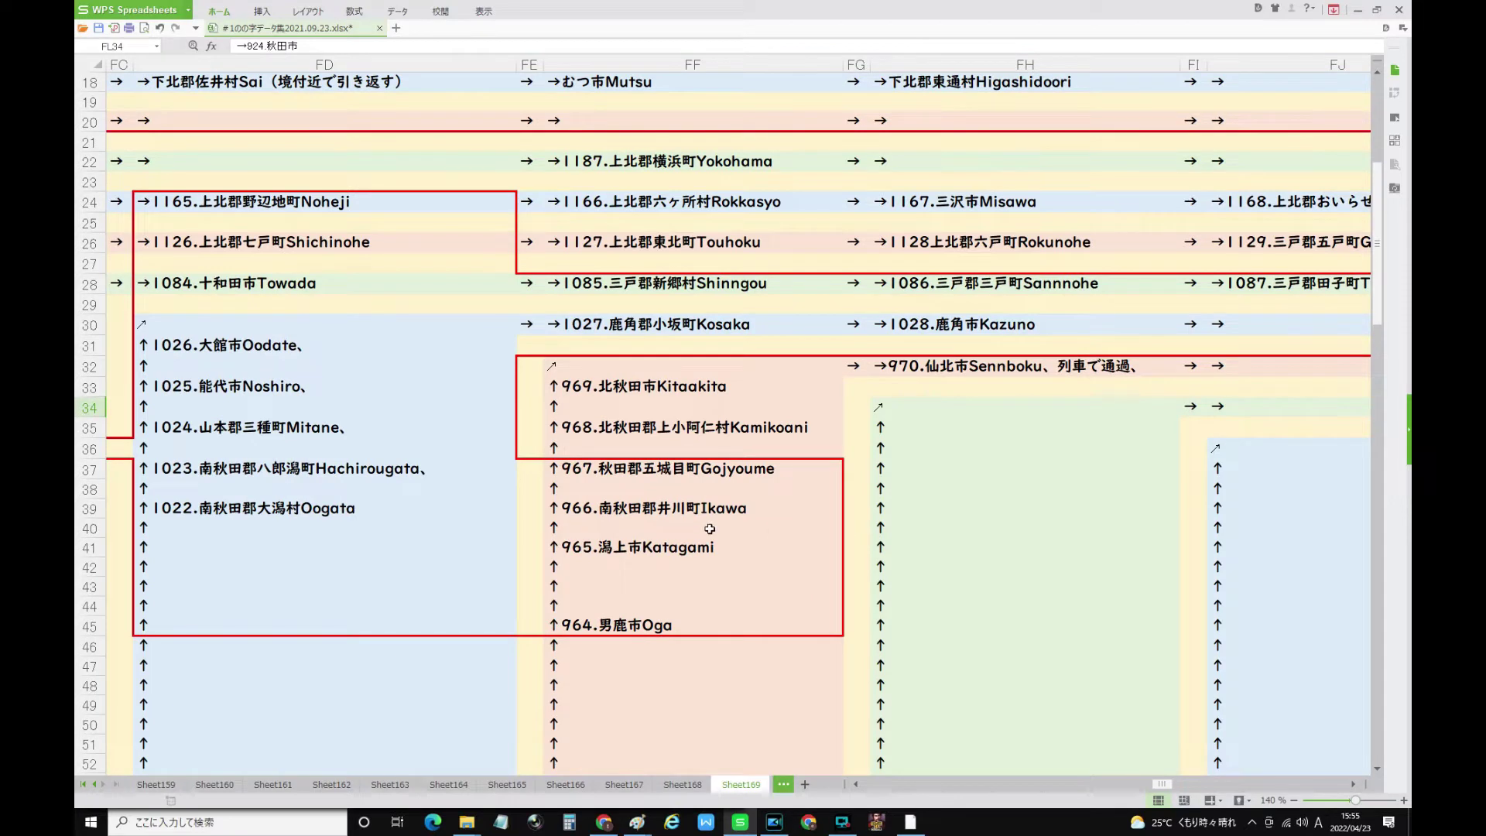
Follow the route through 三種町 in FD35 and 能代市 in FD33, and check 八峰町 in FB36
left_click(282, 434)
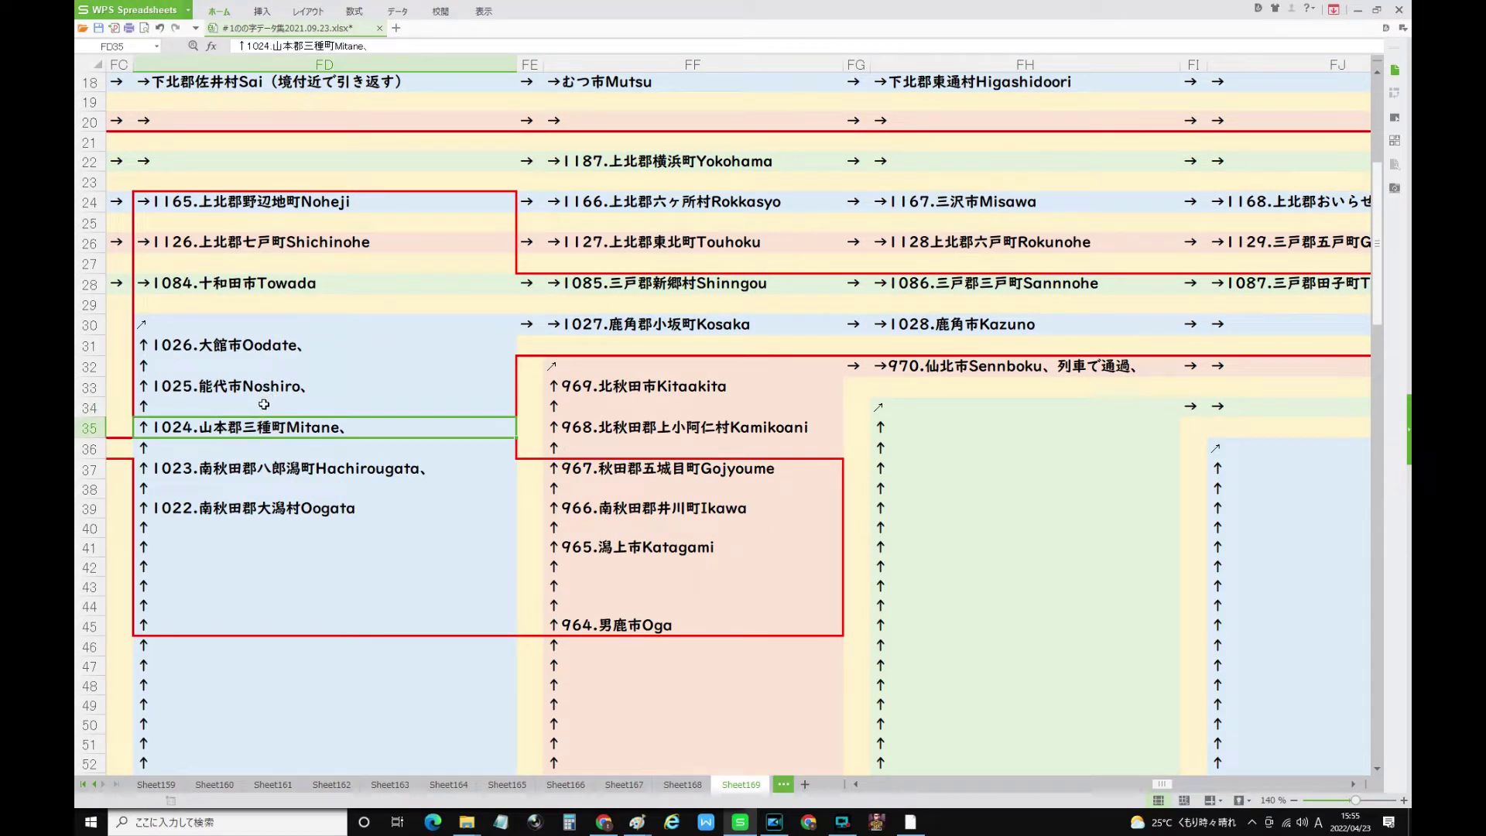
left_click(251, 385)
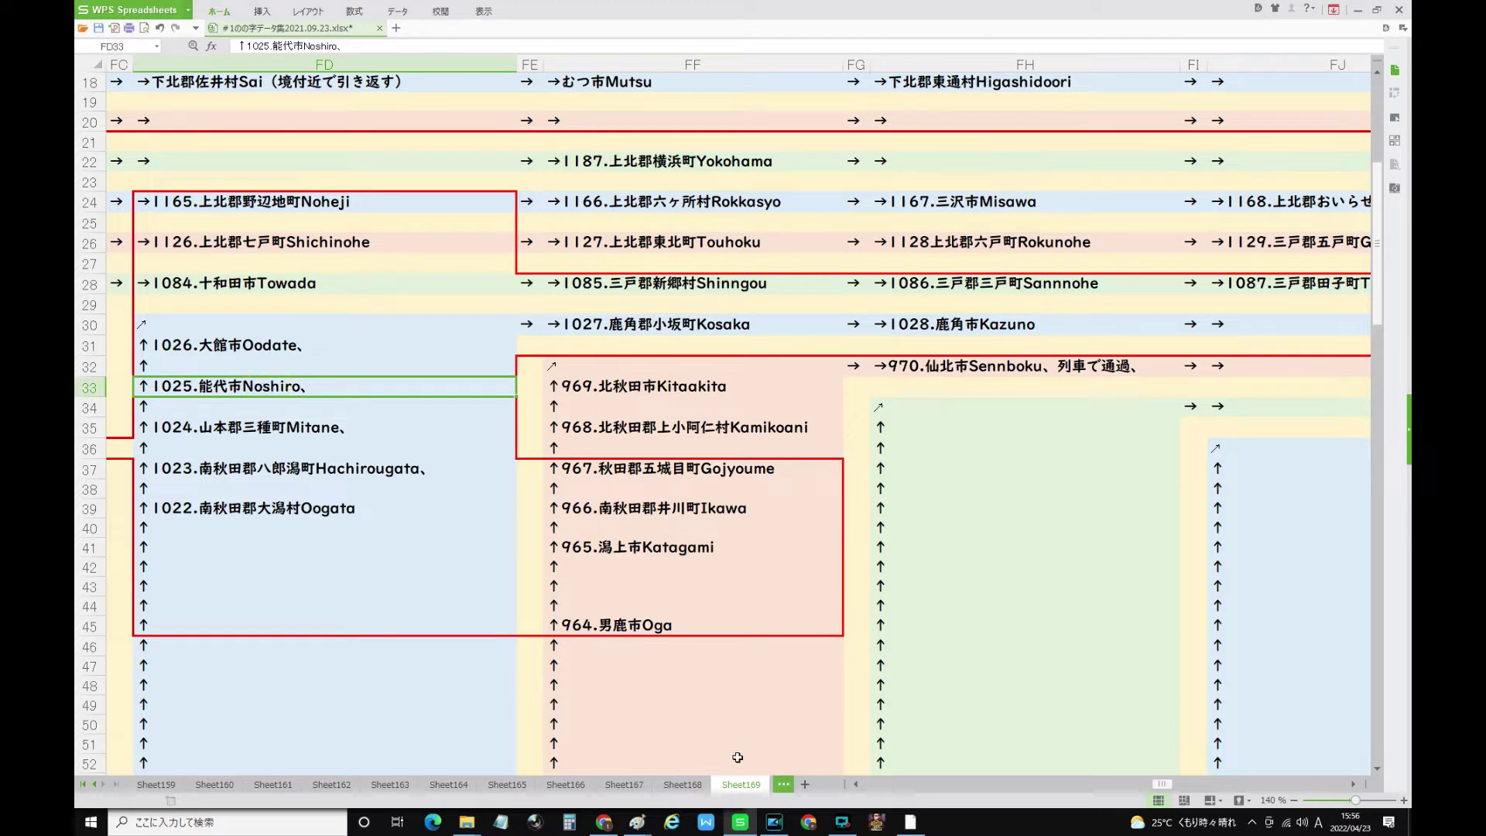
left_click(856, 784)
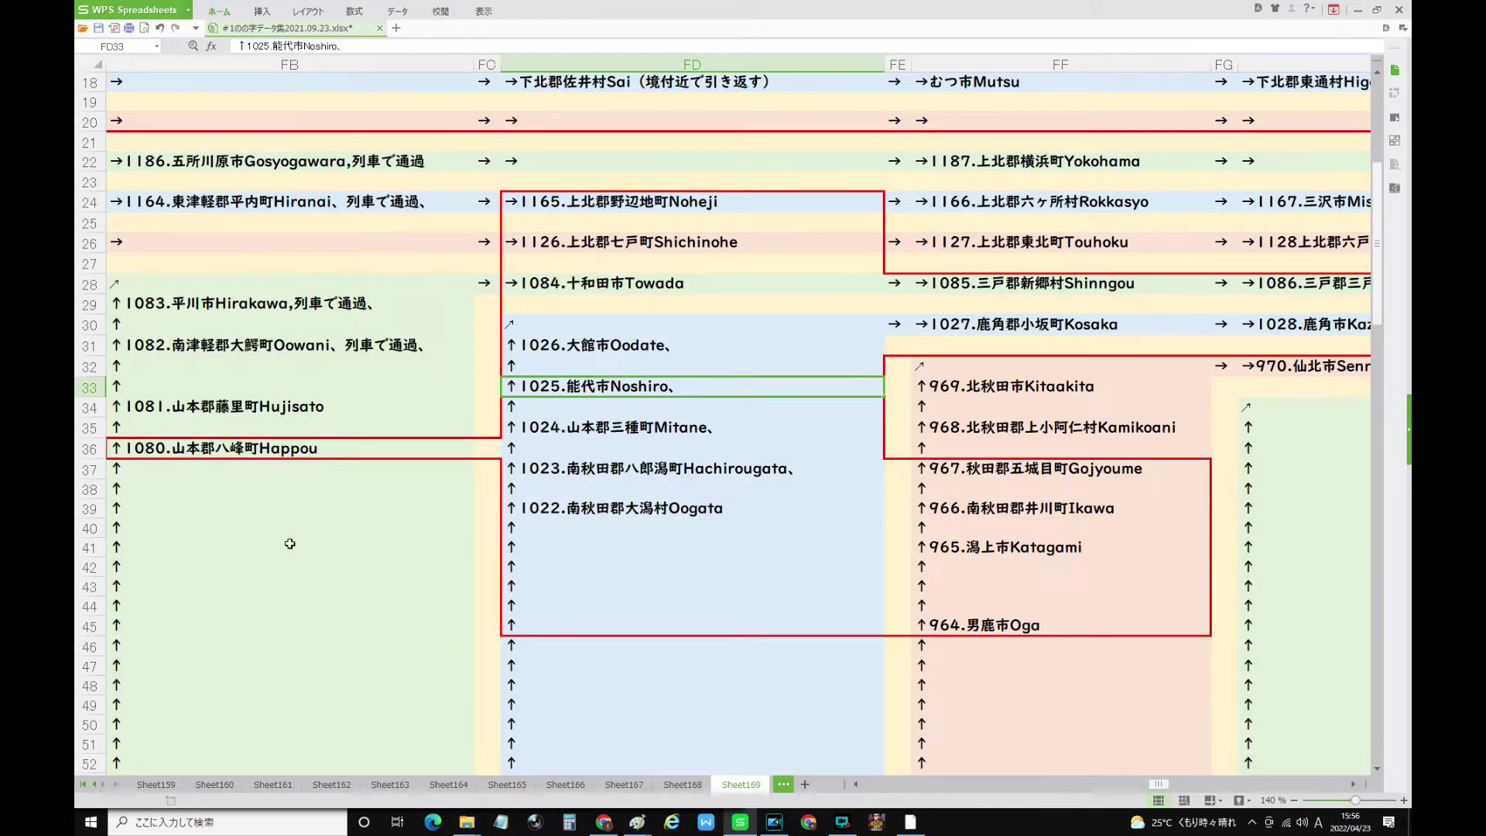
left_click(236, 449)
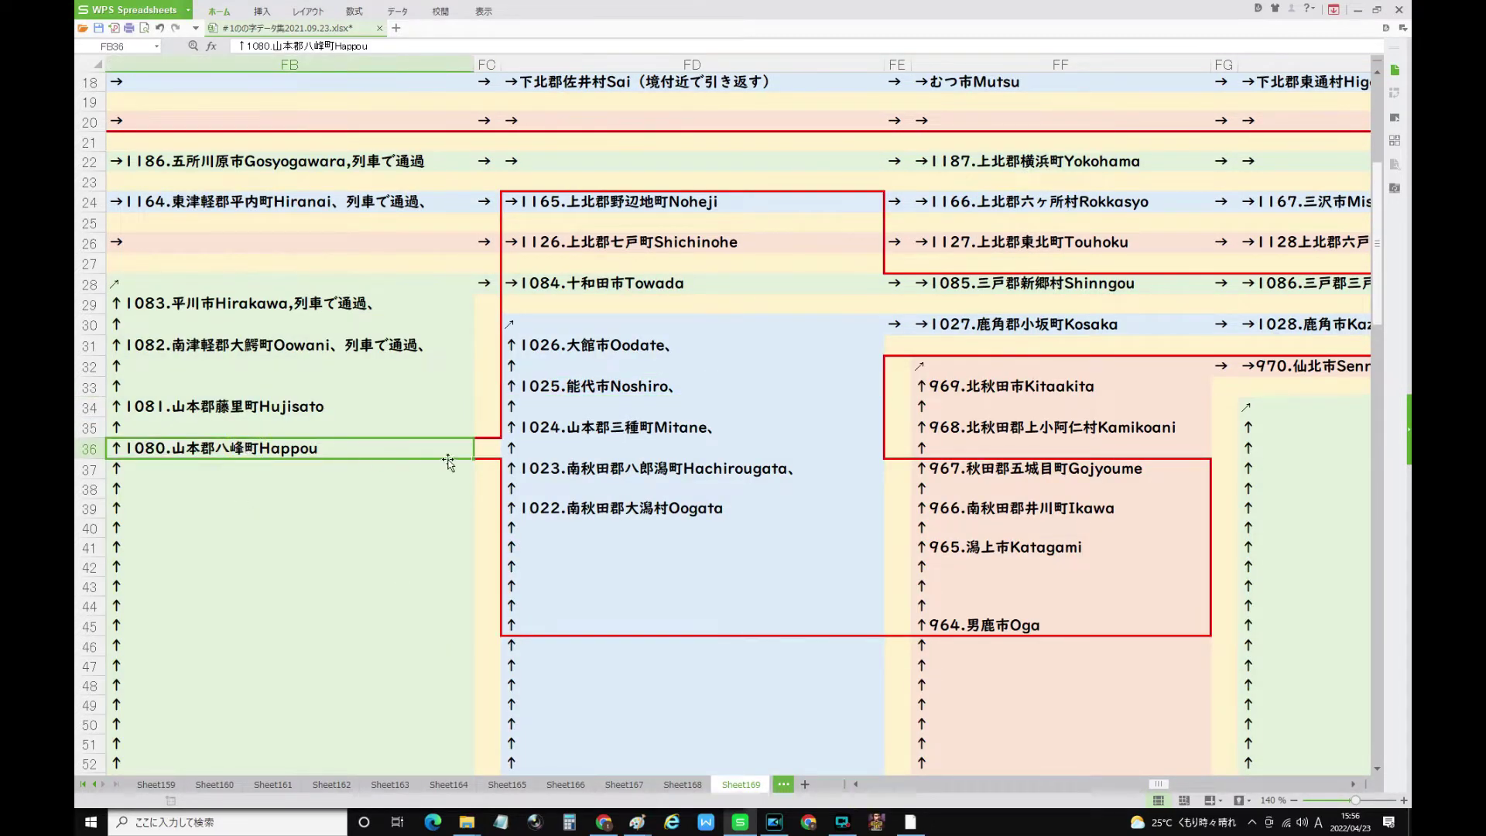
Follow the route from 大館市 in FD31 along row 30 through 小坂町 to 鹿角市 in FH30, and return to 大館市
left_click(592, 350)
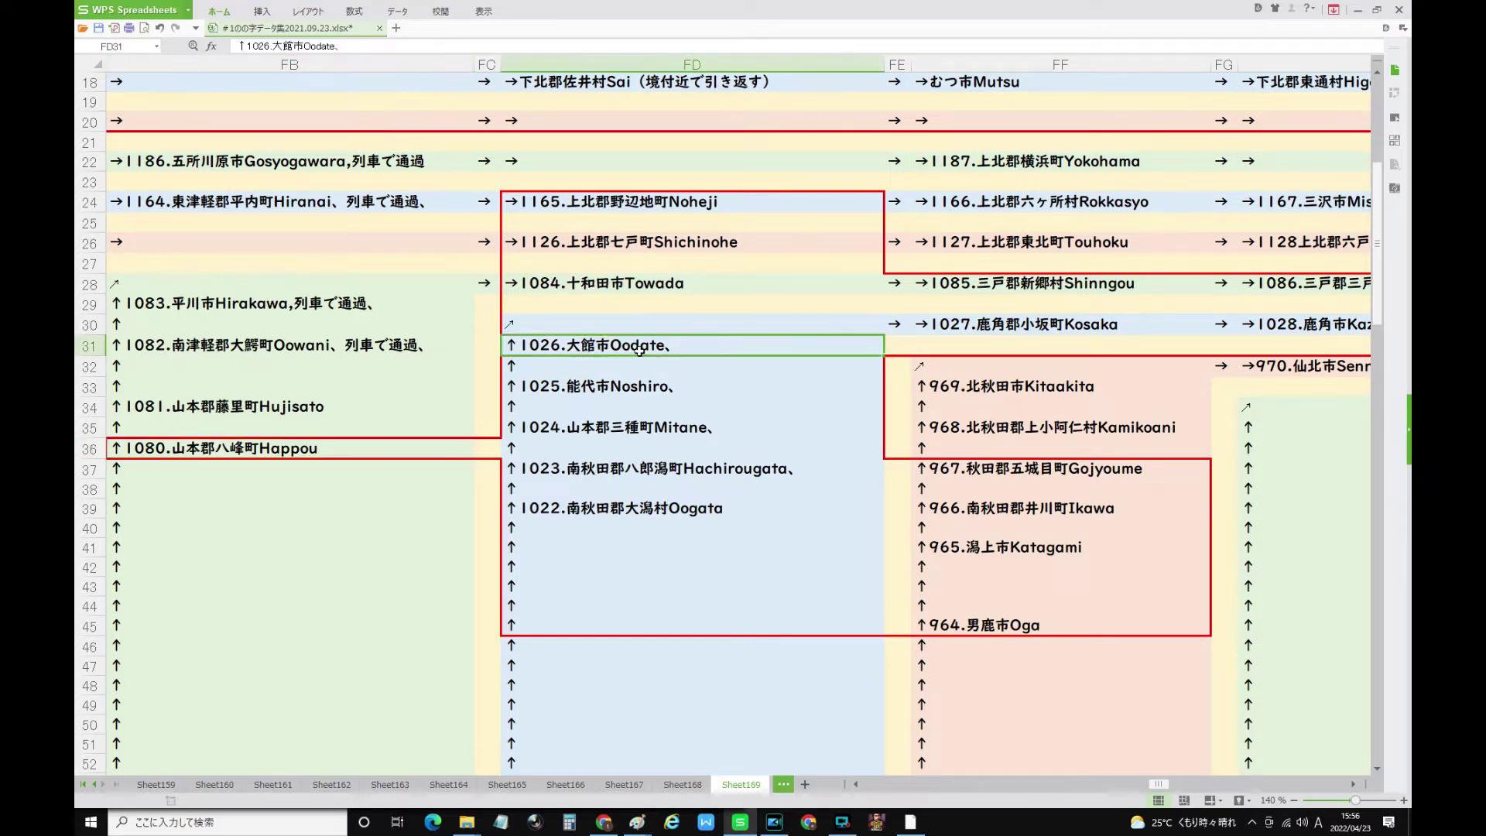
left_click(1061, 324)
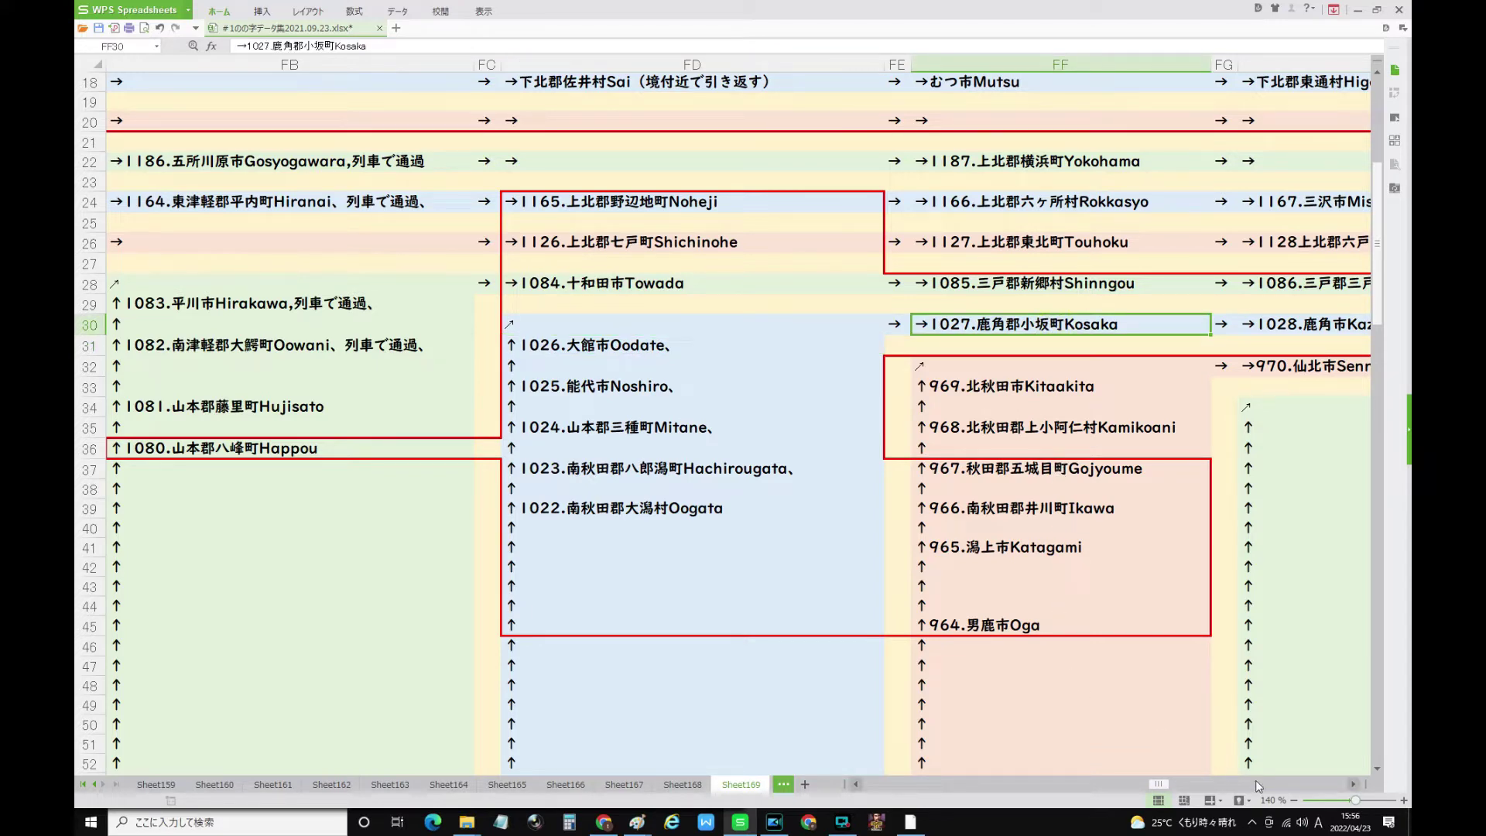
left_click(1351, 785)
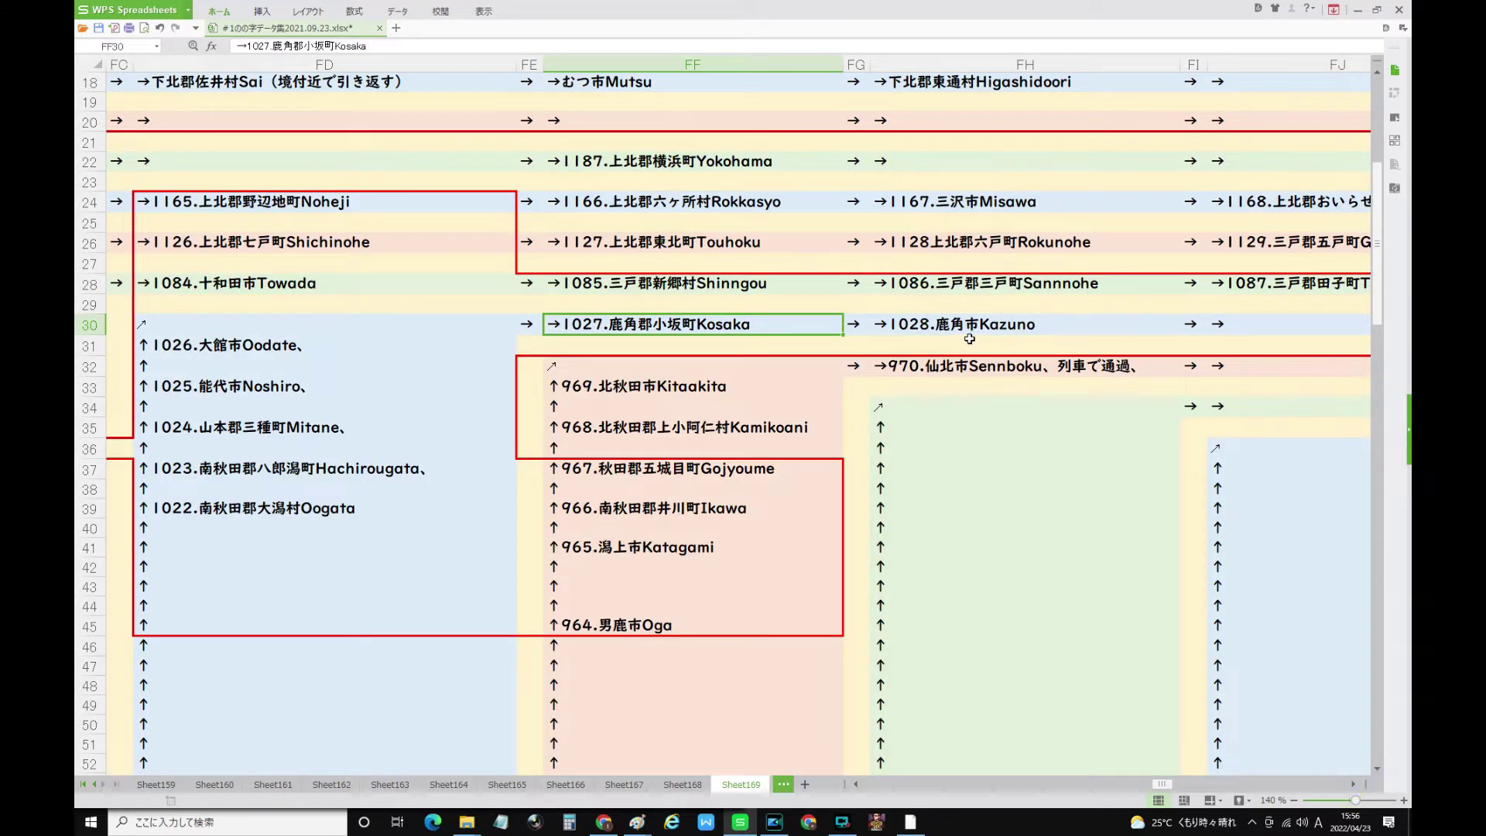
left_click(947, 325)
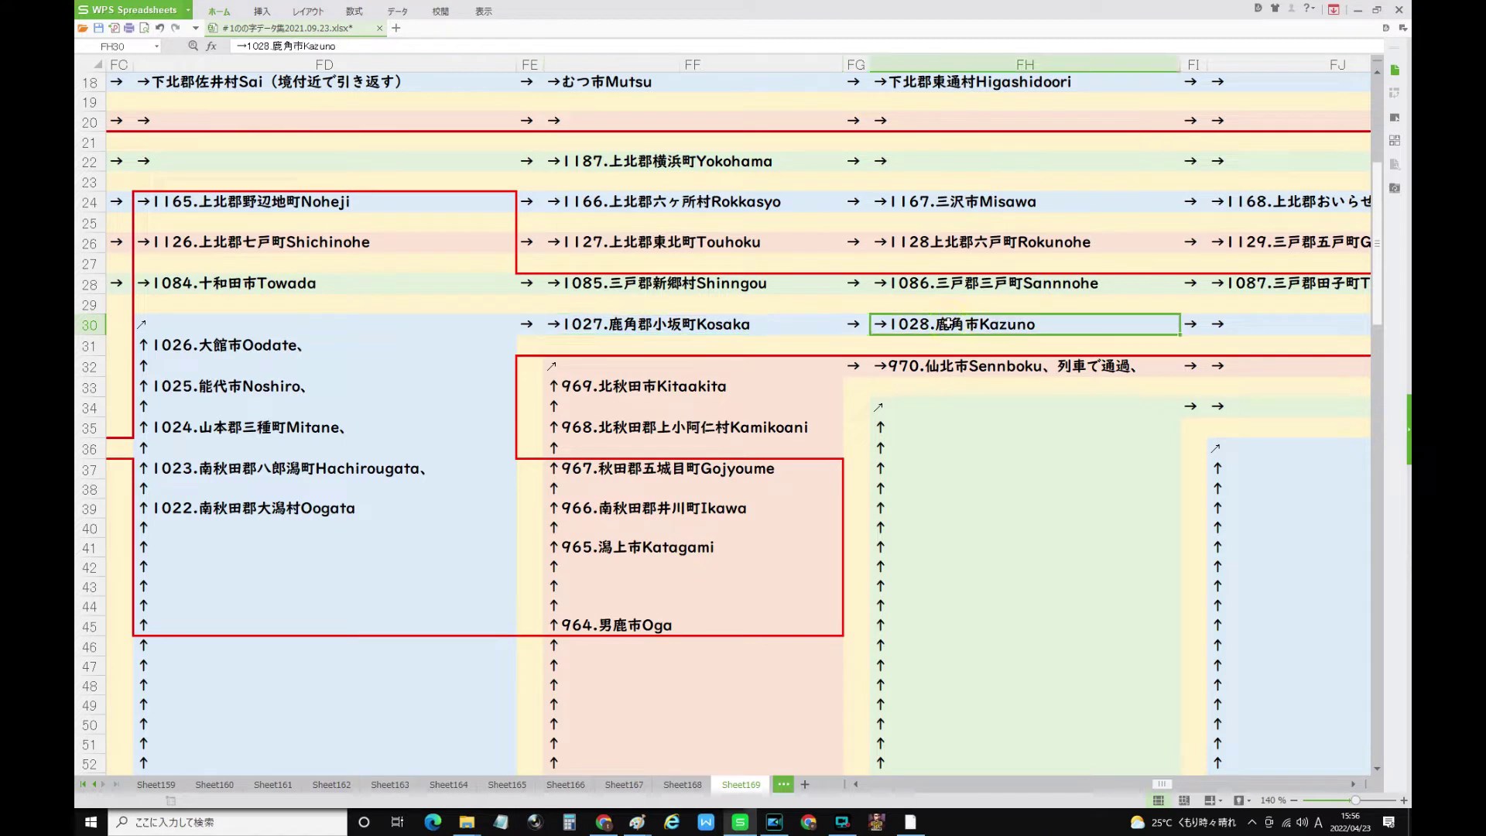
left_click(241, 346)
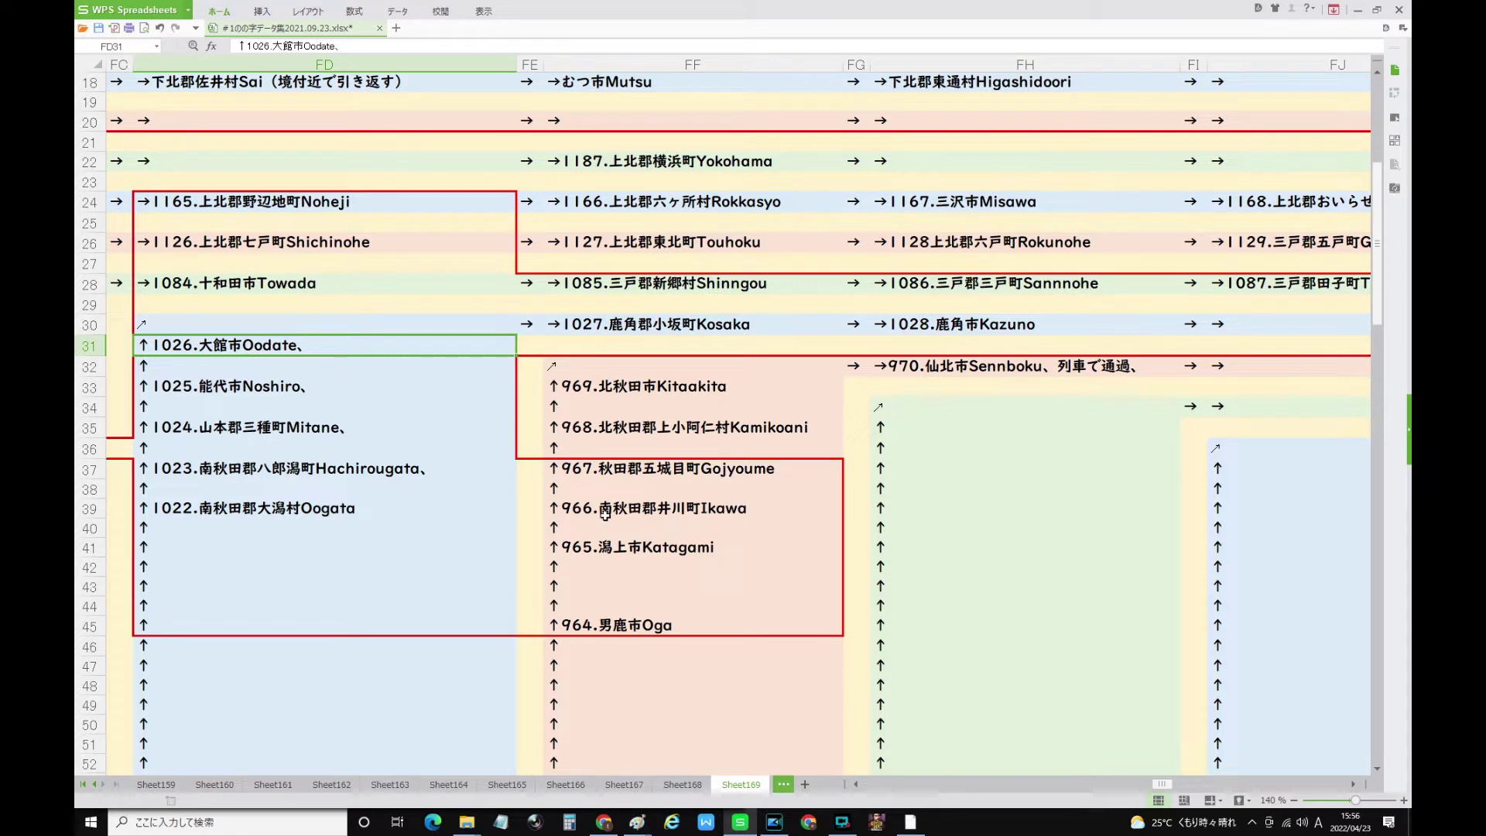
Check the route entries from 青森市 in EZ24 up through 蓬田村, 外ヶ浜町 and 今別町 to 松前郡福島町 in EX15
scroll(652, 531, "up", 1)
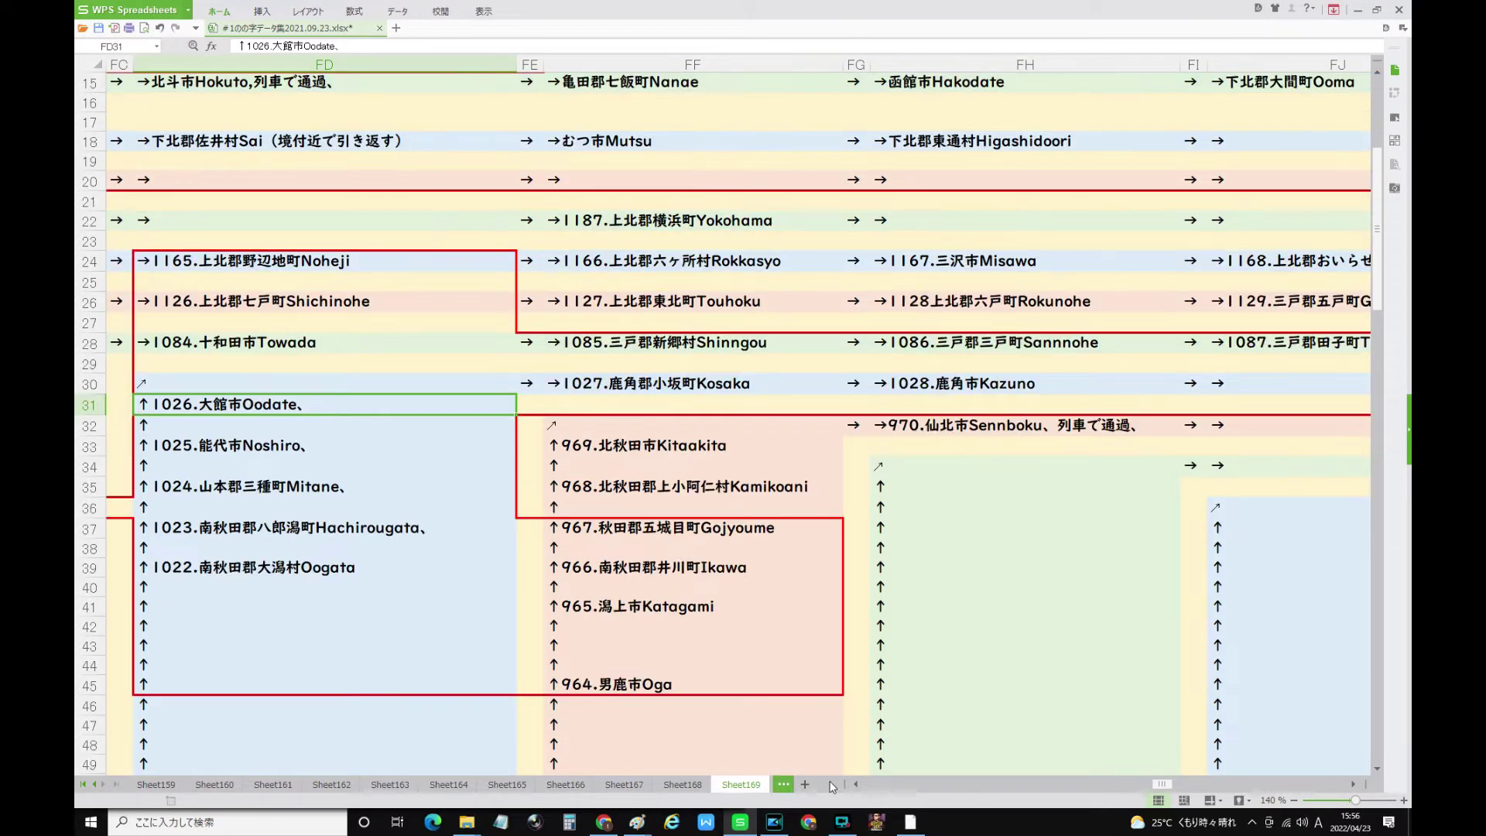
left_click_drag(1165, 787, 1154, 789)
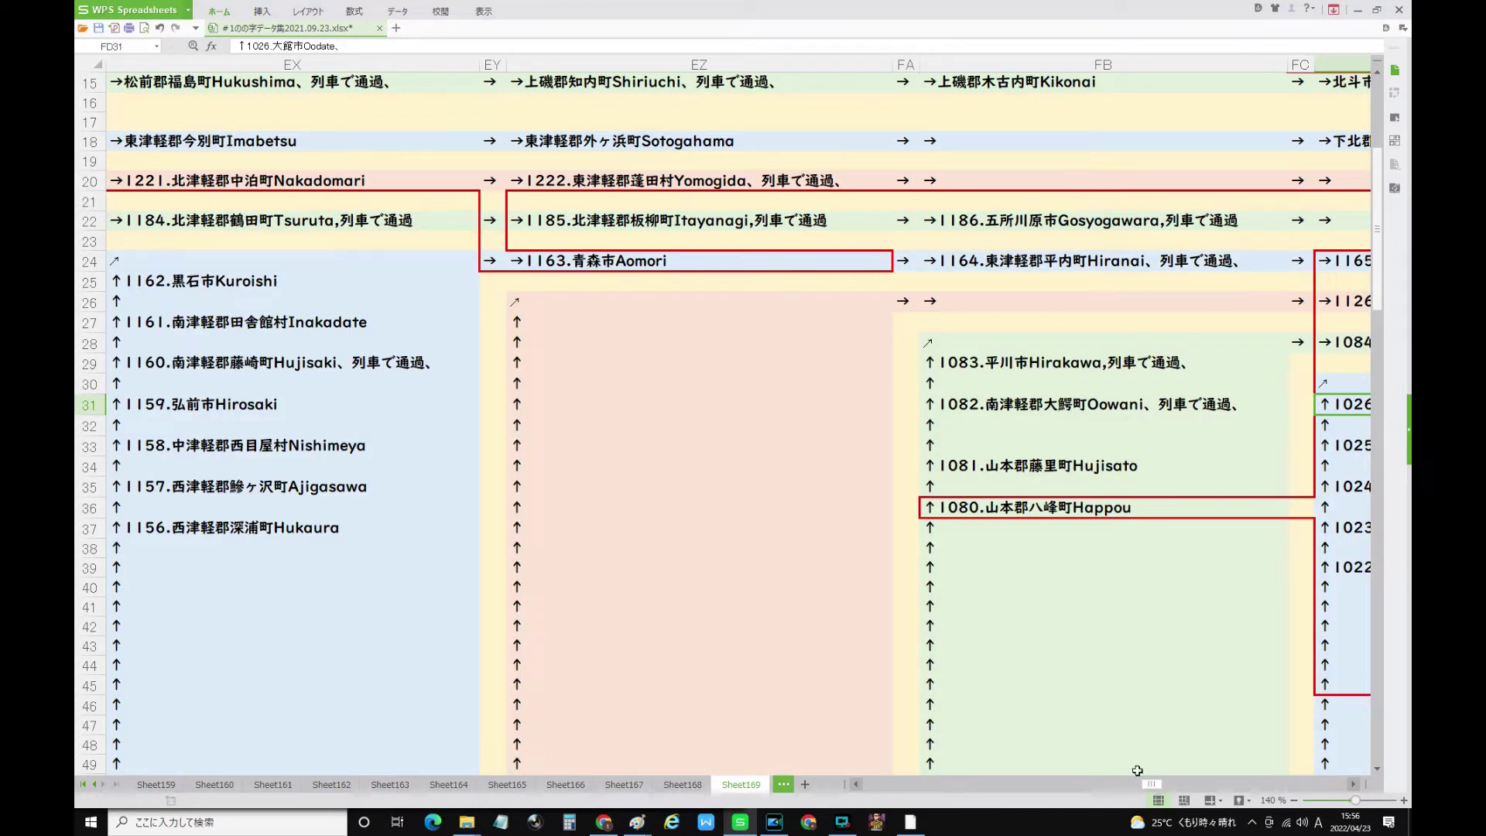
left_click(610, 271)
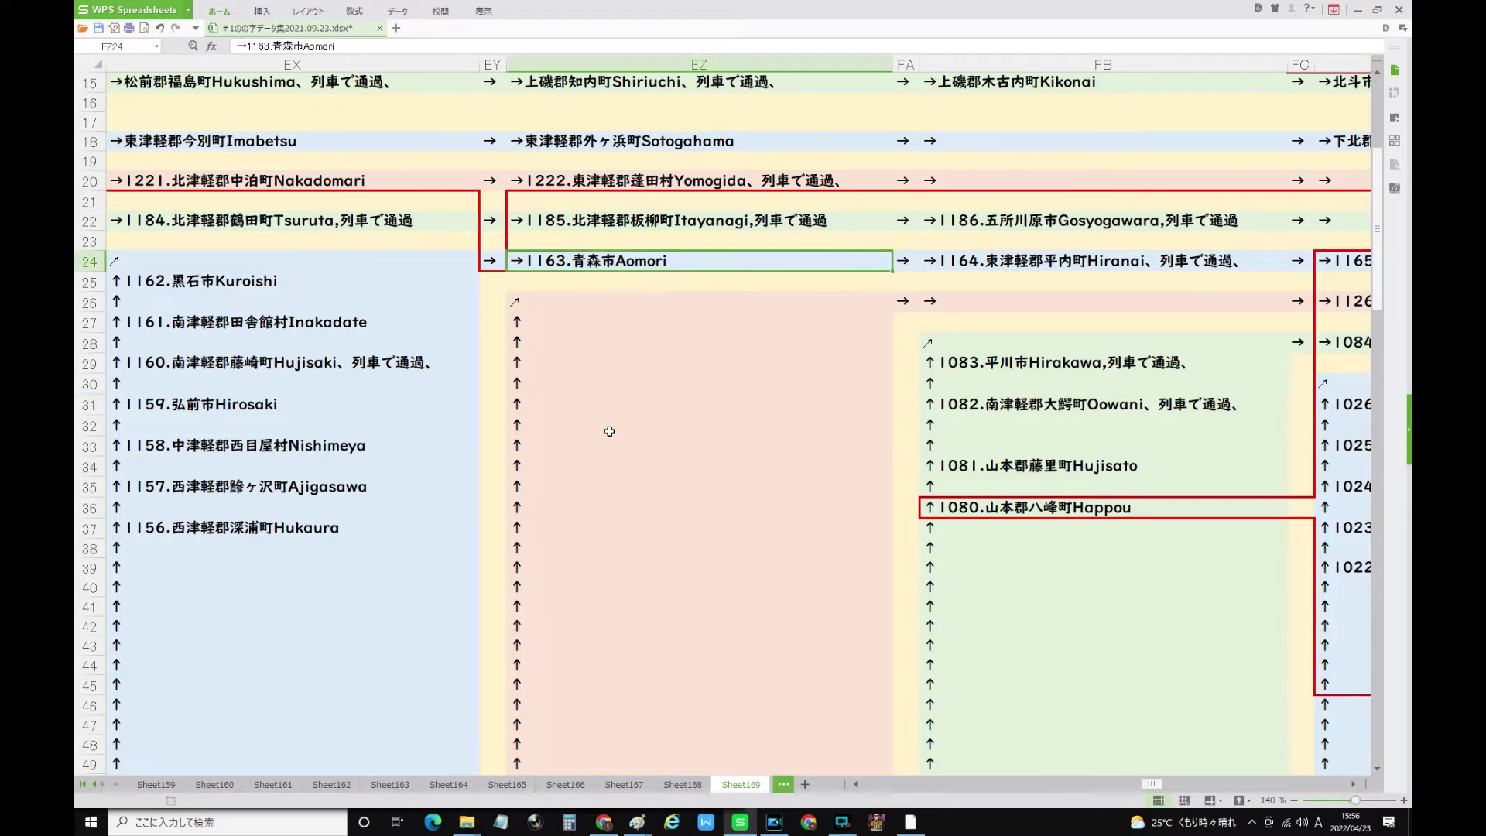
scroll(617, 441, "up", 1)
scroll(618, 441, "up", 3)
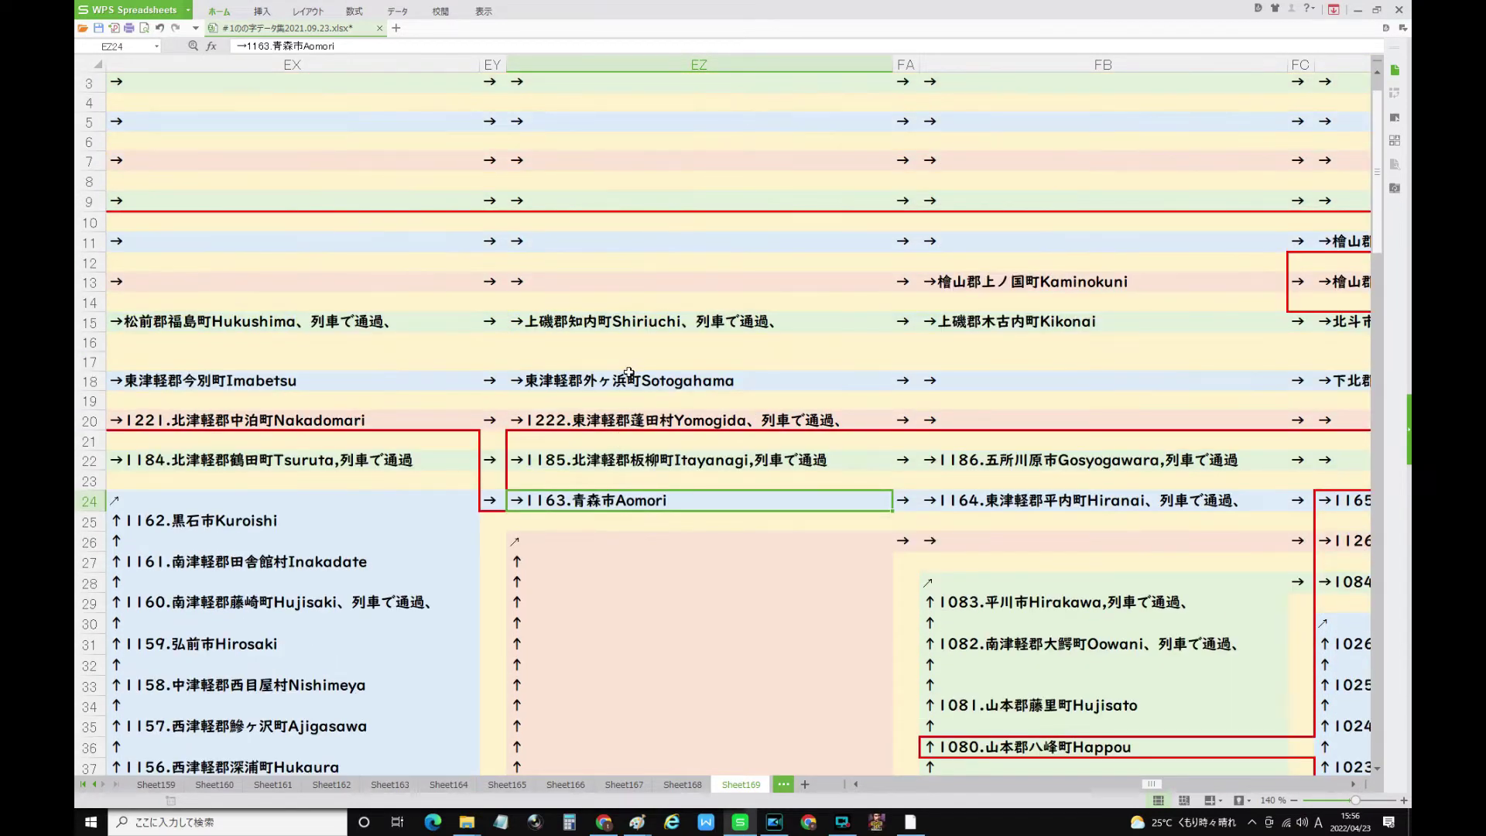
left_click(630, 422)
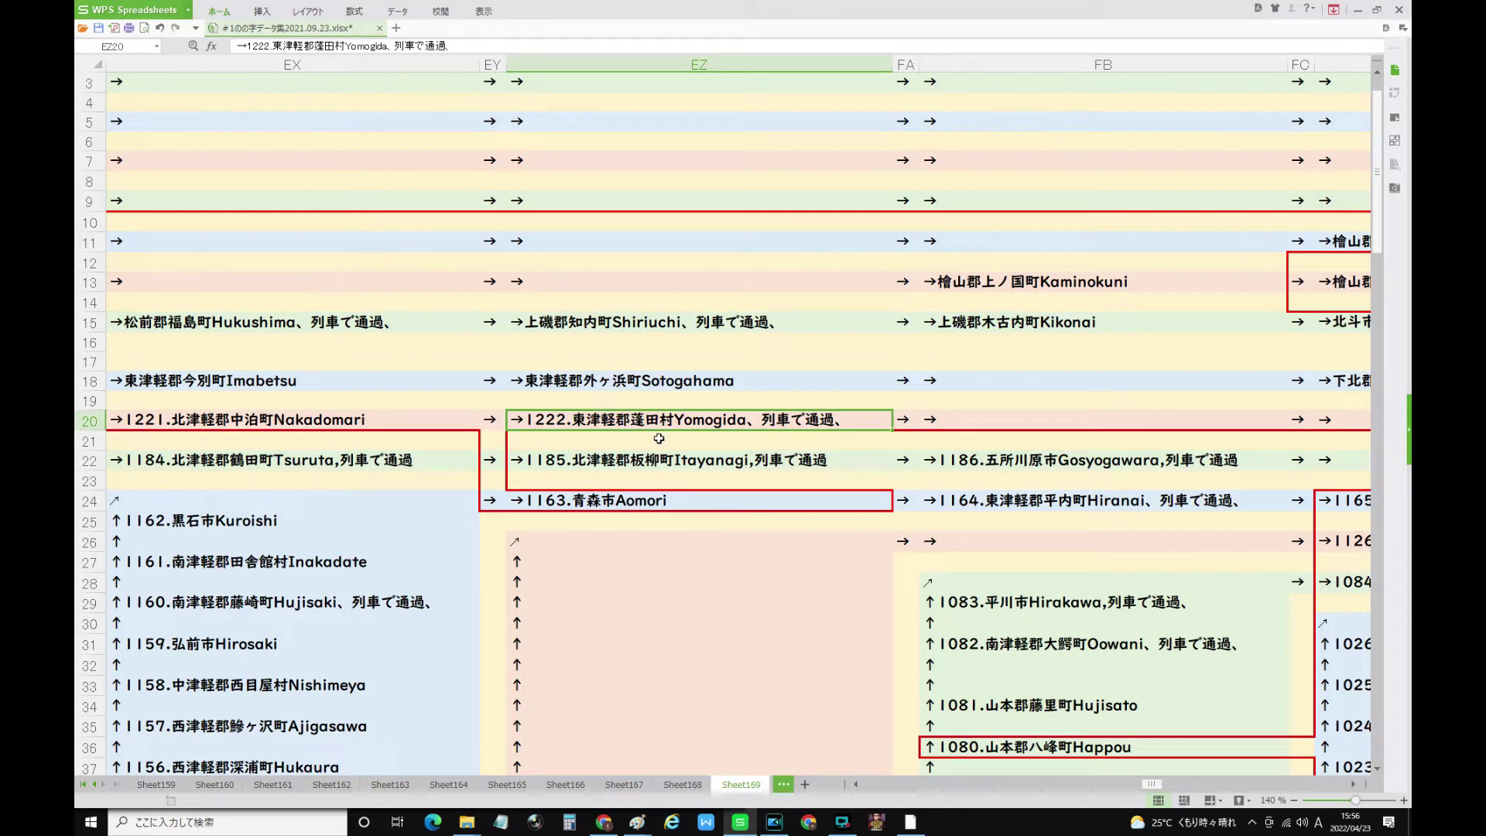
left_click(632, 380)
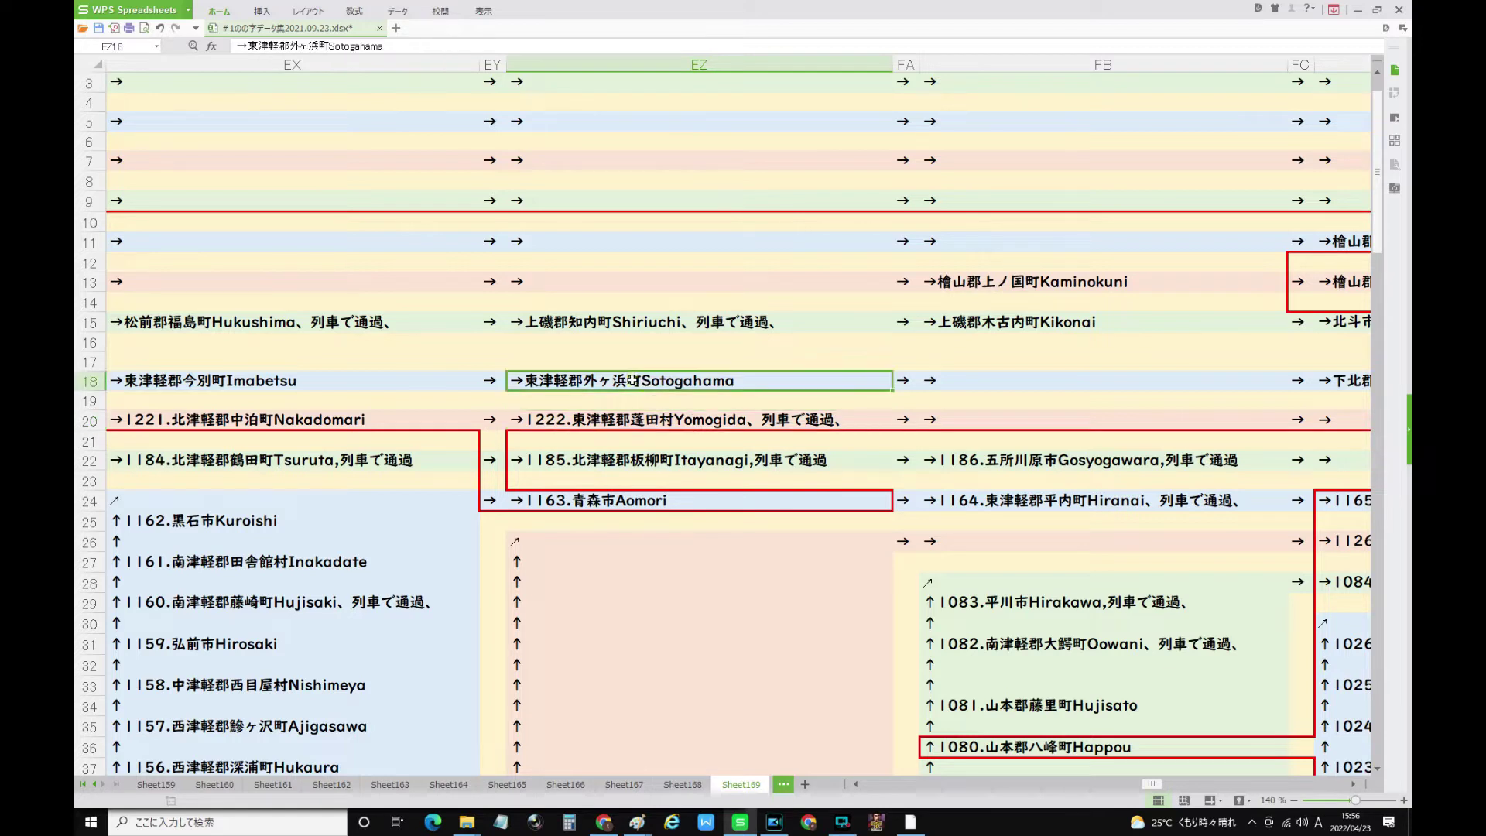
left_click(241, 380)
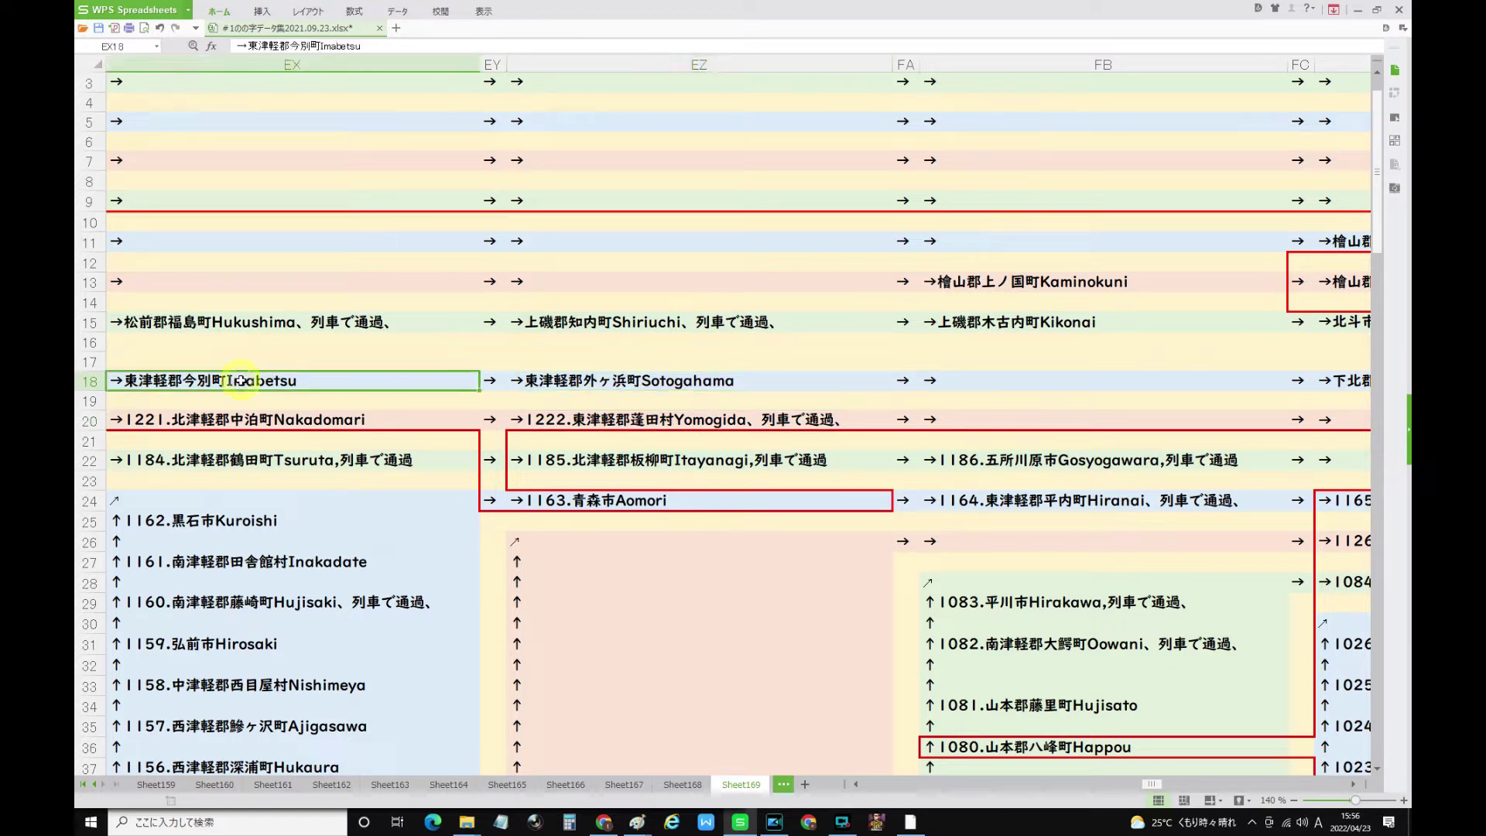
left_click(247, 322)
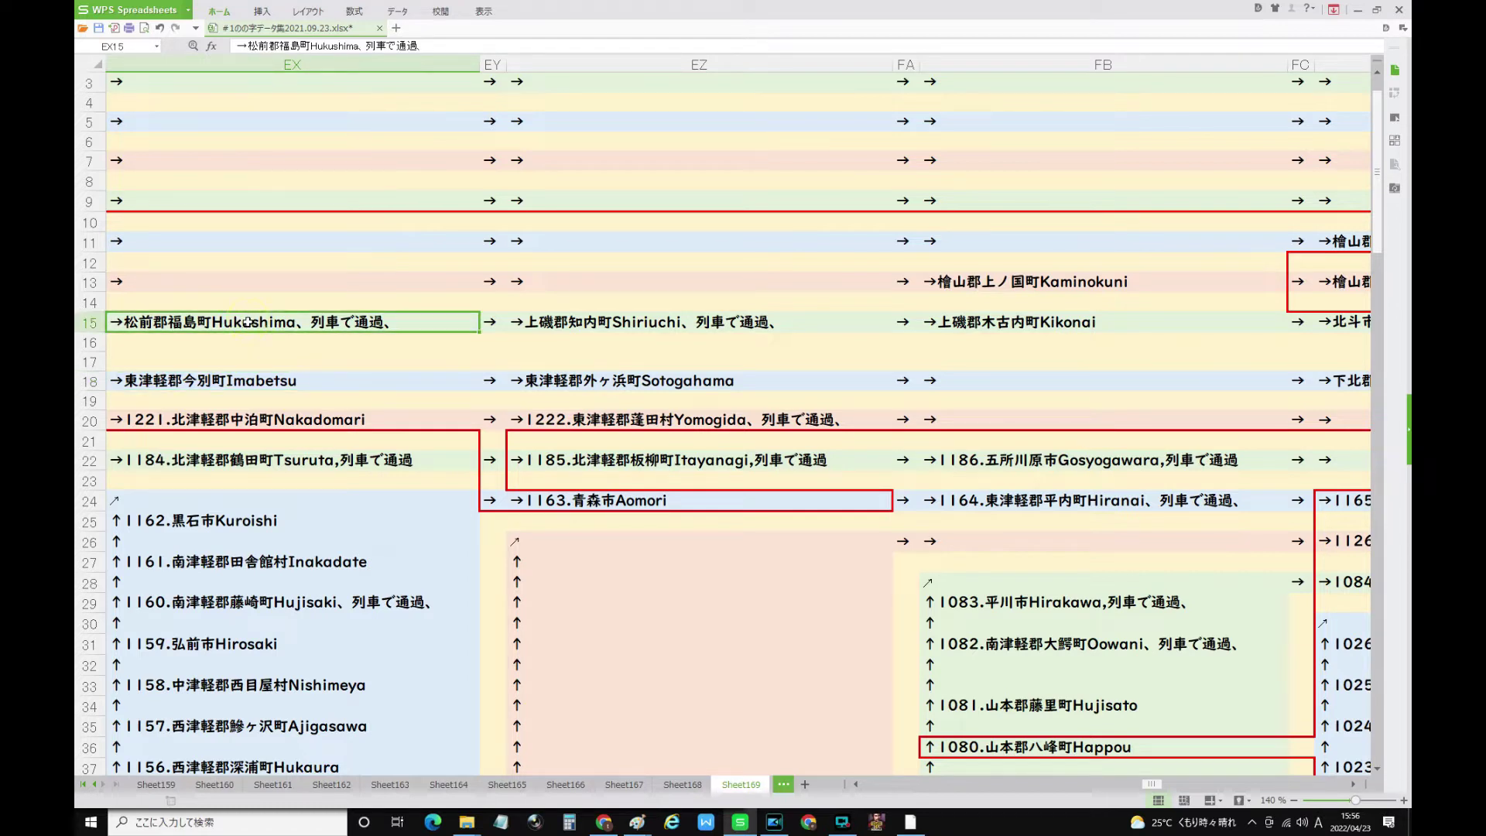